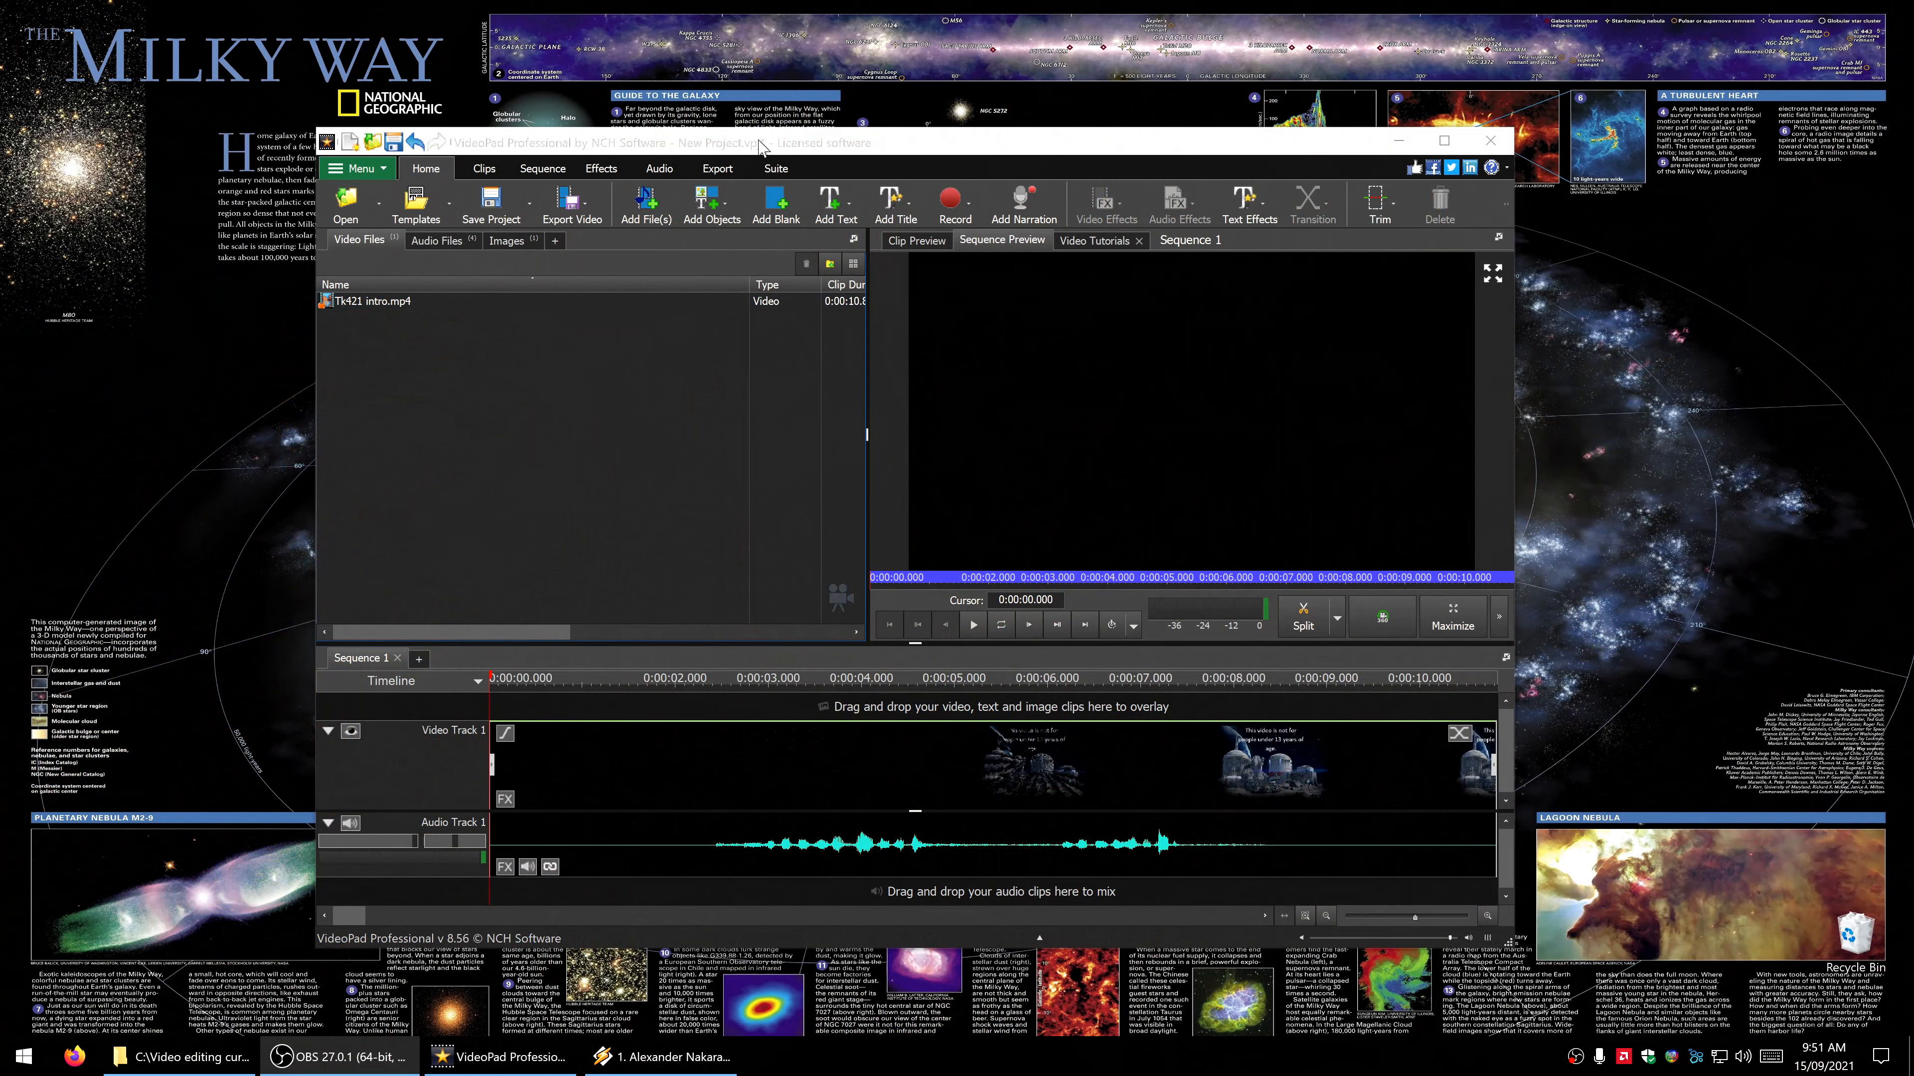
- Reposition the editor window on the desktop and look through the project's image files before returning to the video files
click(760, 145)
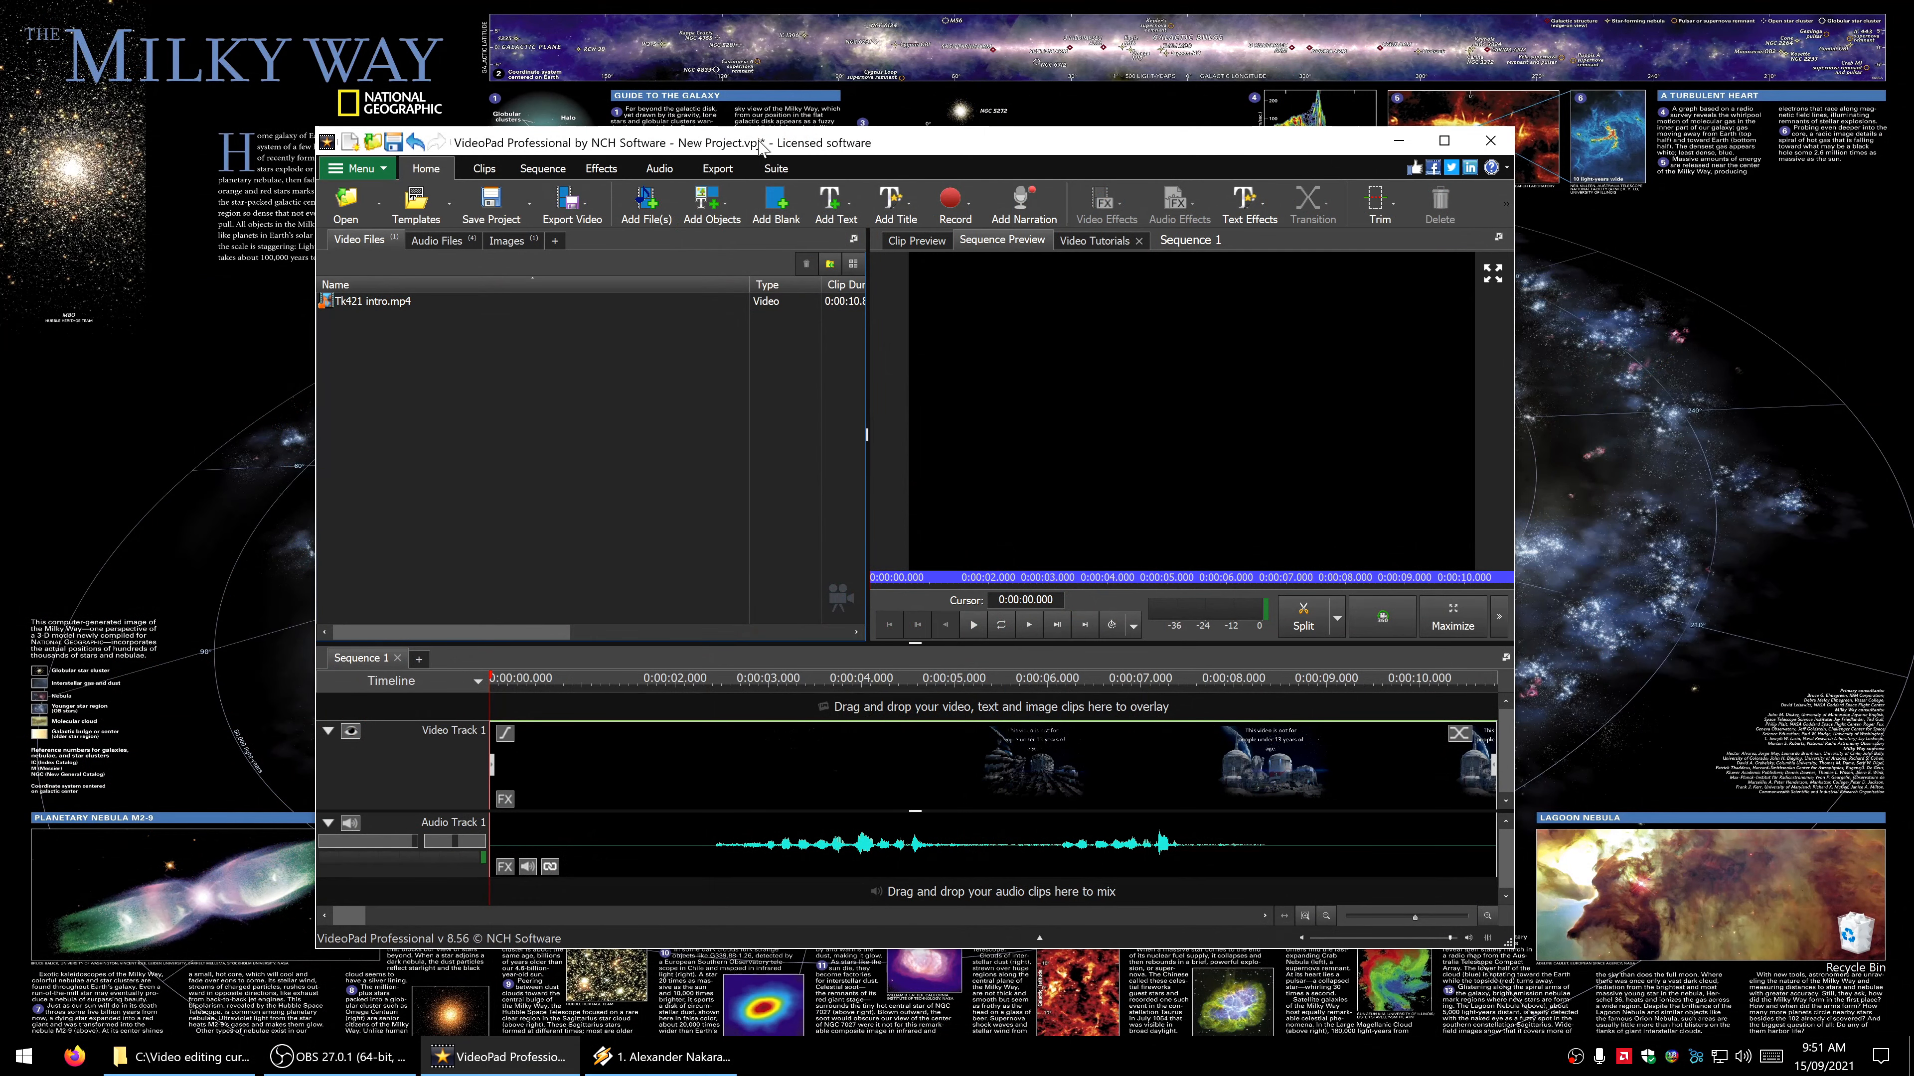
drag(759, 145, 644, 120)
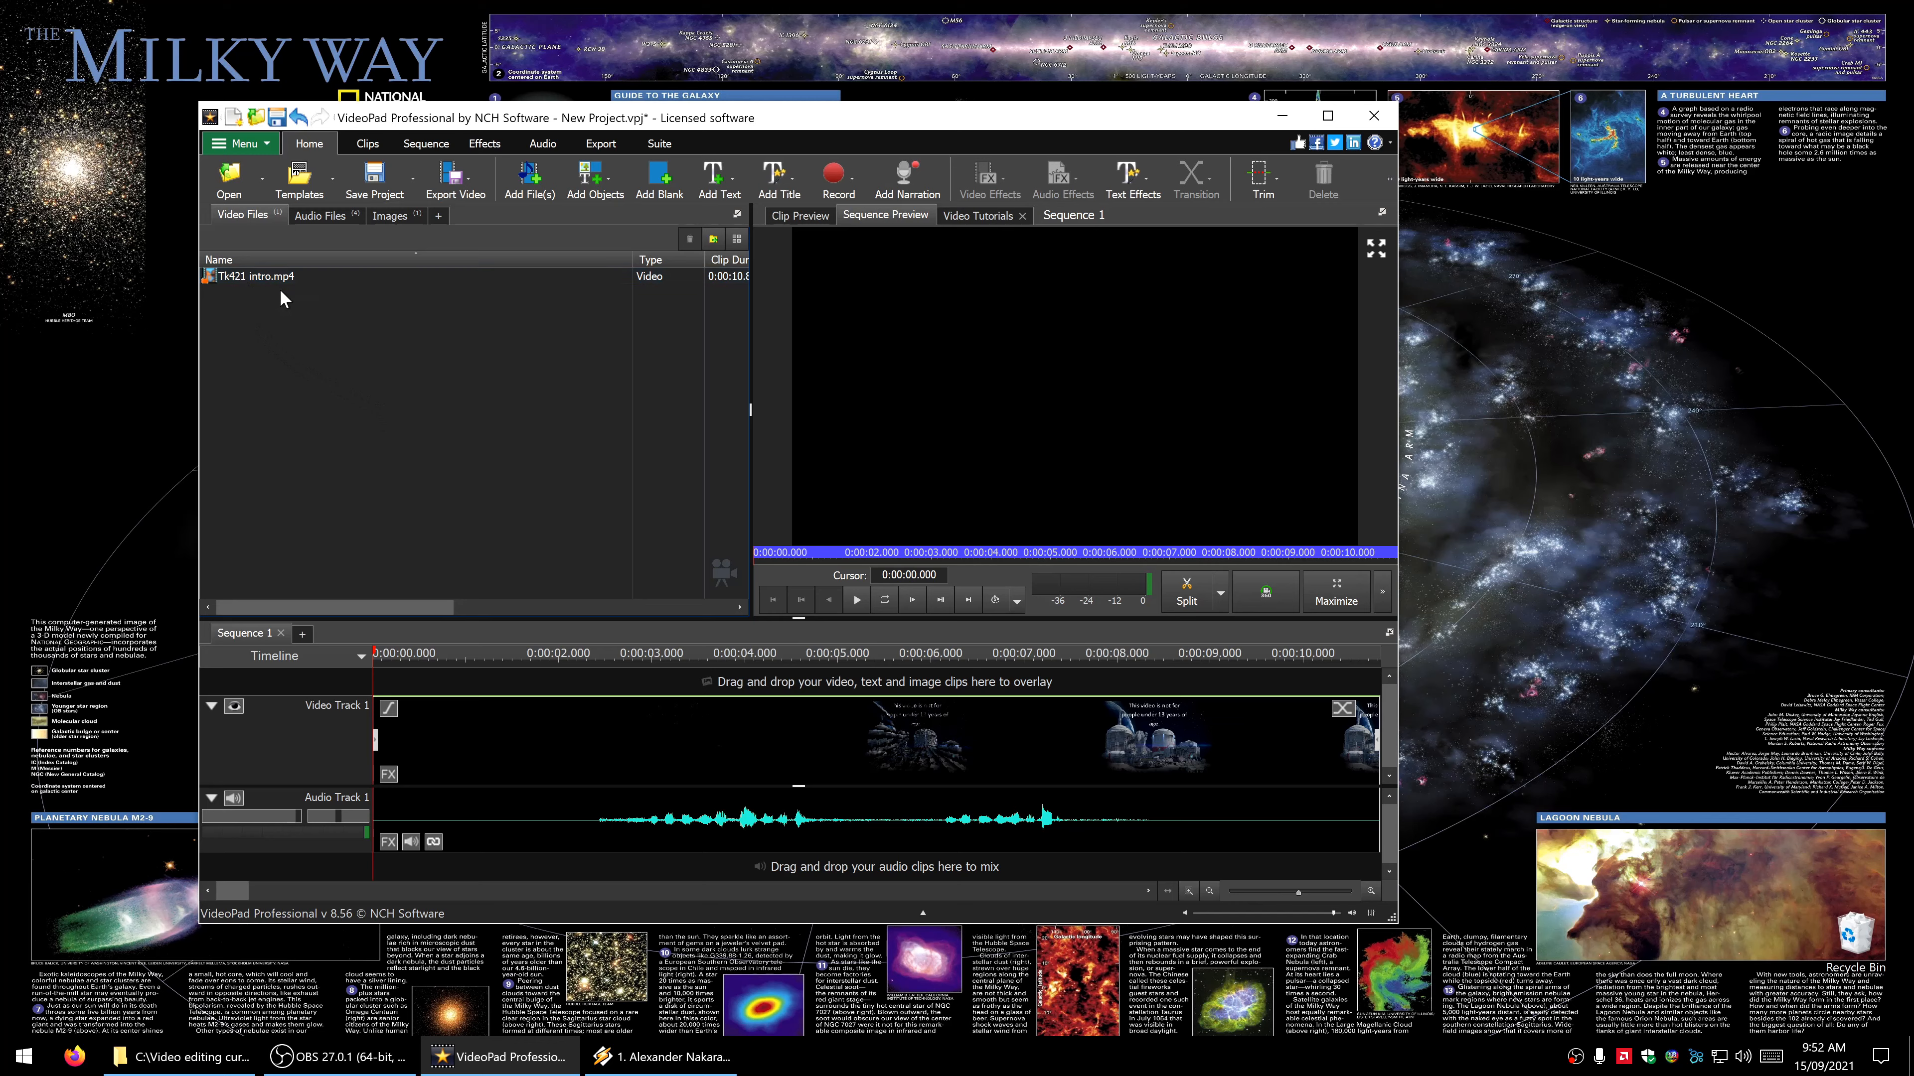
click(388, 216)
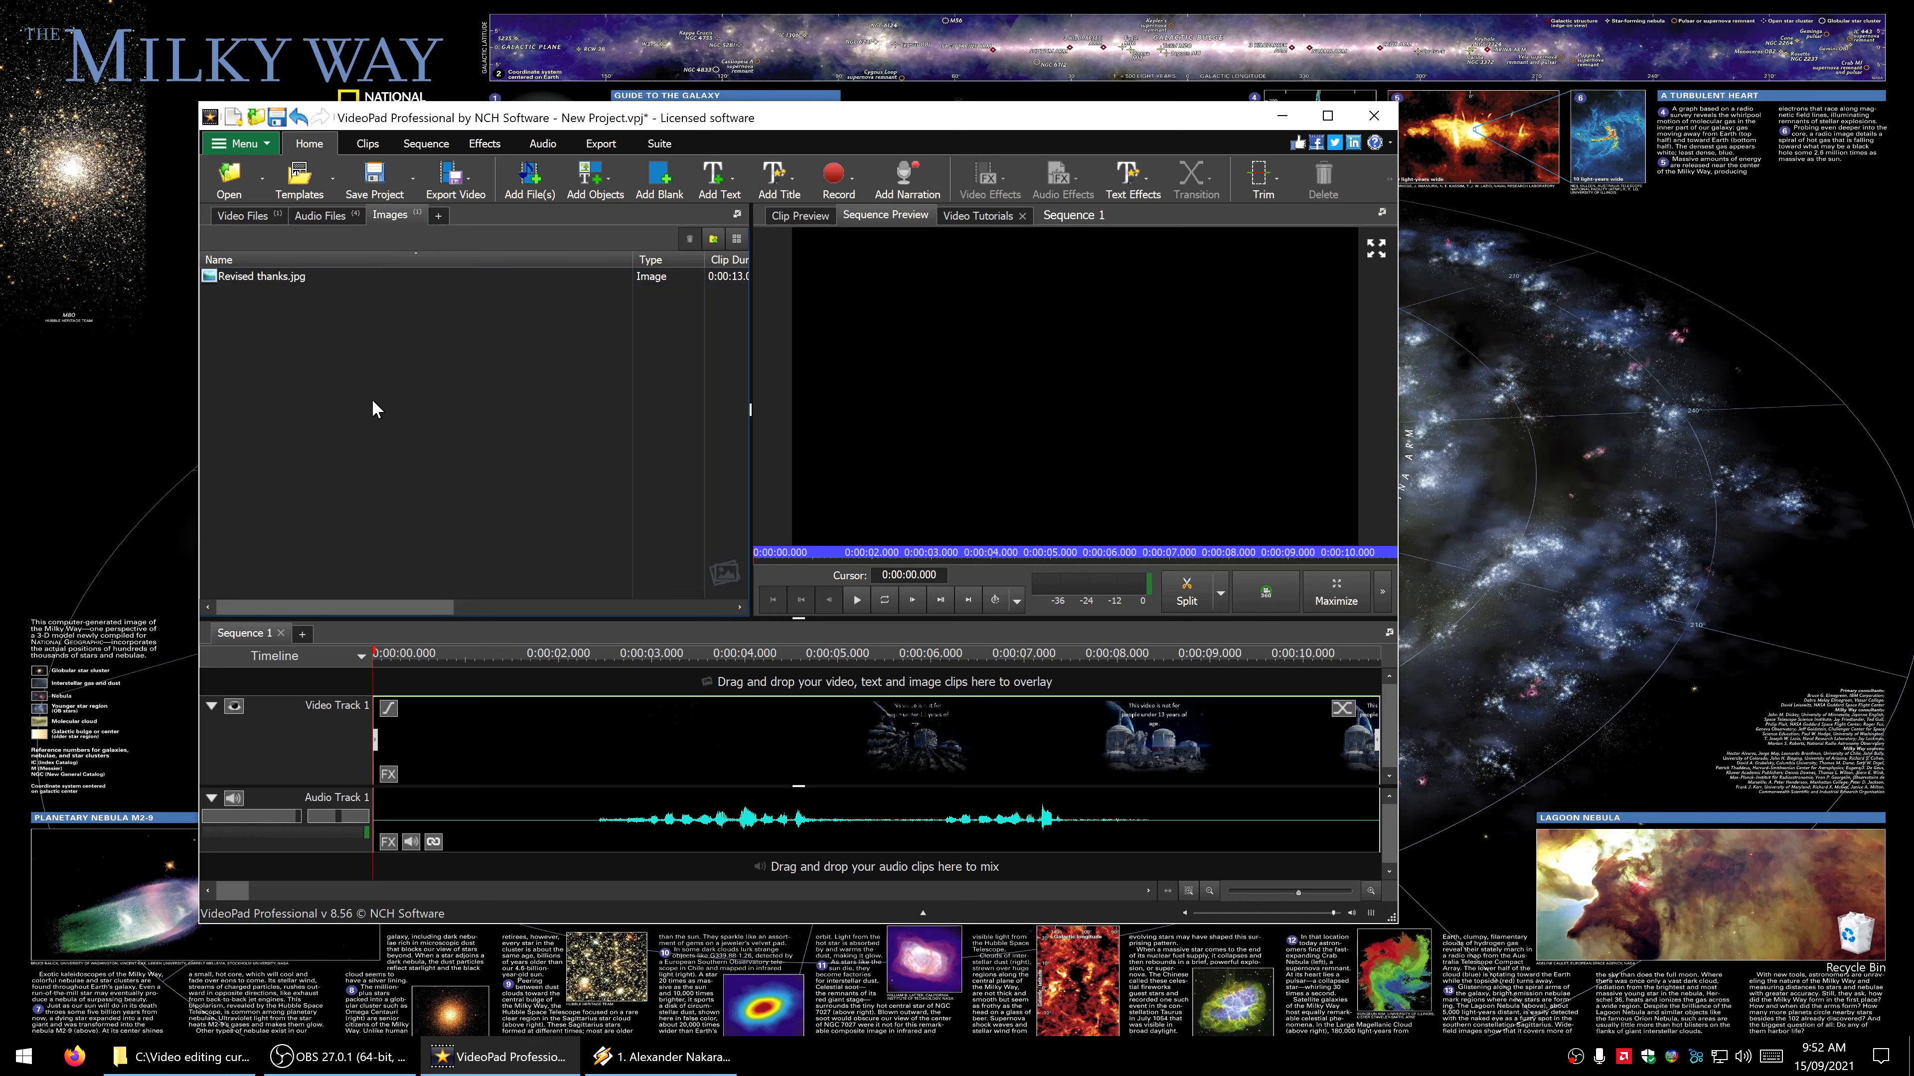
click(235, 220)
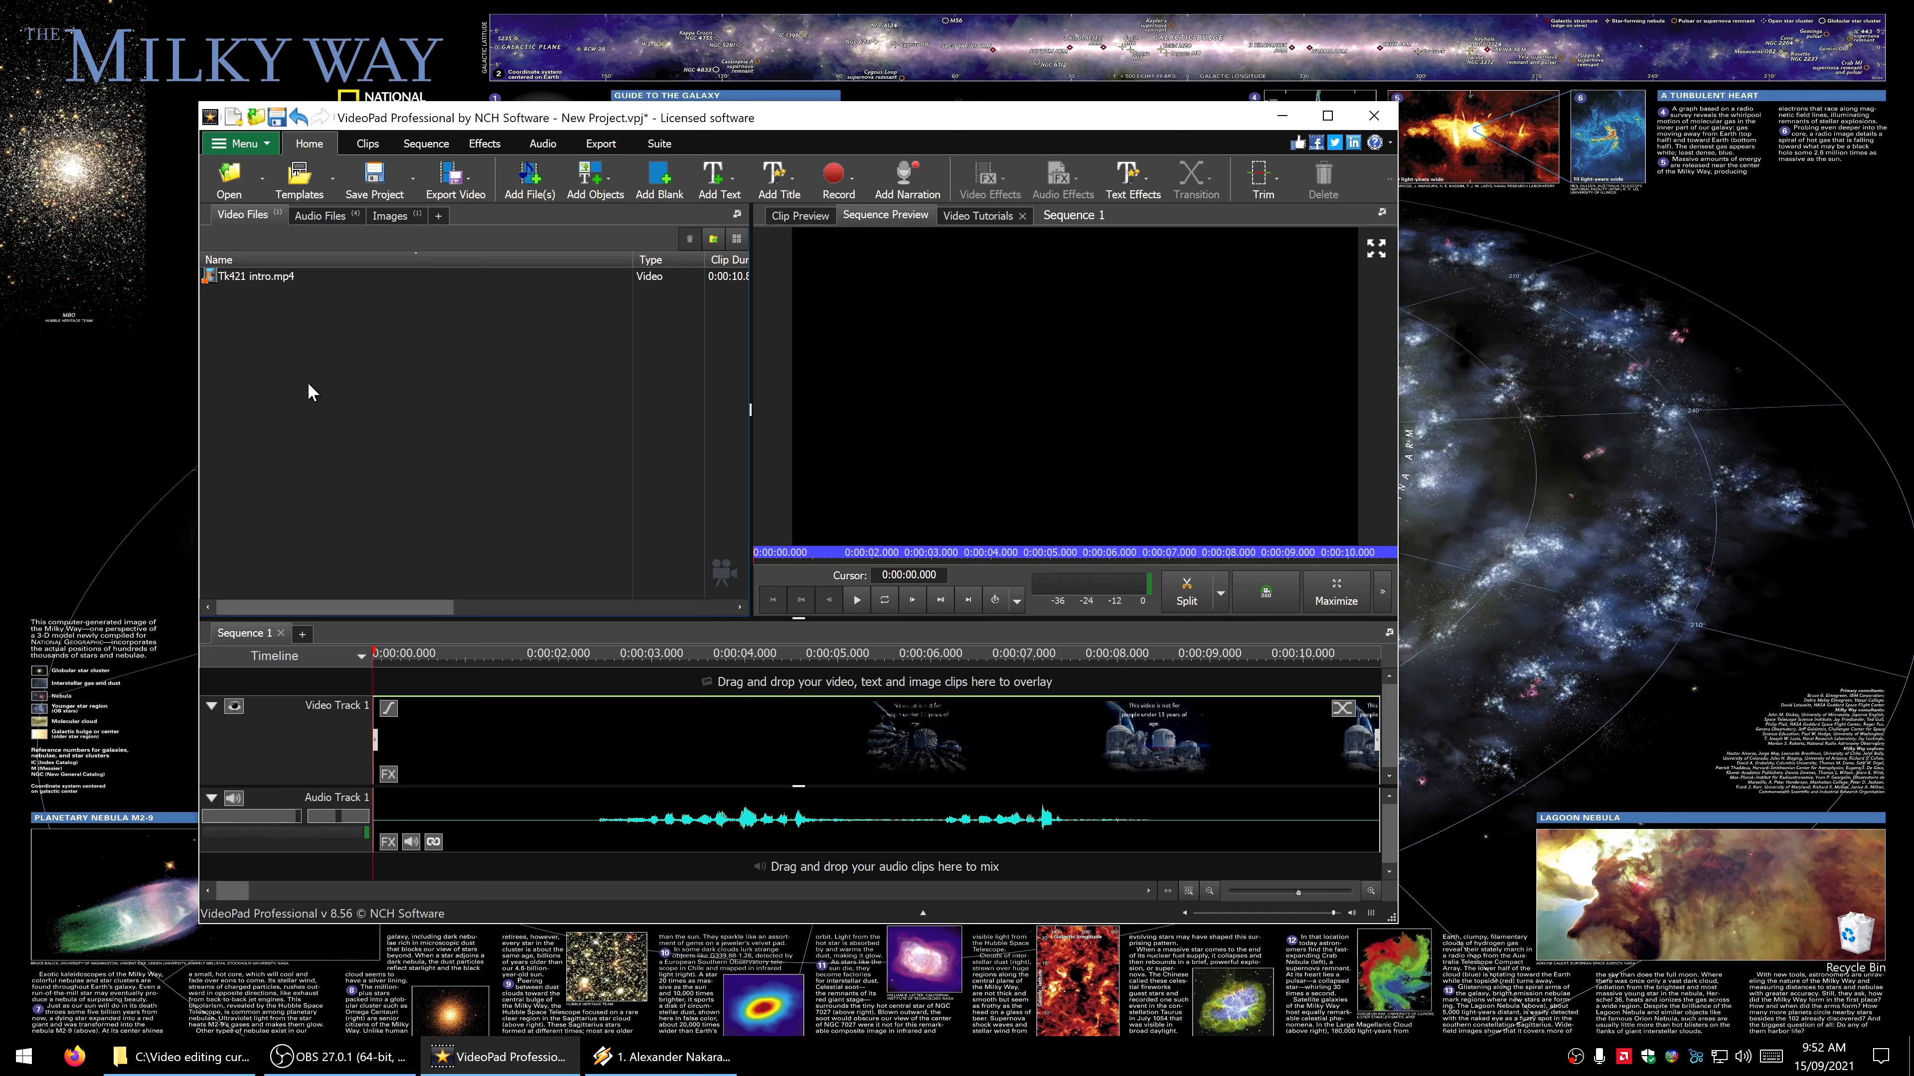
right_click(308, 382)
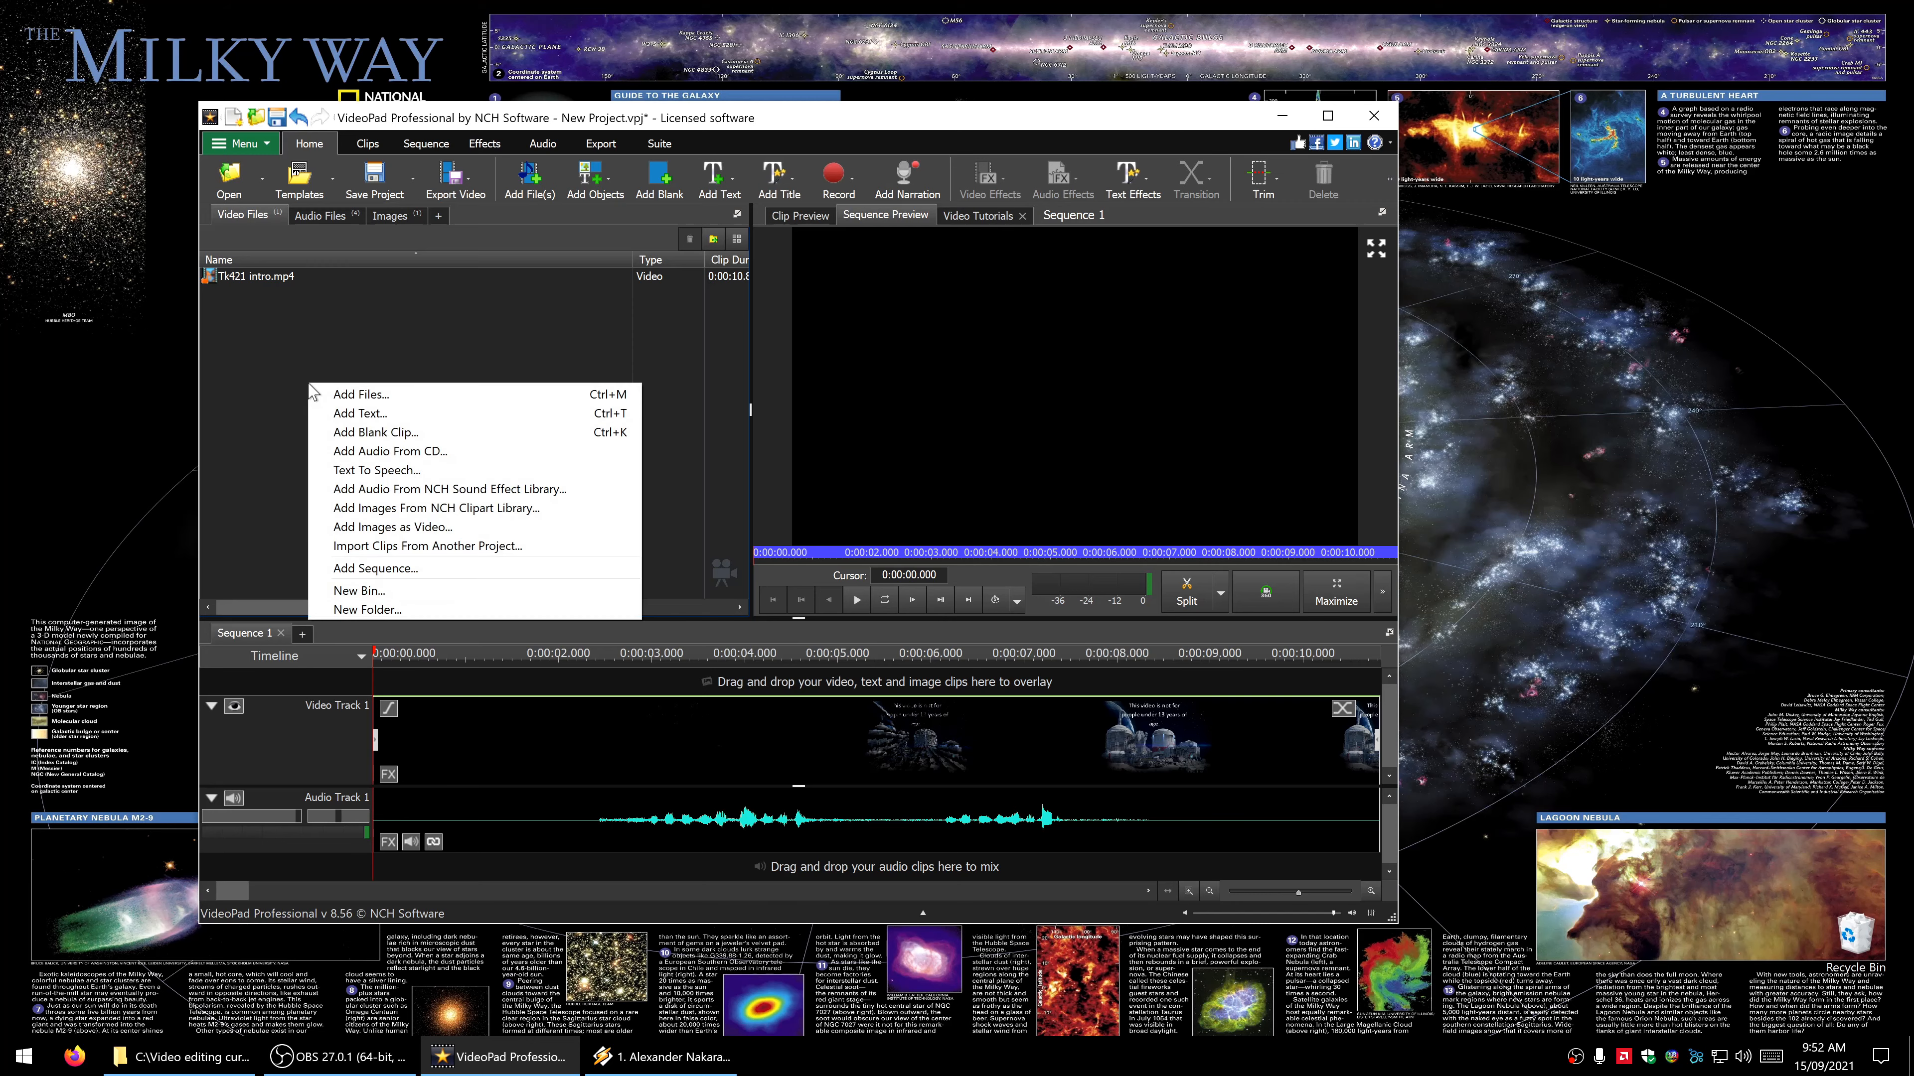
click(347, 394)
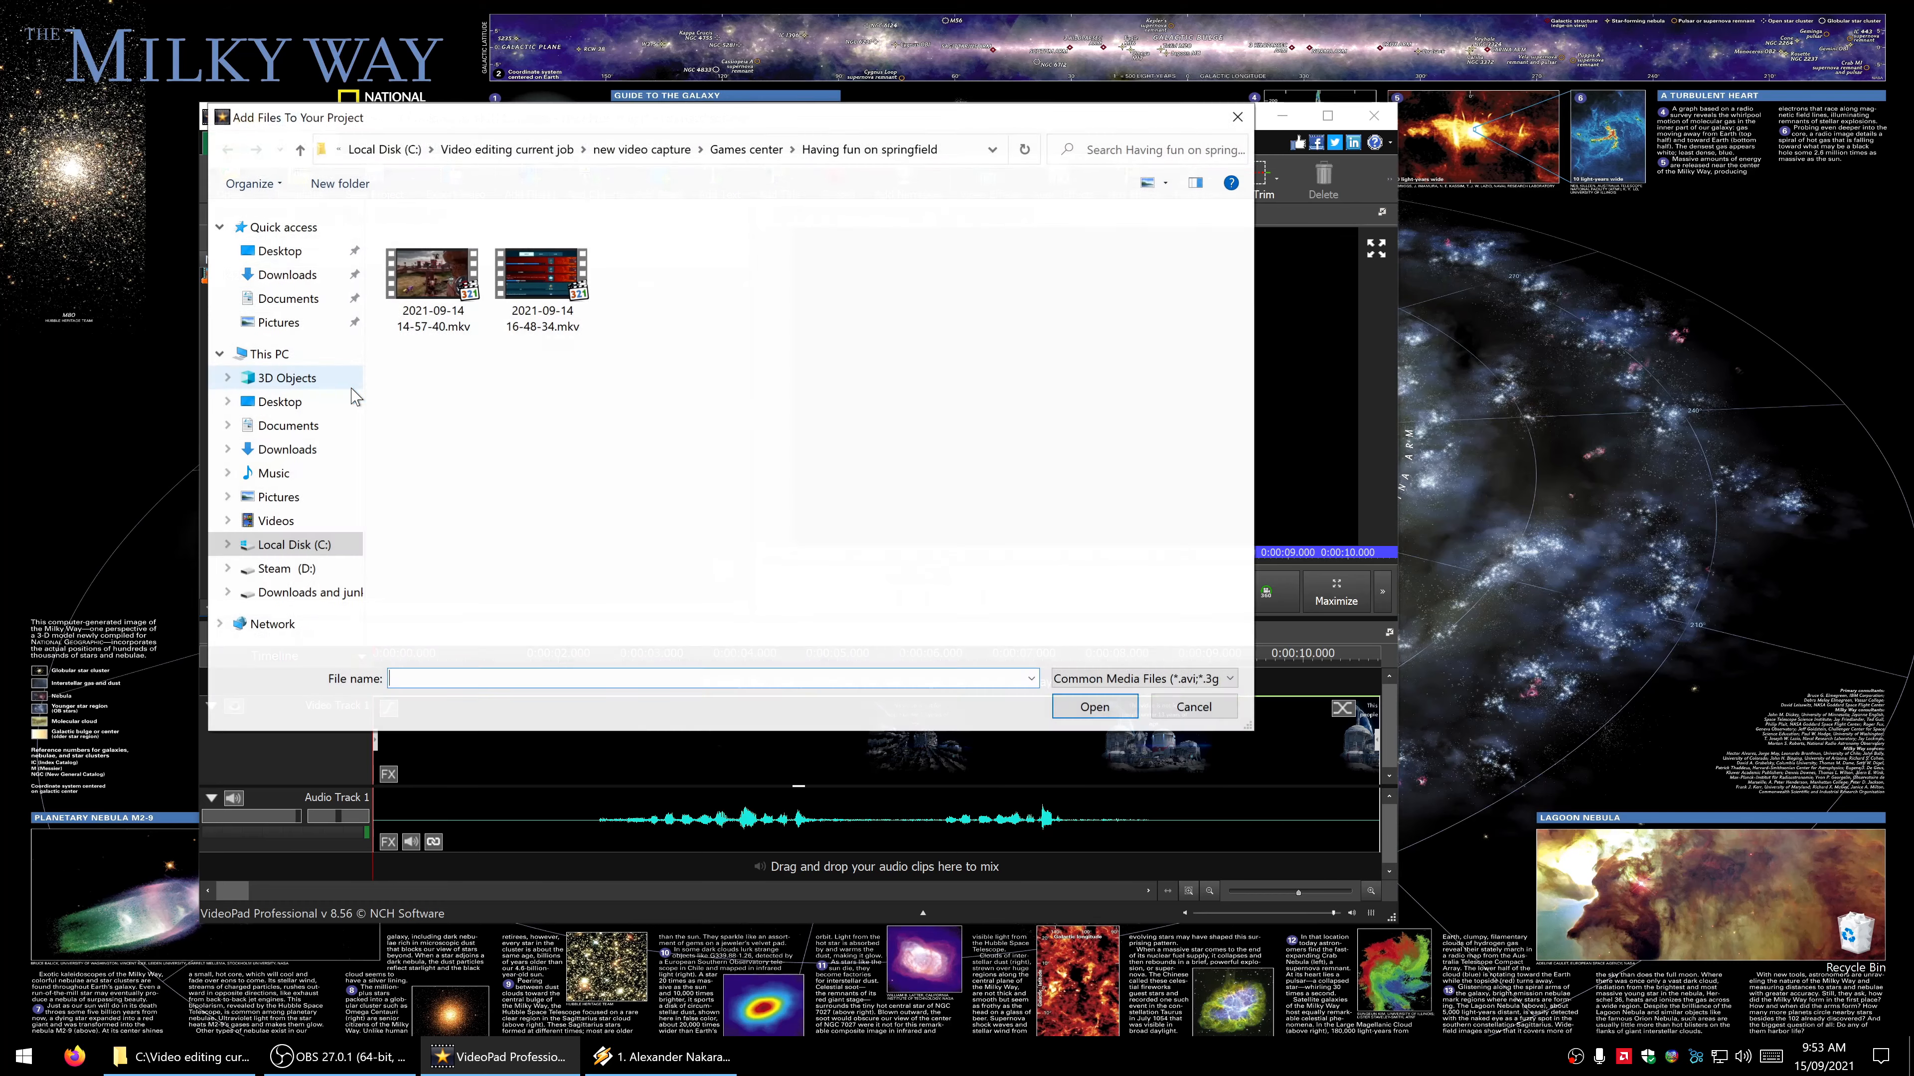
click(758, 151)
double_click(687, 296)
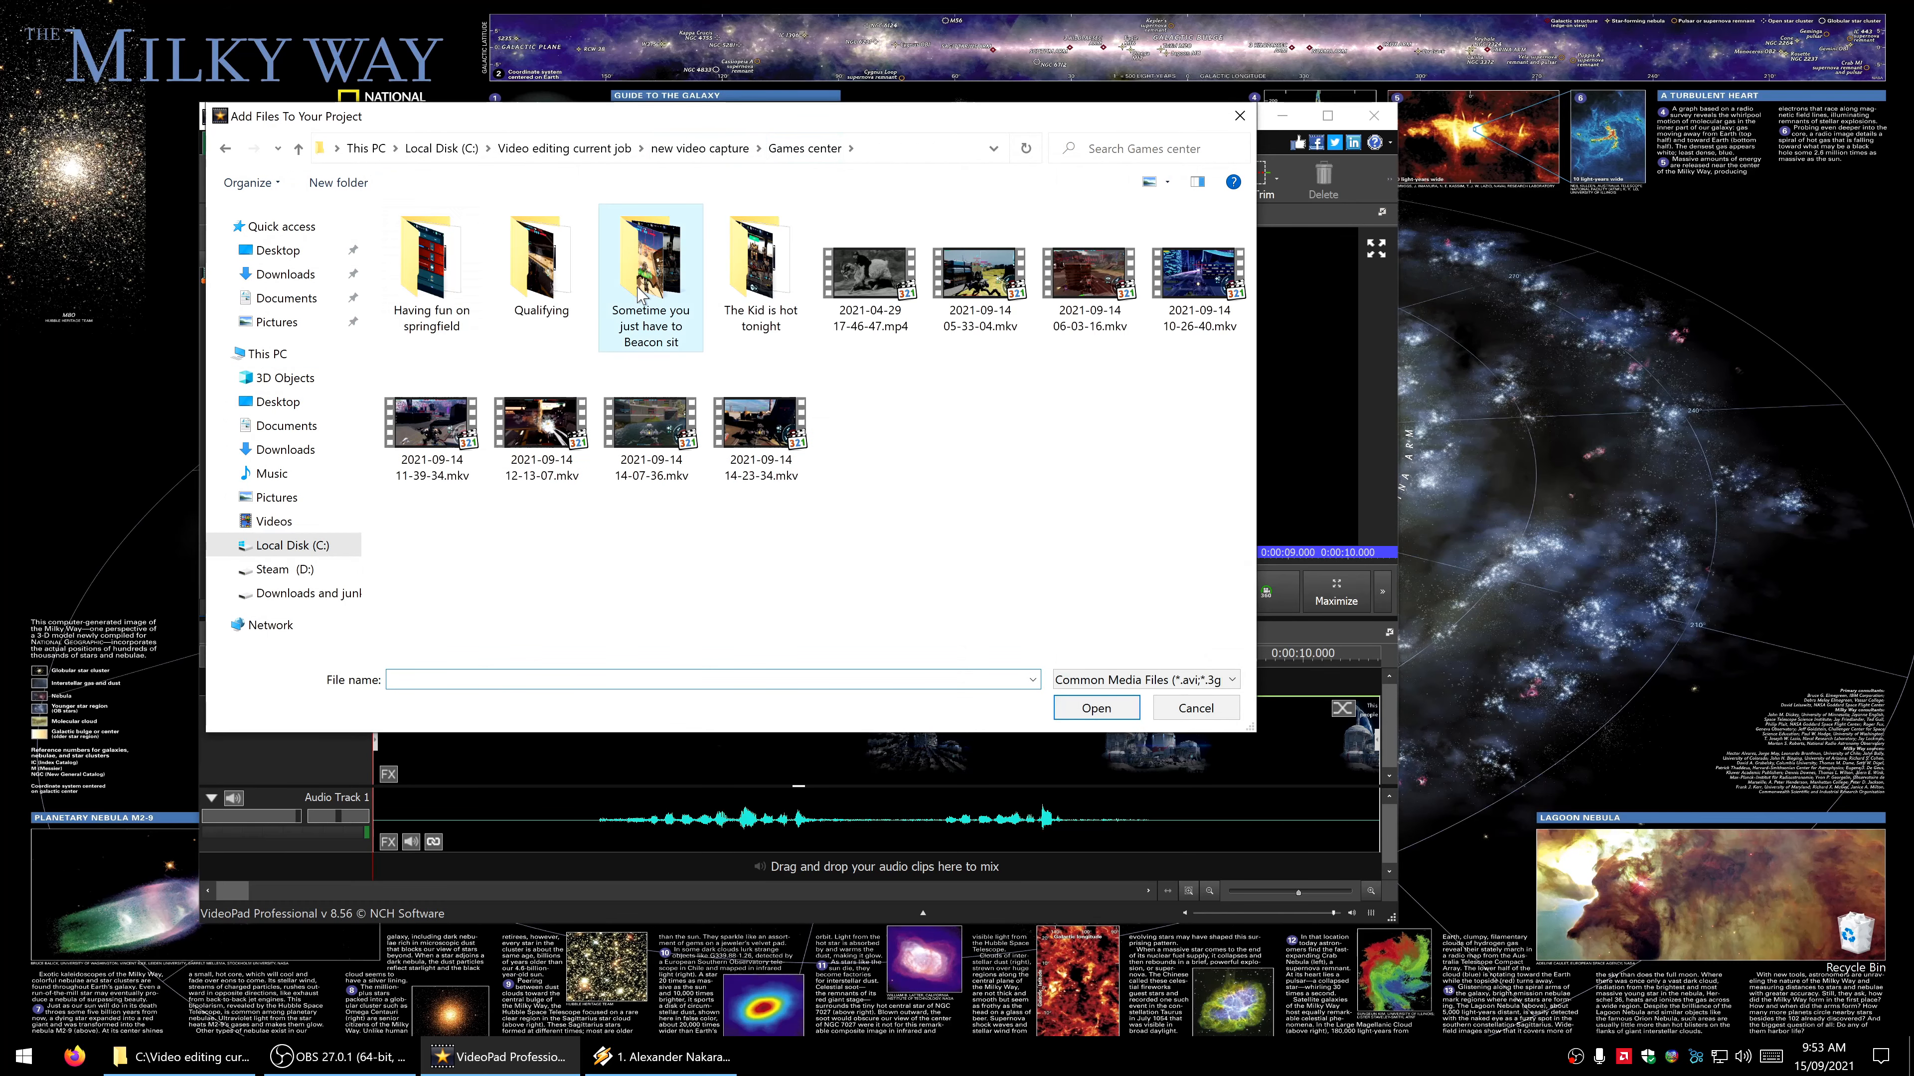
double_click(532, 324)
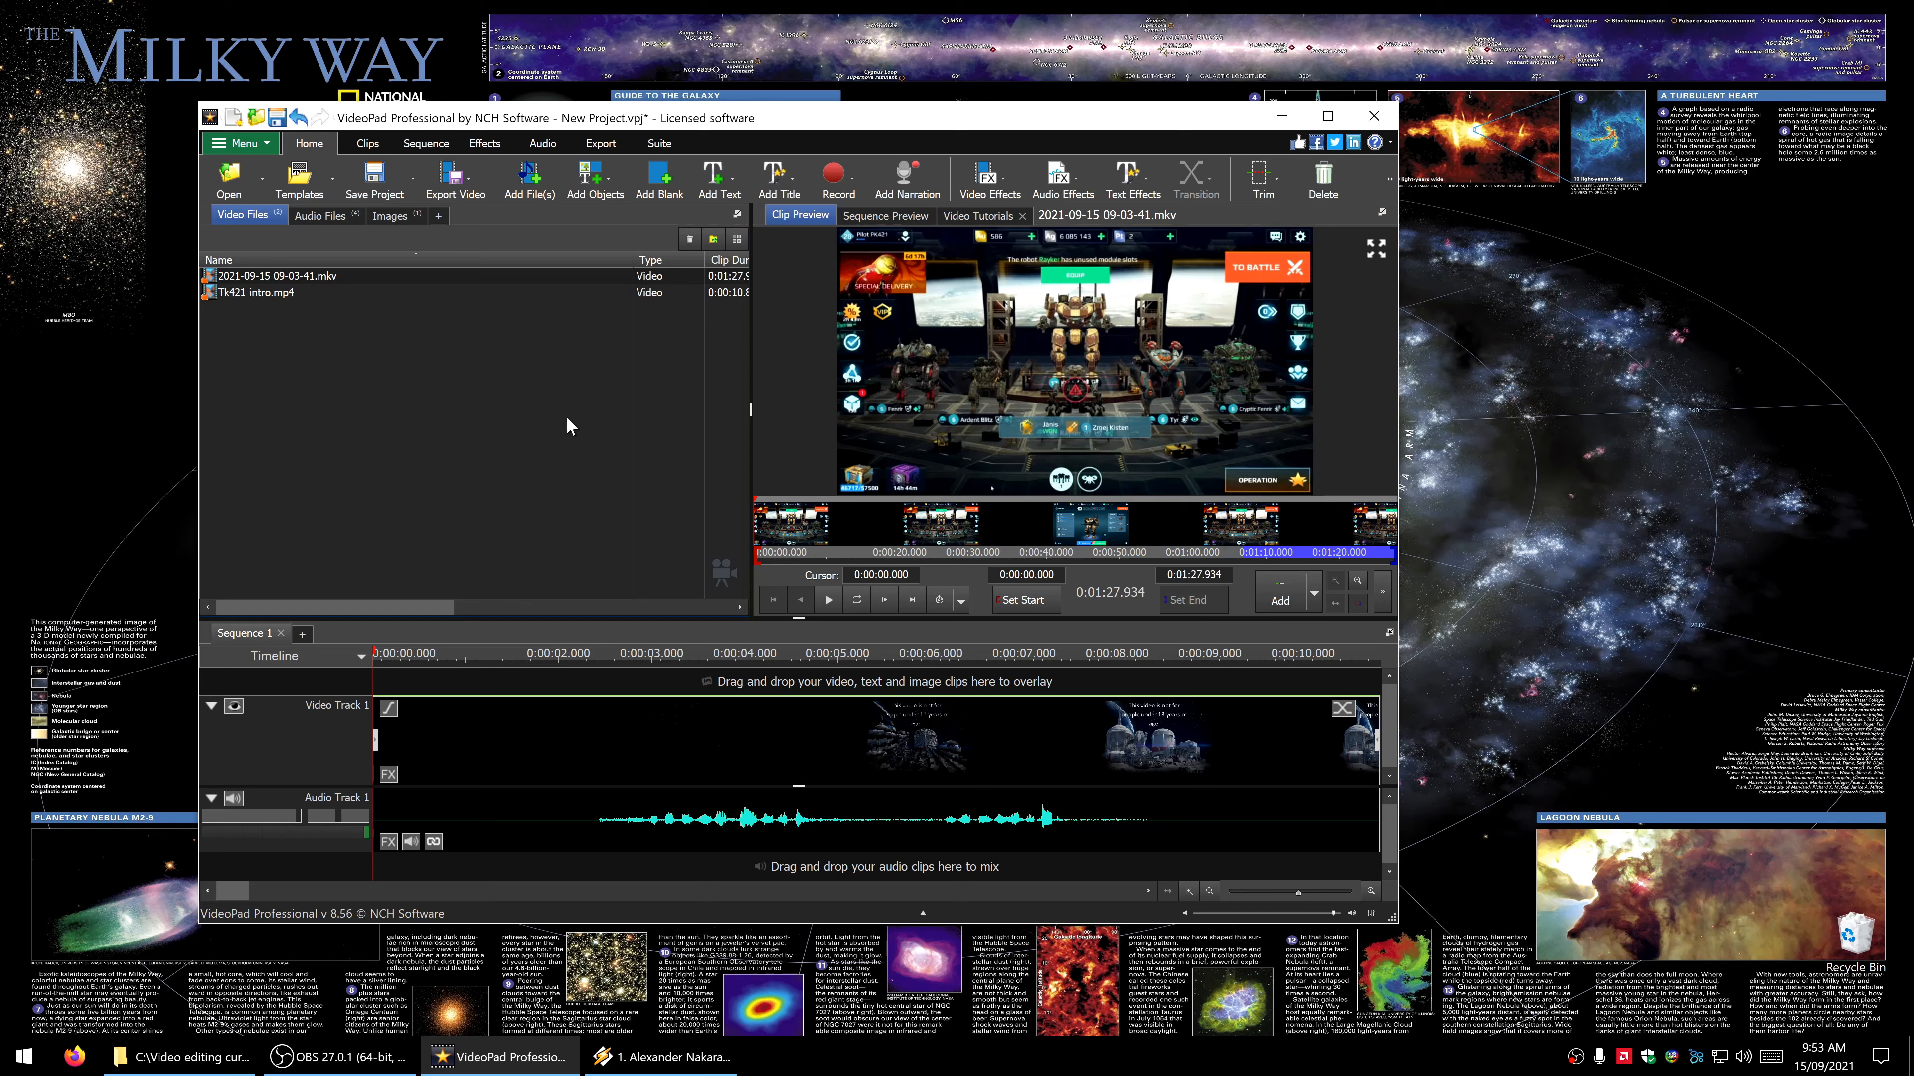
click(887, 215)
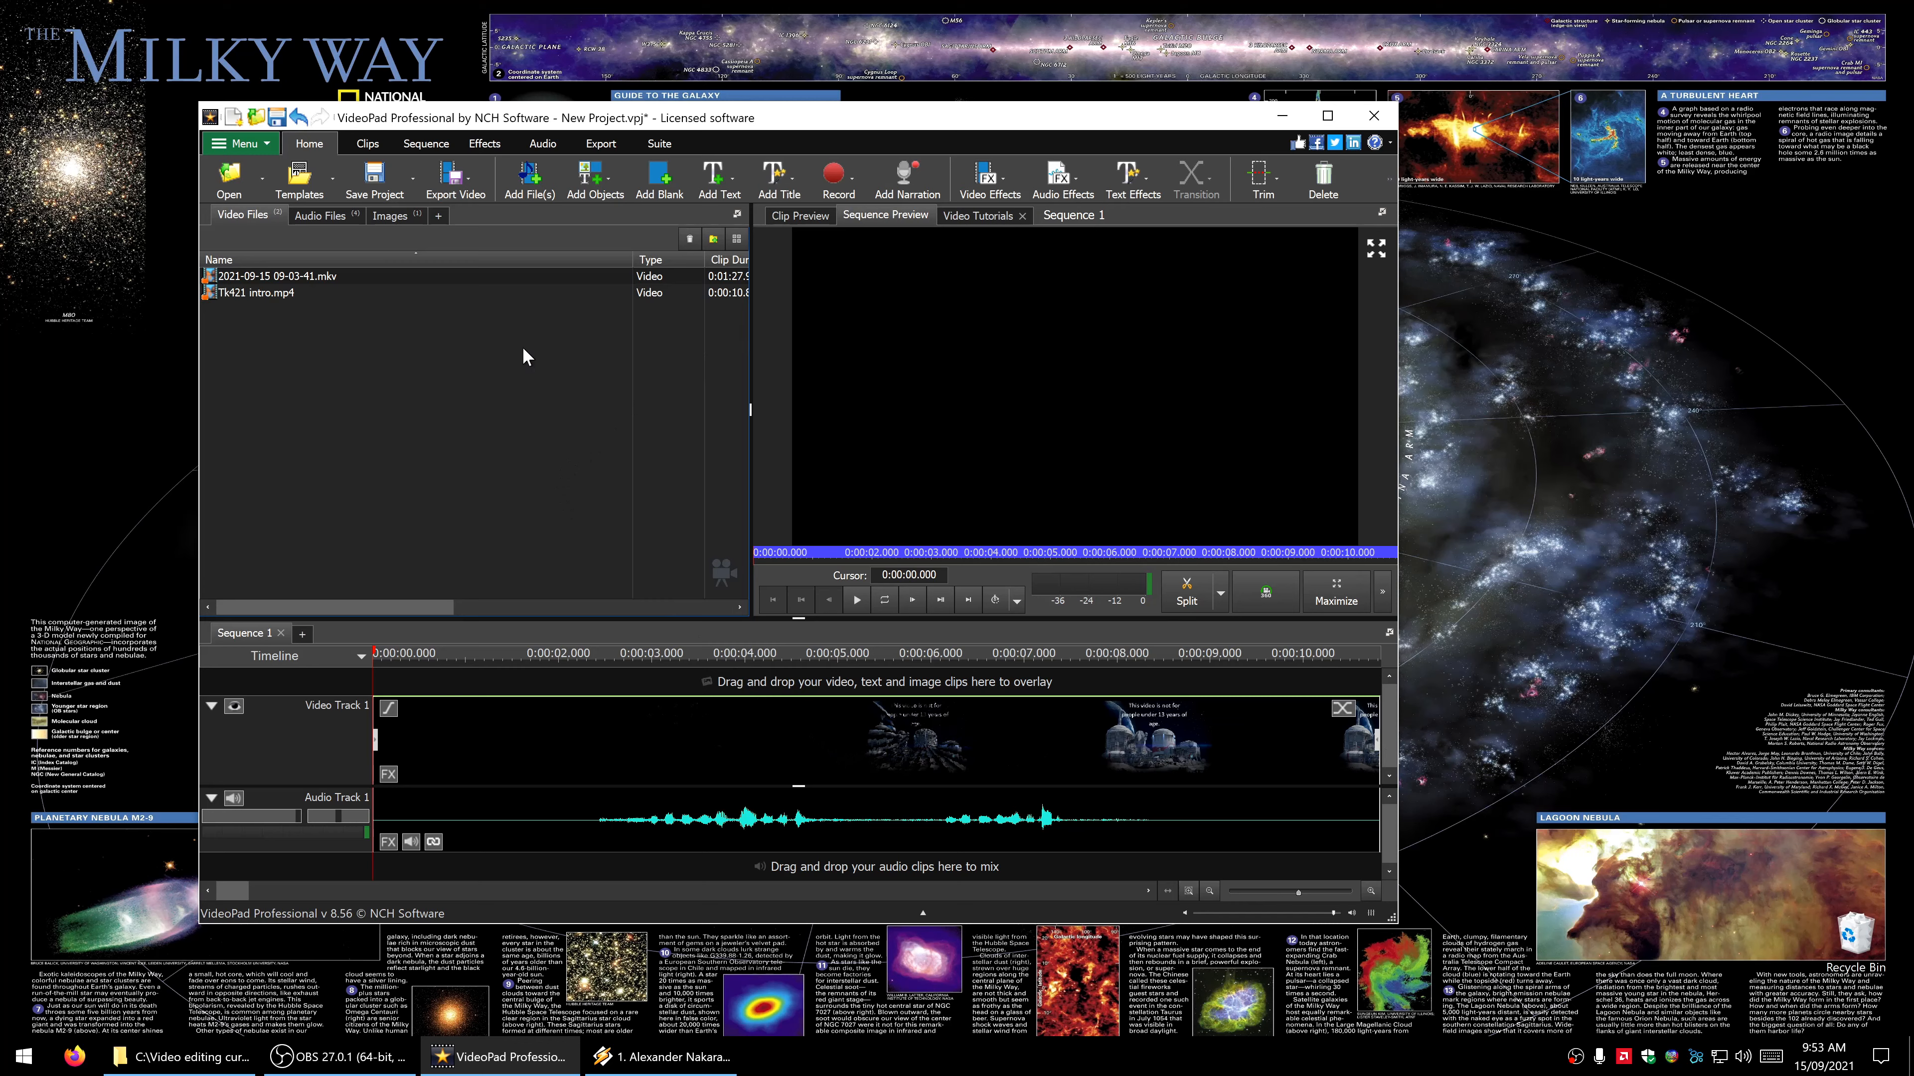
click(358, 277)
click(784, 219)
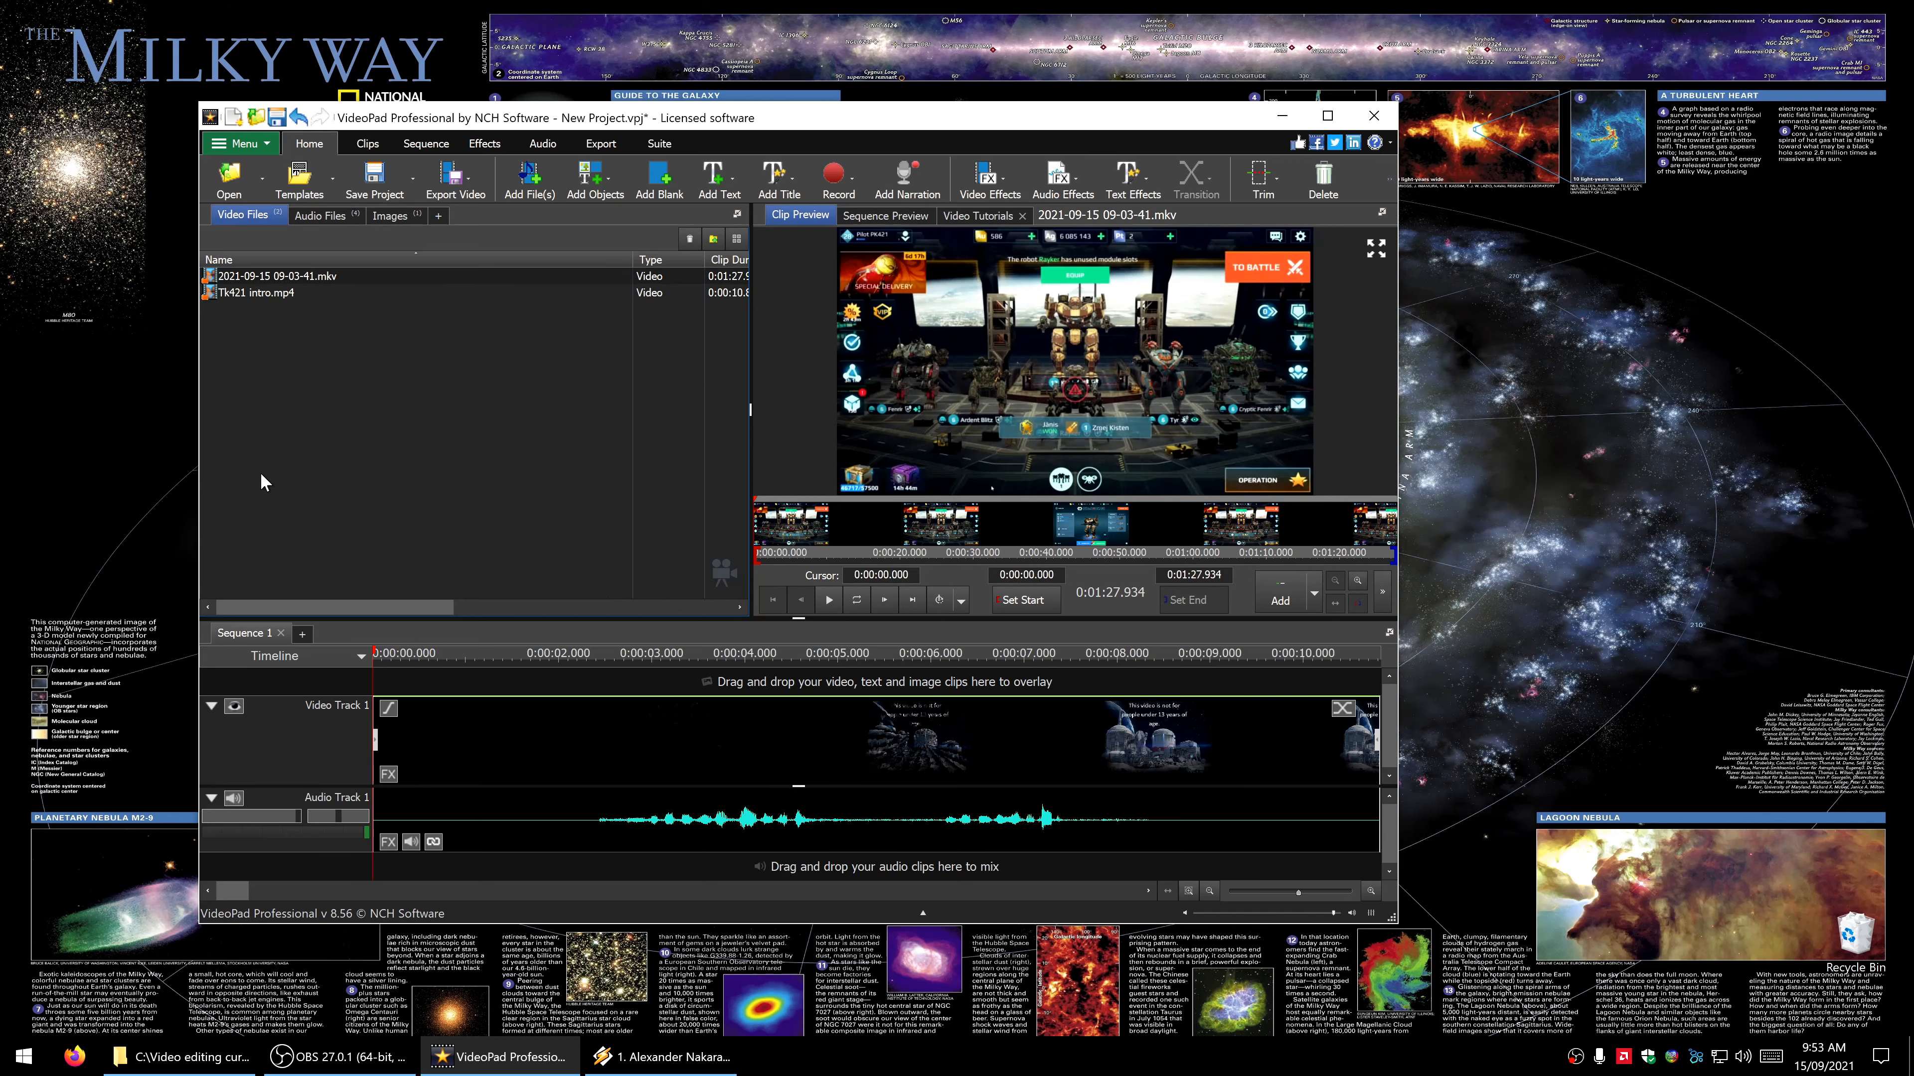
right_click(322, 370)
click(353, 382)
double_click(430, 275)
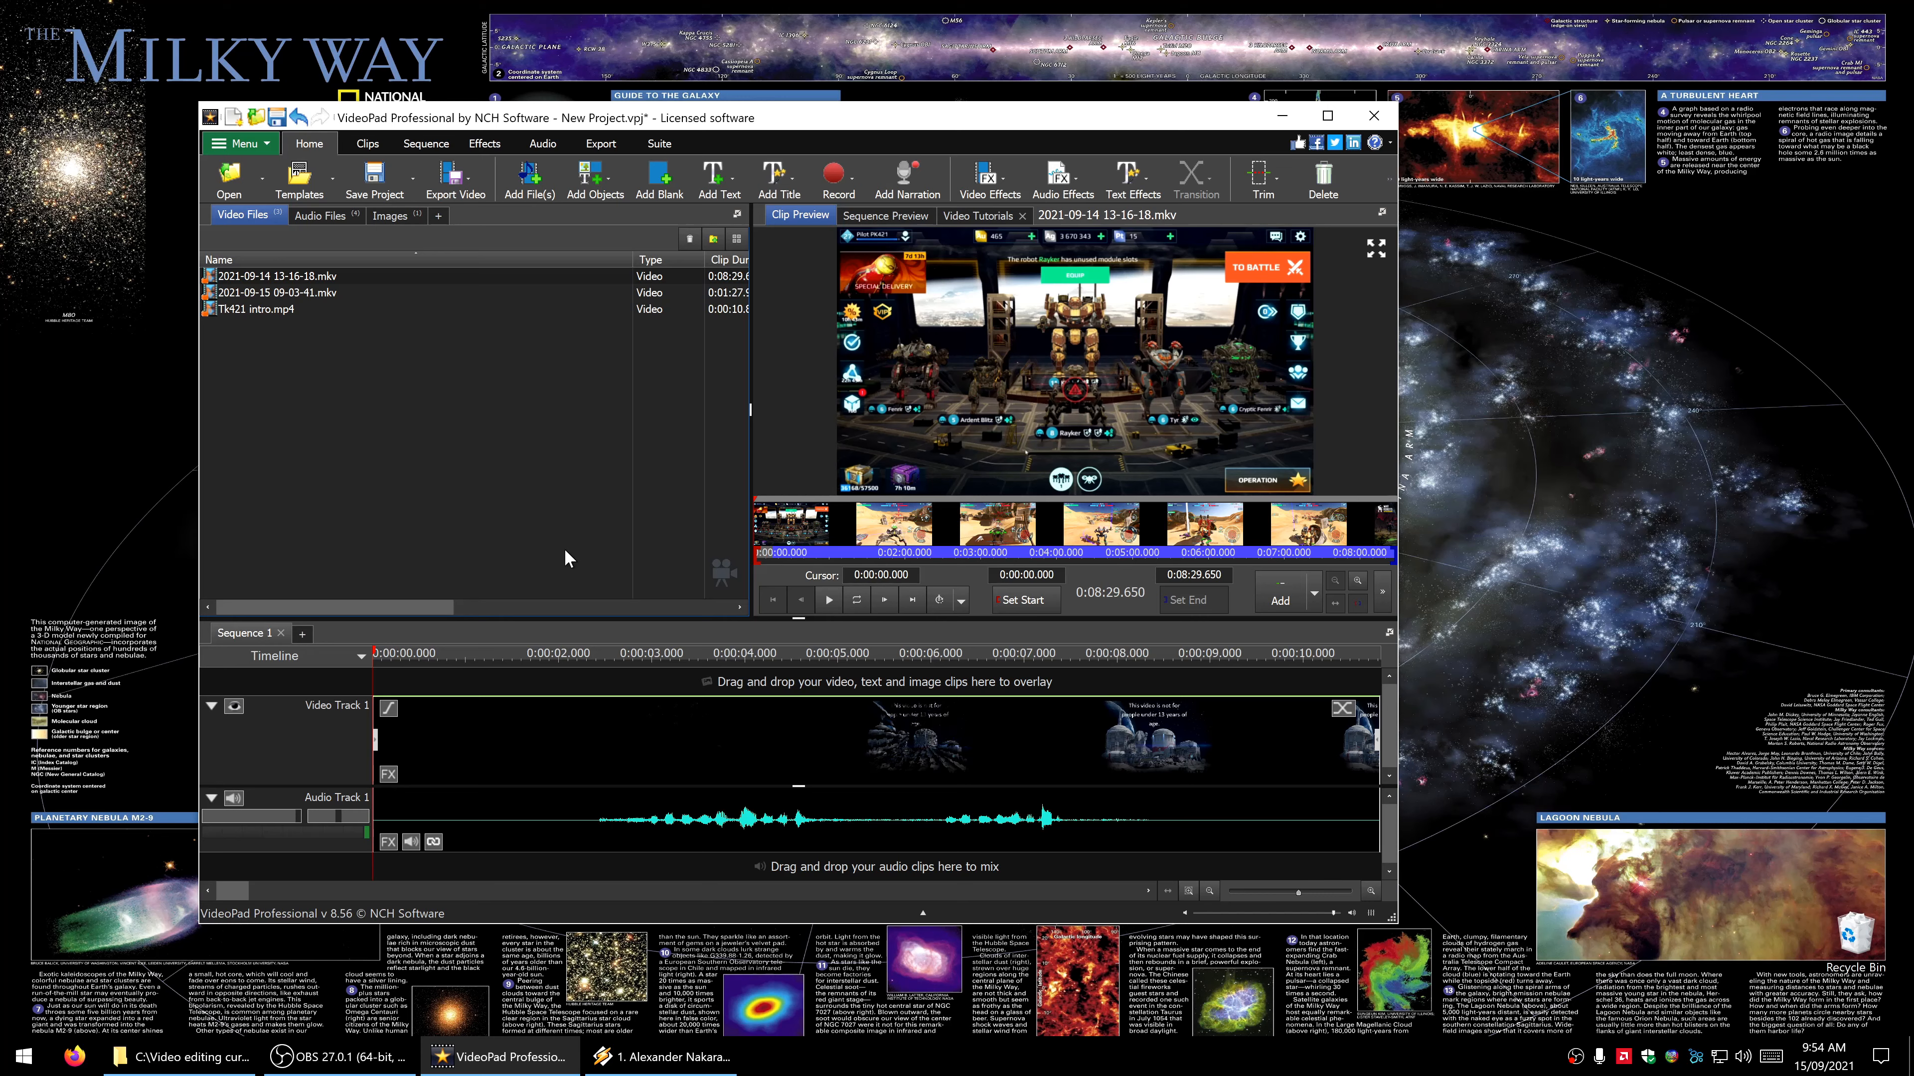
click(546, 501)
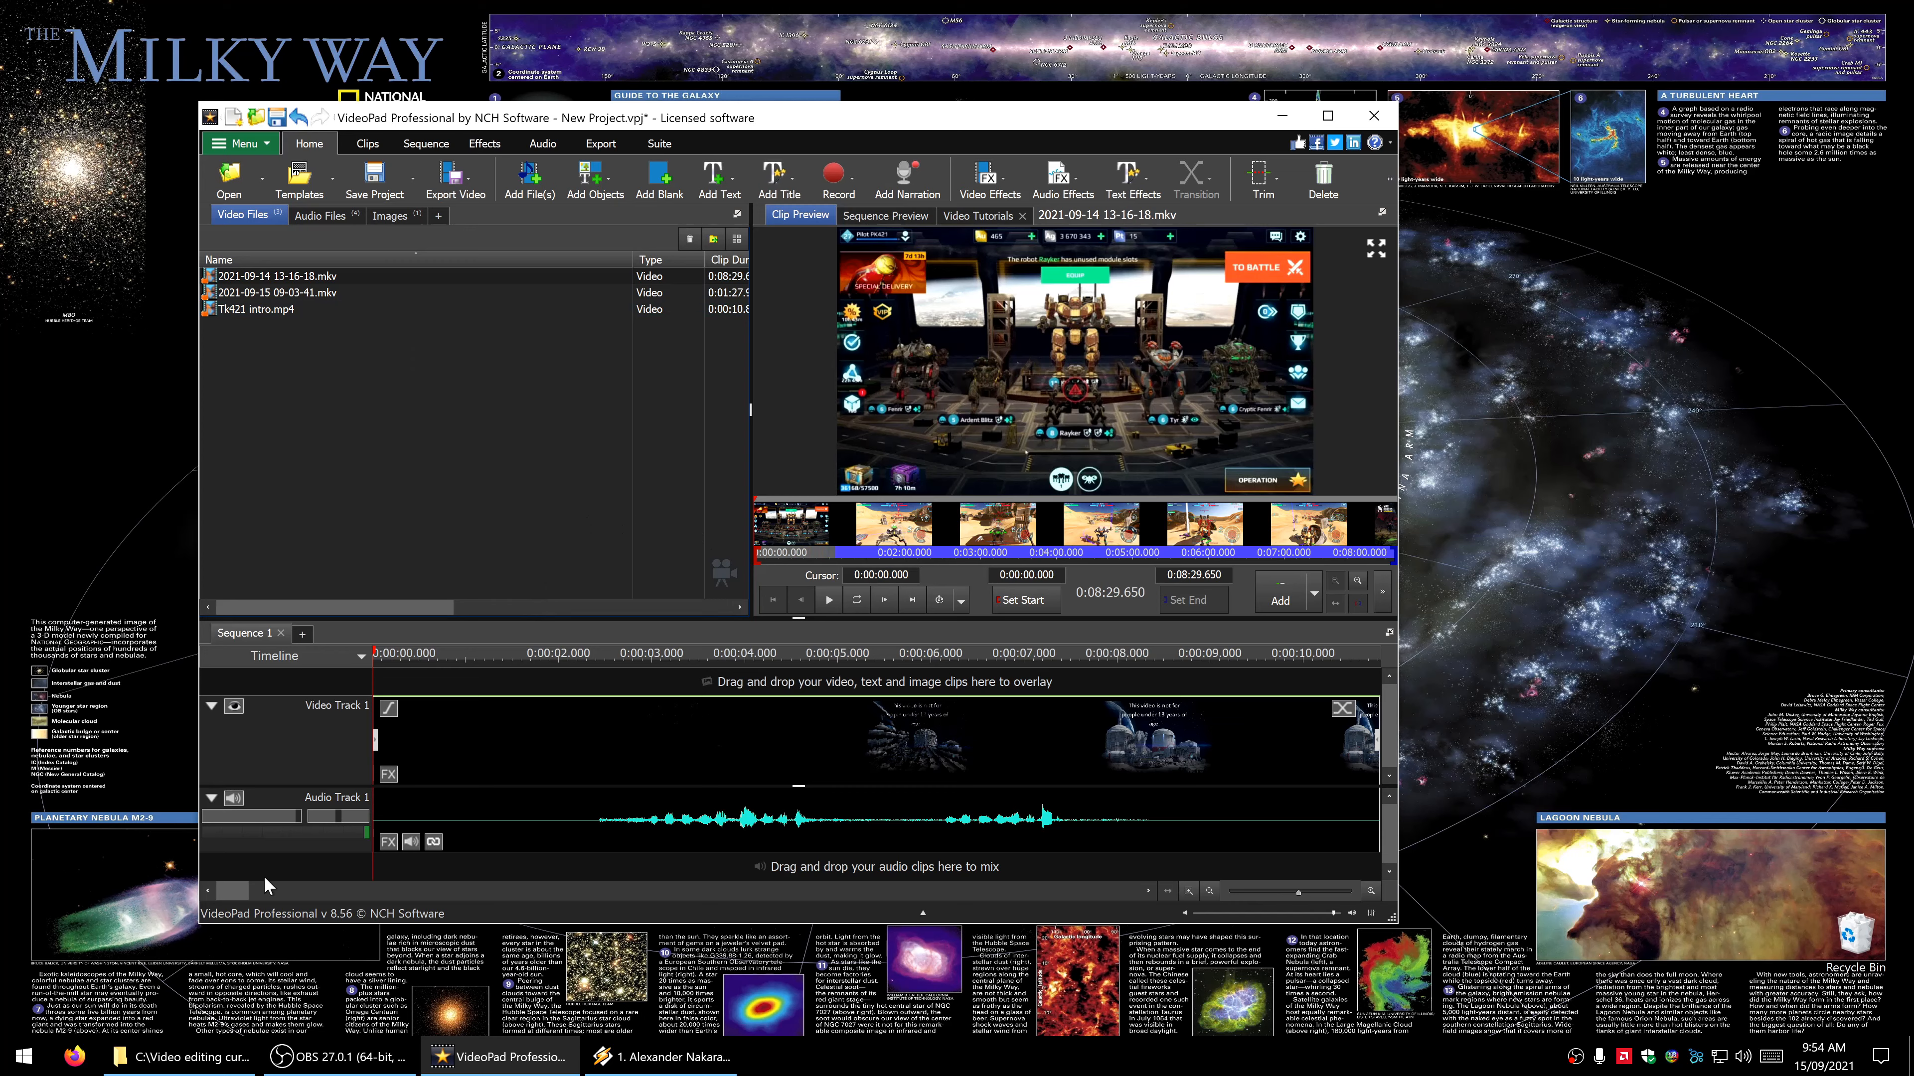
drag(237, 890, 256, 893)
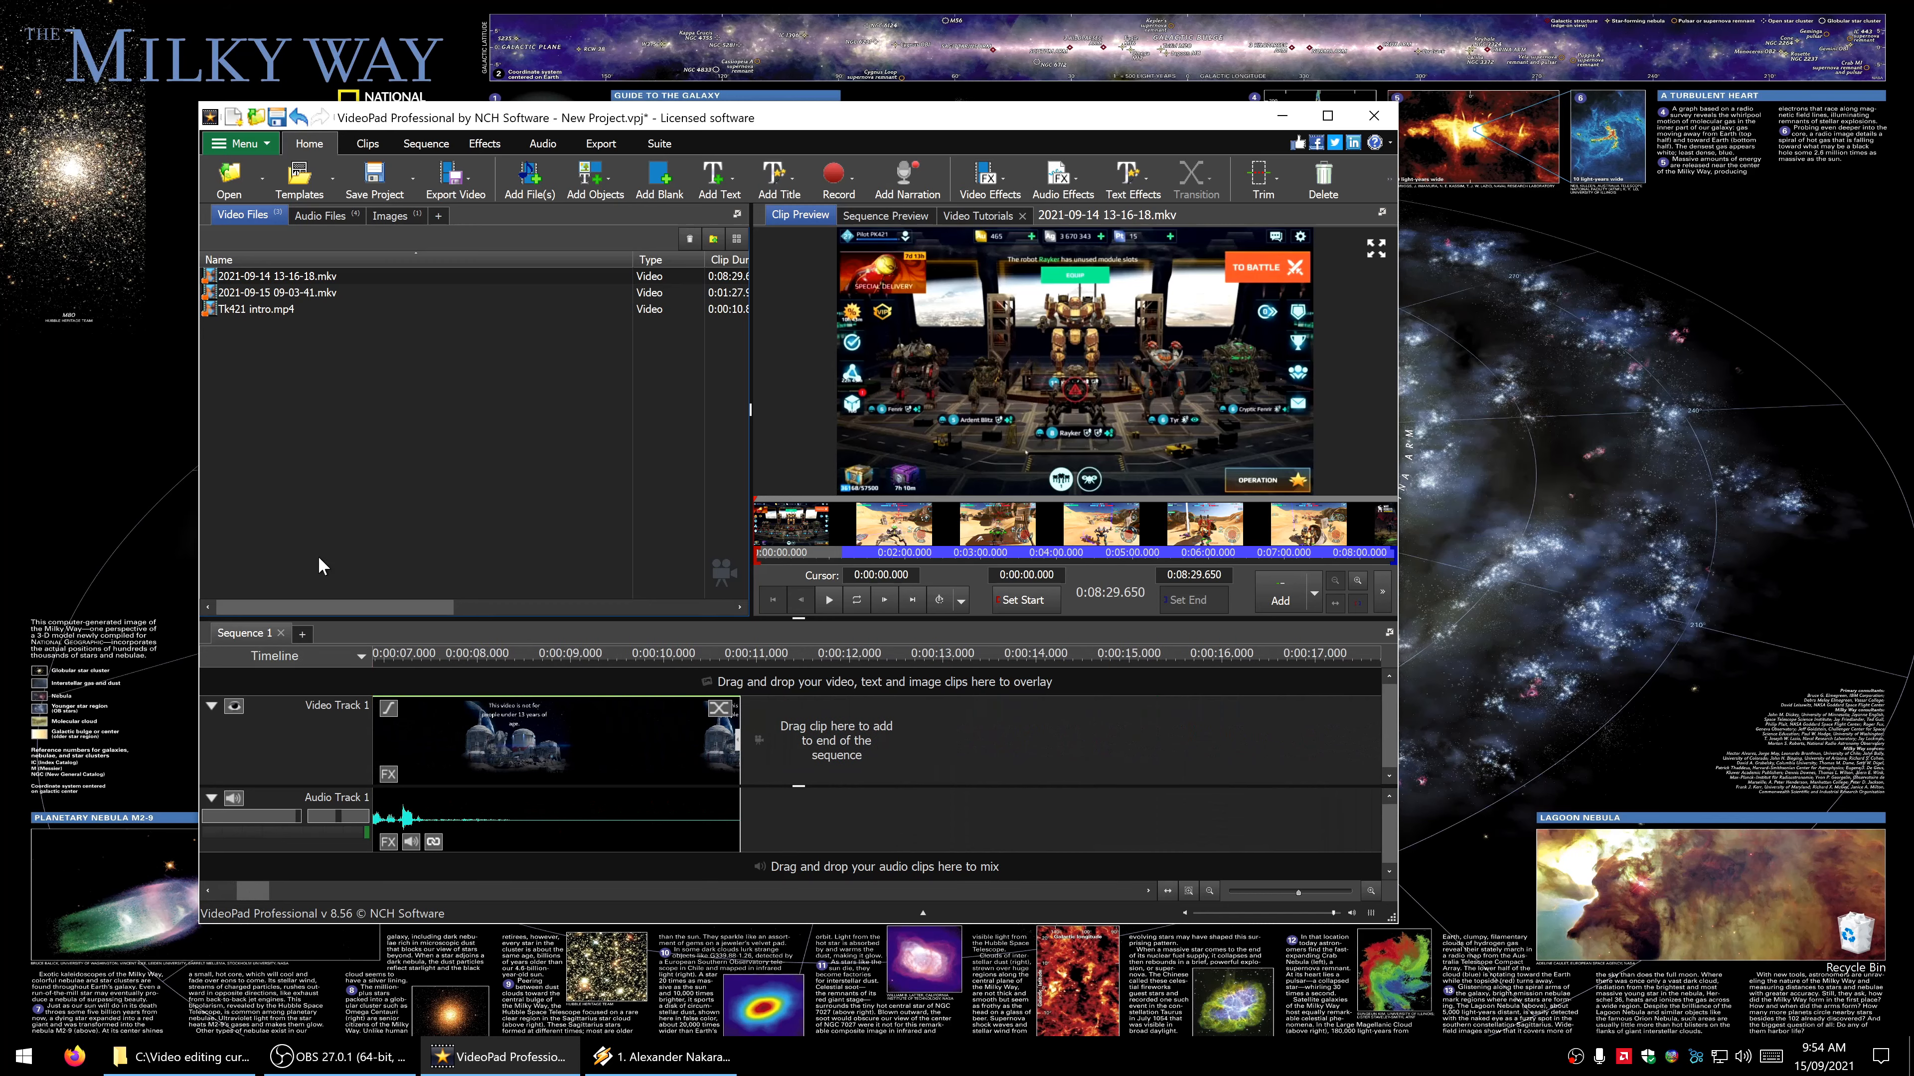
click(343, 301)
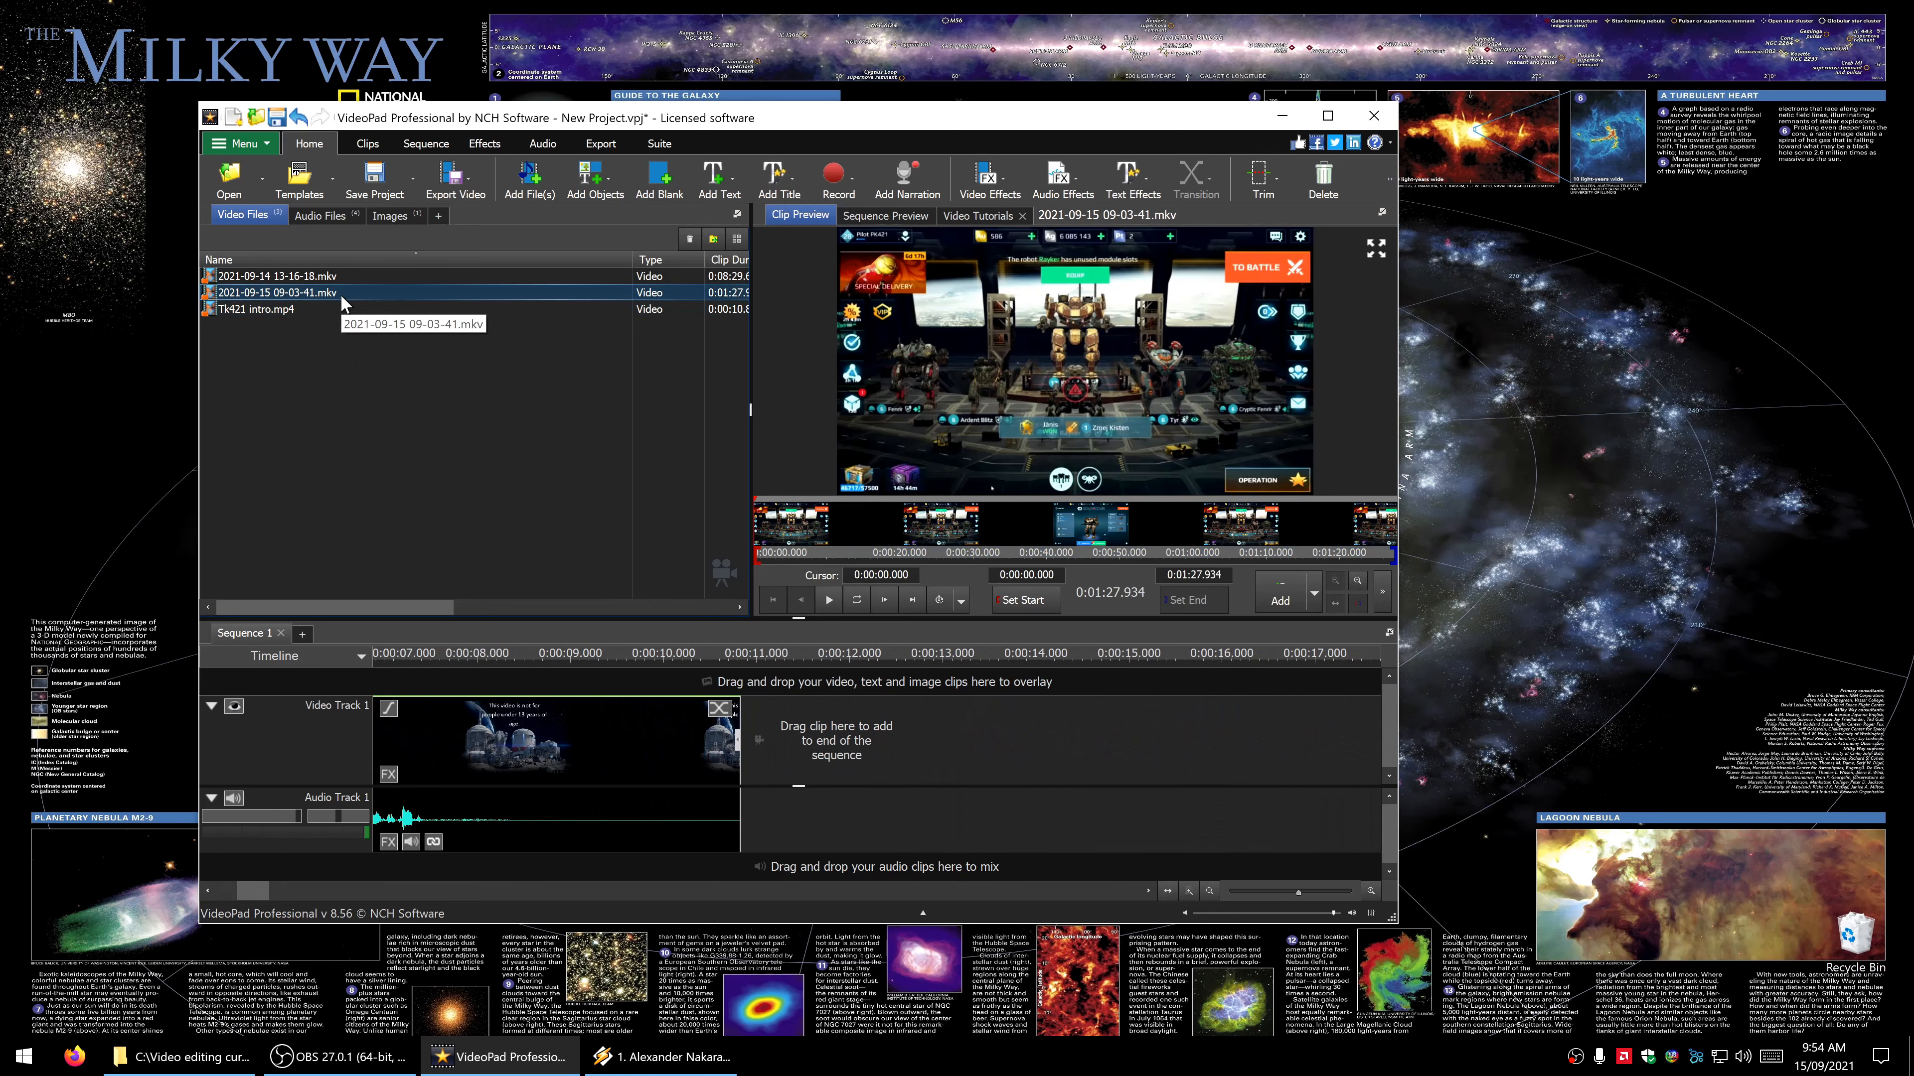
drag(340, 294, 746, 737)
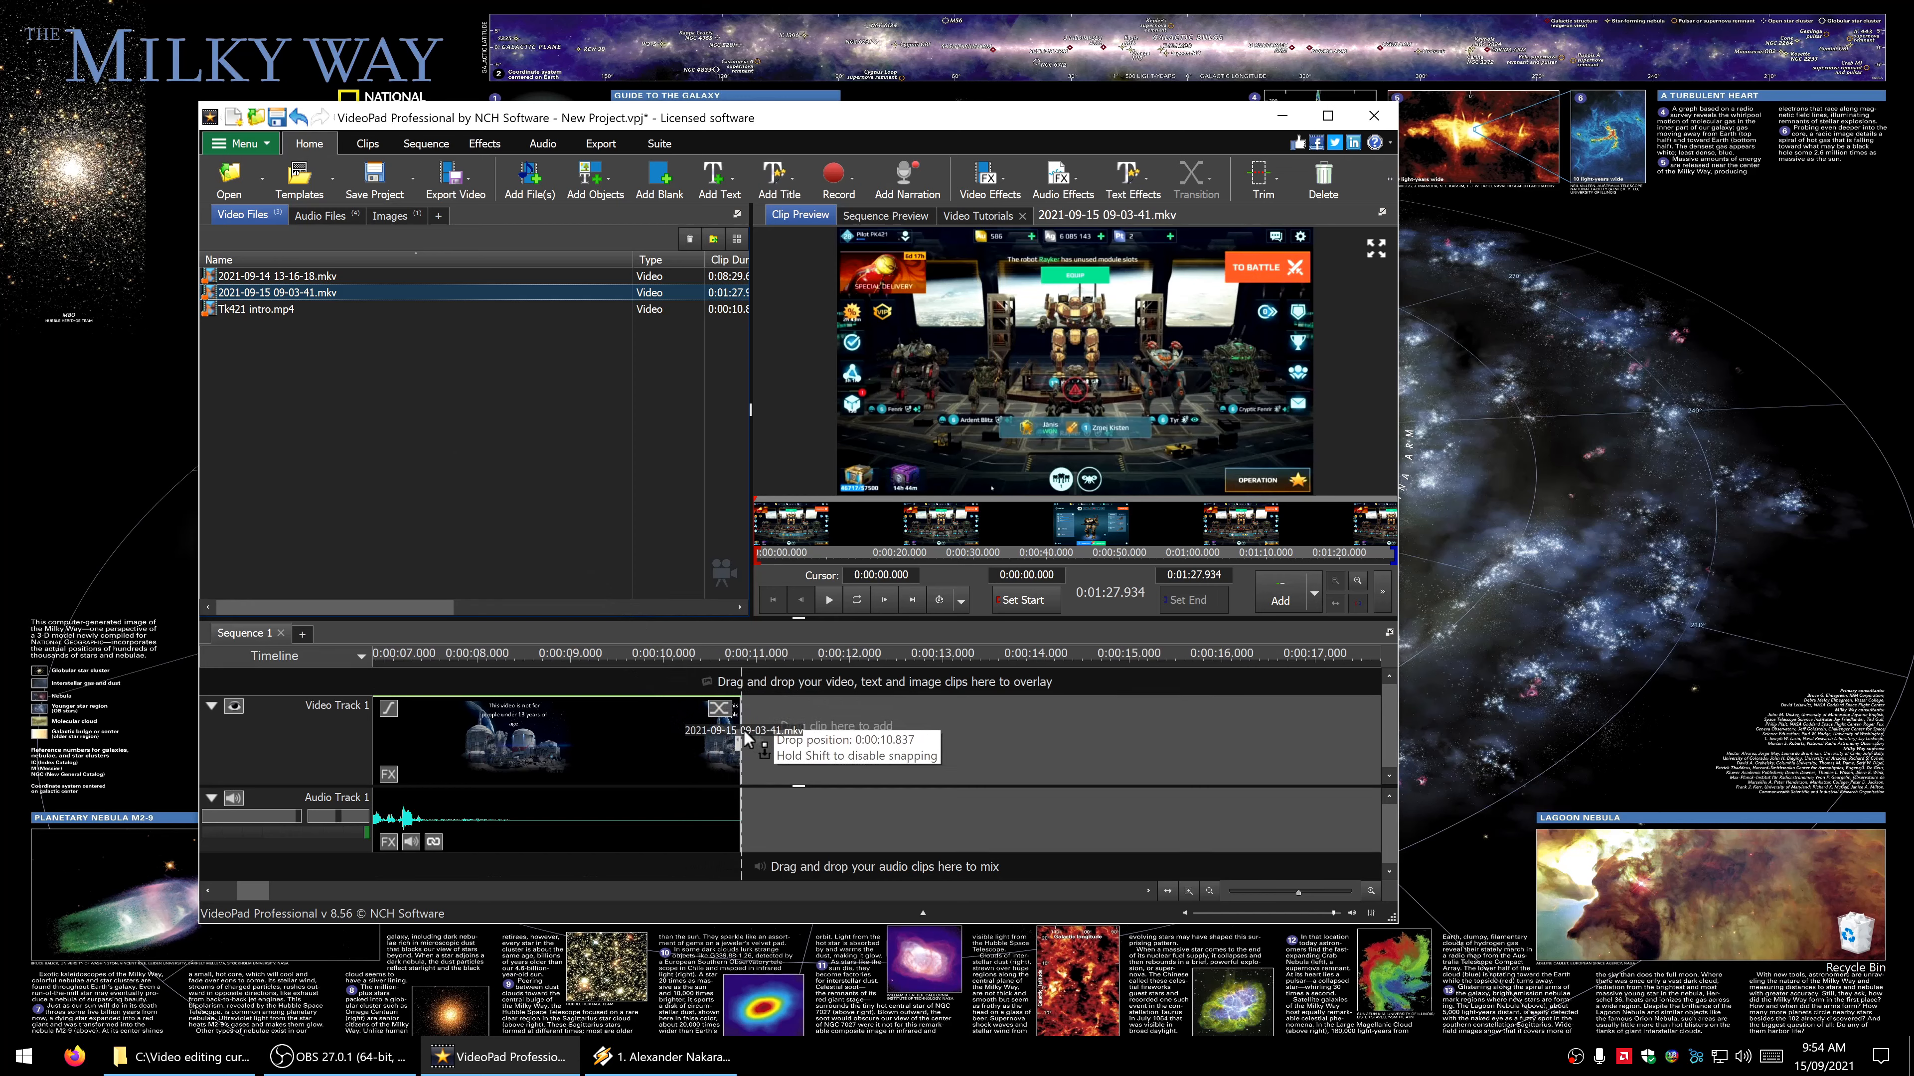
drag(743, 731, 738, 720)
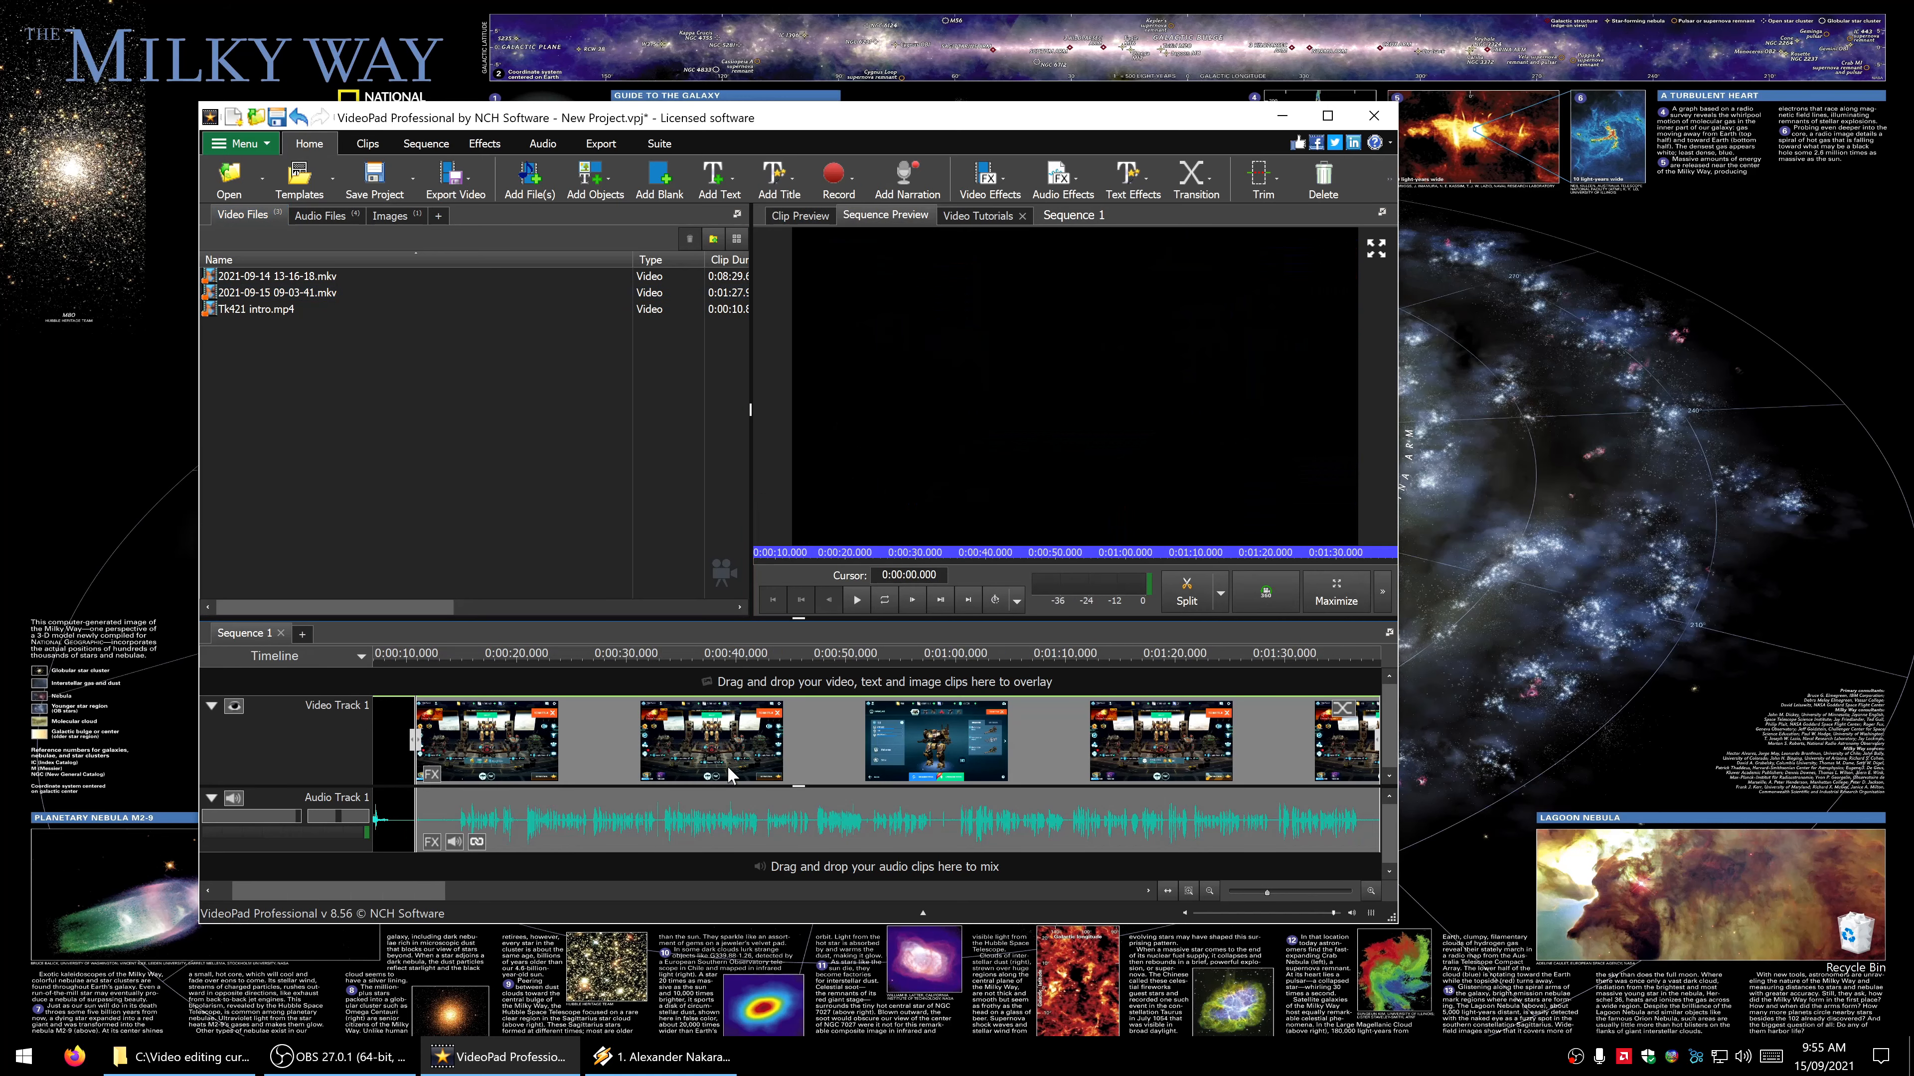
- Apply a Fade through Black transition between the intro and the recording, freezing frames at the start/end of the transition
drag(343, 887, 308, 903)
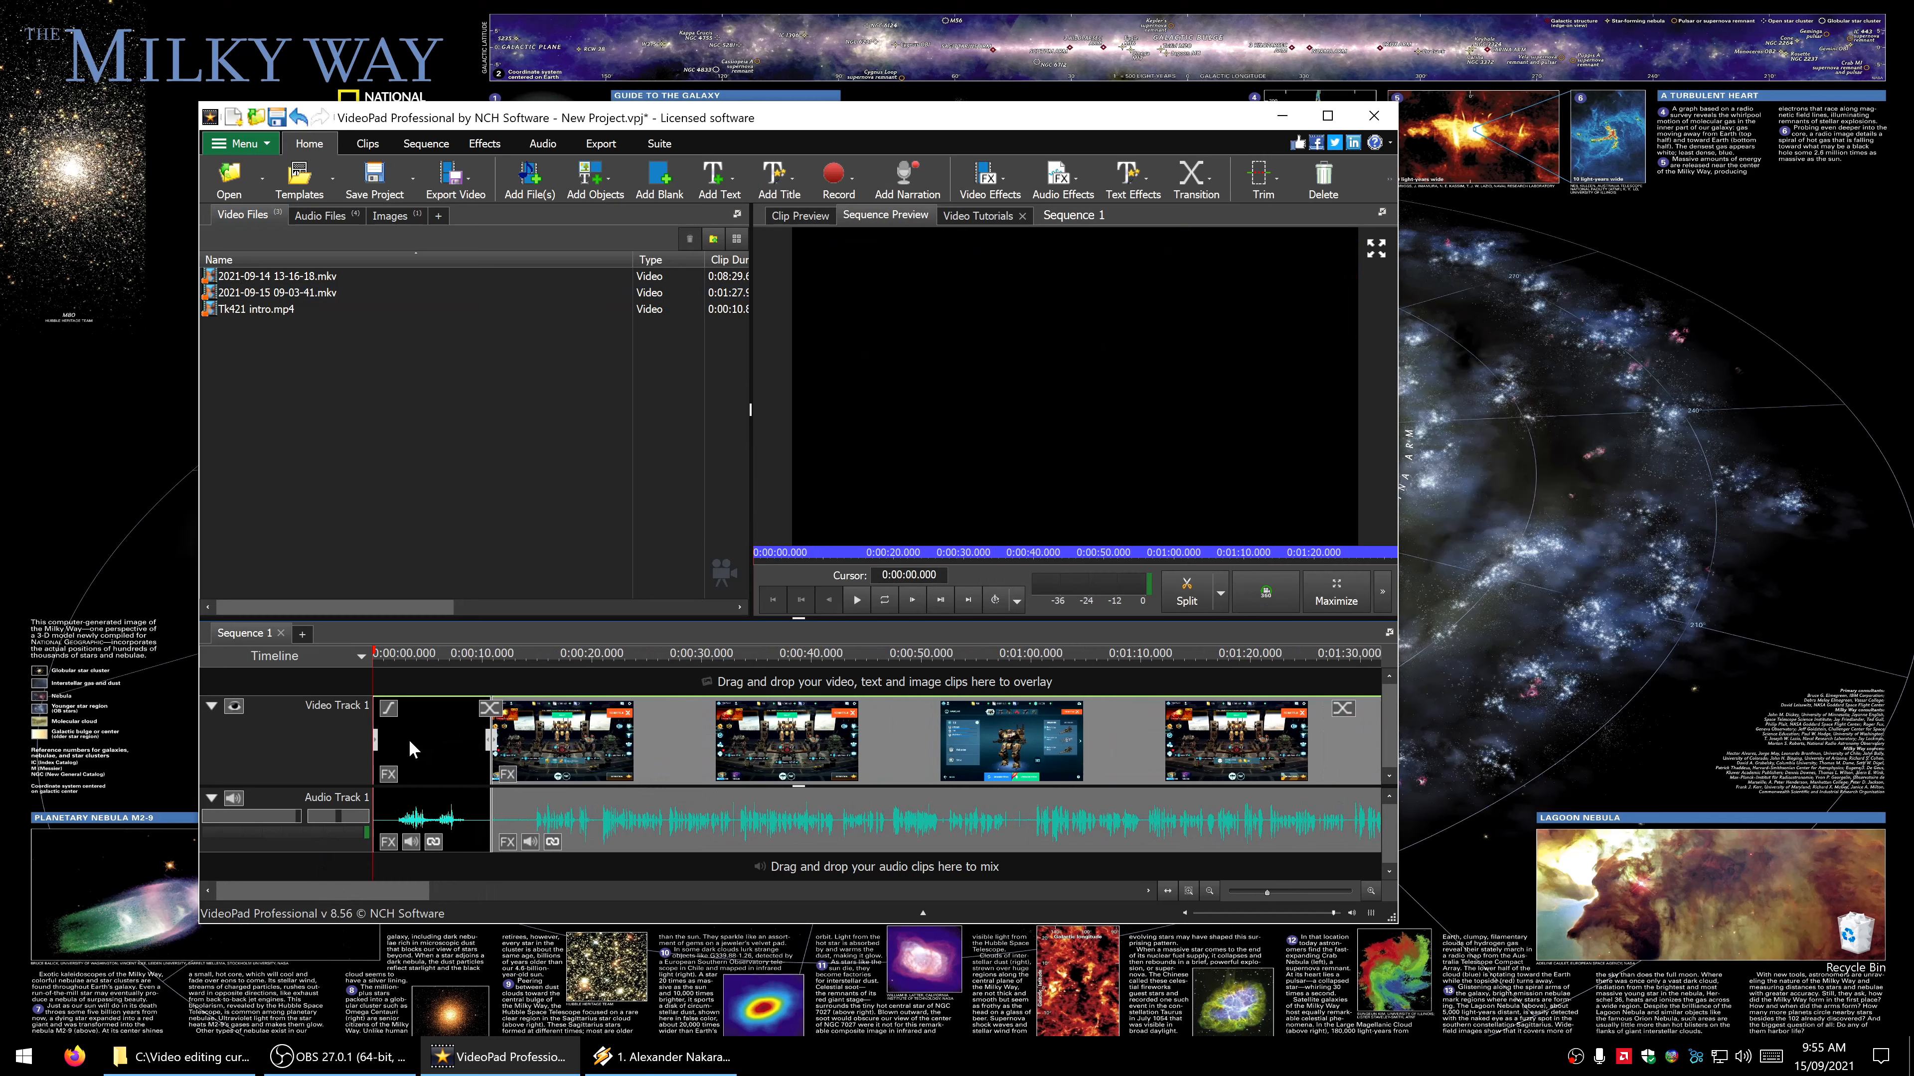
click(491, 709)
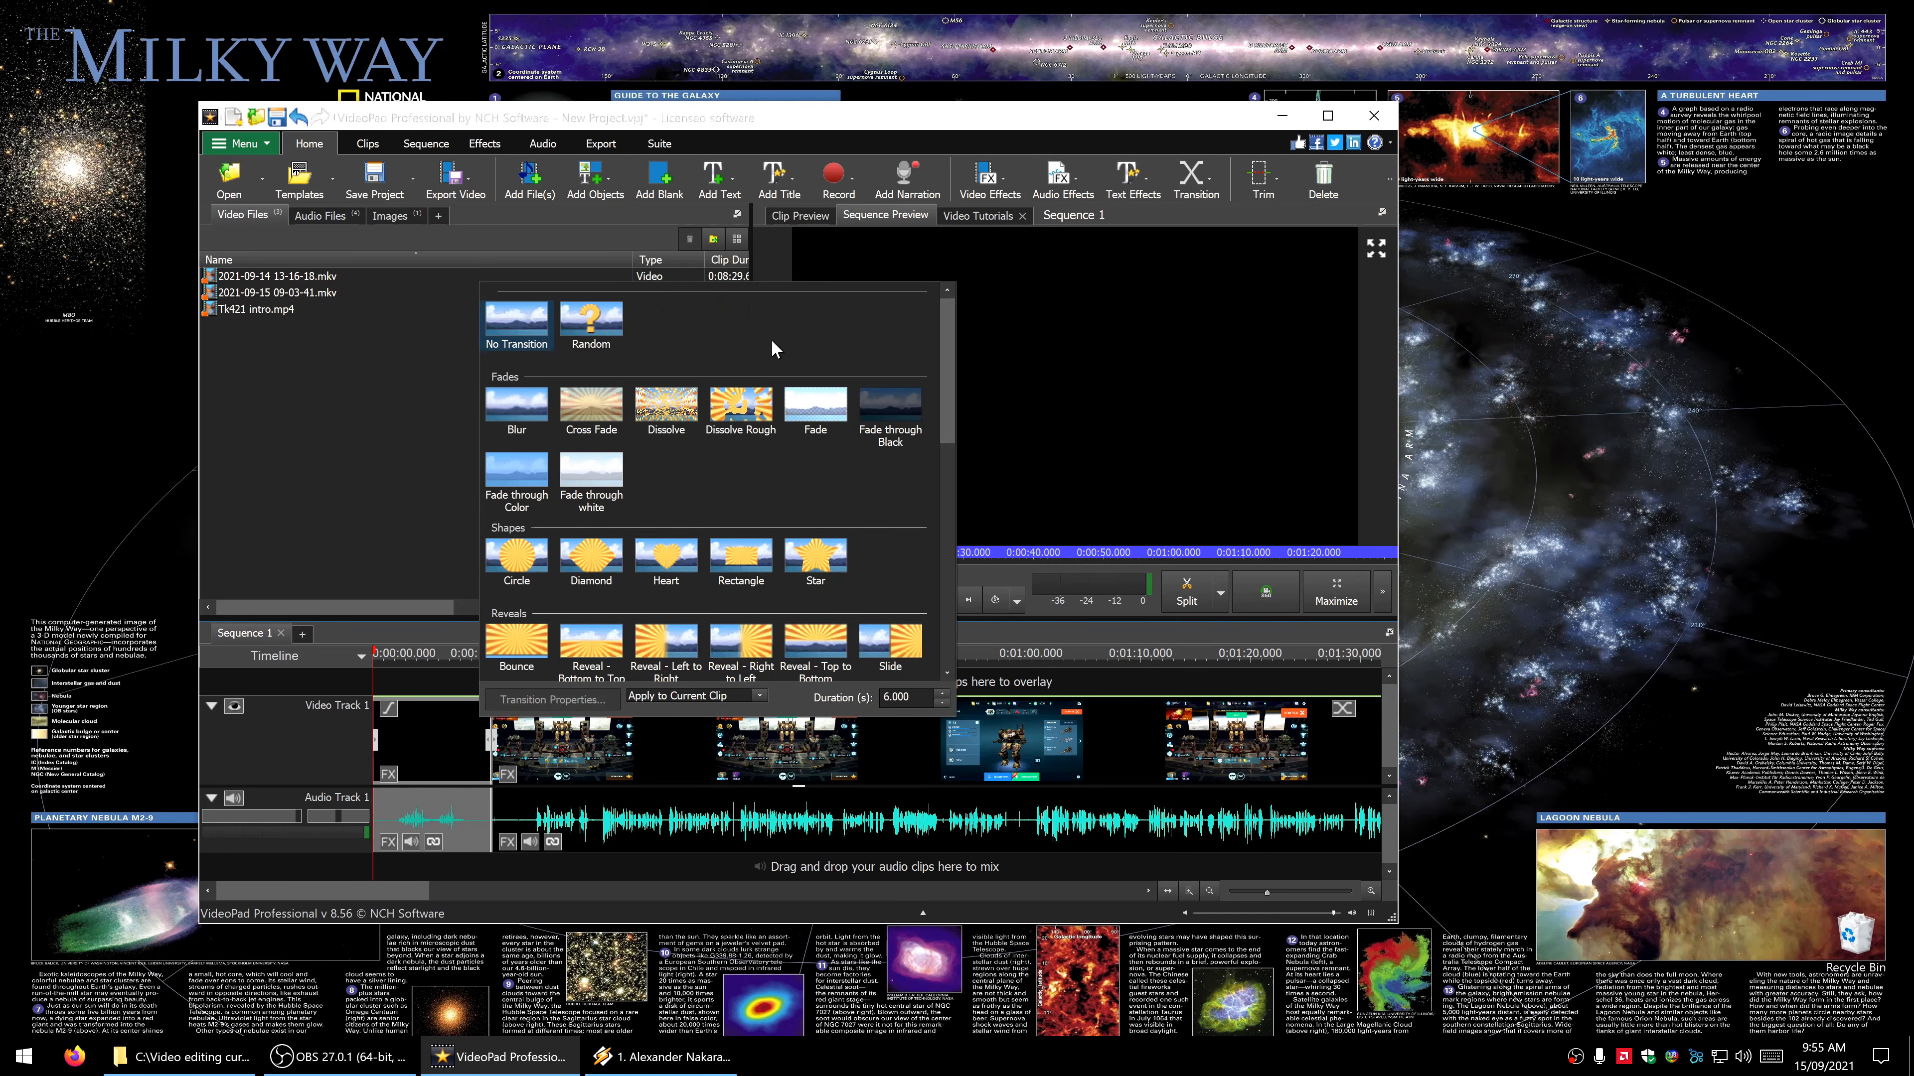
scroll(767, 347, down, 5)
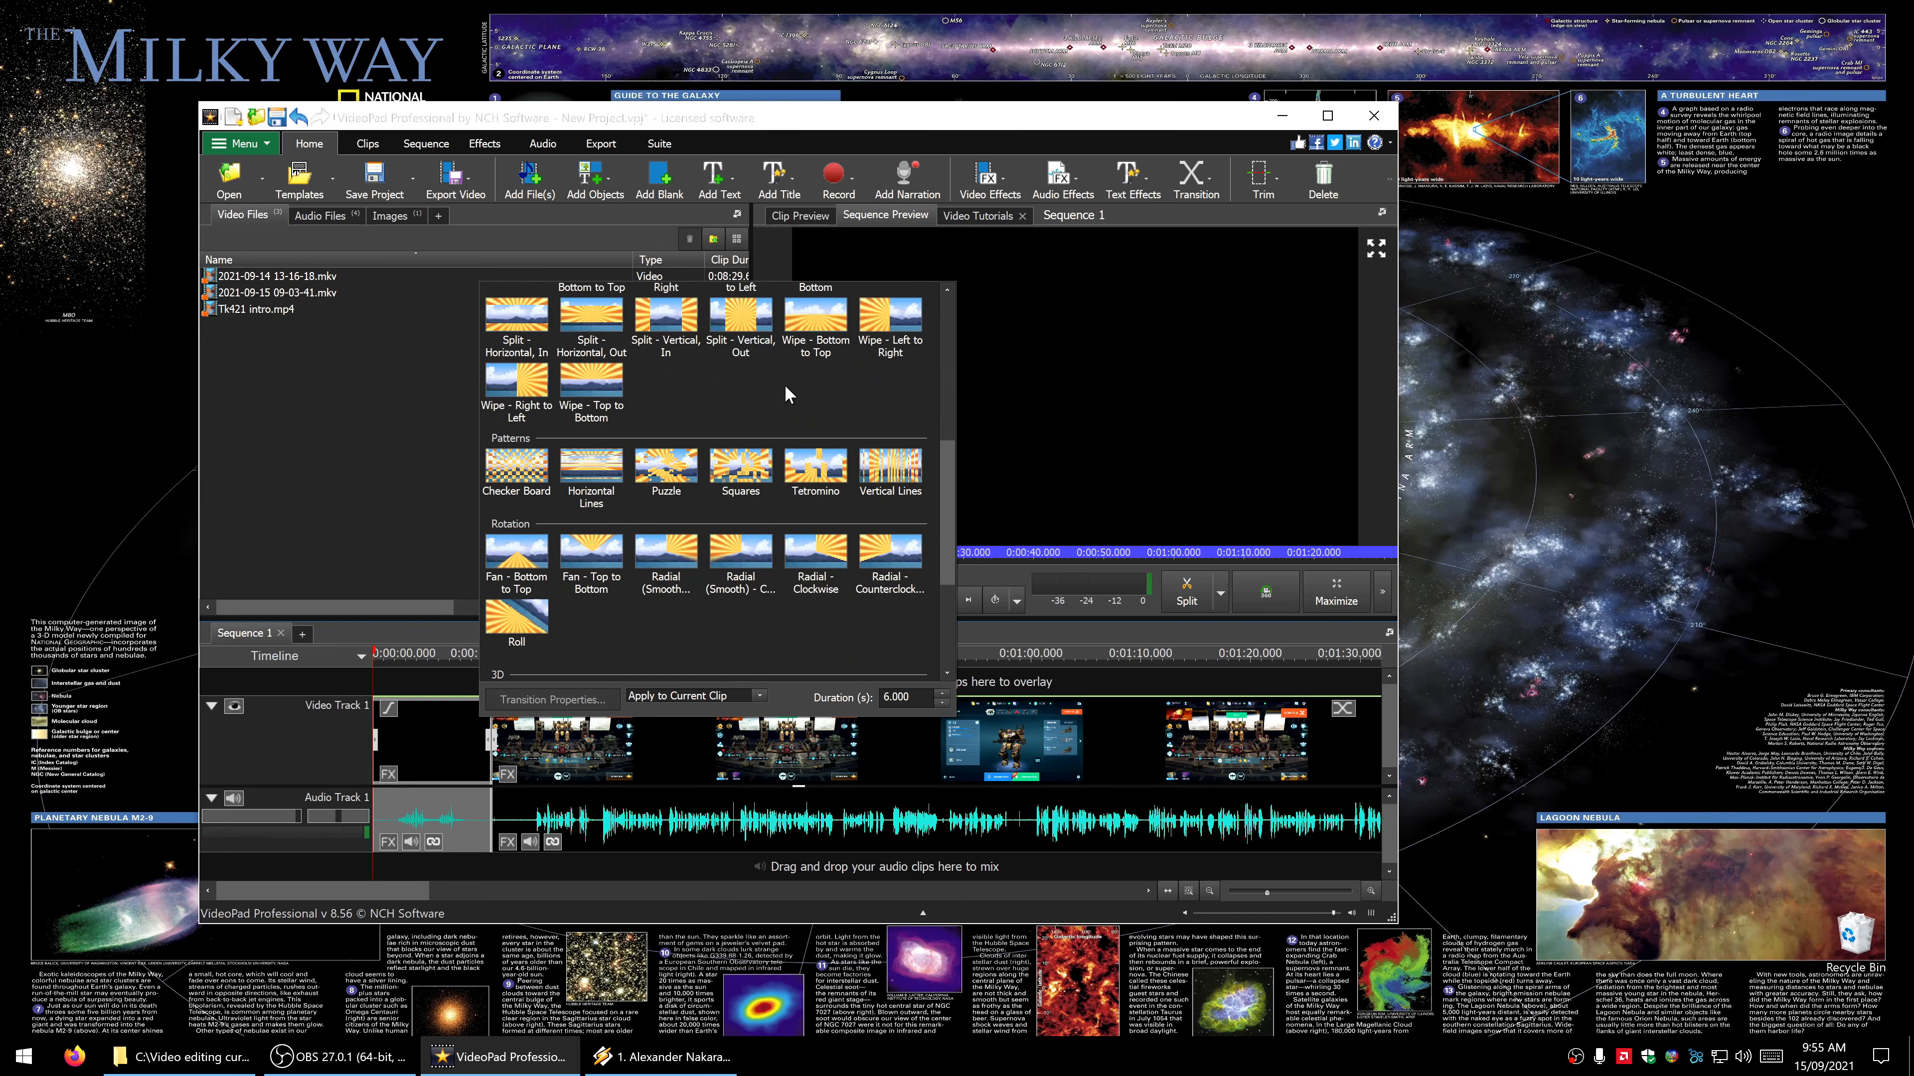
scroll(785, 386, down, 1)
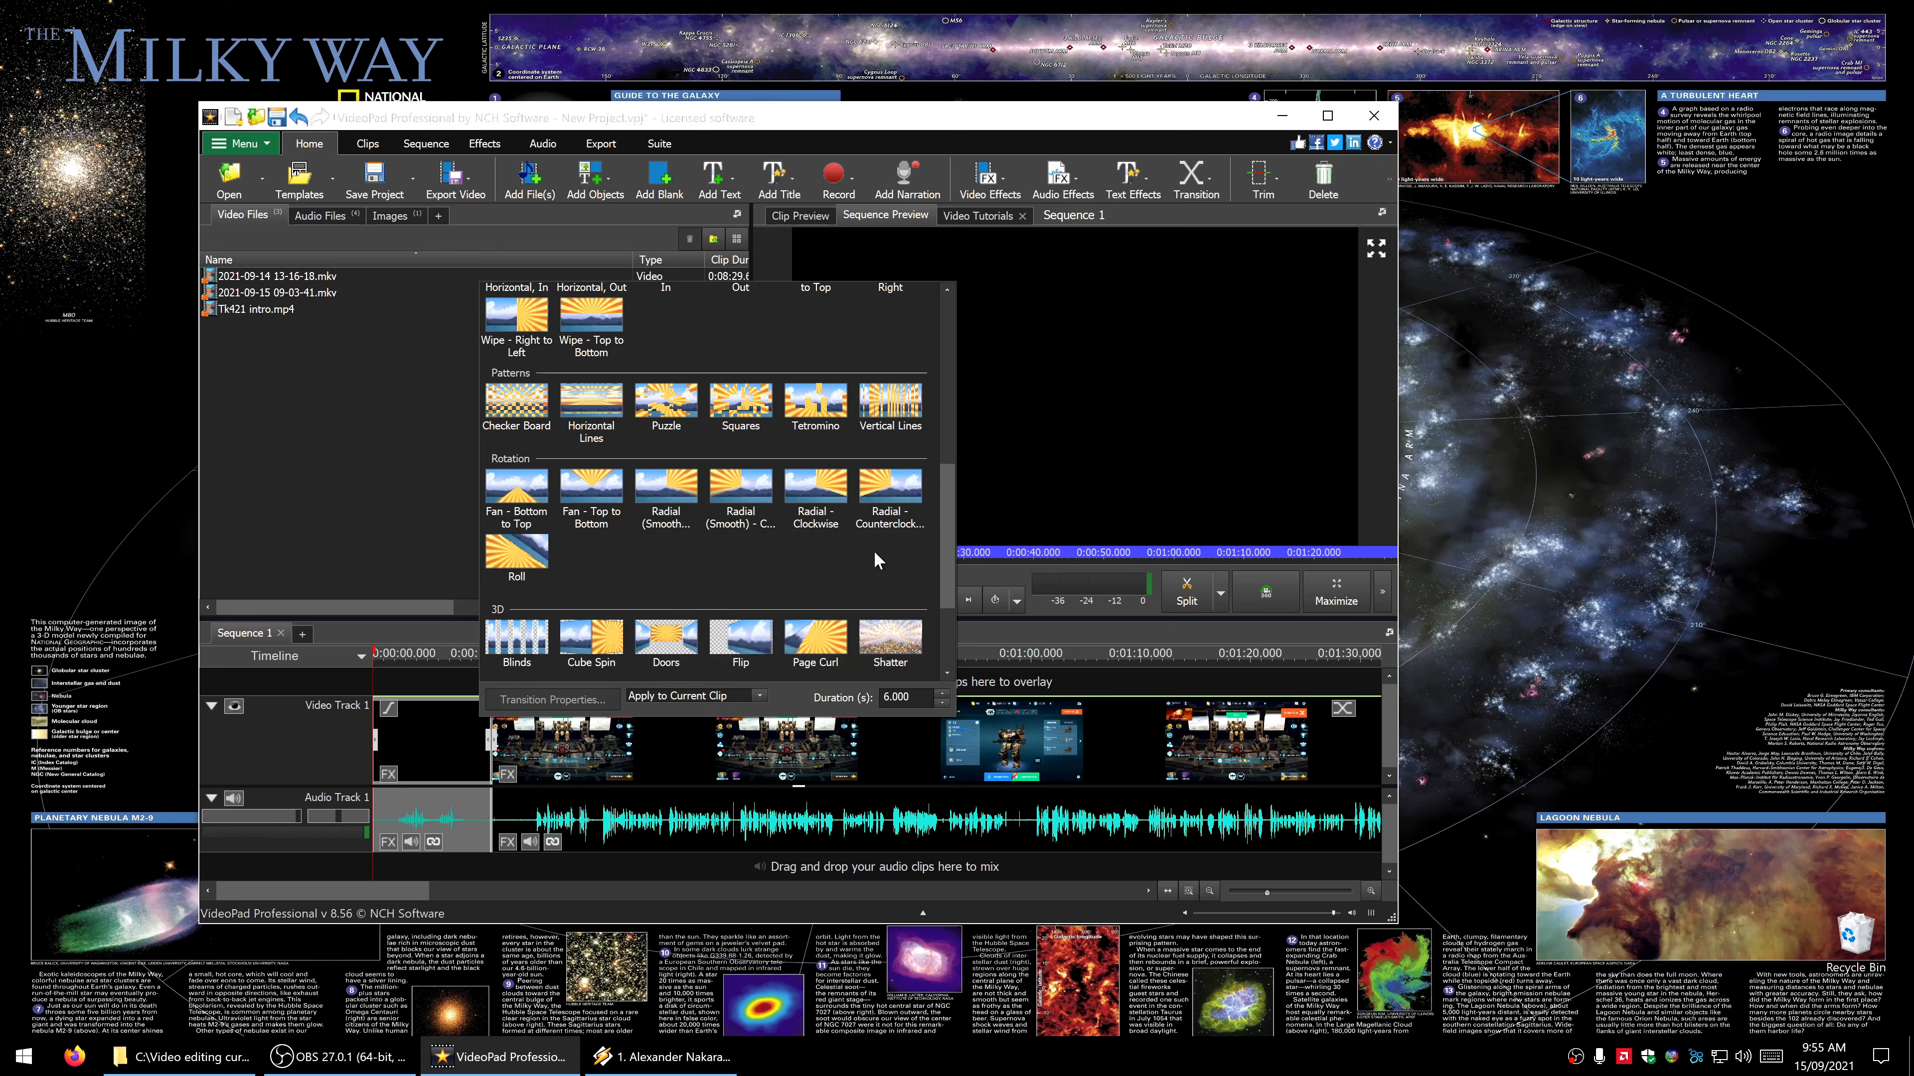
scroll(874, 558, up, 10)
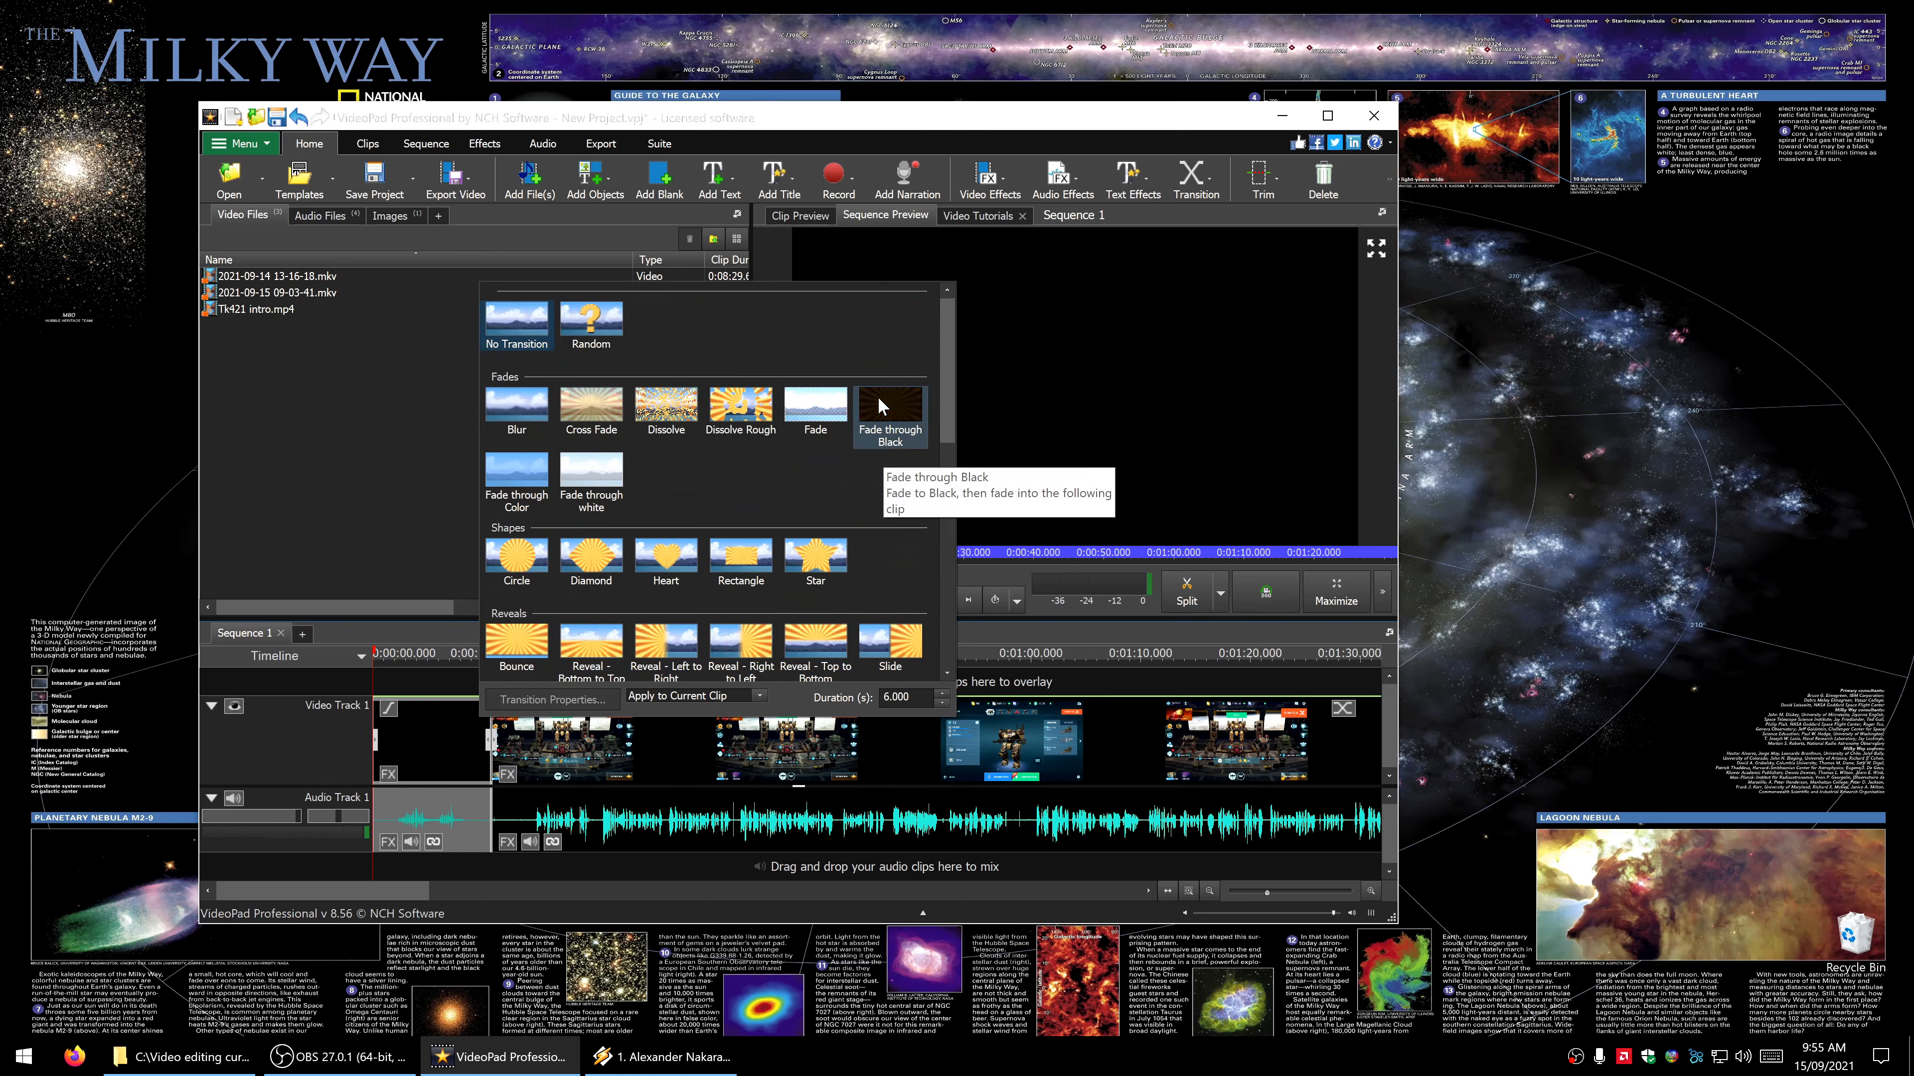
click(886, 407)
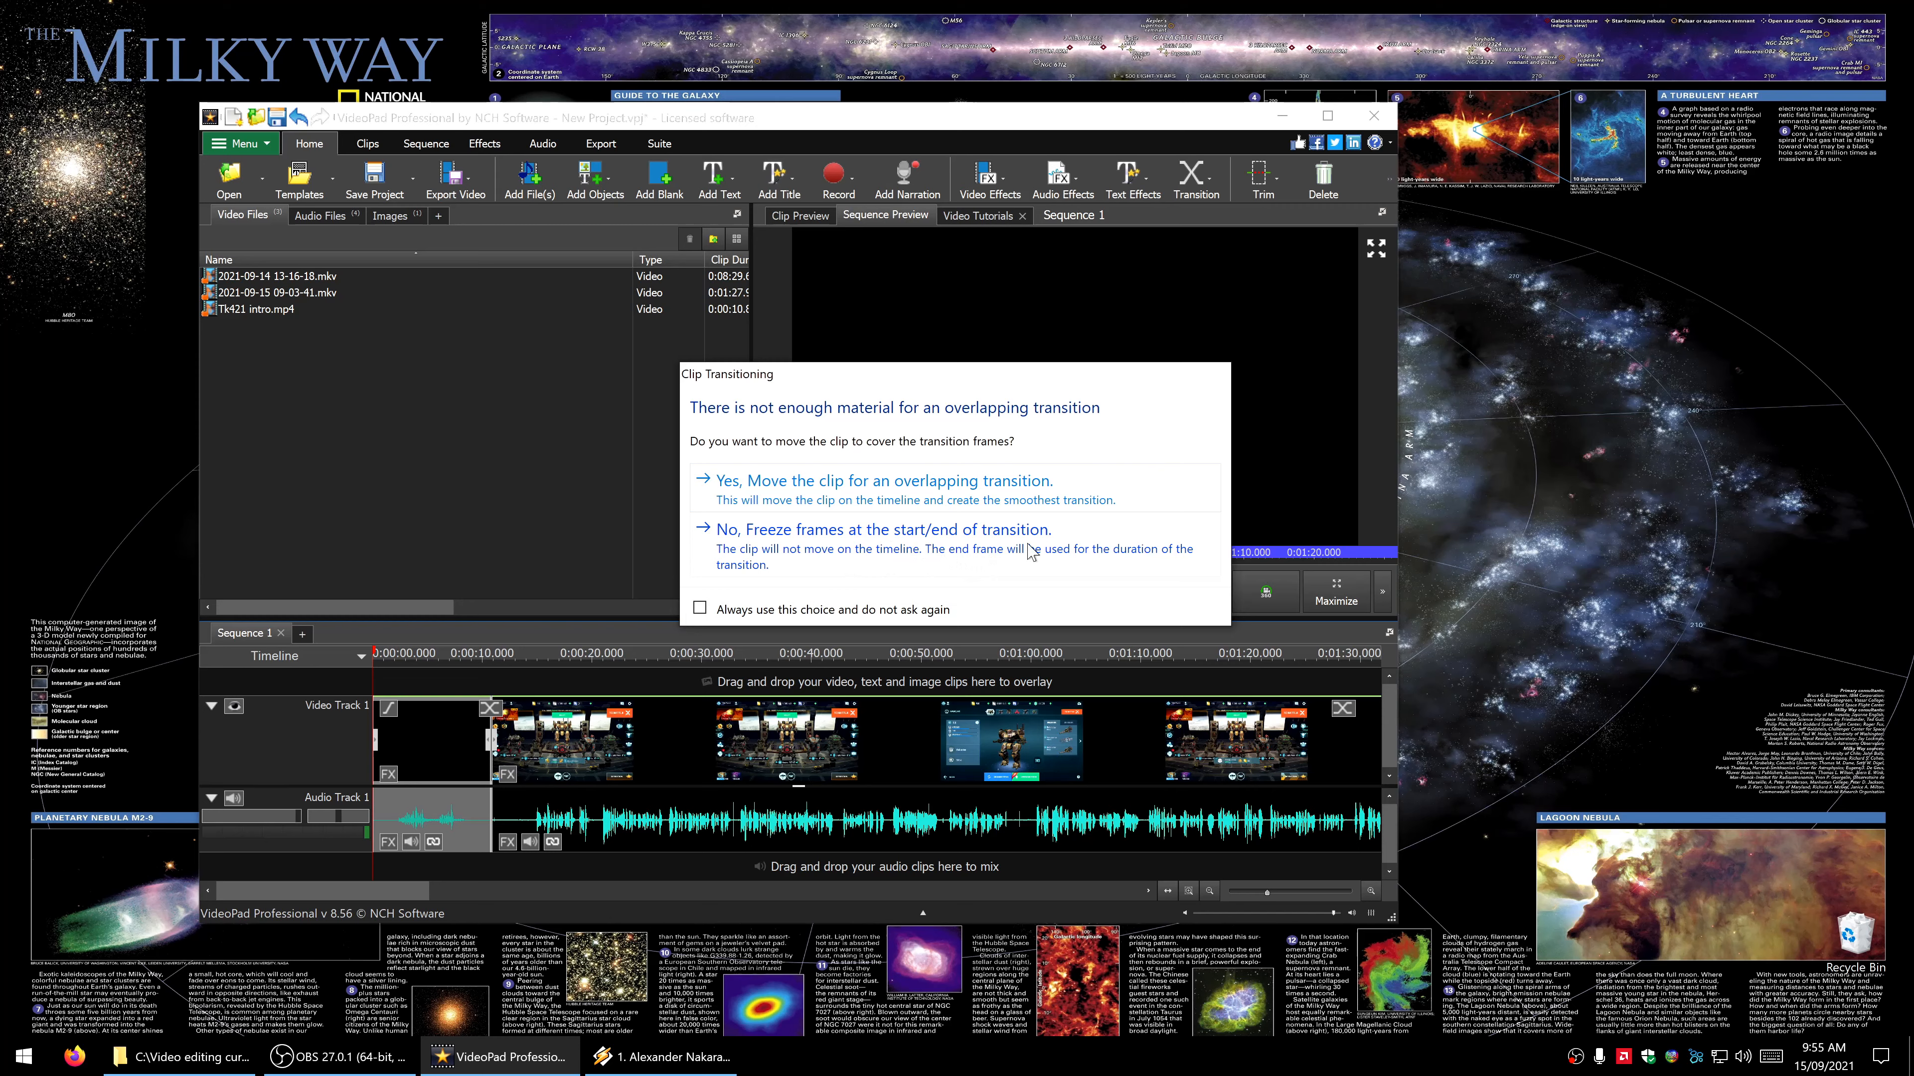
click(837, 556)
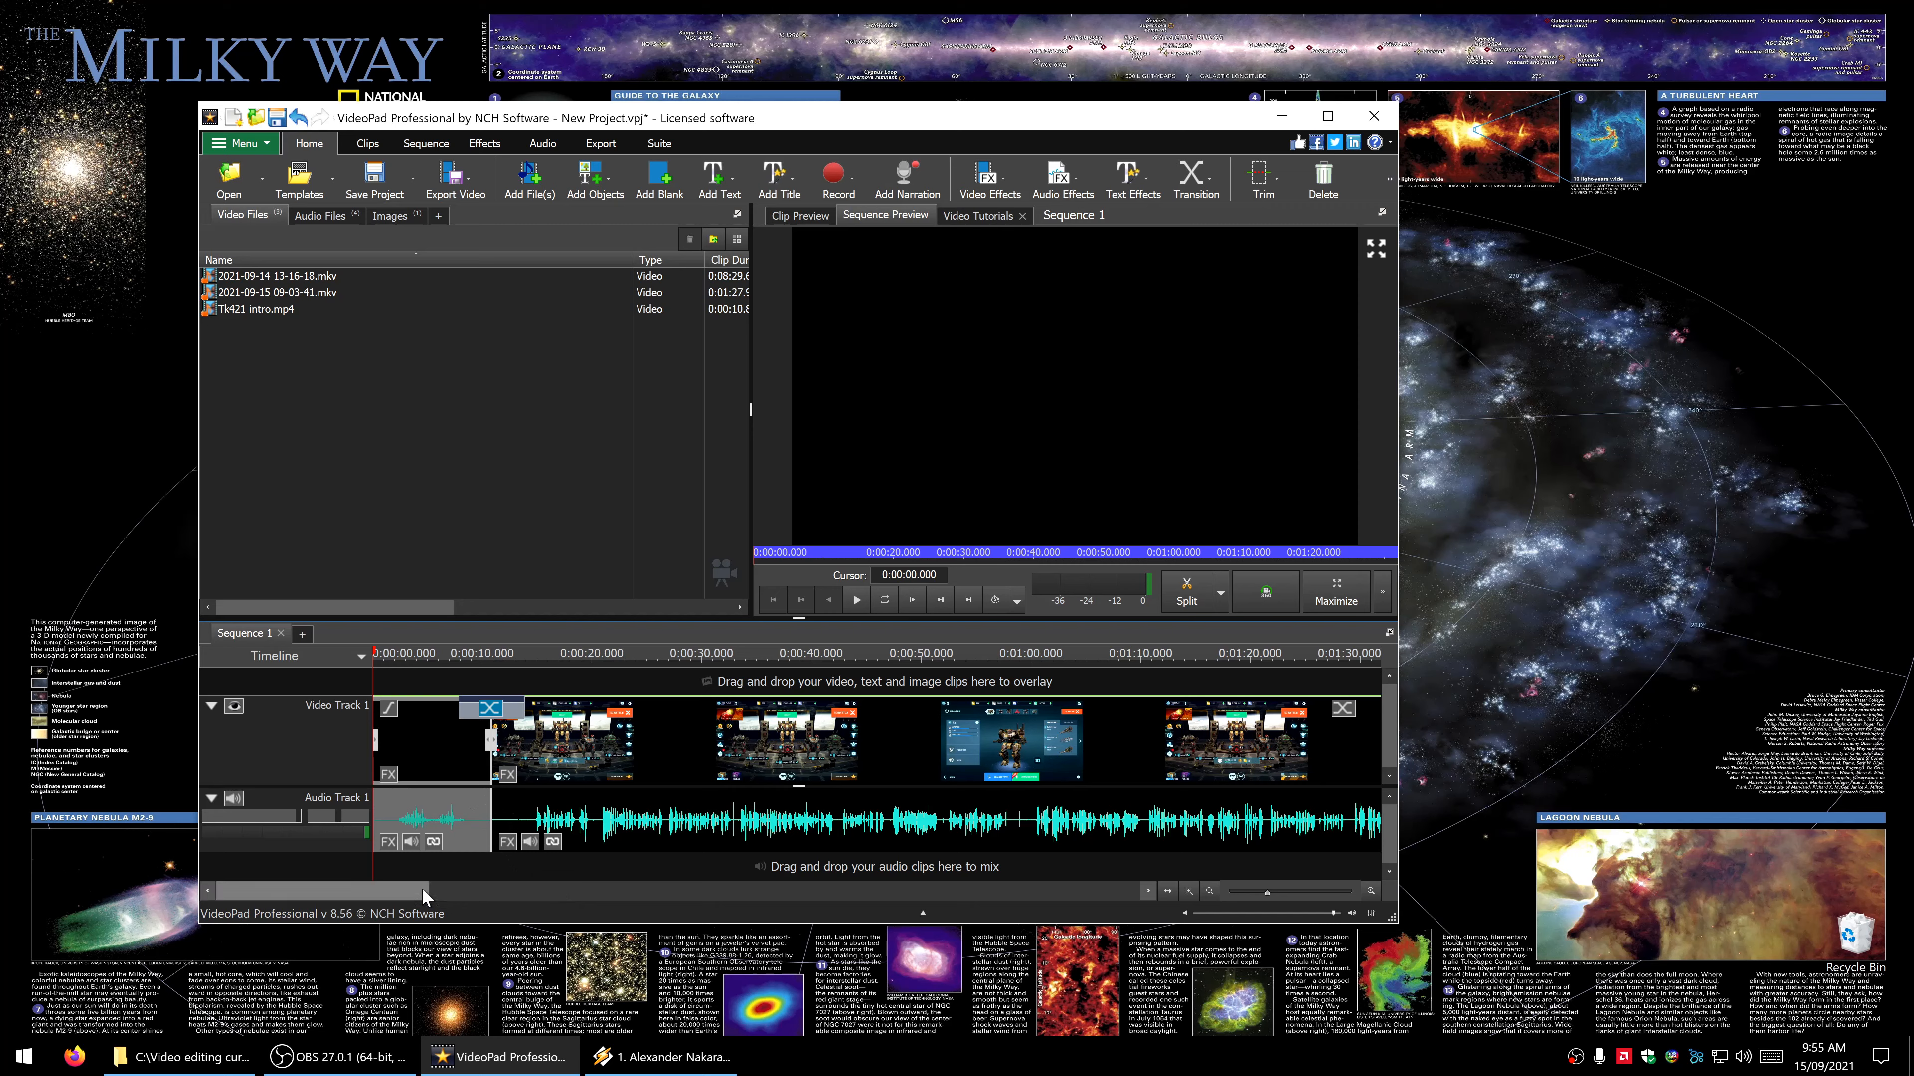
drag(422, 889, 486, 883)
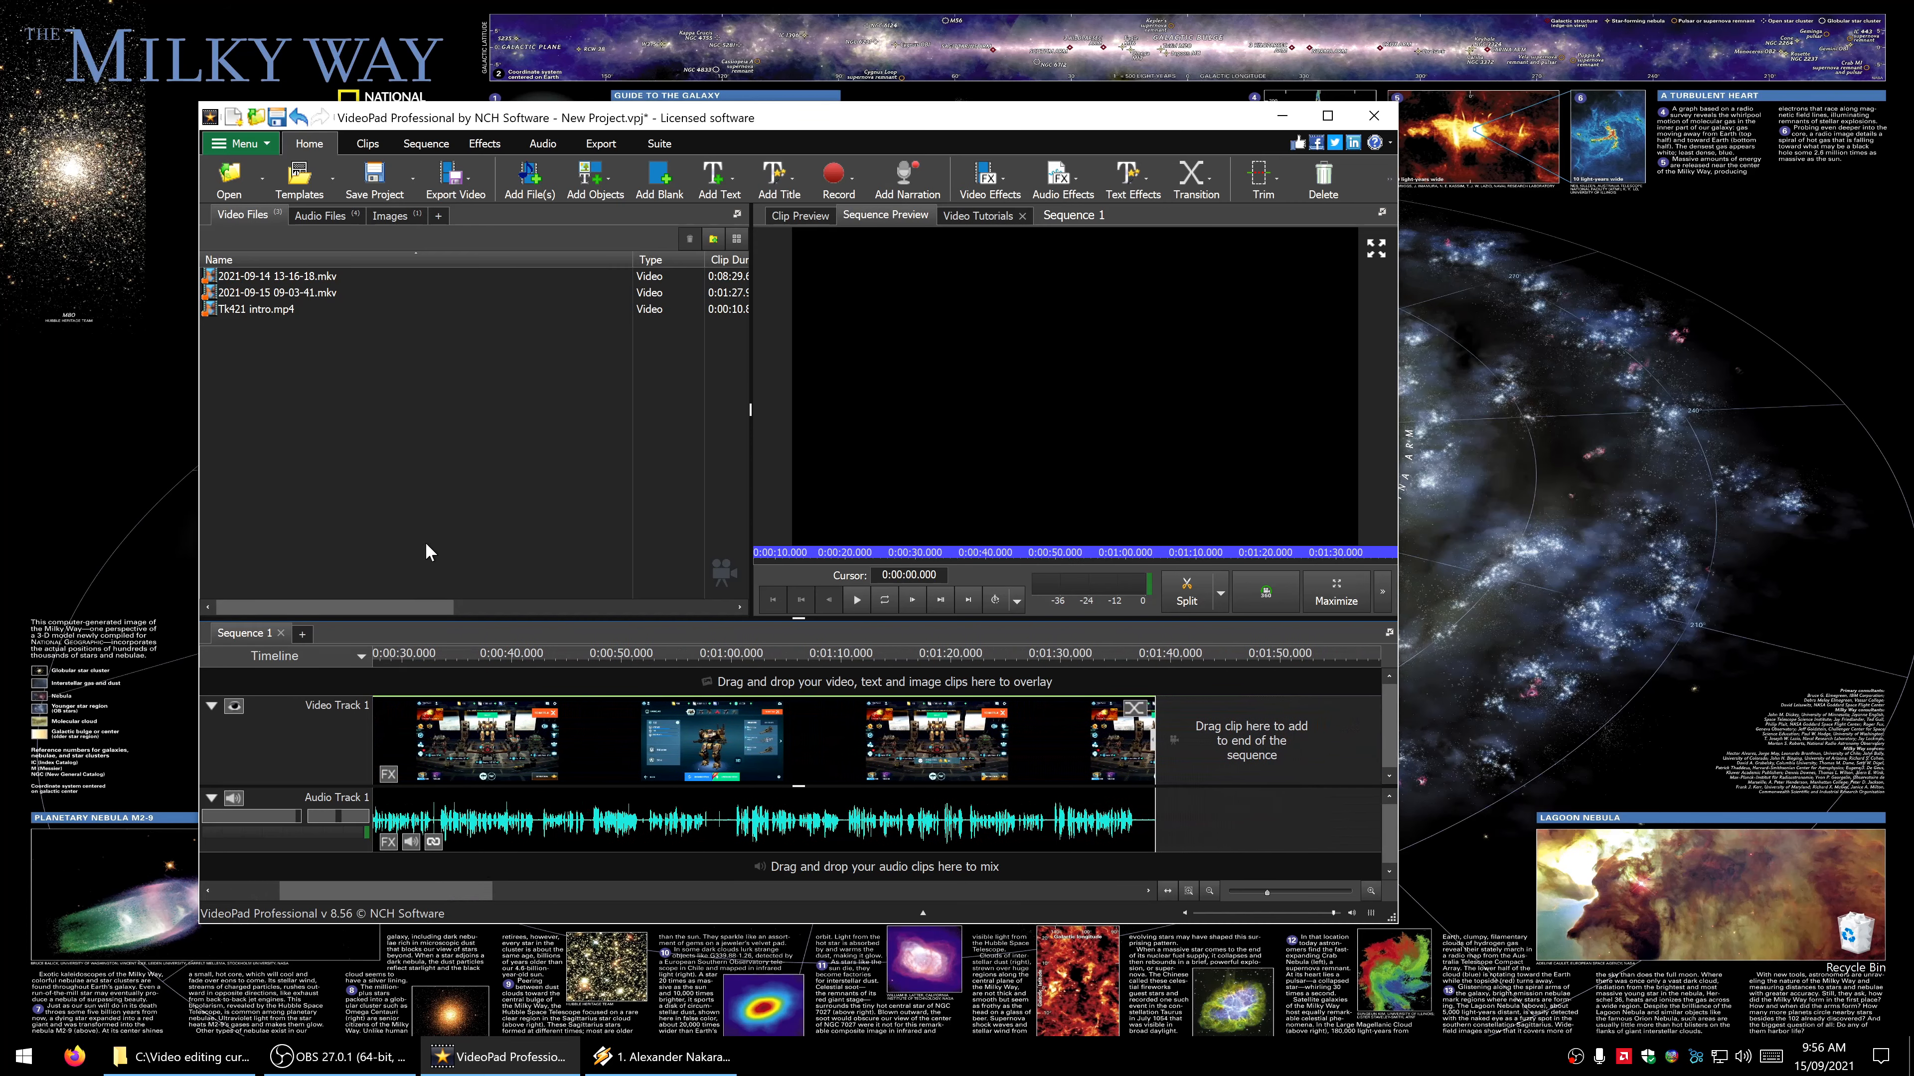
click(374, 275)
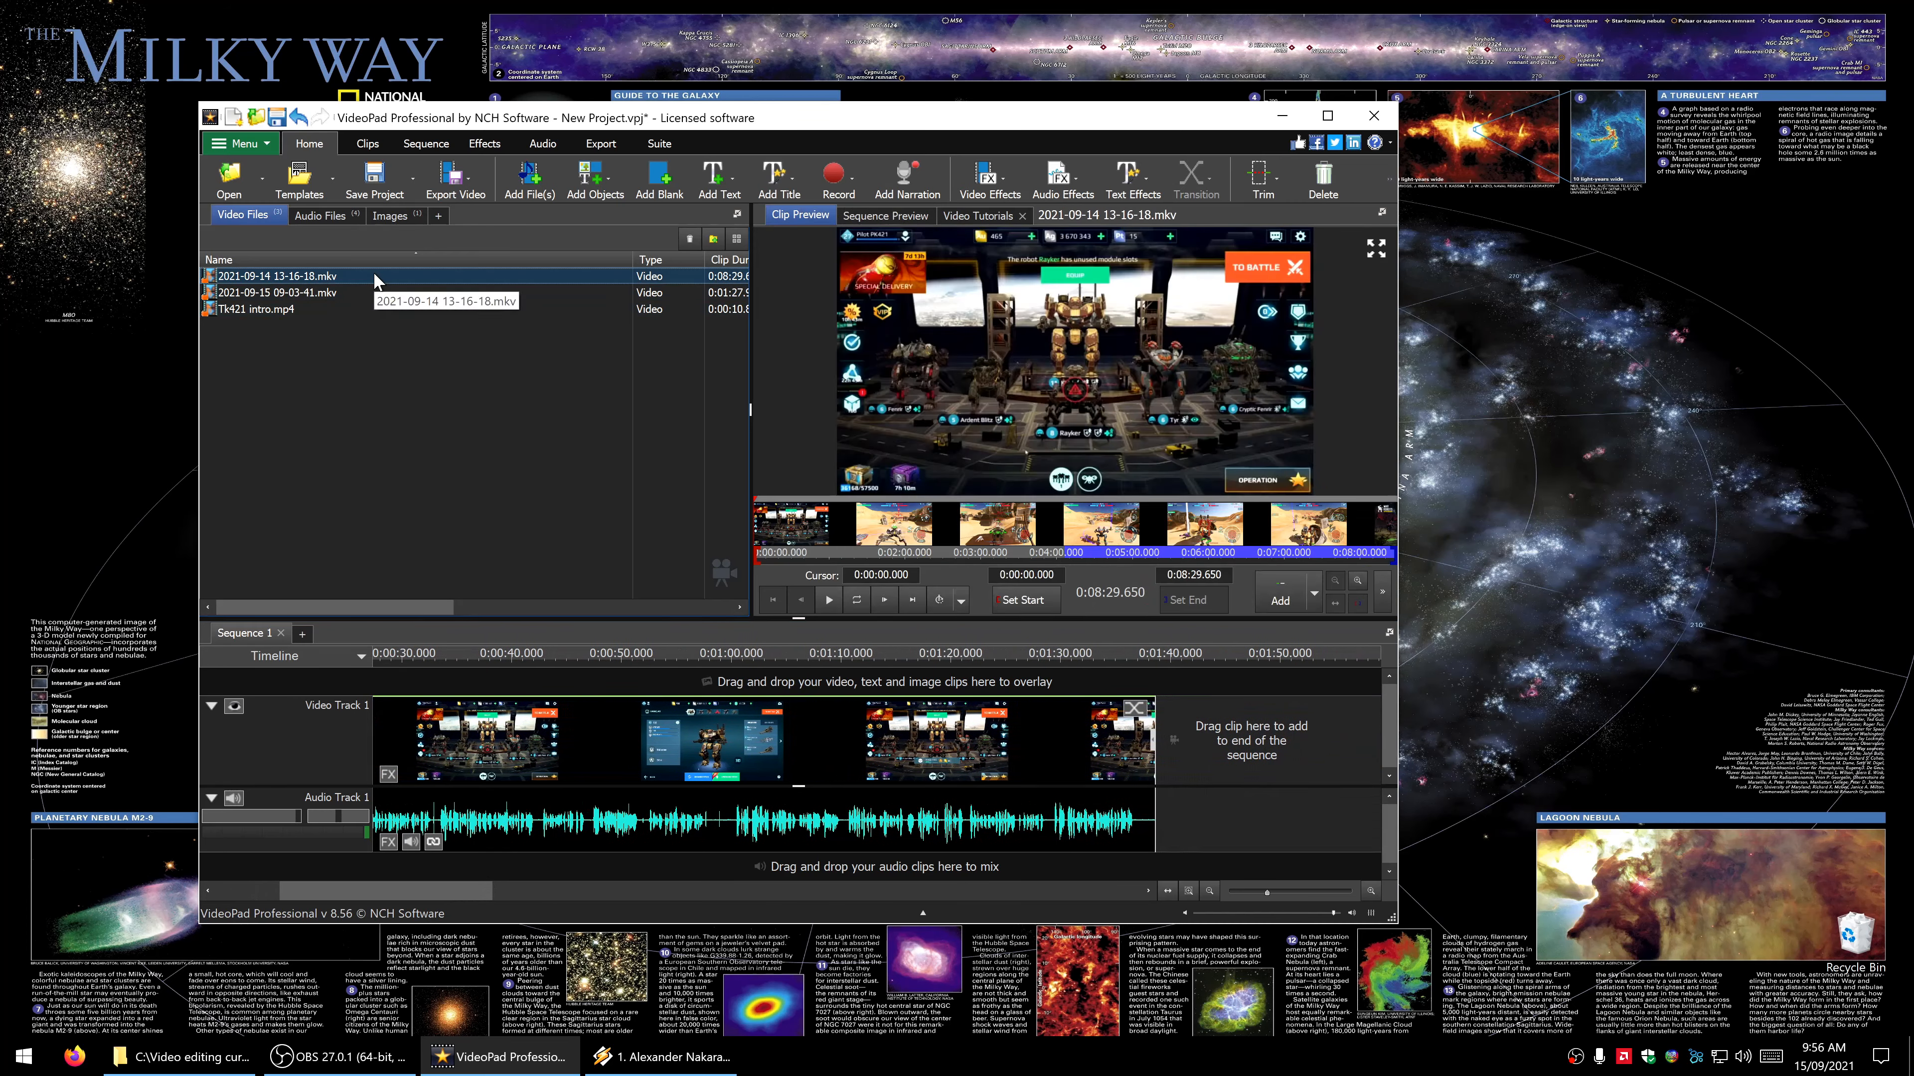
click(211, 800)
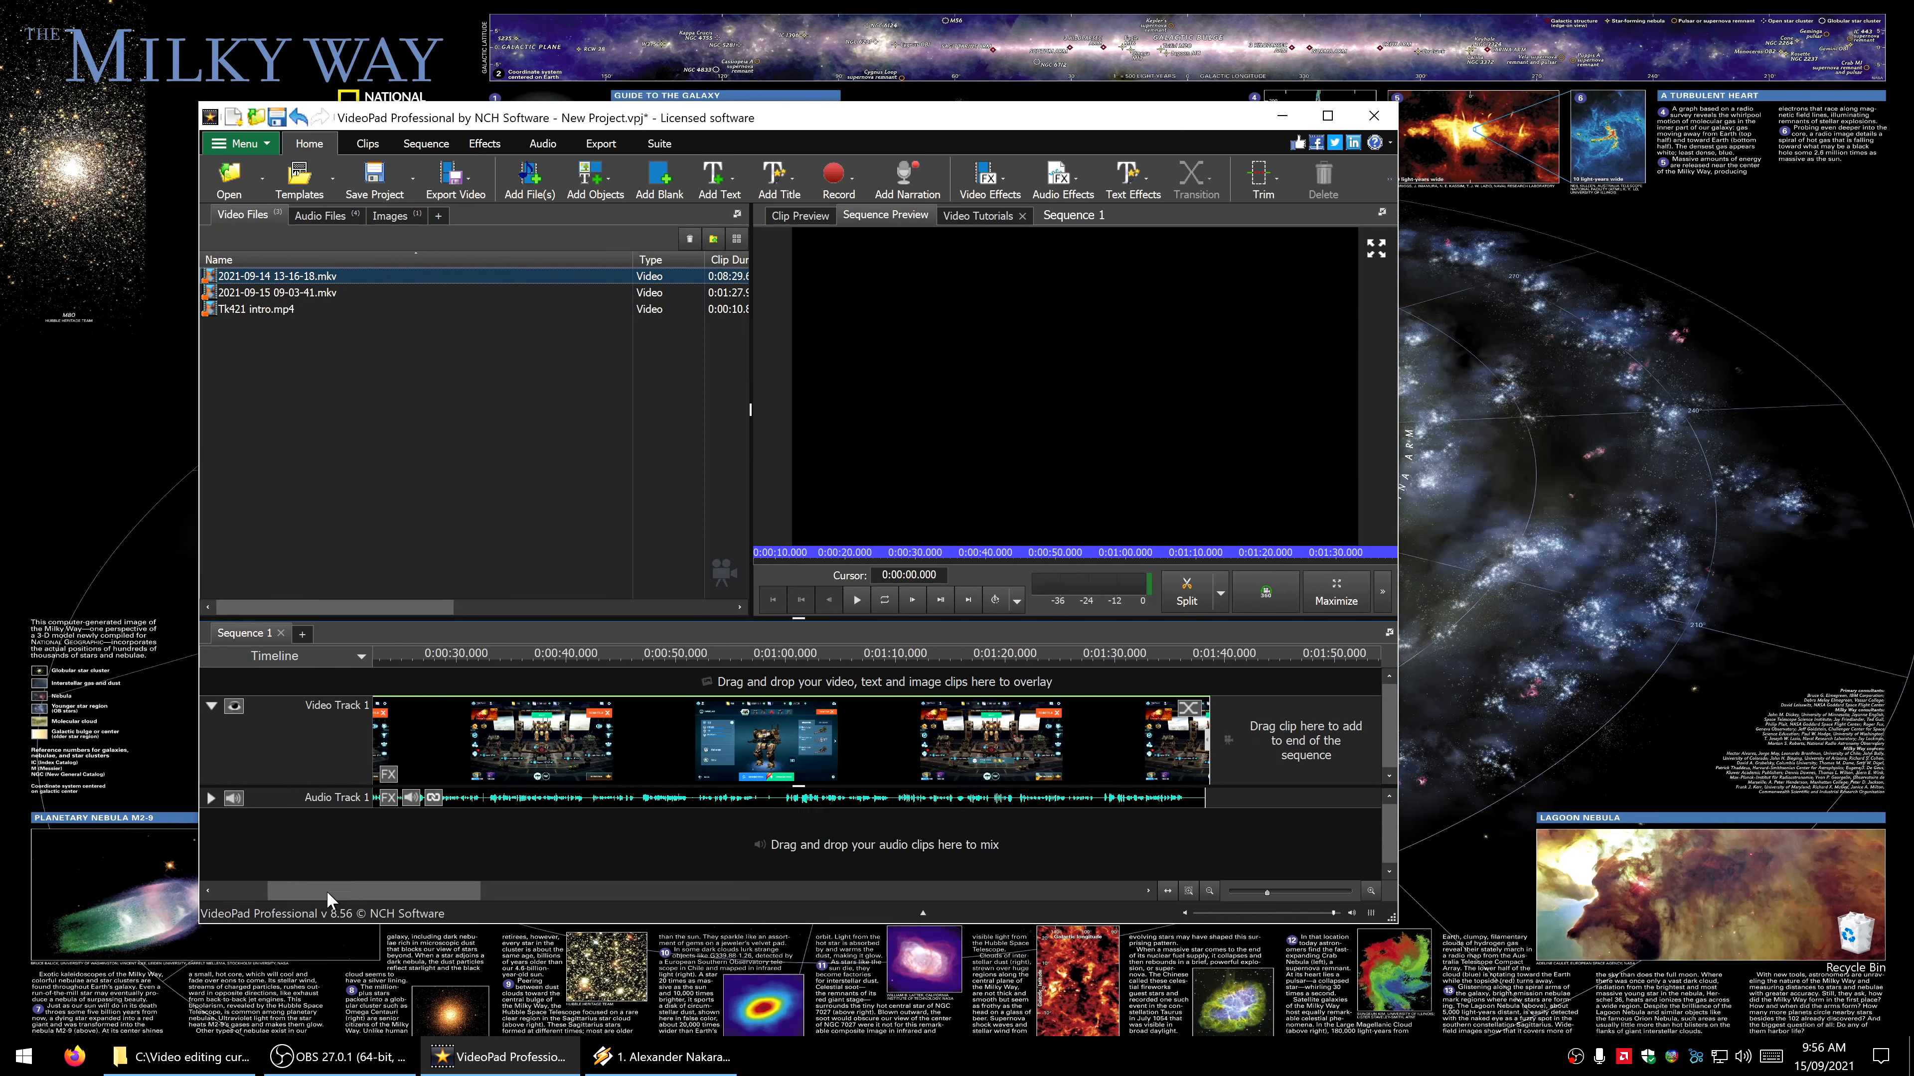
mouse_move(326, 891)
mouse_down()
mouse_move(290, 893)
mouse_move(353, 895)
mouse_up()
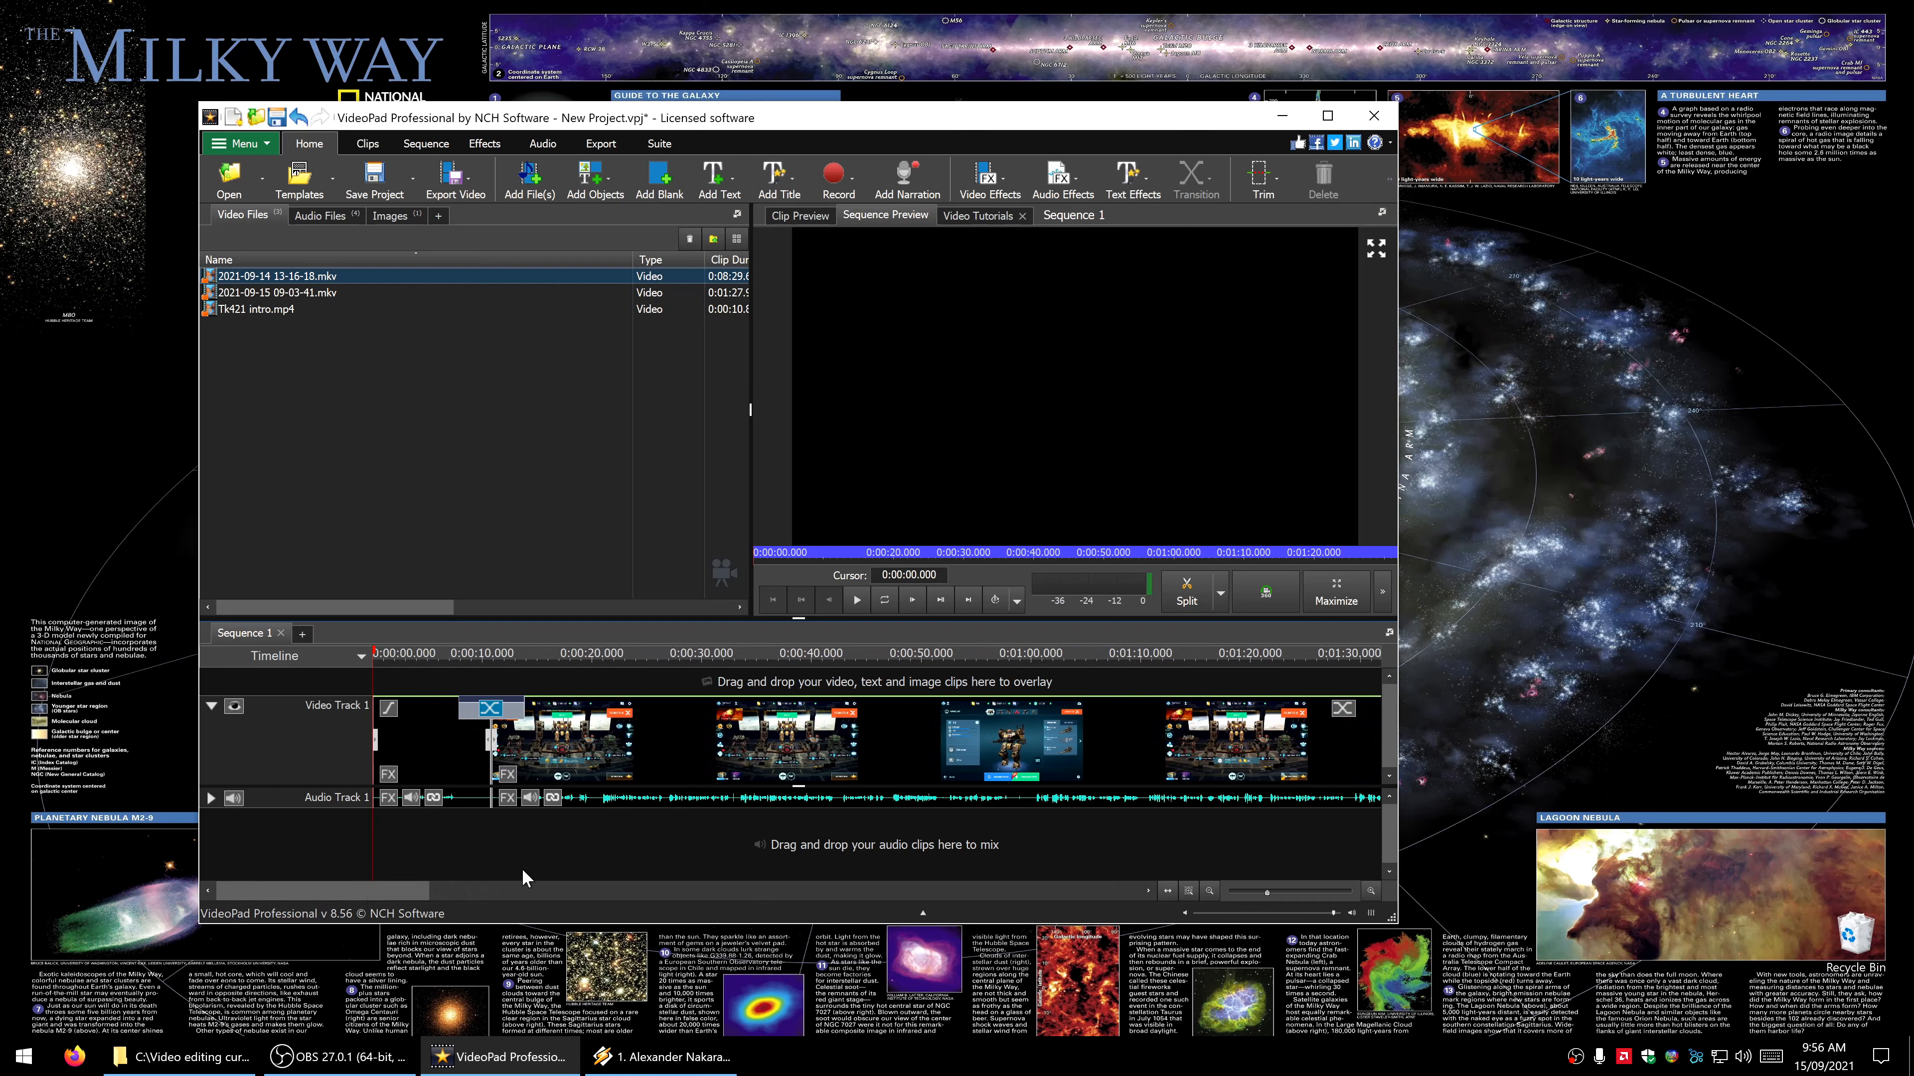
click(507, 798)
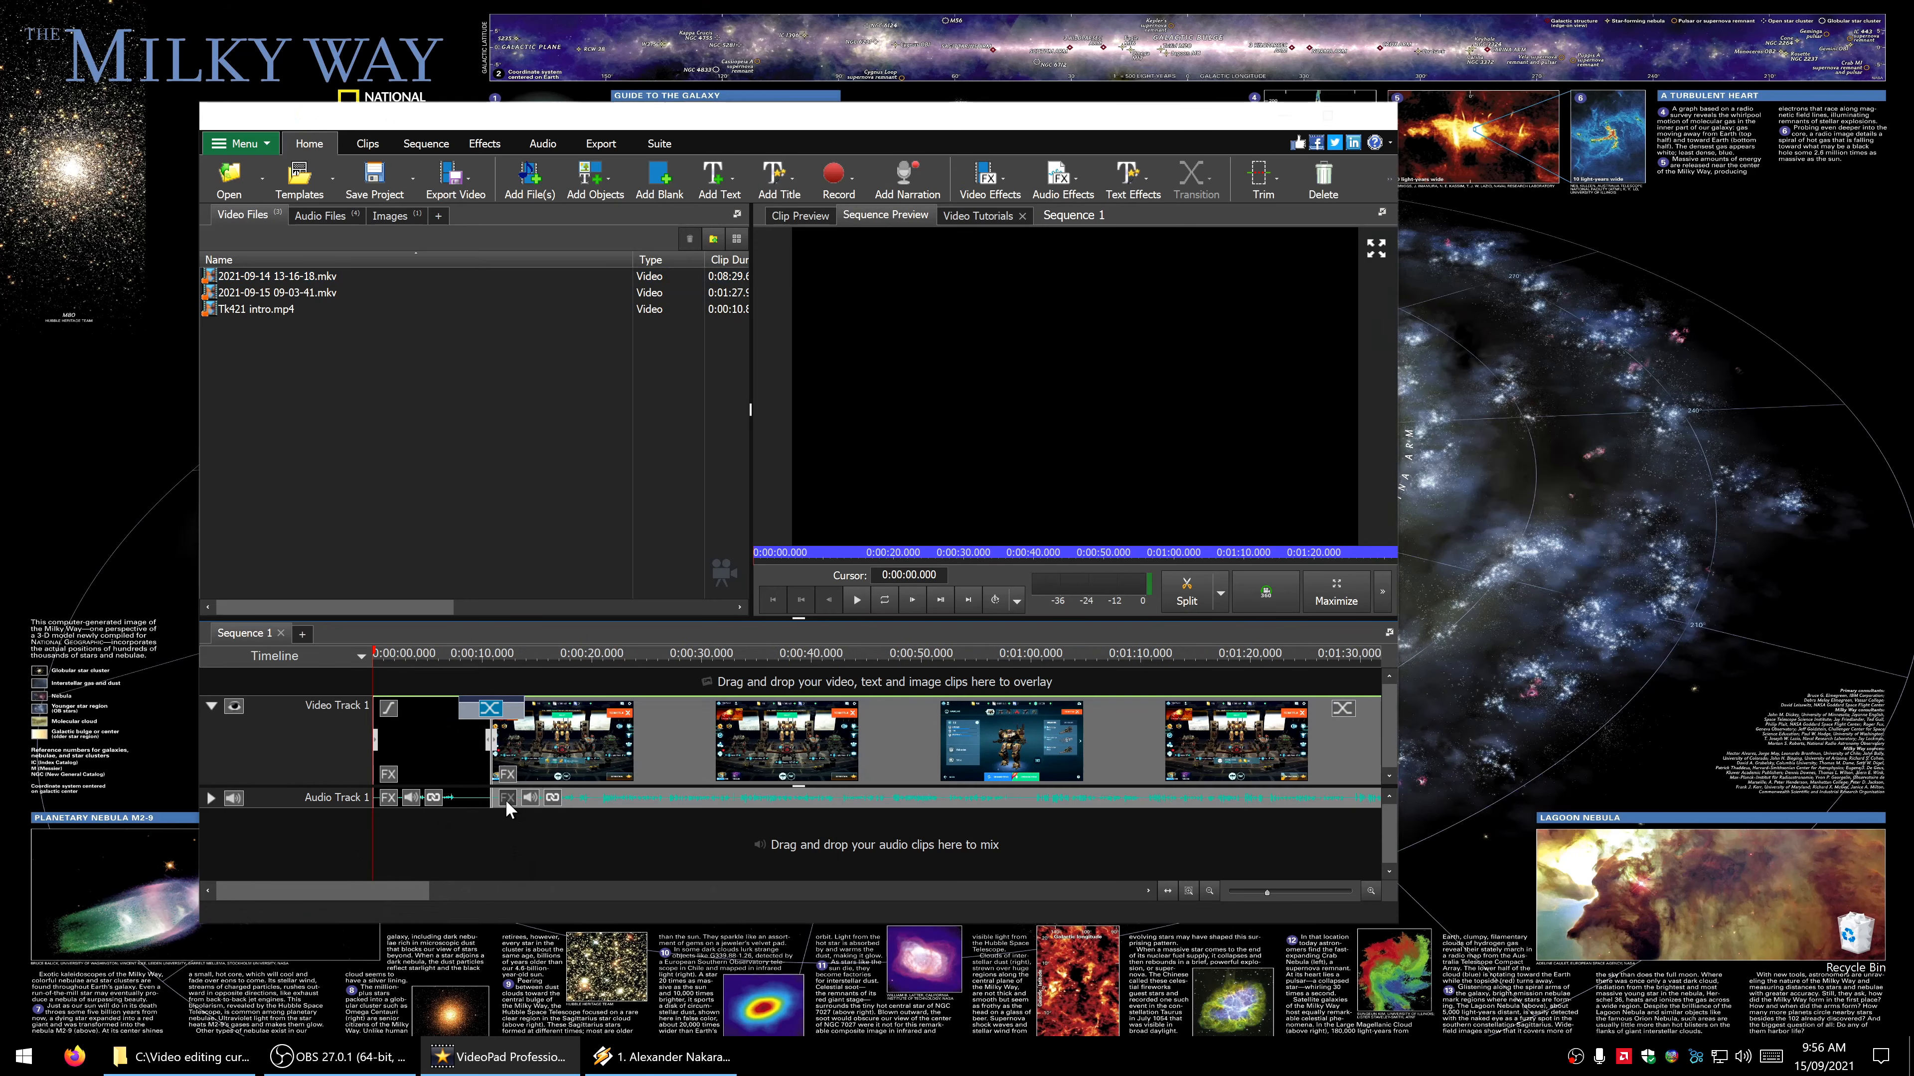
click(821, 426)
click(842, 502)
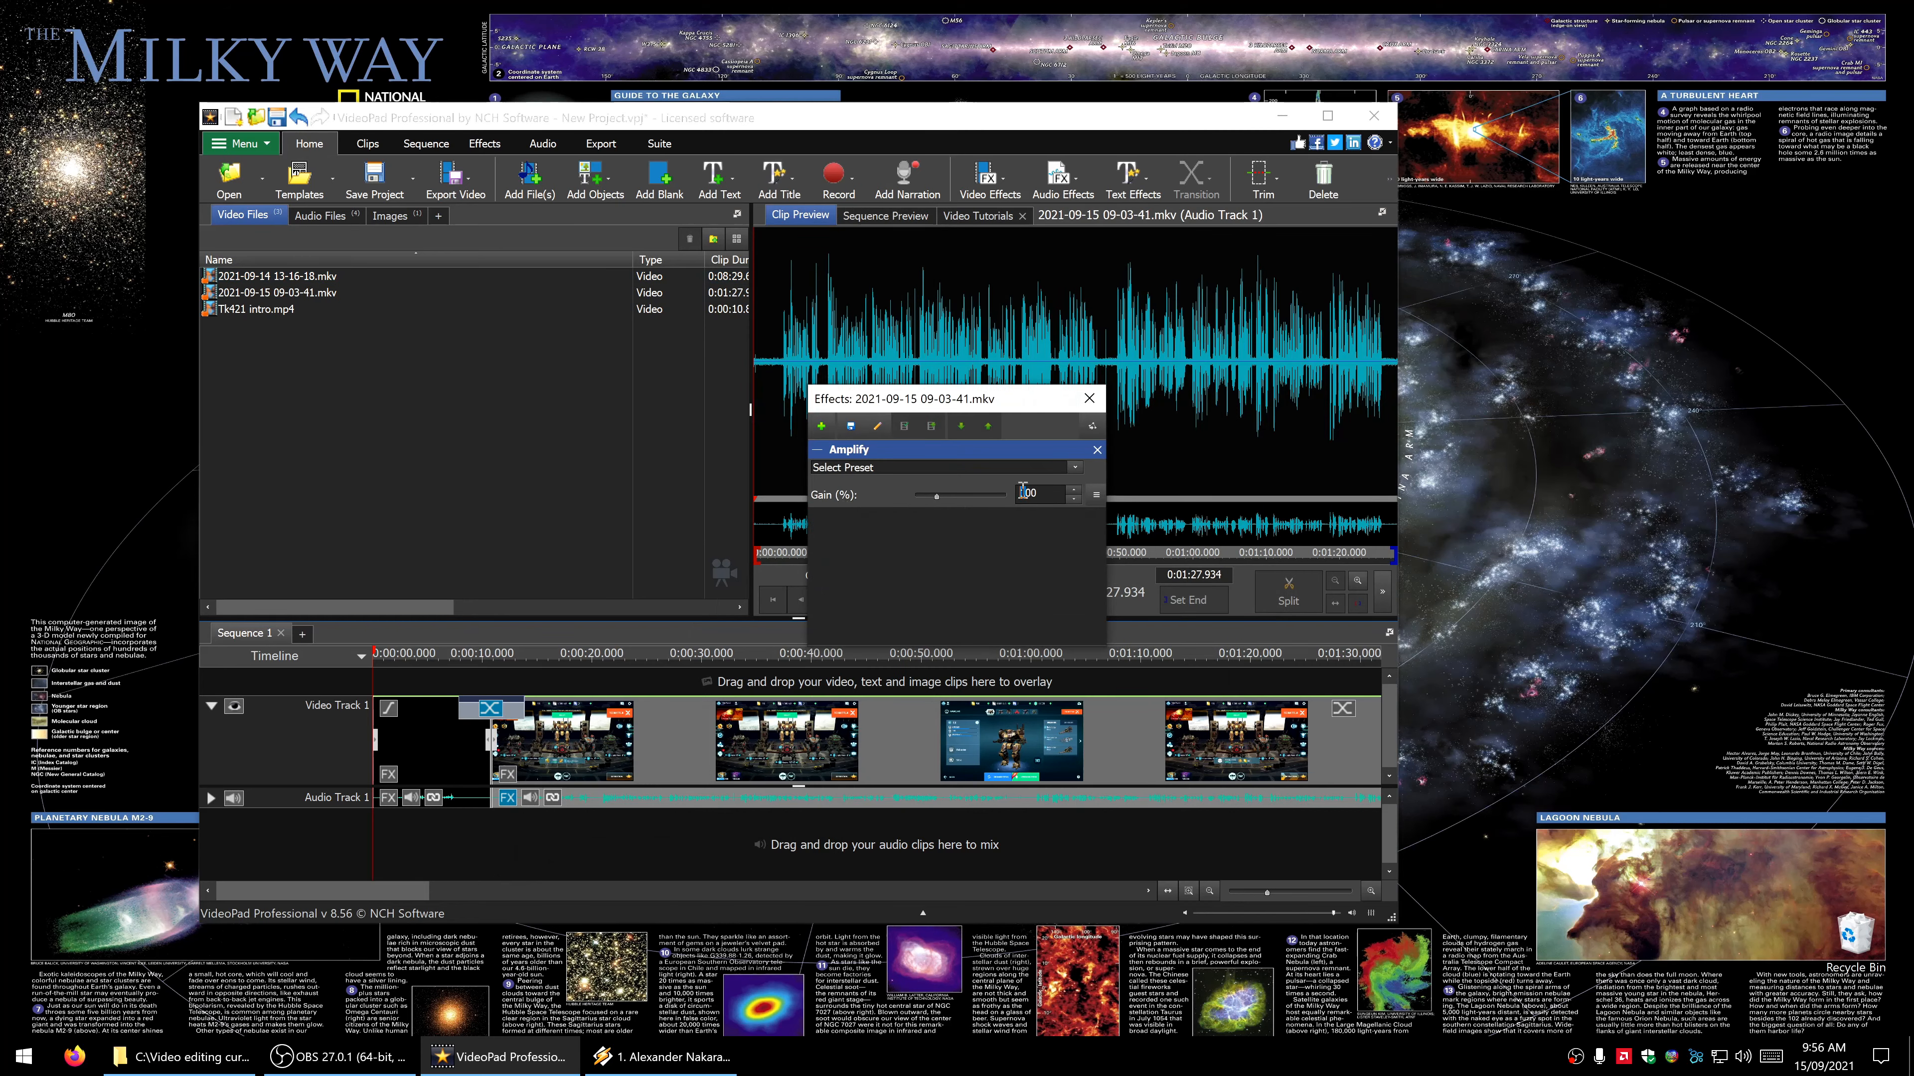
double_click(1023, 492)
click(1089, 399)
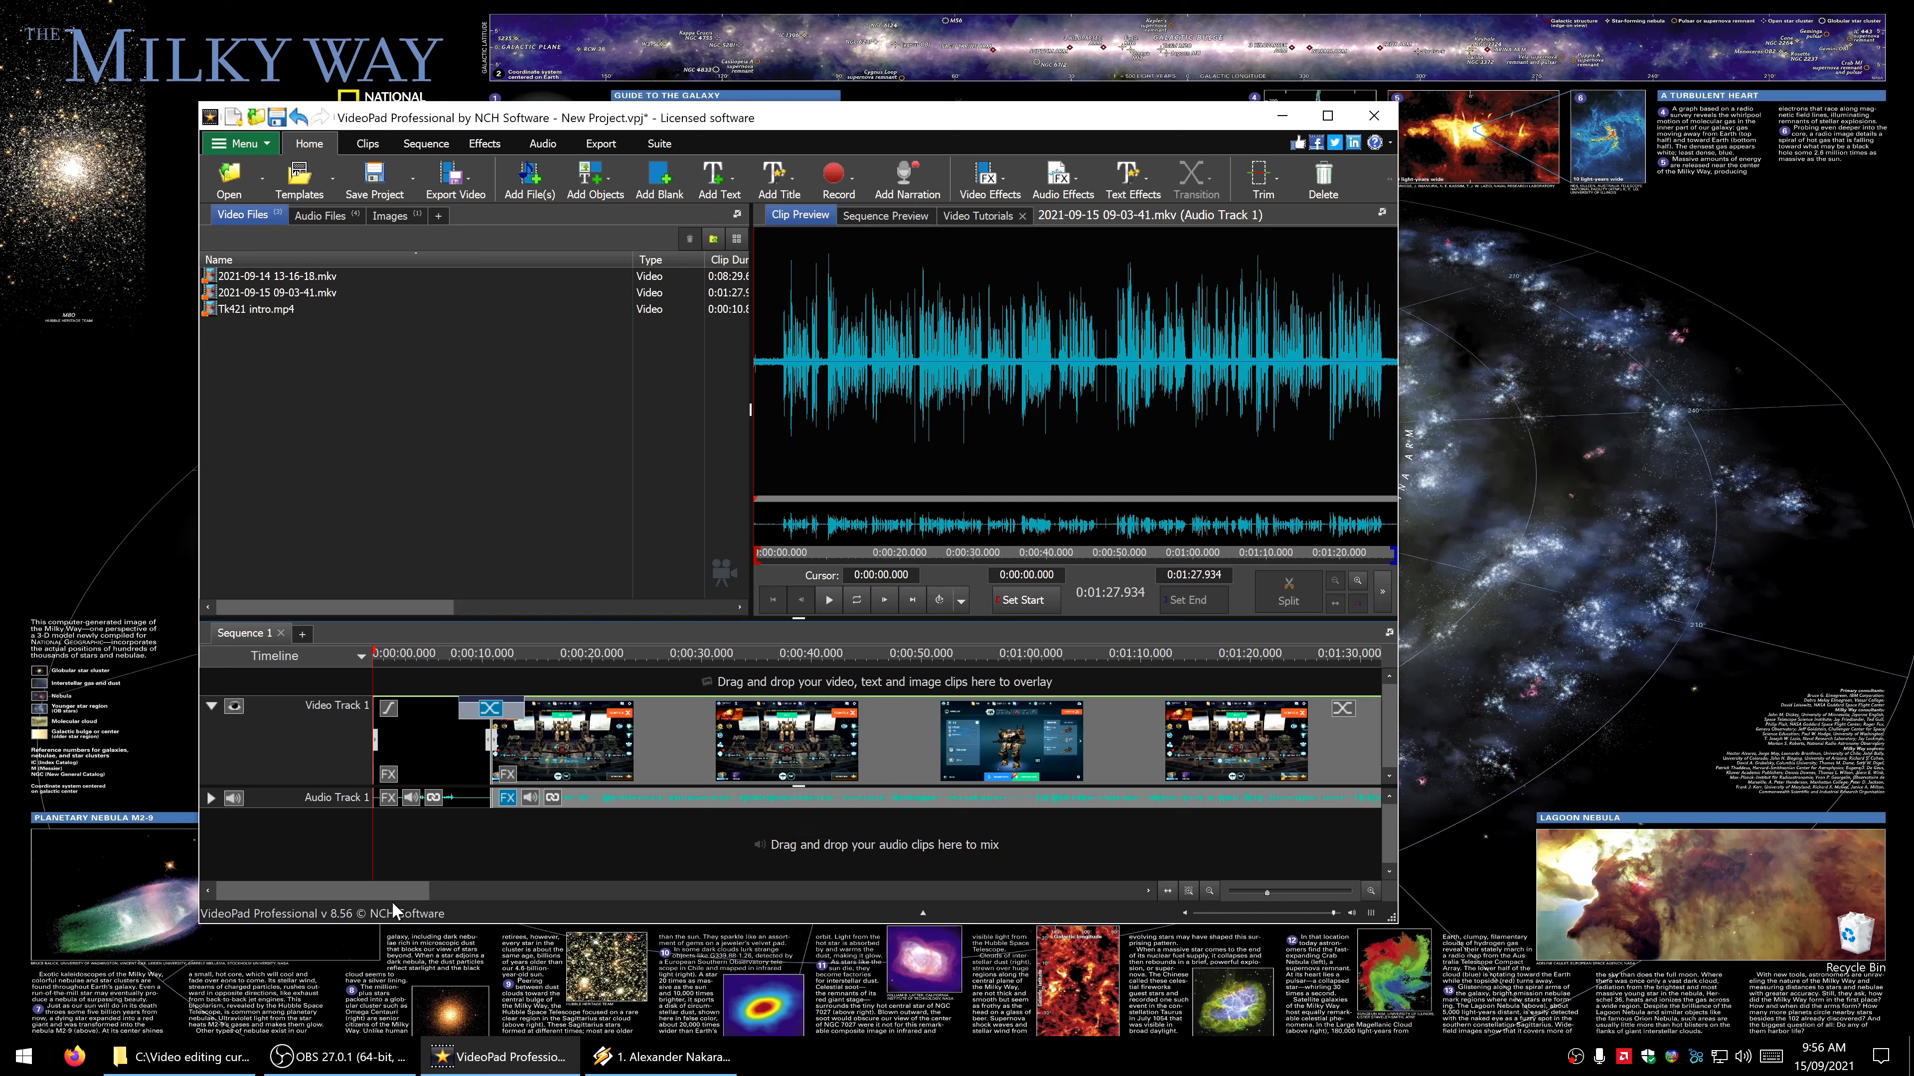
- Add the music track numbered 160 to the project's audio files and select it there
drag(388, 895, 308, 894)
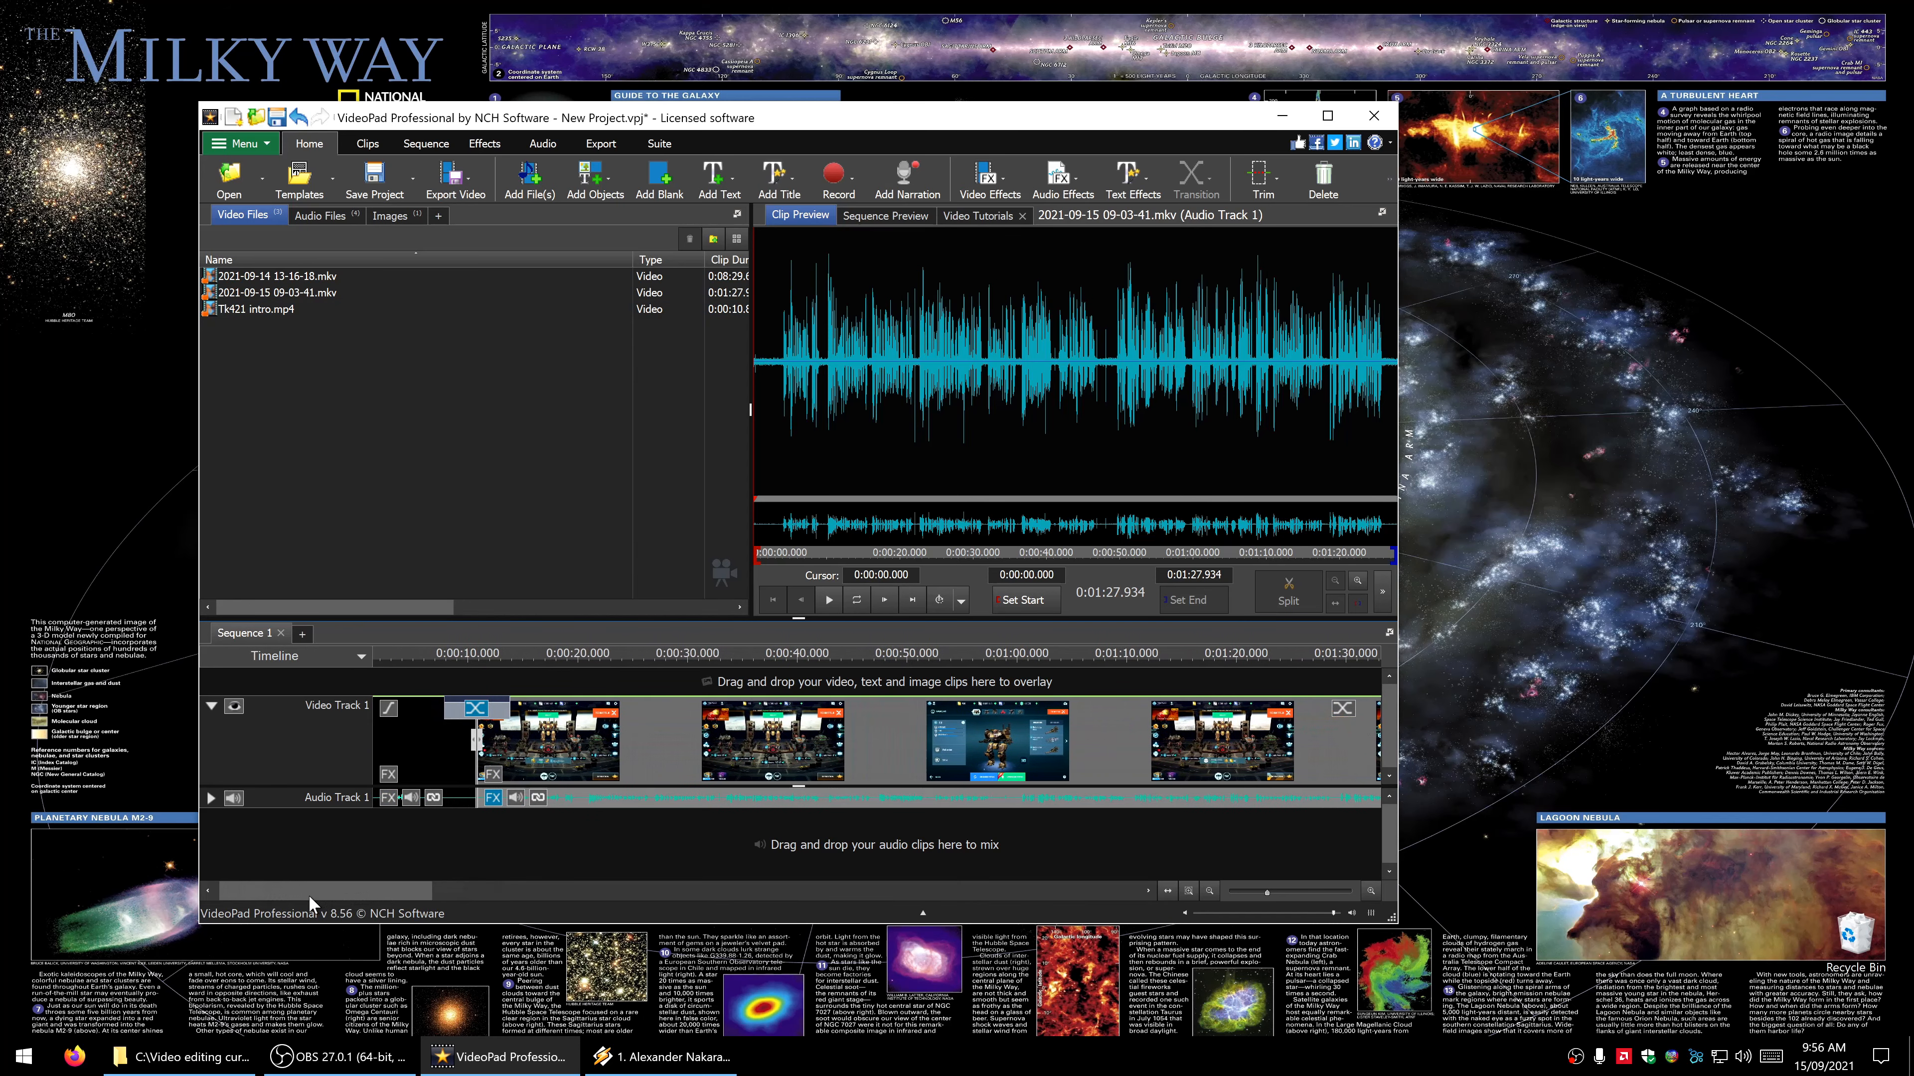
click(324, 216)
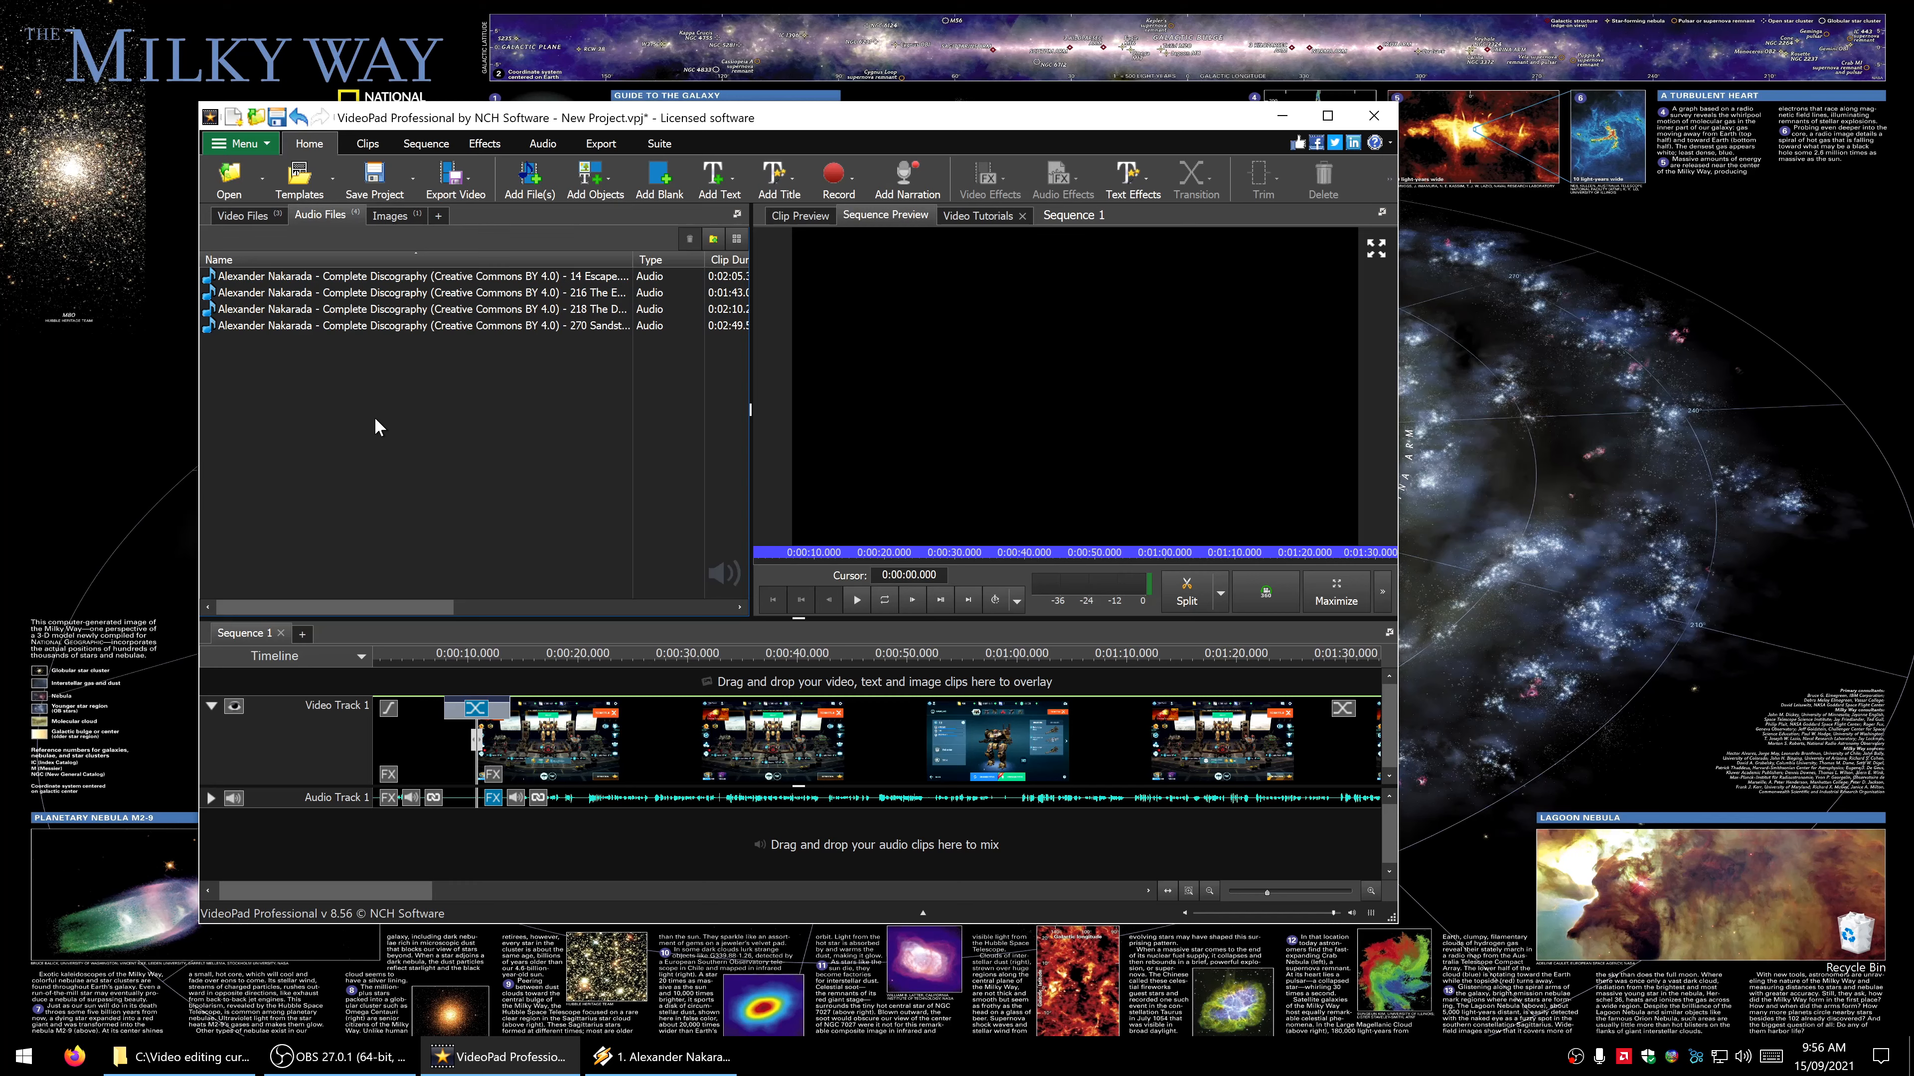
drag(382, 893, 401, 895)
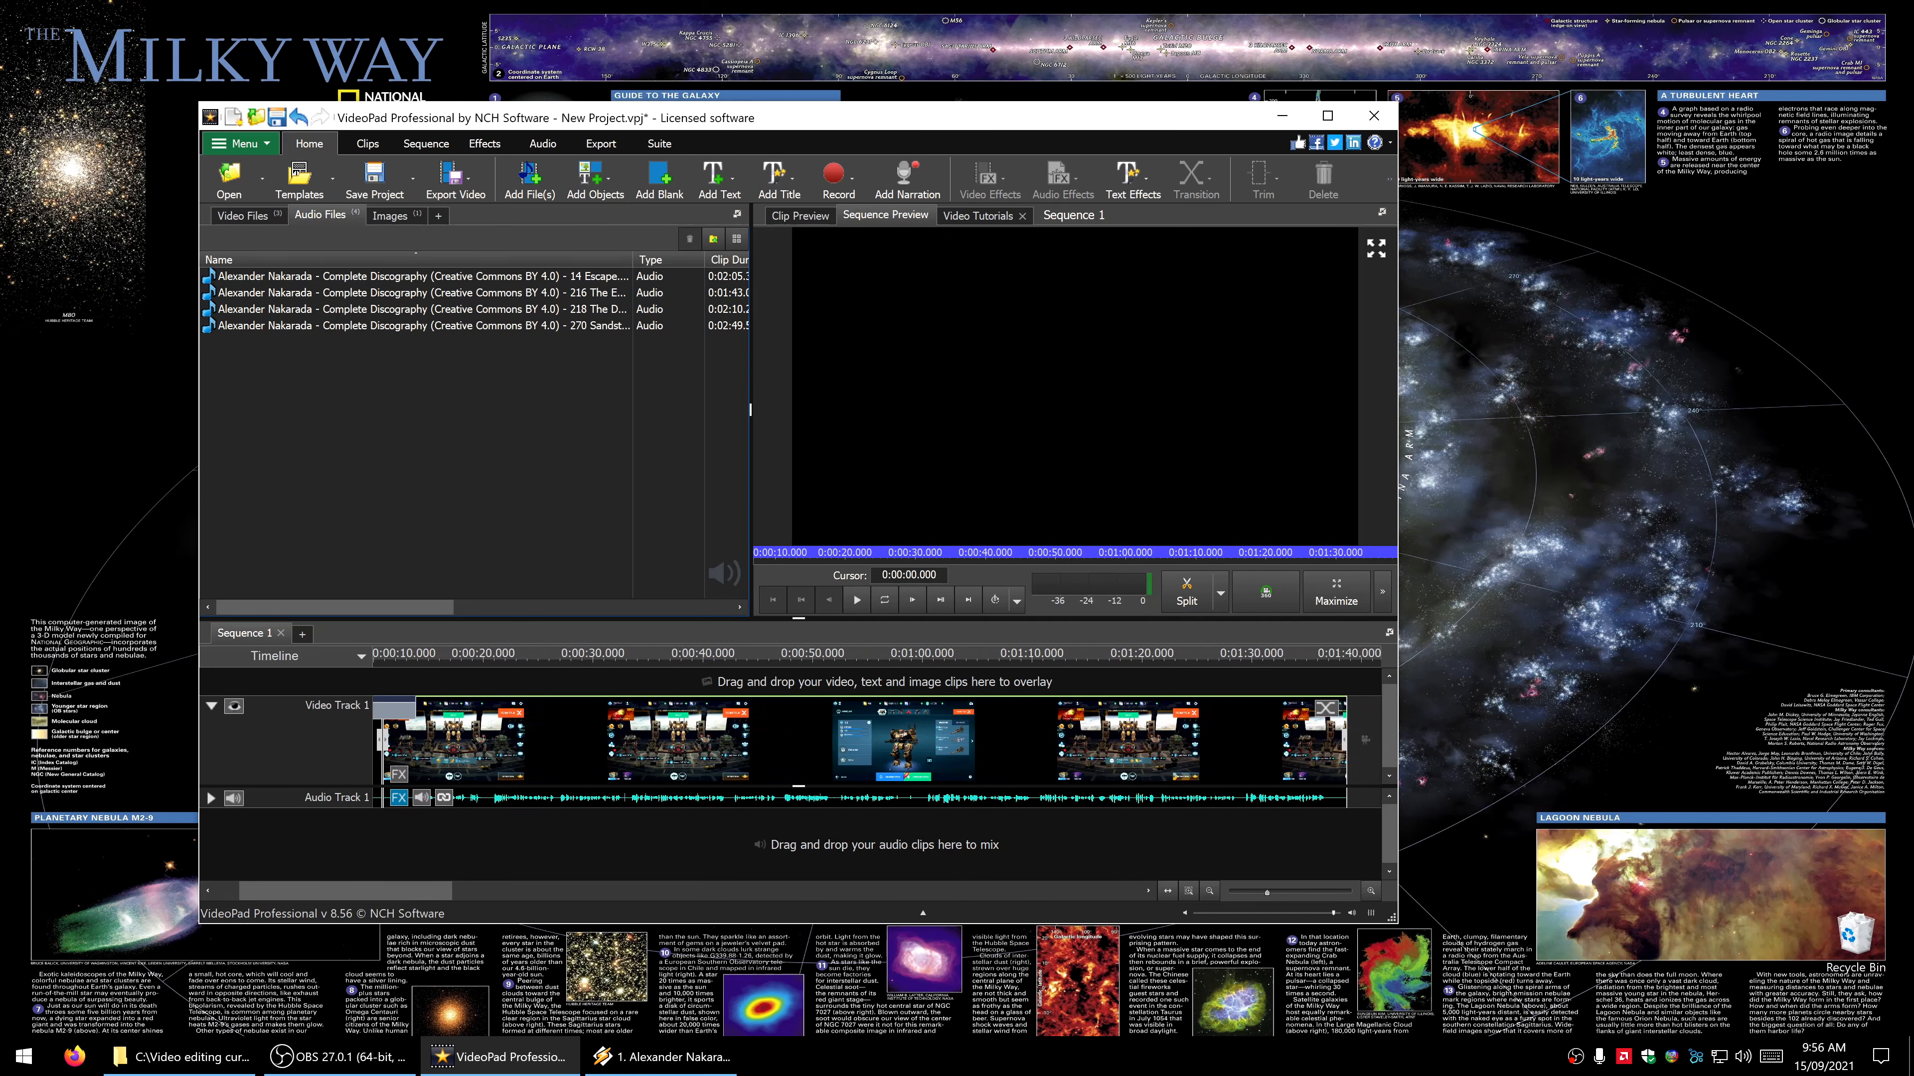
key(alt+Tab)
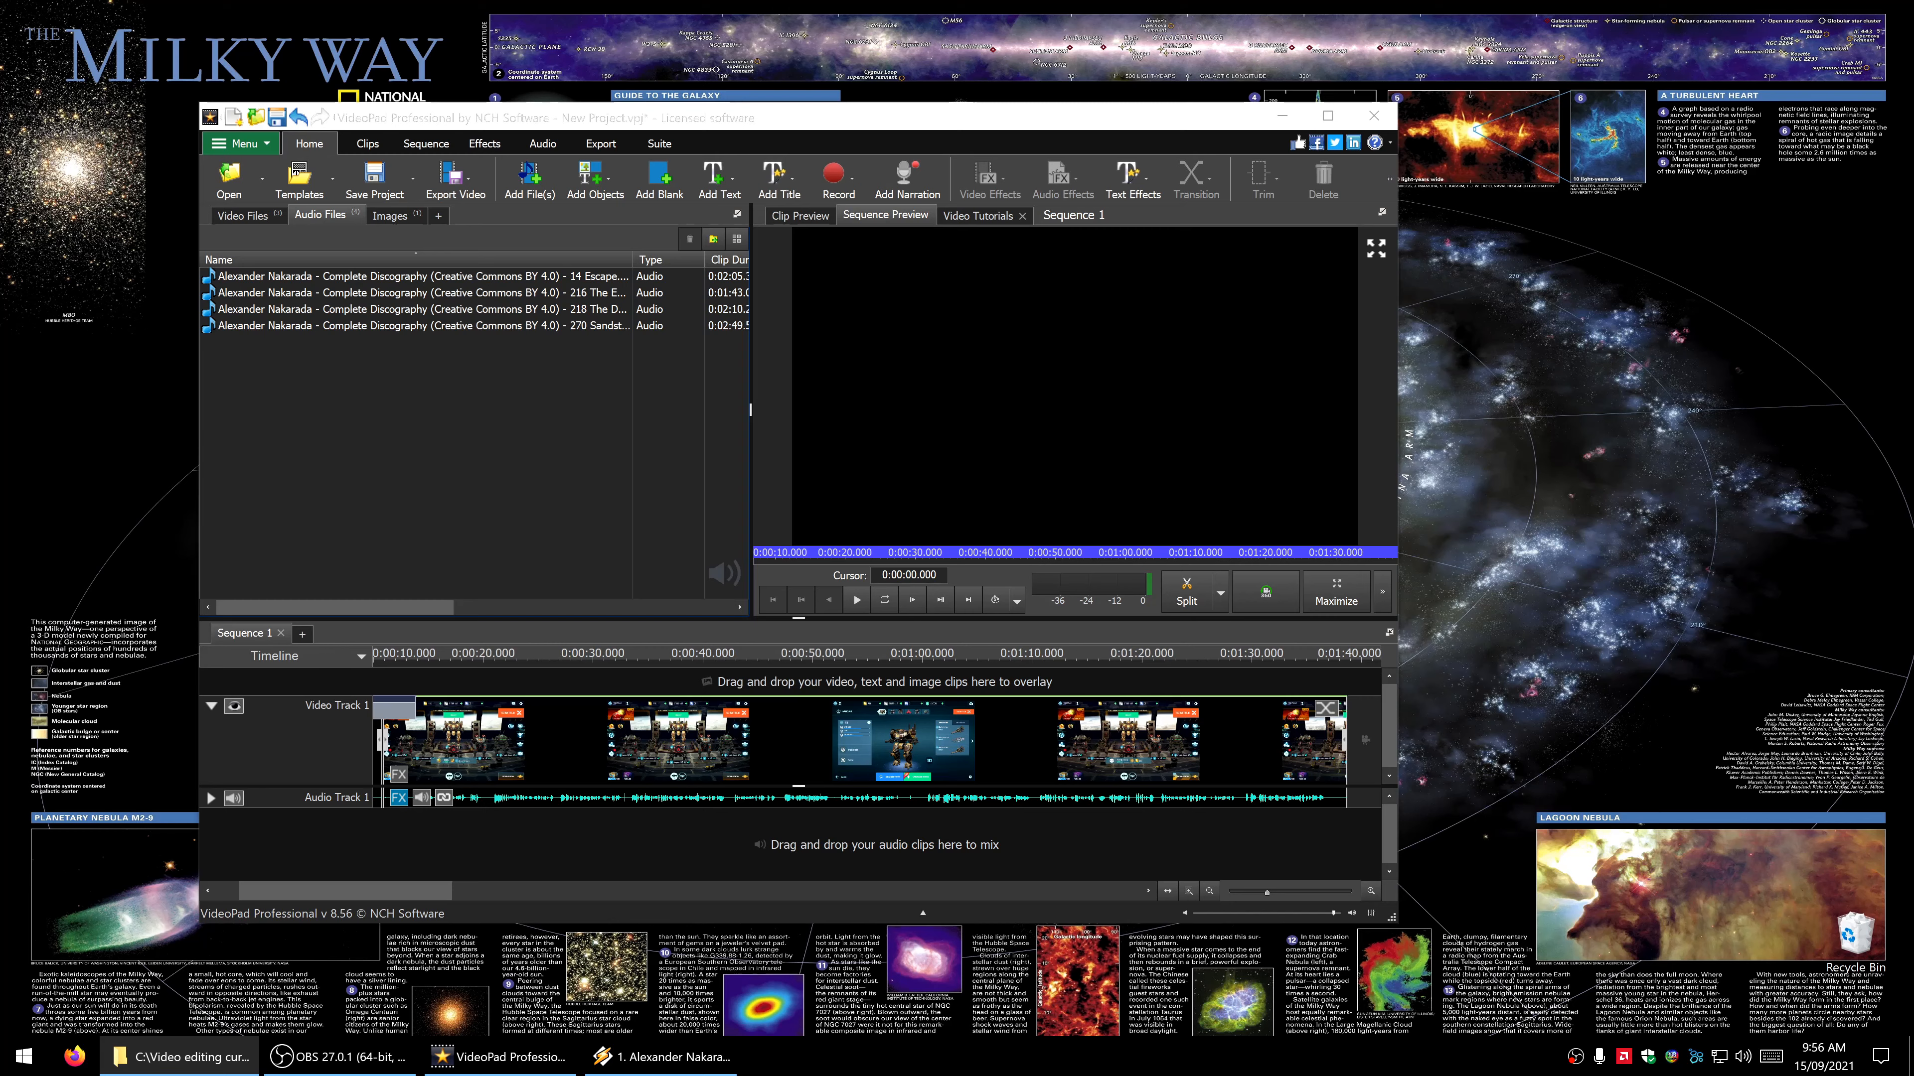
click(245, 217)
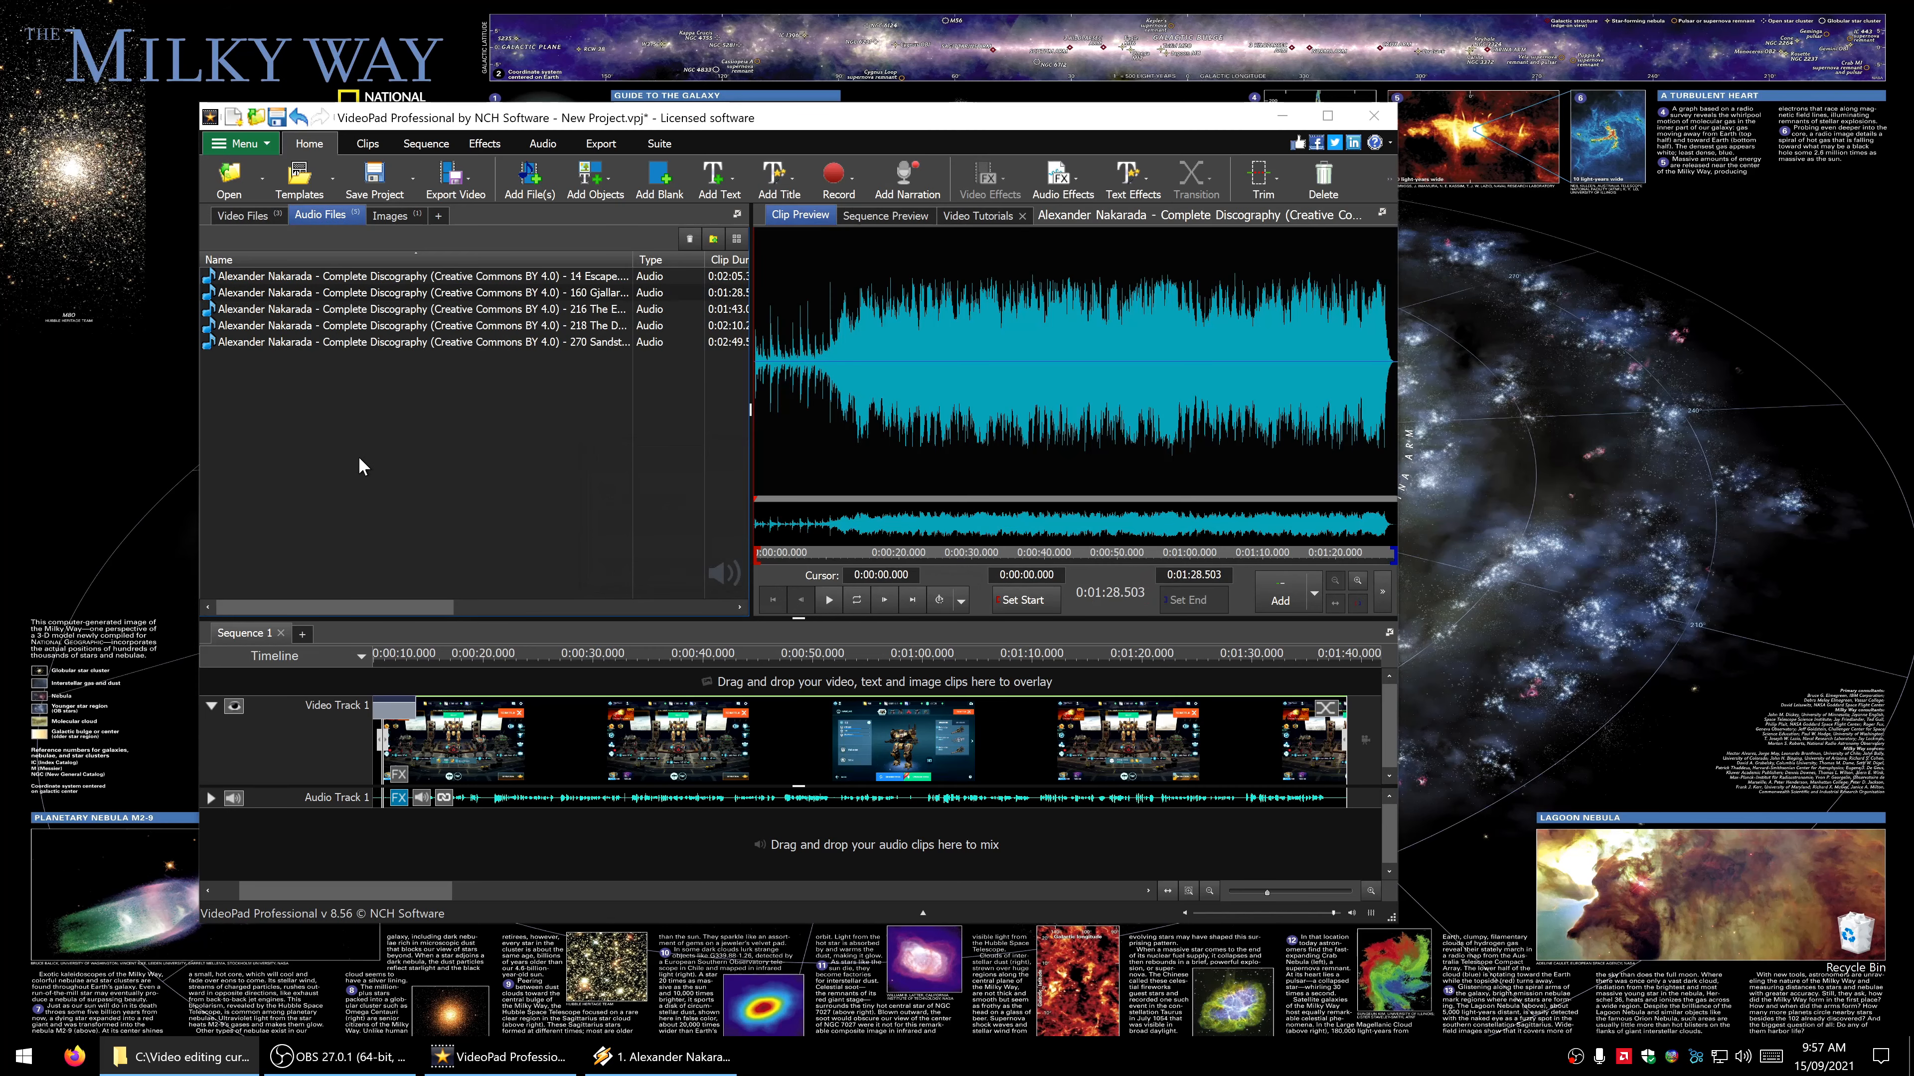
click(409, 294)
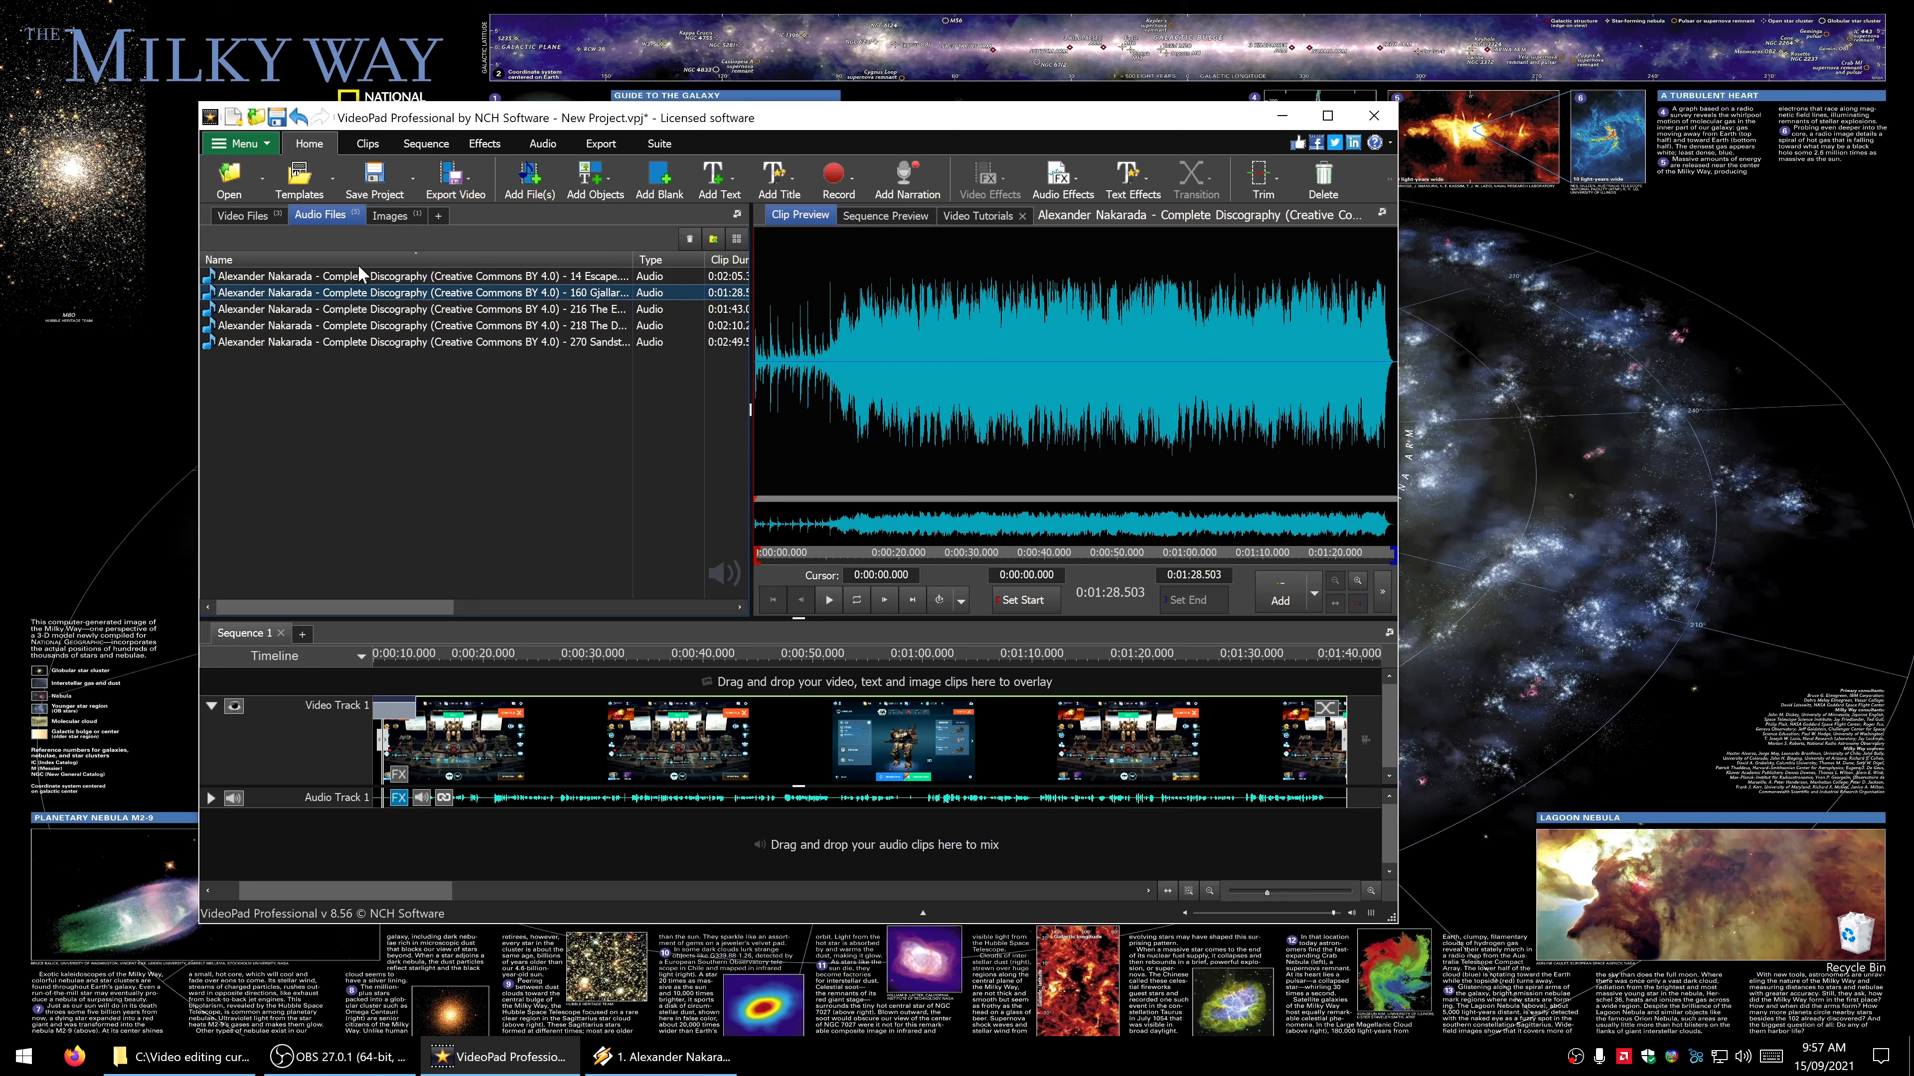
- Place music track 160 on a new audio track beneath the 2021-09-15 recording and trim its end to match the recording
drag(372, 295, 420, 883)
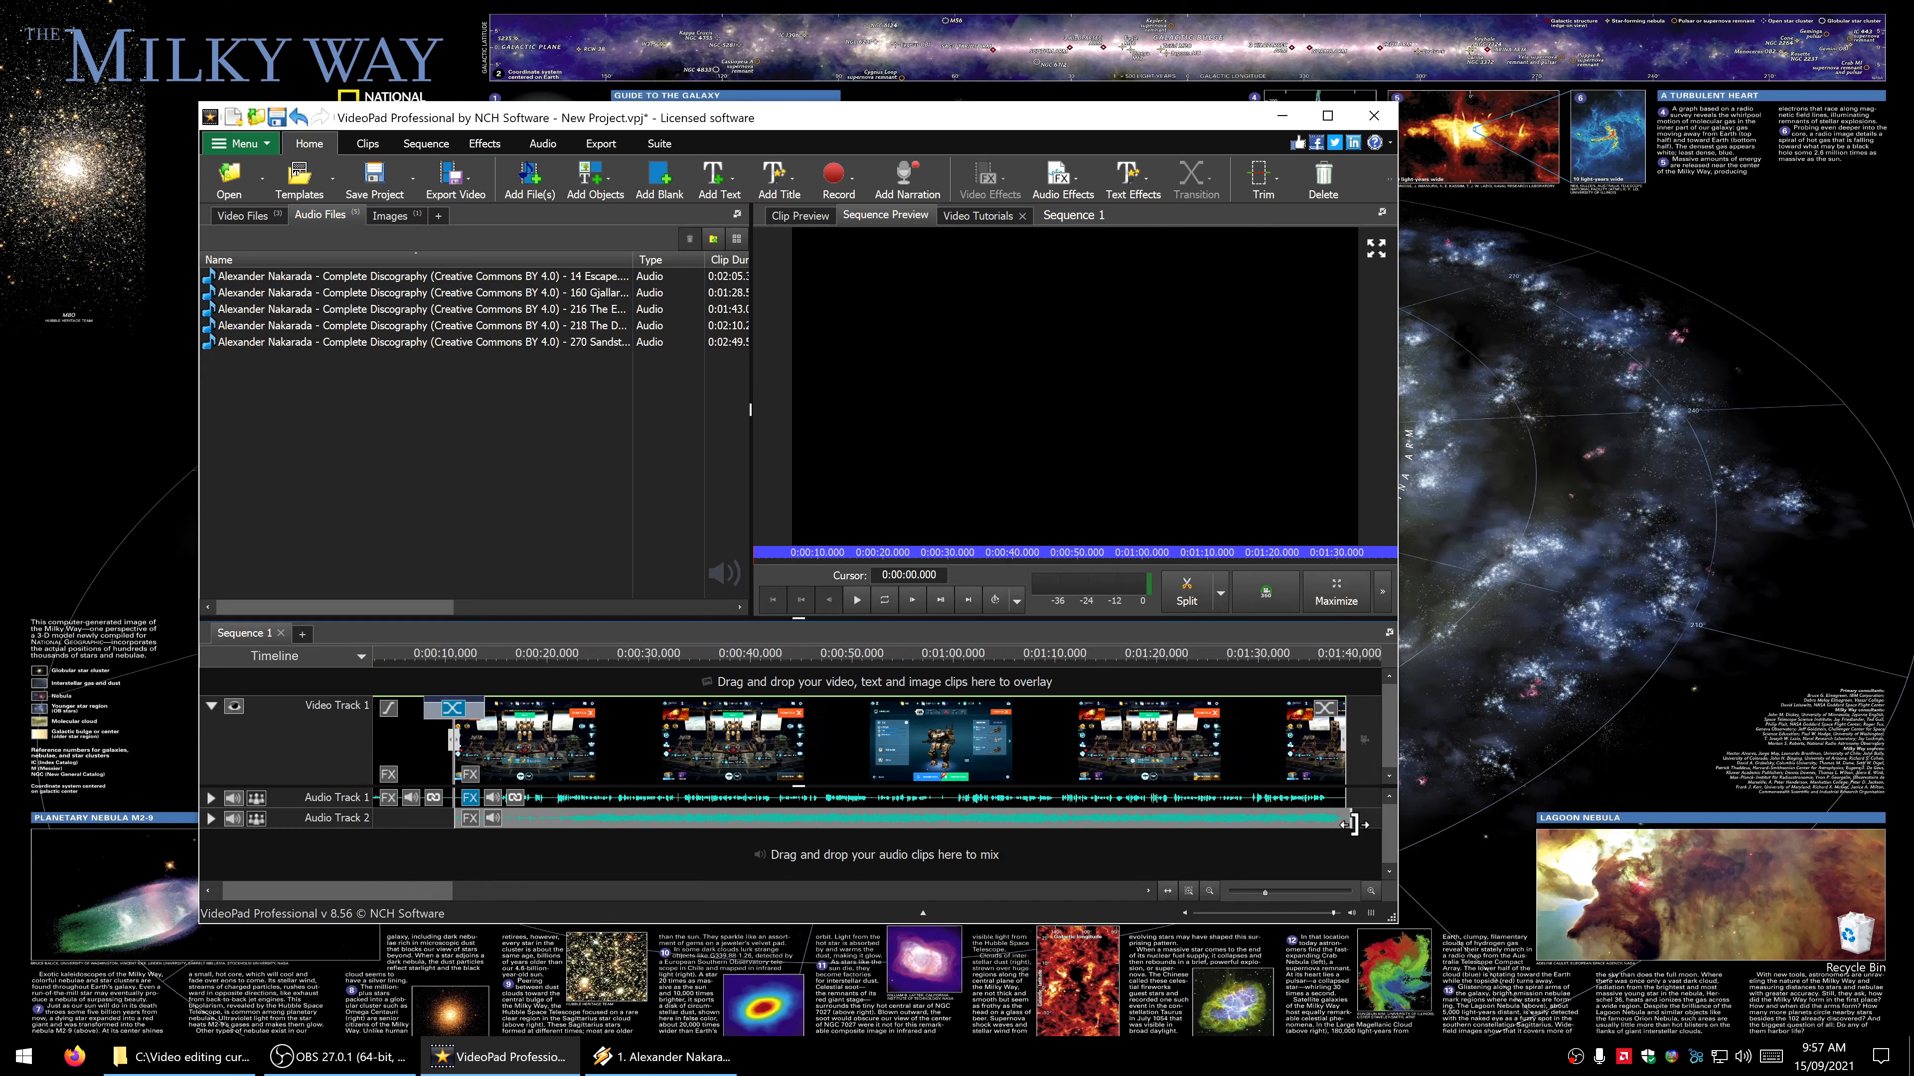
drag(1352, 822, 1347, 824)
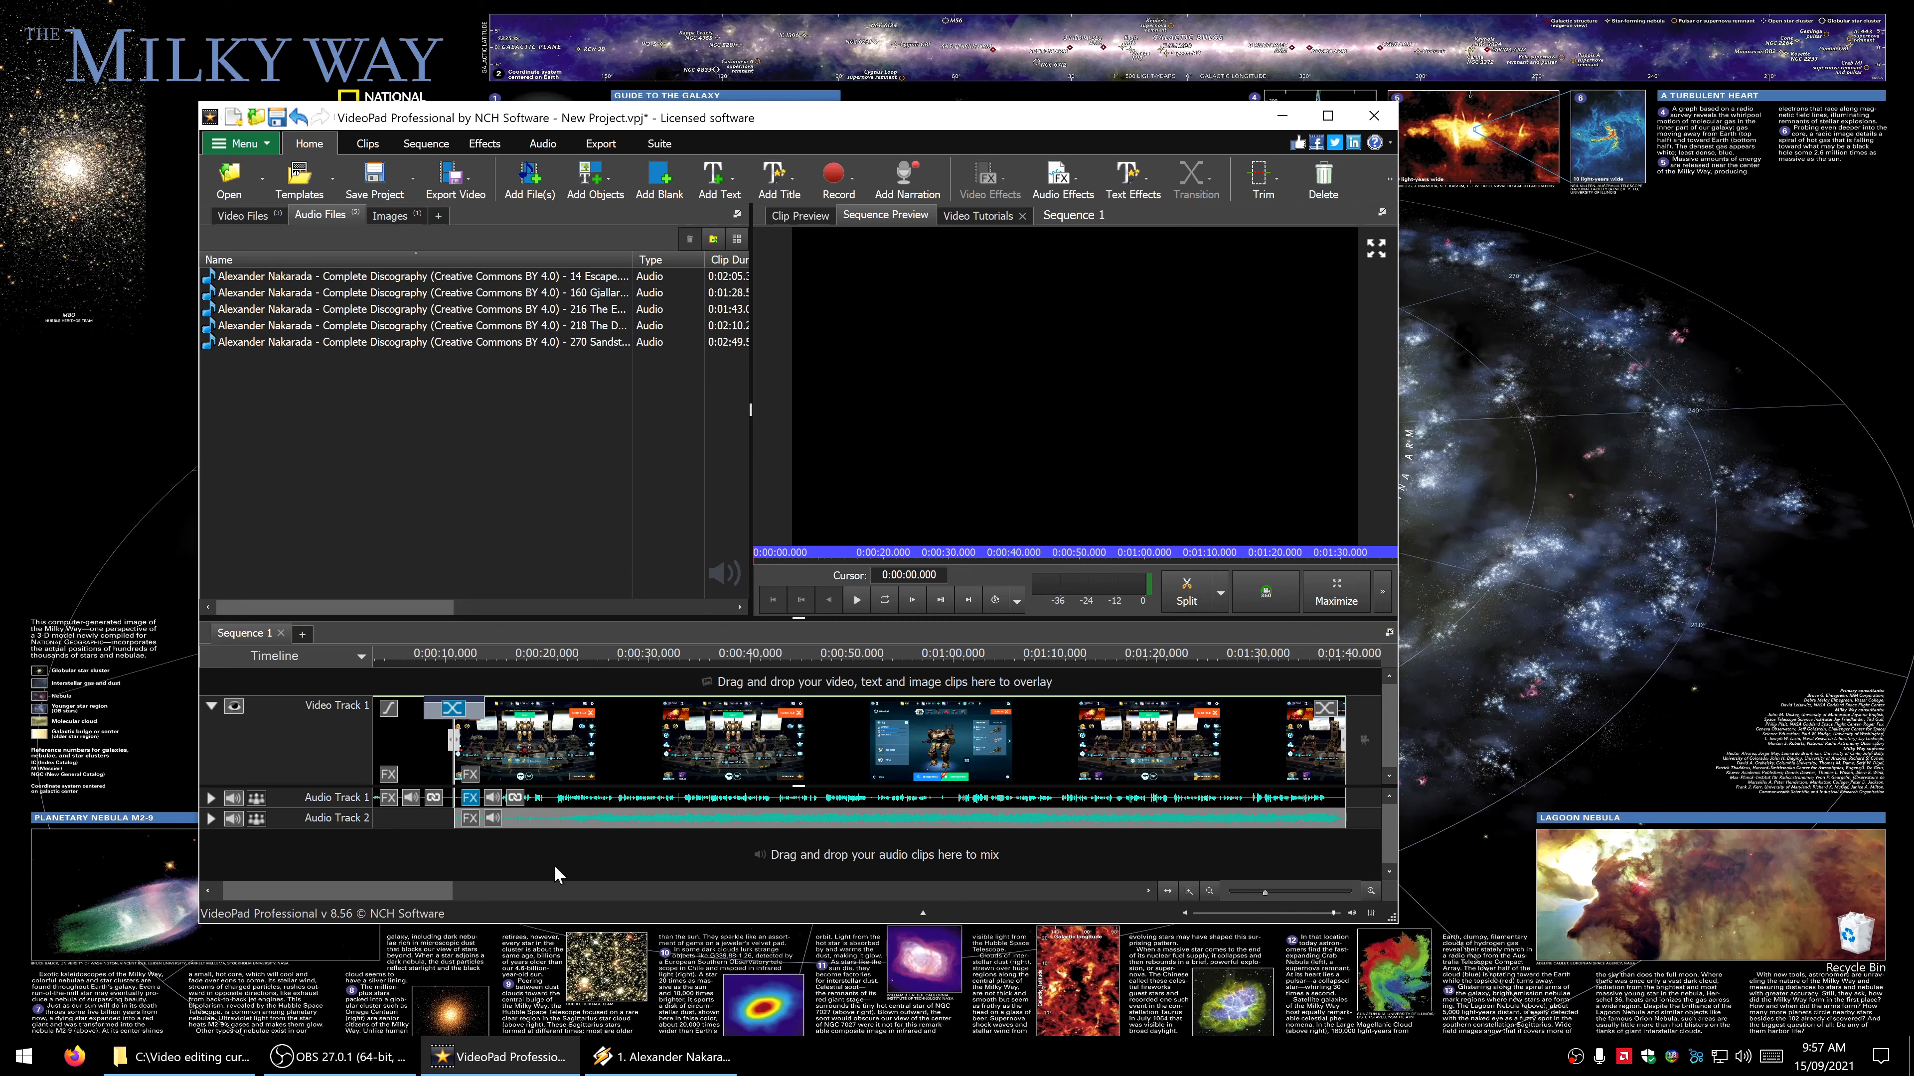
- Lower the clip volume of the music clip on Audio Track 2 to well below full level
click(493, 822)
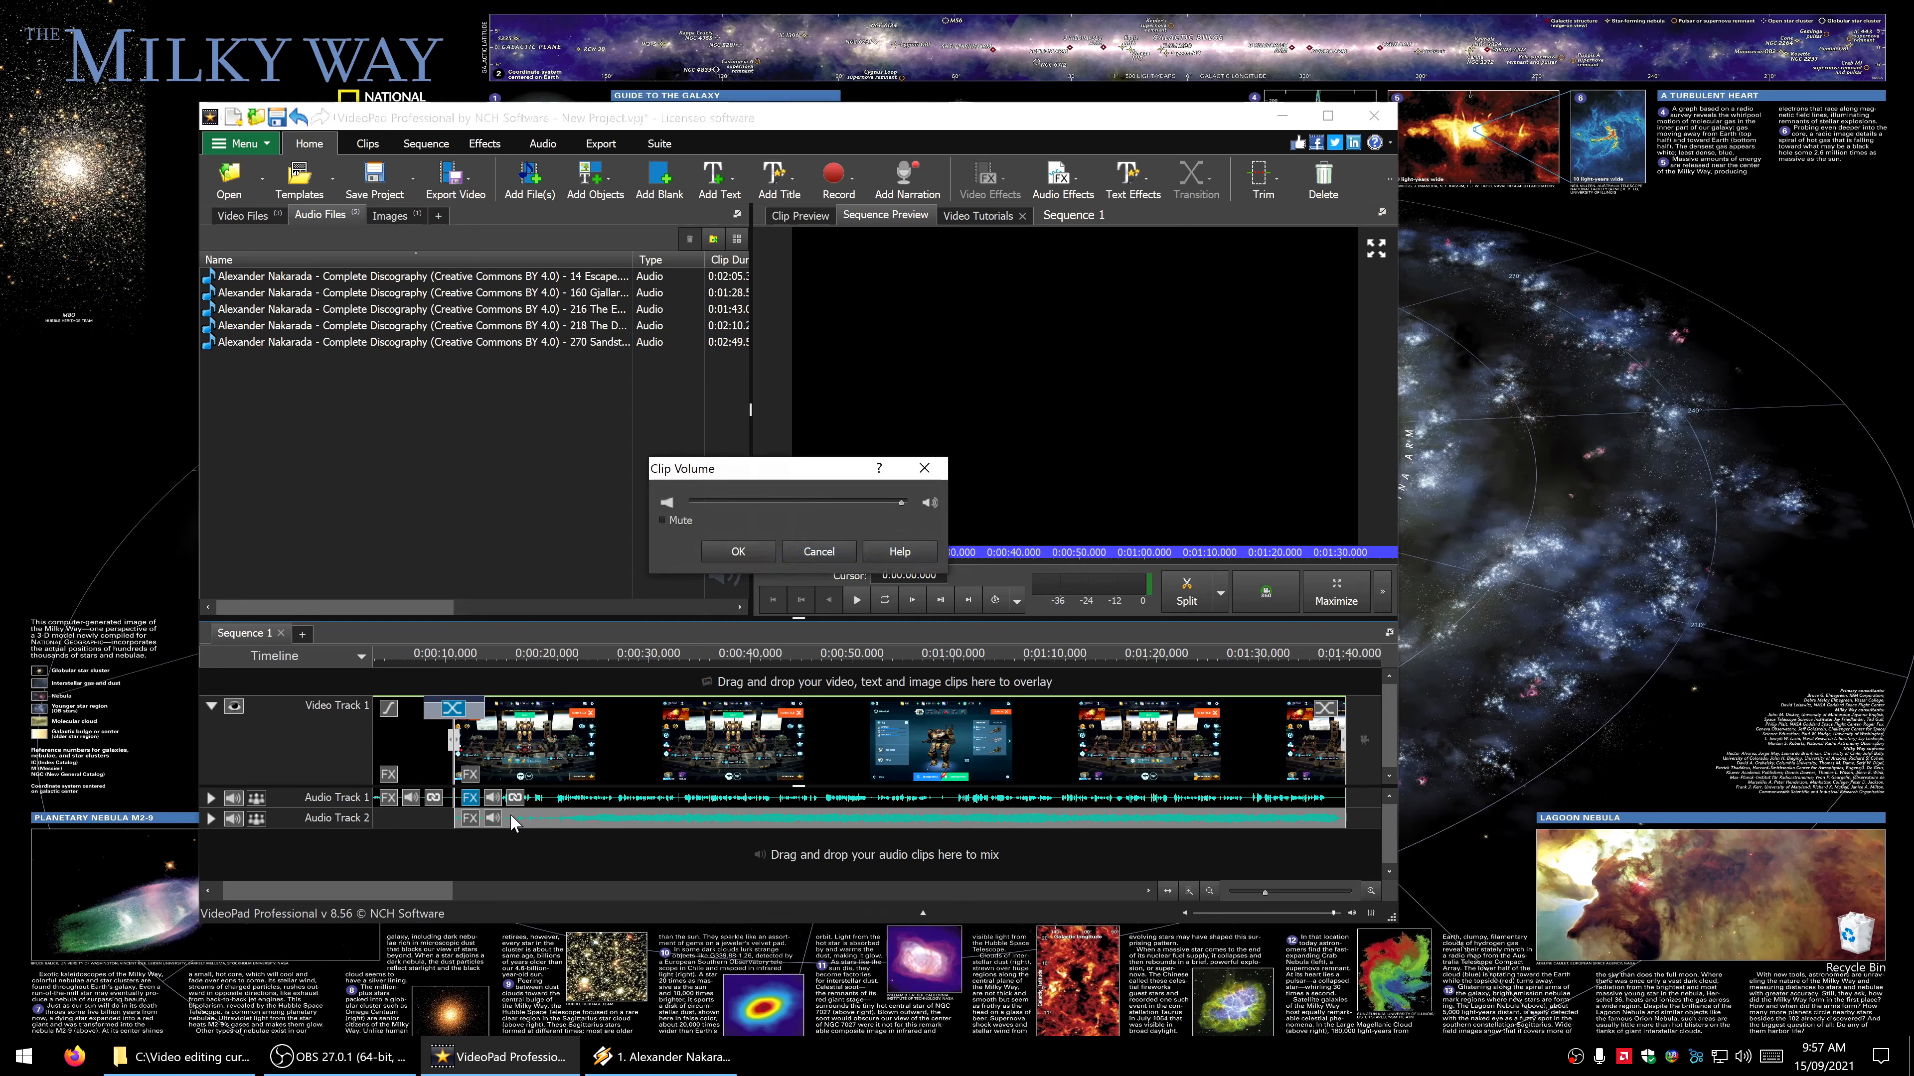
drag(901, 501, 738, 511)
click(739, 551)
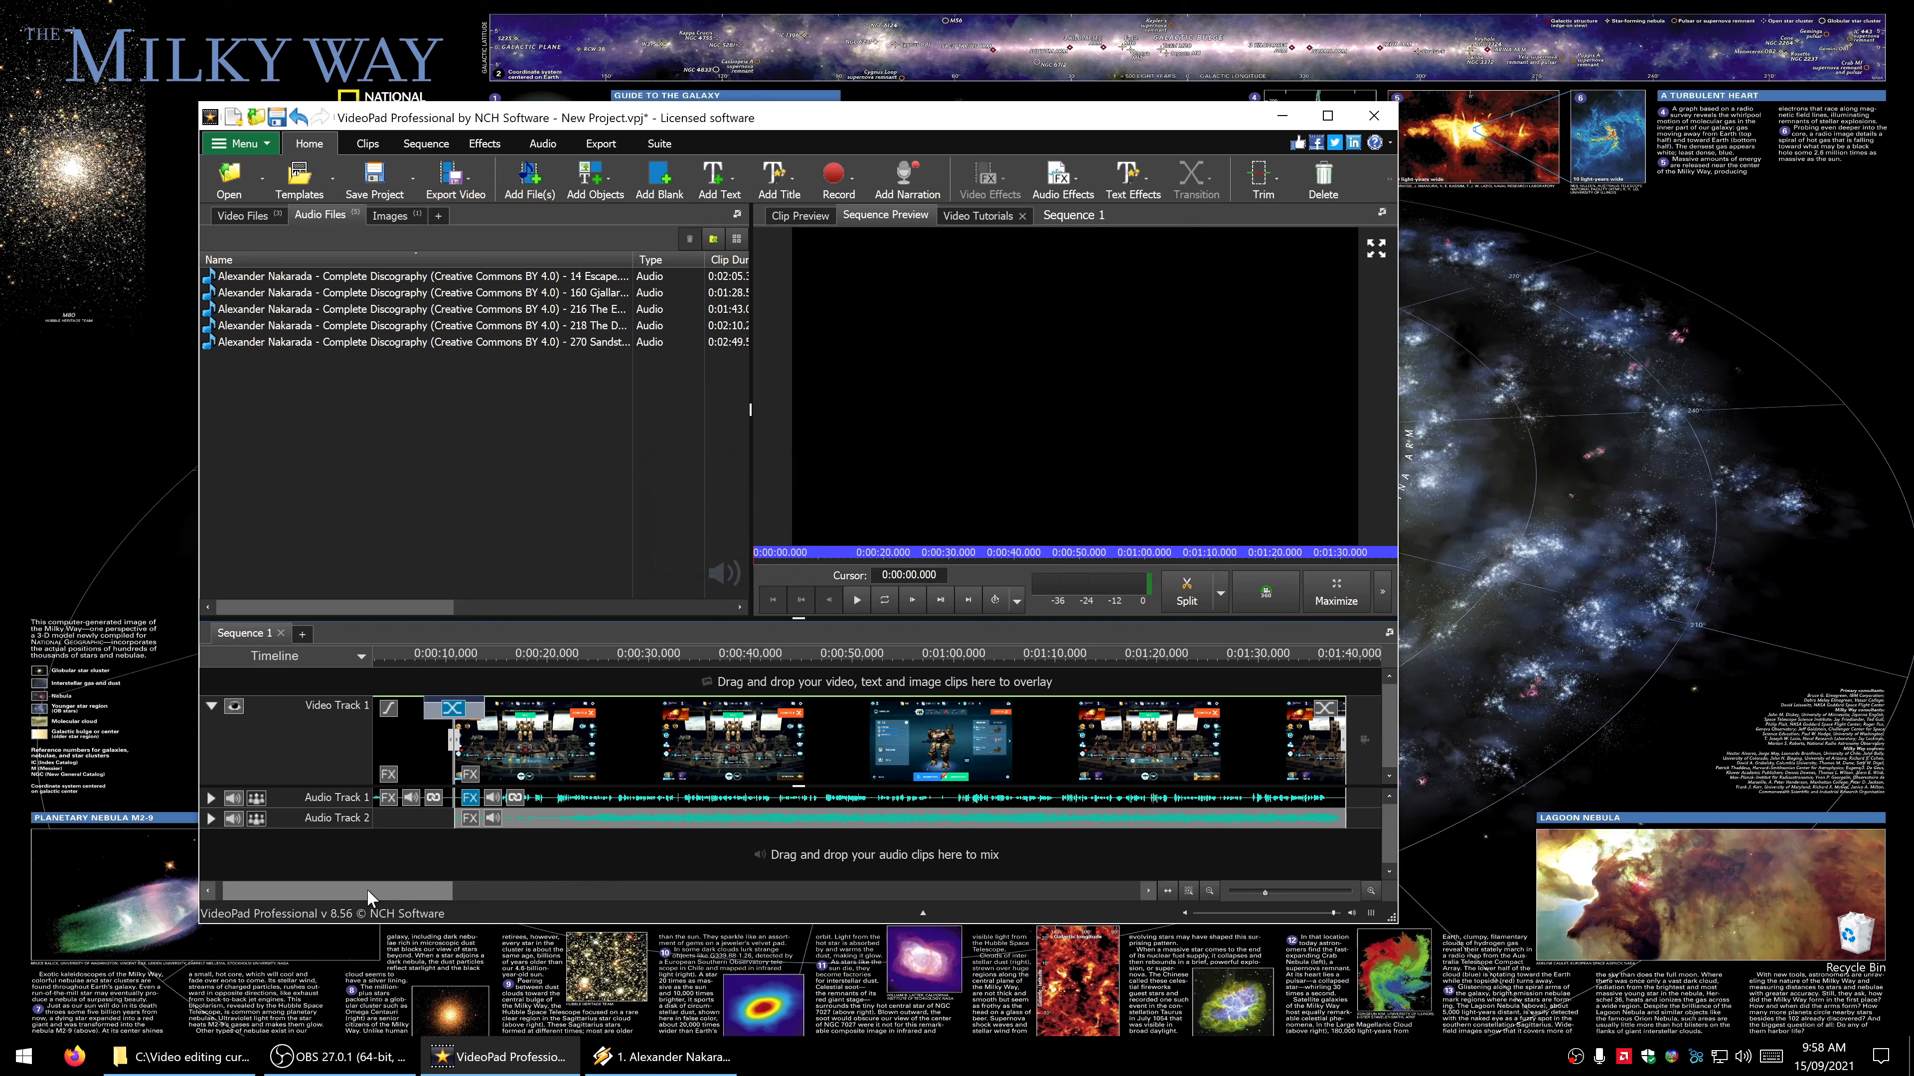
scroll(405, 886, right, 5)
click(268, 214)
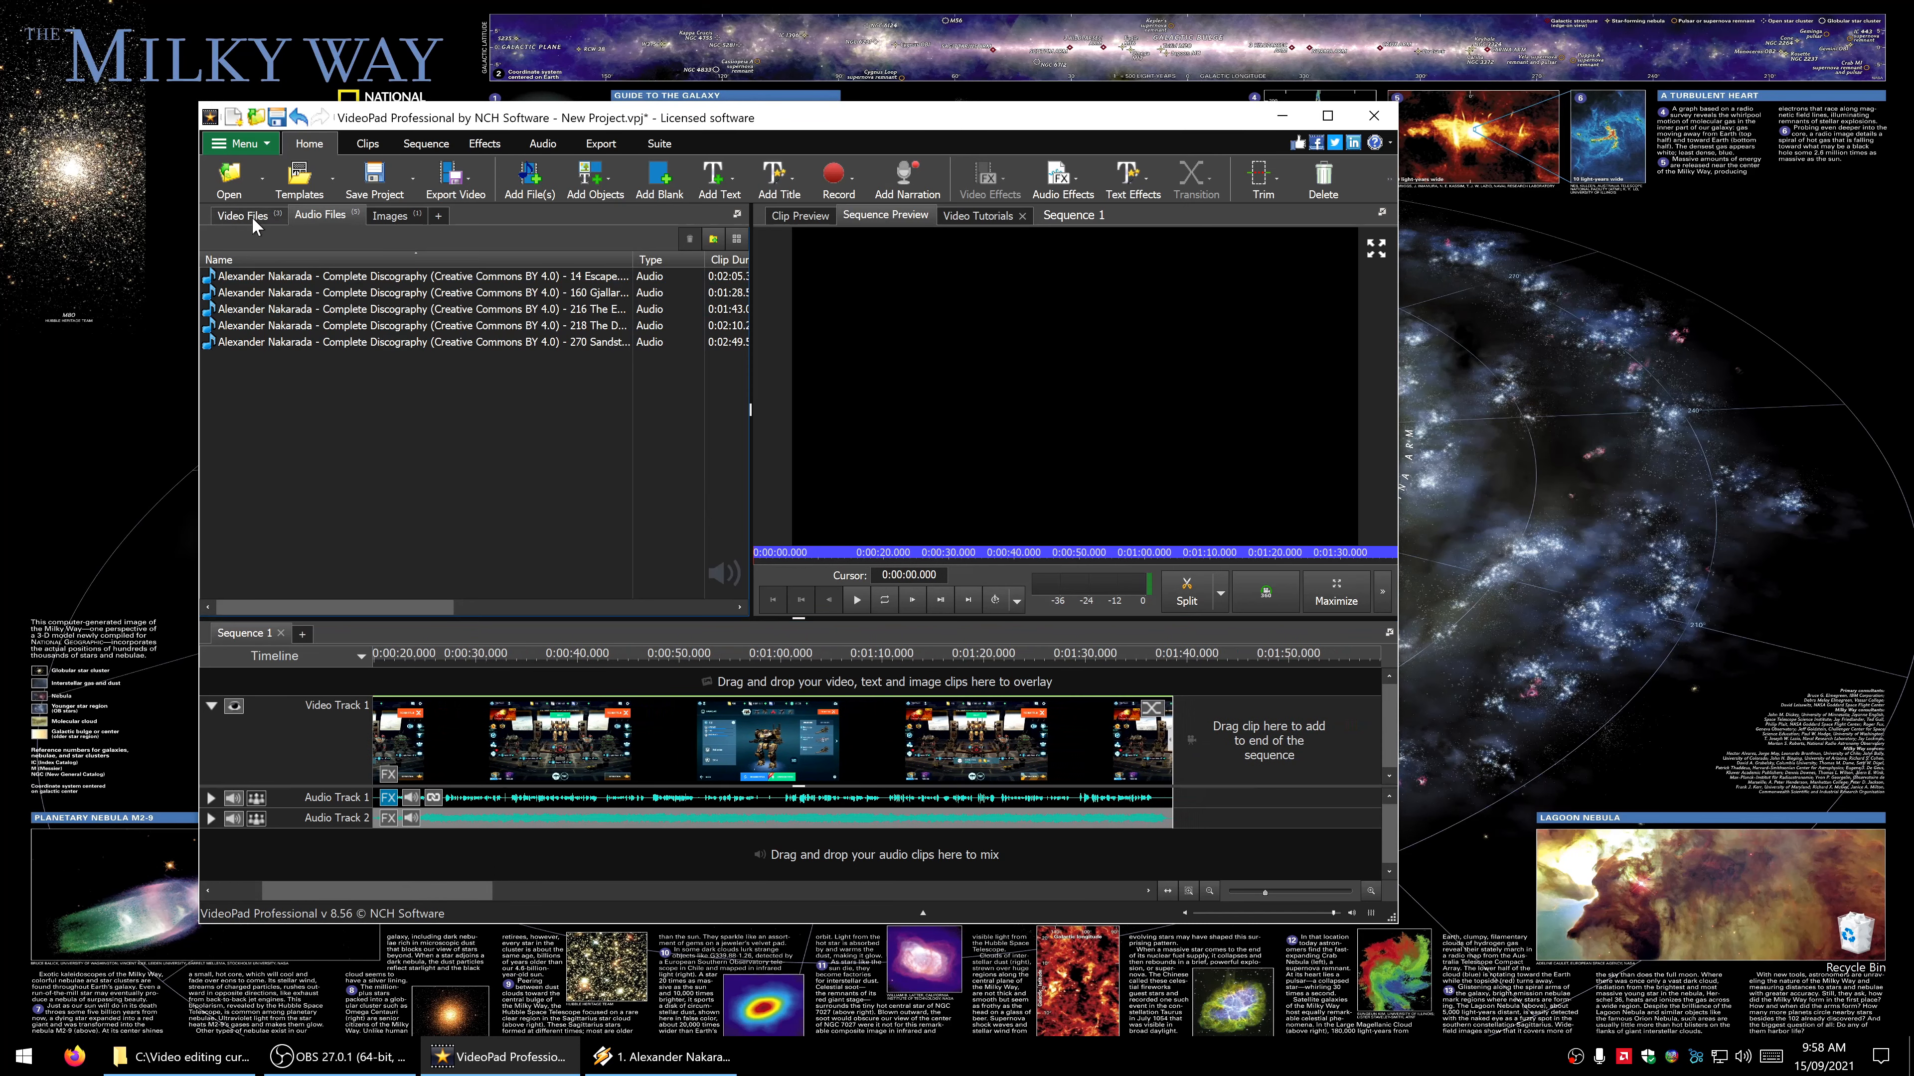
click(336, 278)
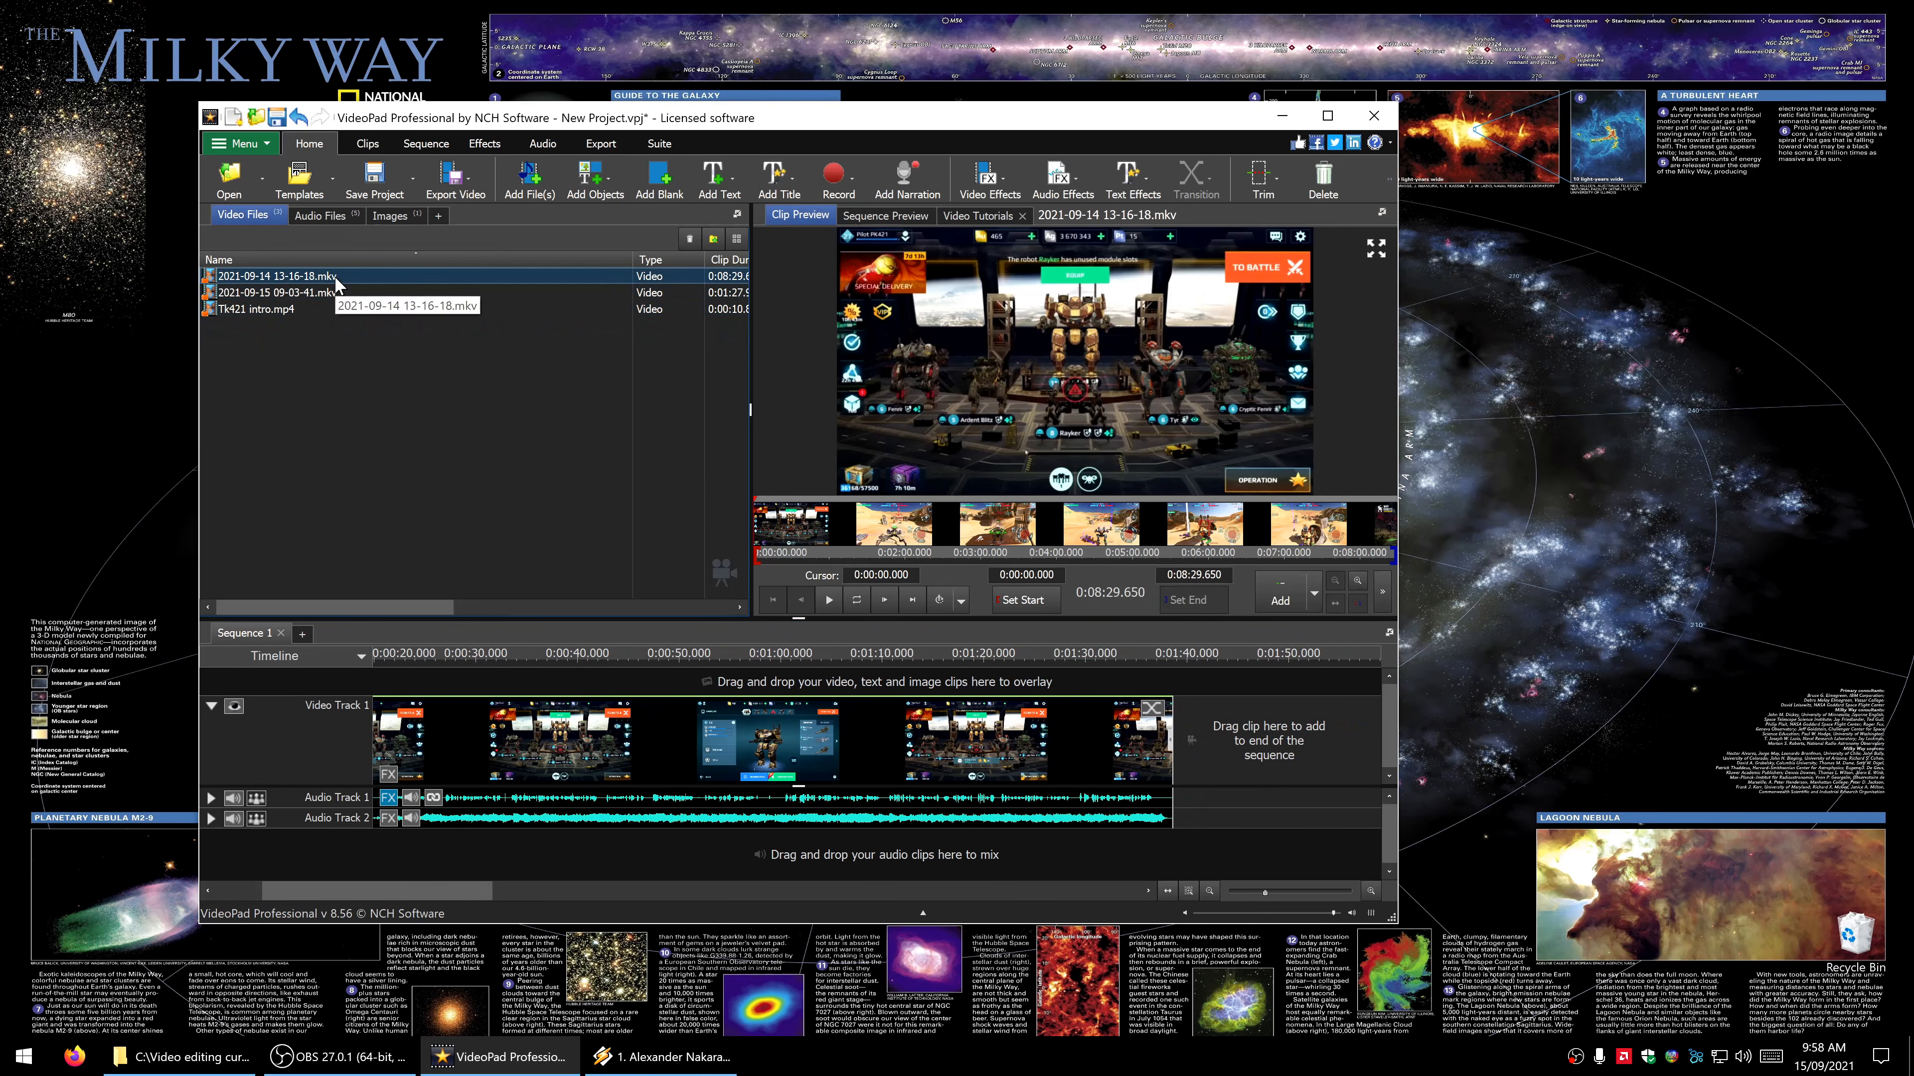
drag(315, 283, 1177, 725)
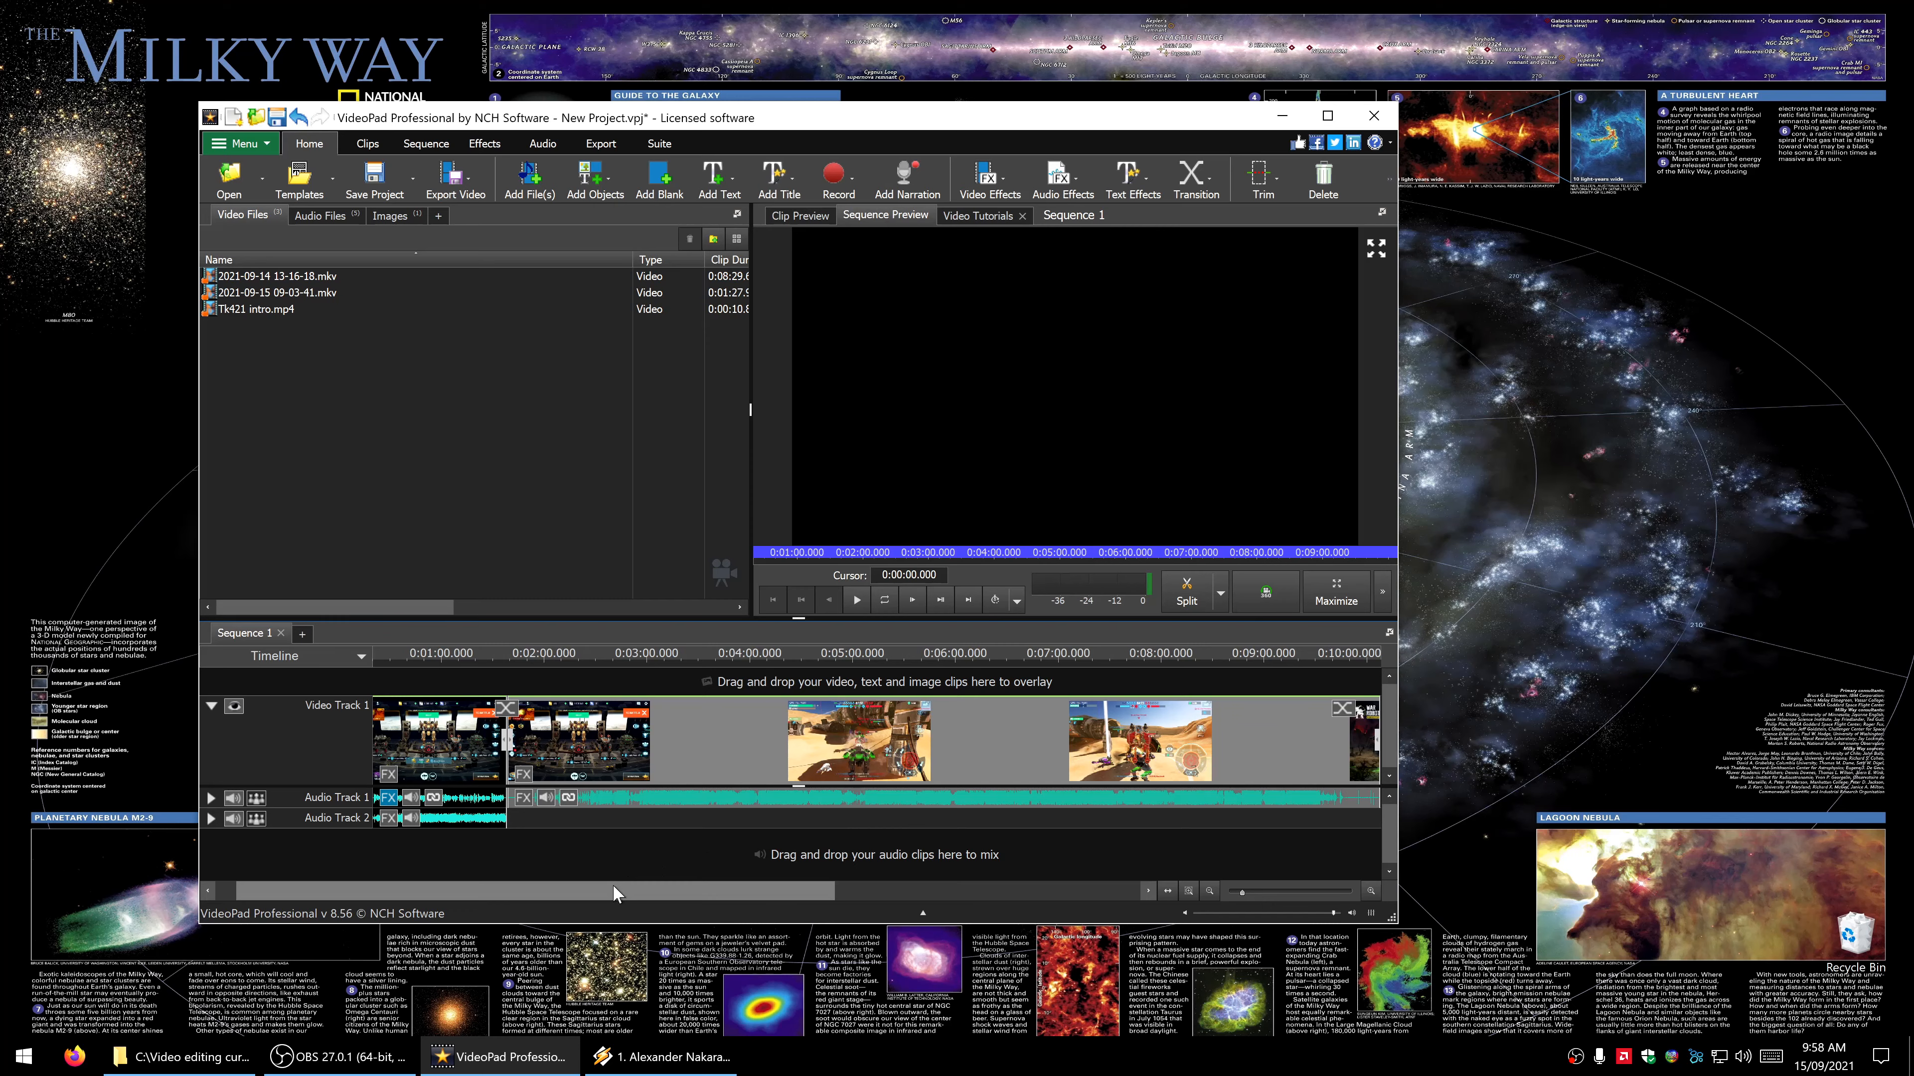
- Add the image Revised thanks.jpg to the end of Video Track 1, after the gameplay recording
drag(618, 889, 704, 890)
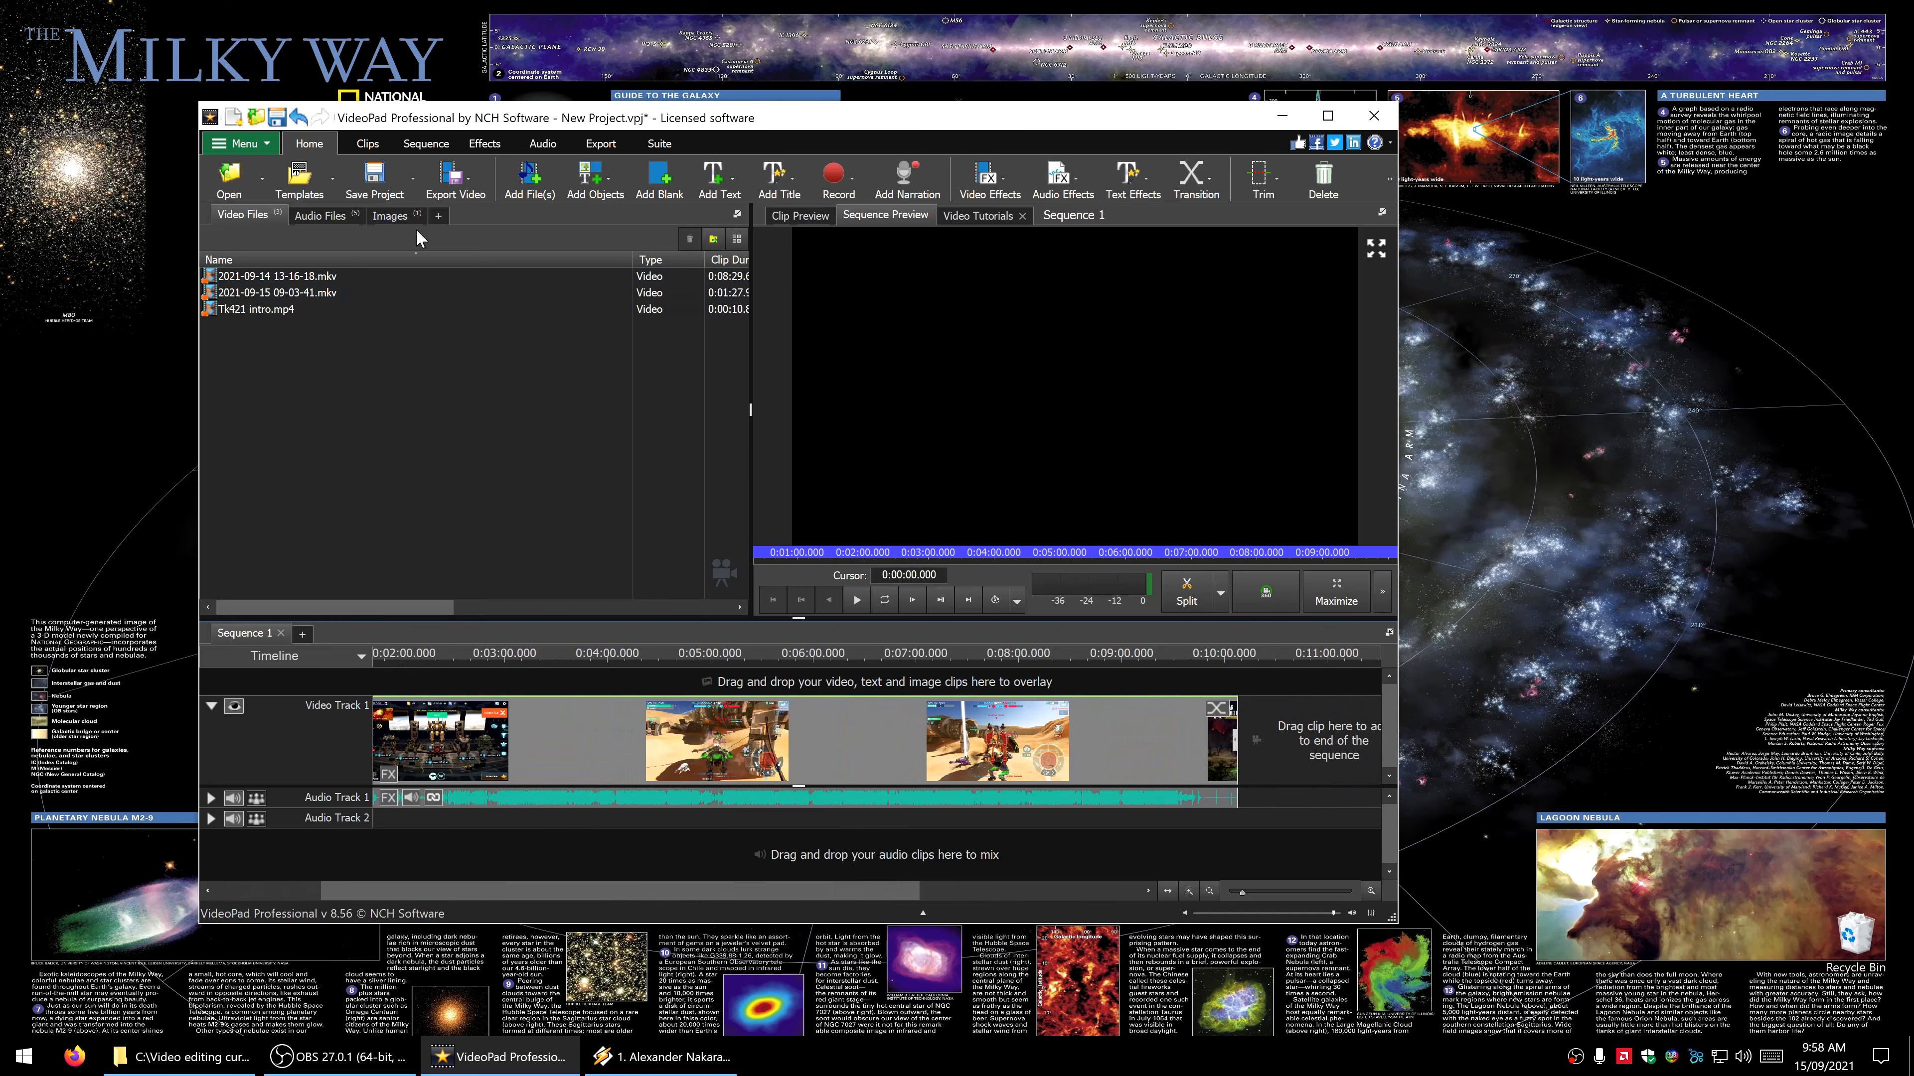
click(390, 217)
click(286, 276)
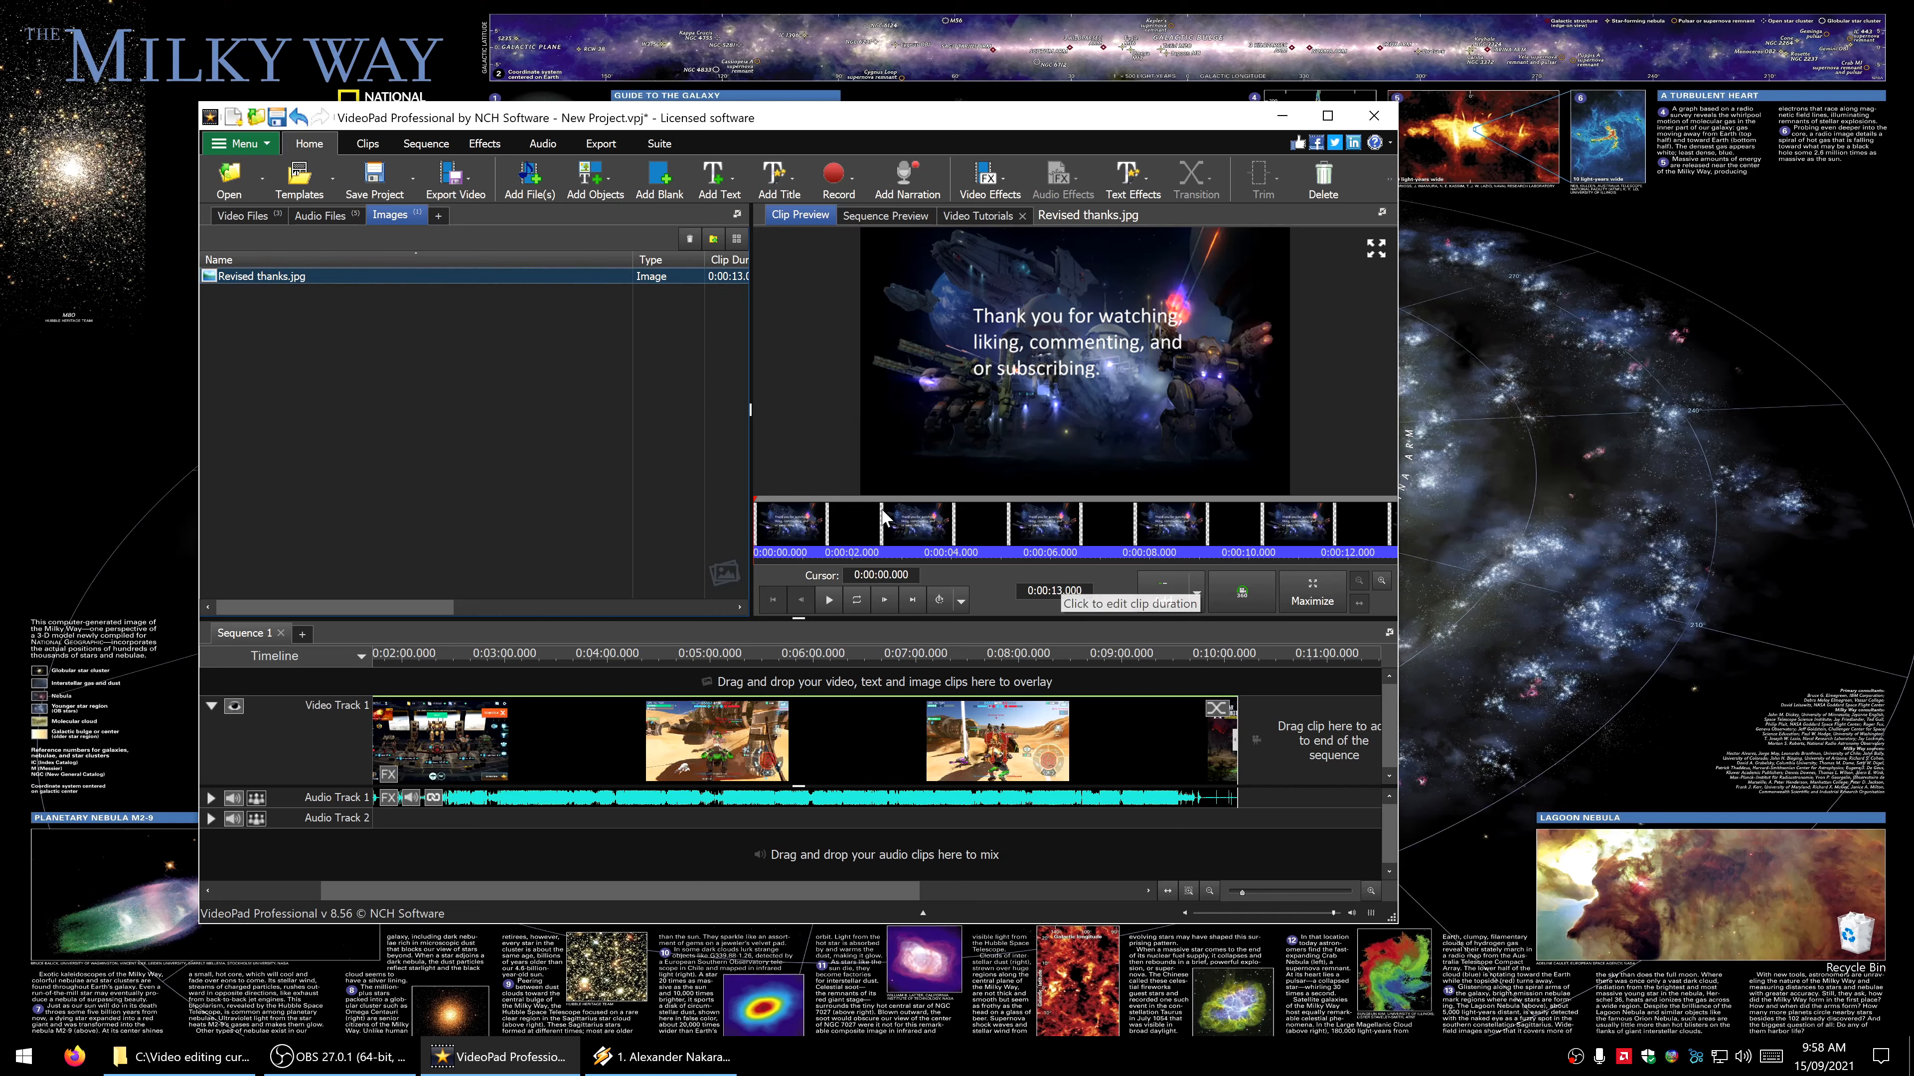
drag(389, 282, 1235, 735)
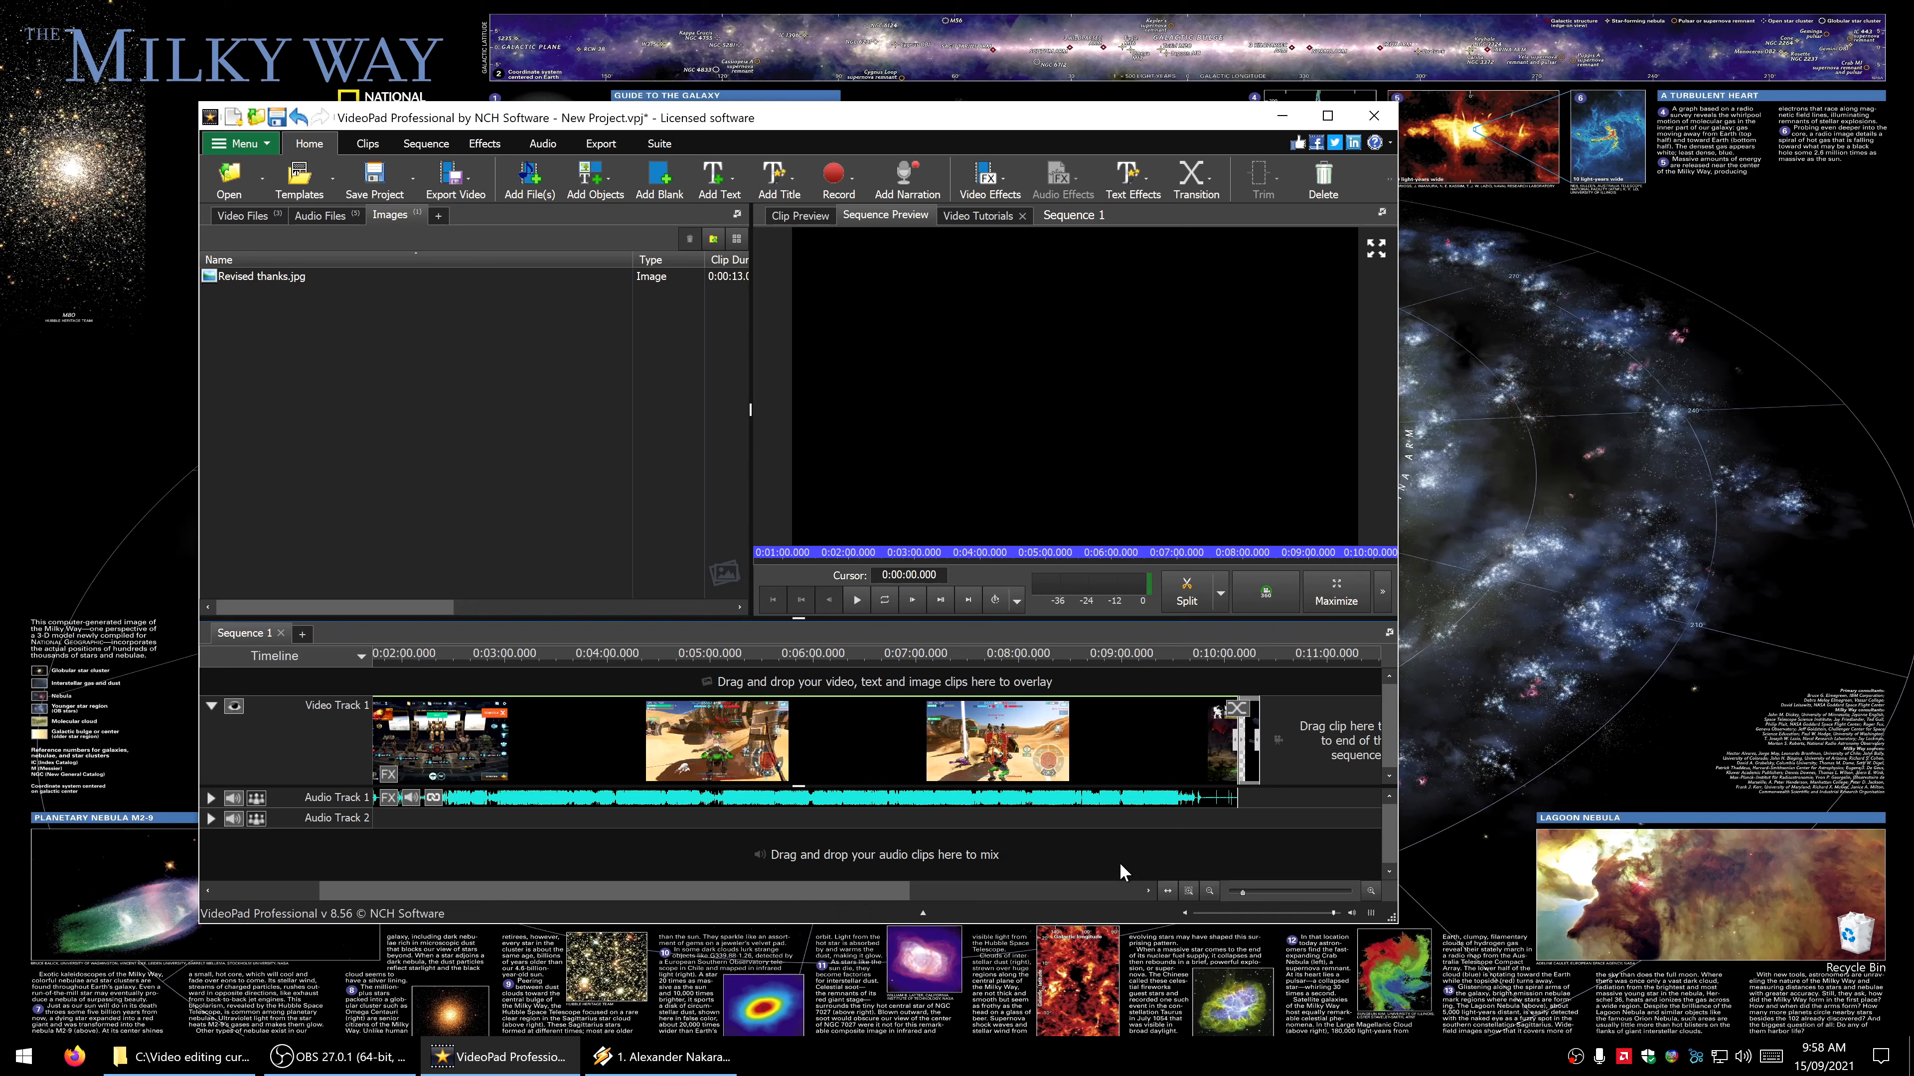
- Apply a 6-second Doors transition set to Close between the gameplay recording and the thanks image, freezing frames at the start/end of transition
click(1238, 712)
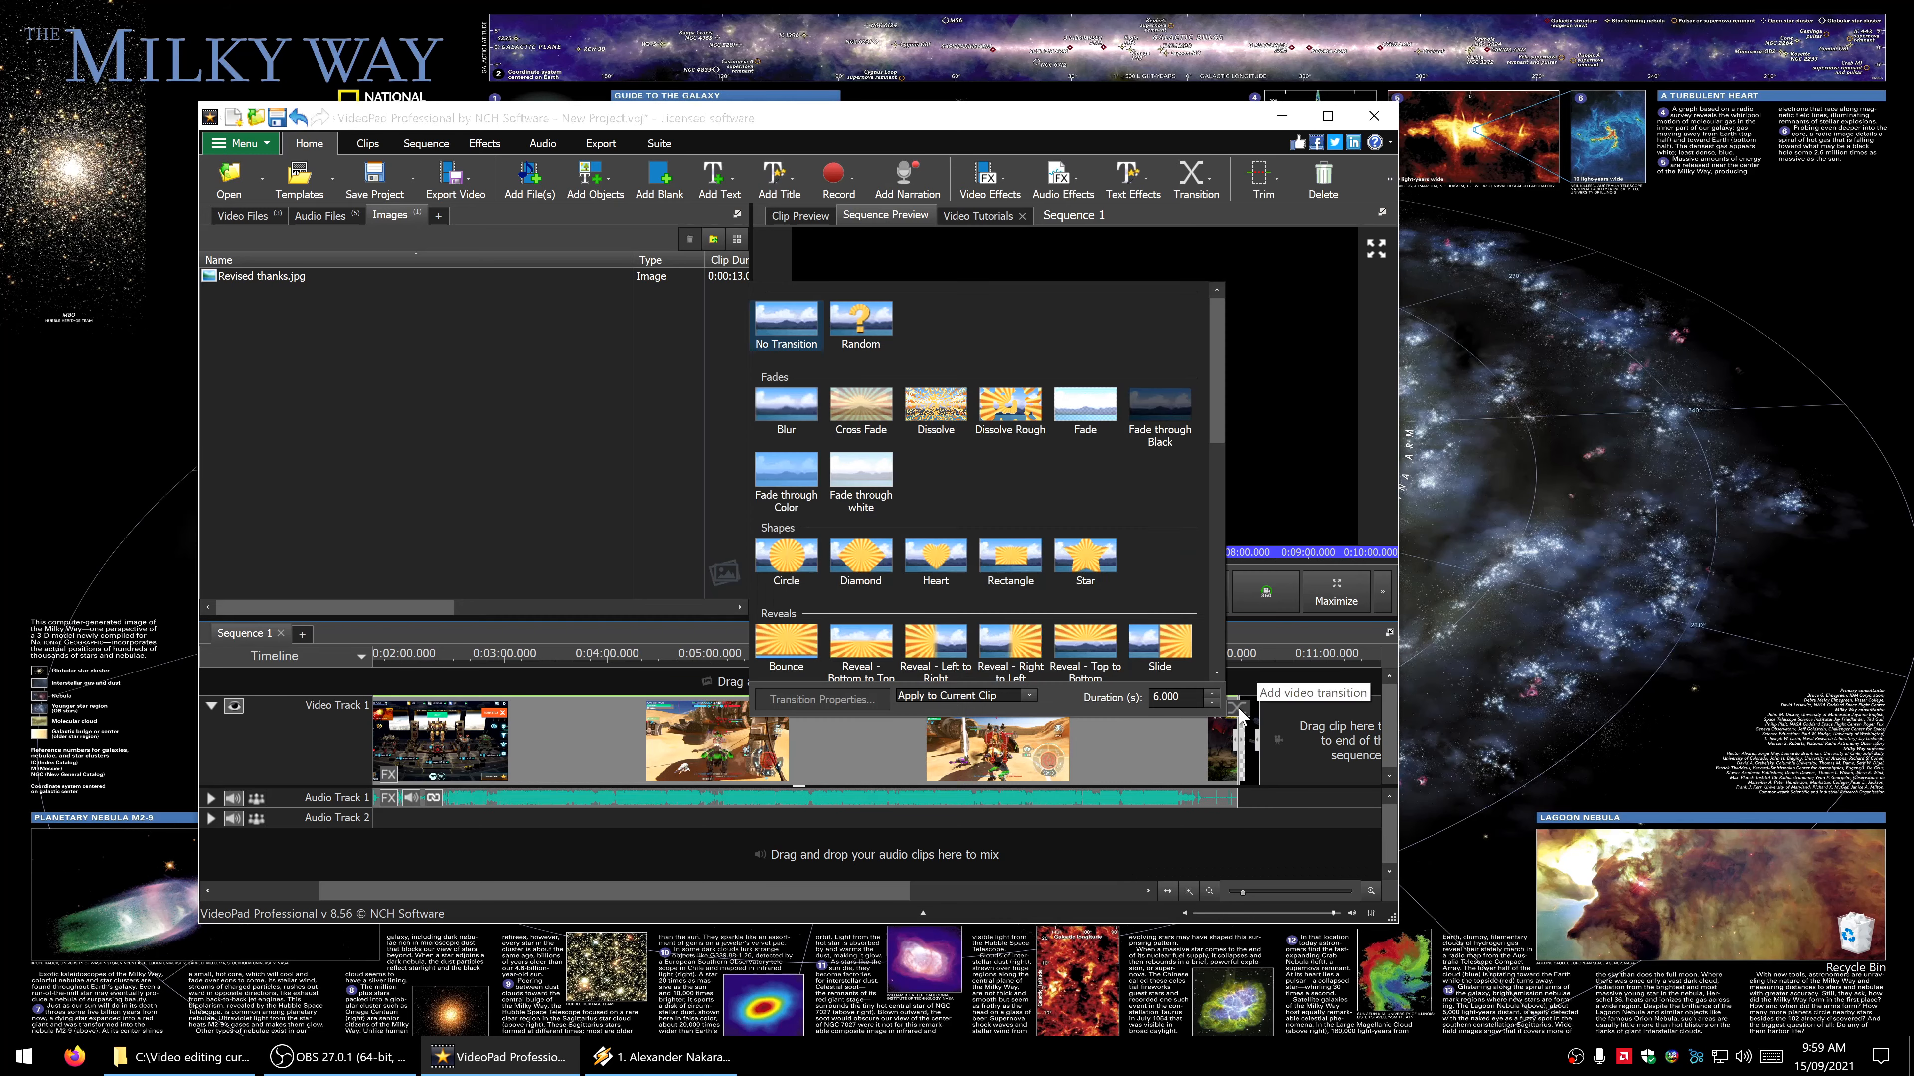
scroll(976, 480, down, 1)
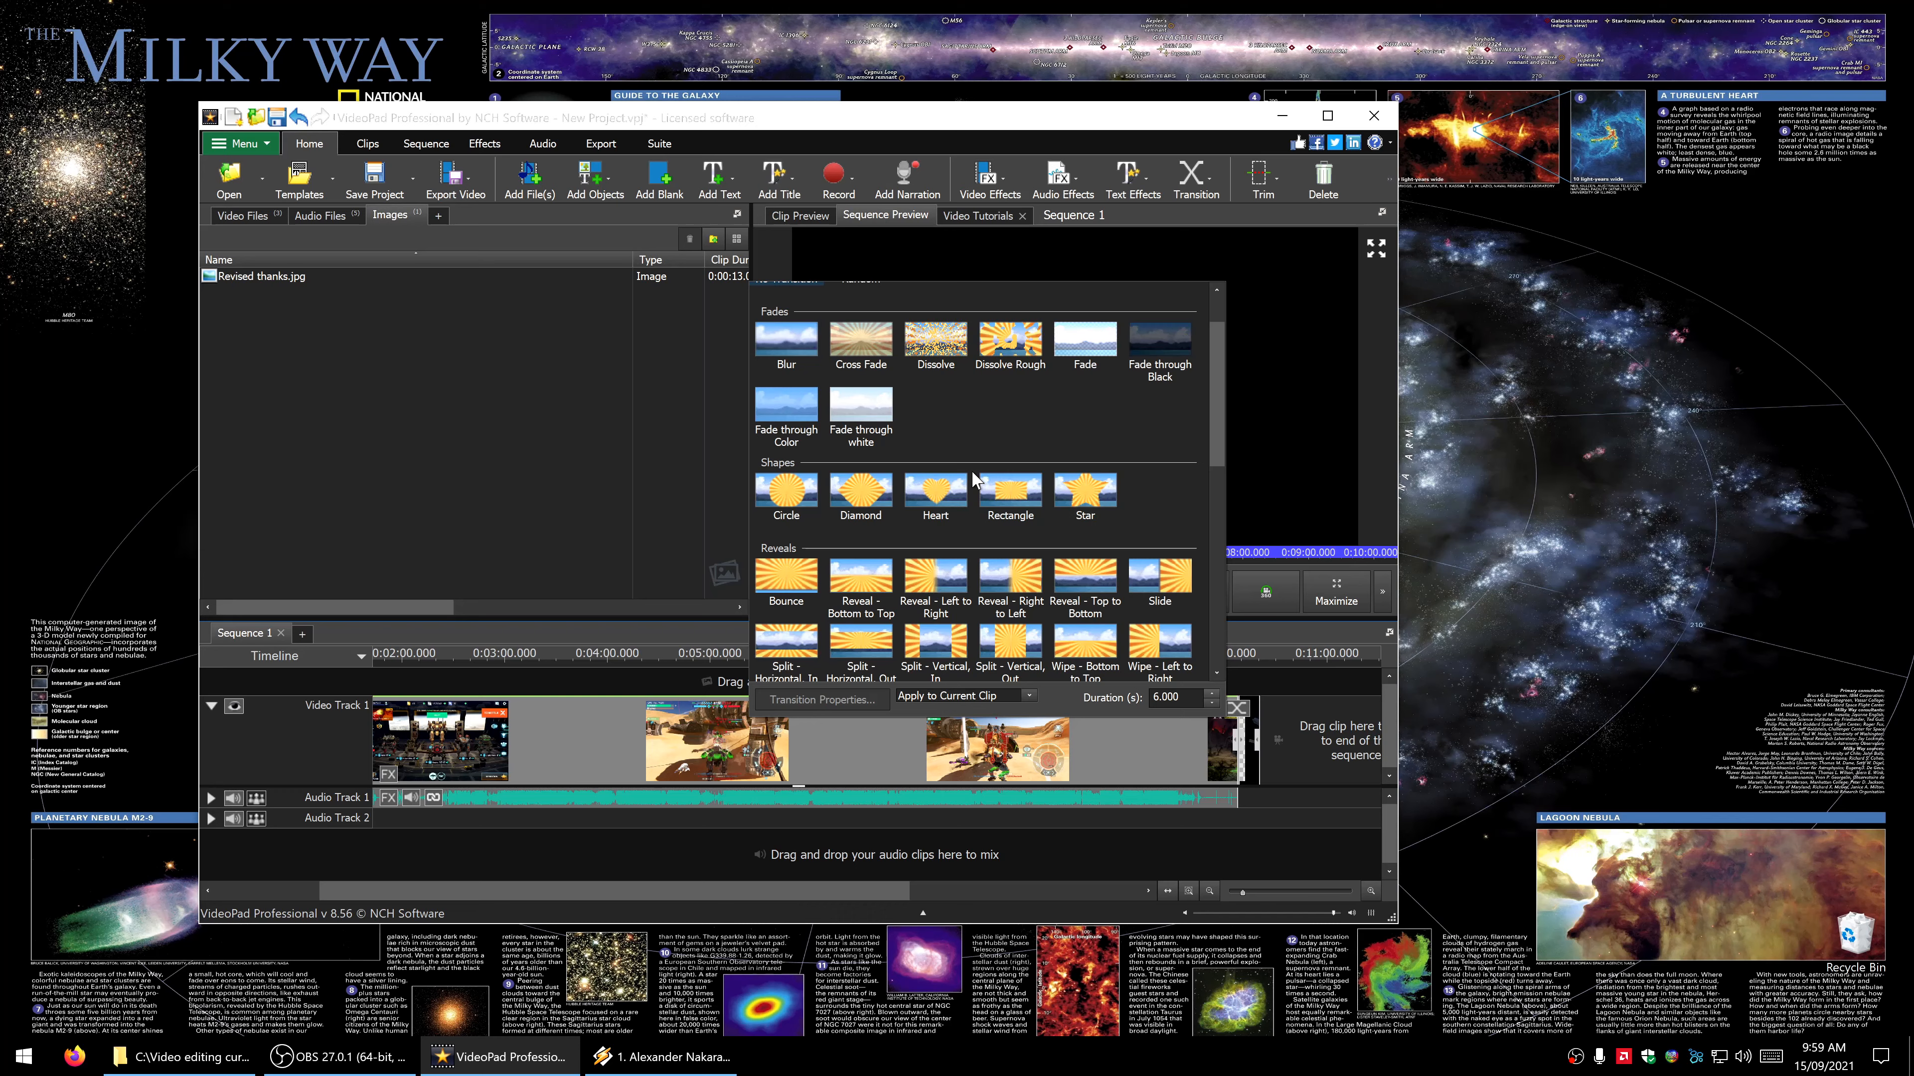
scroll(972, 470, down, 3)
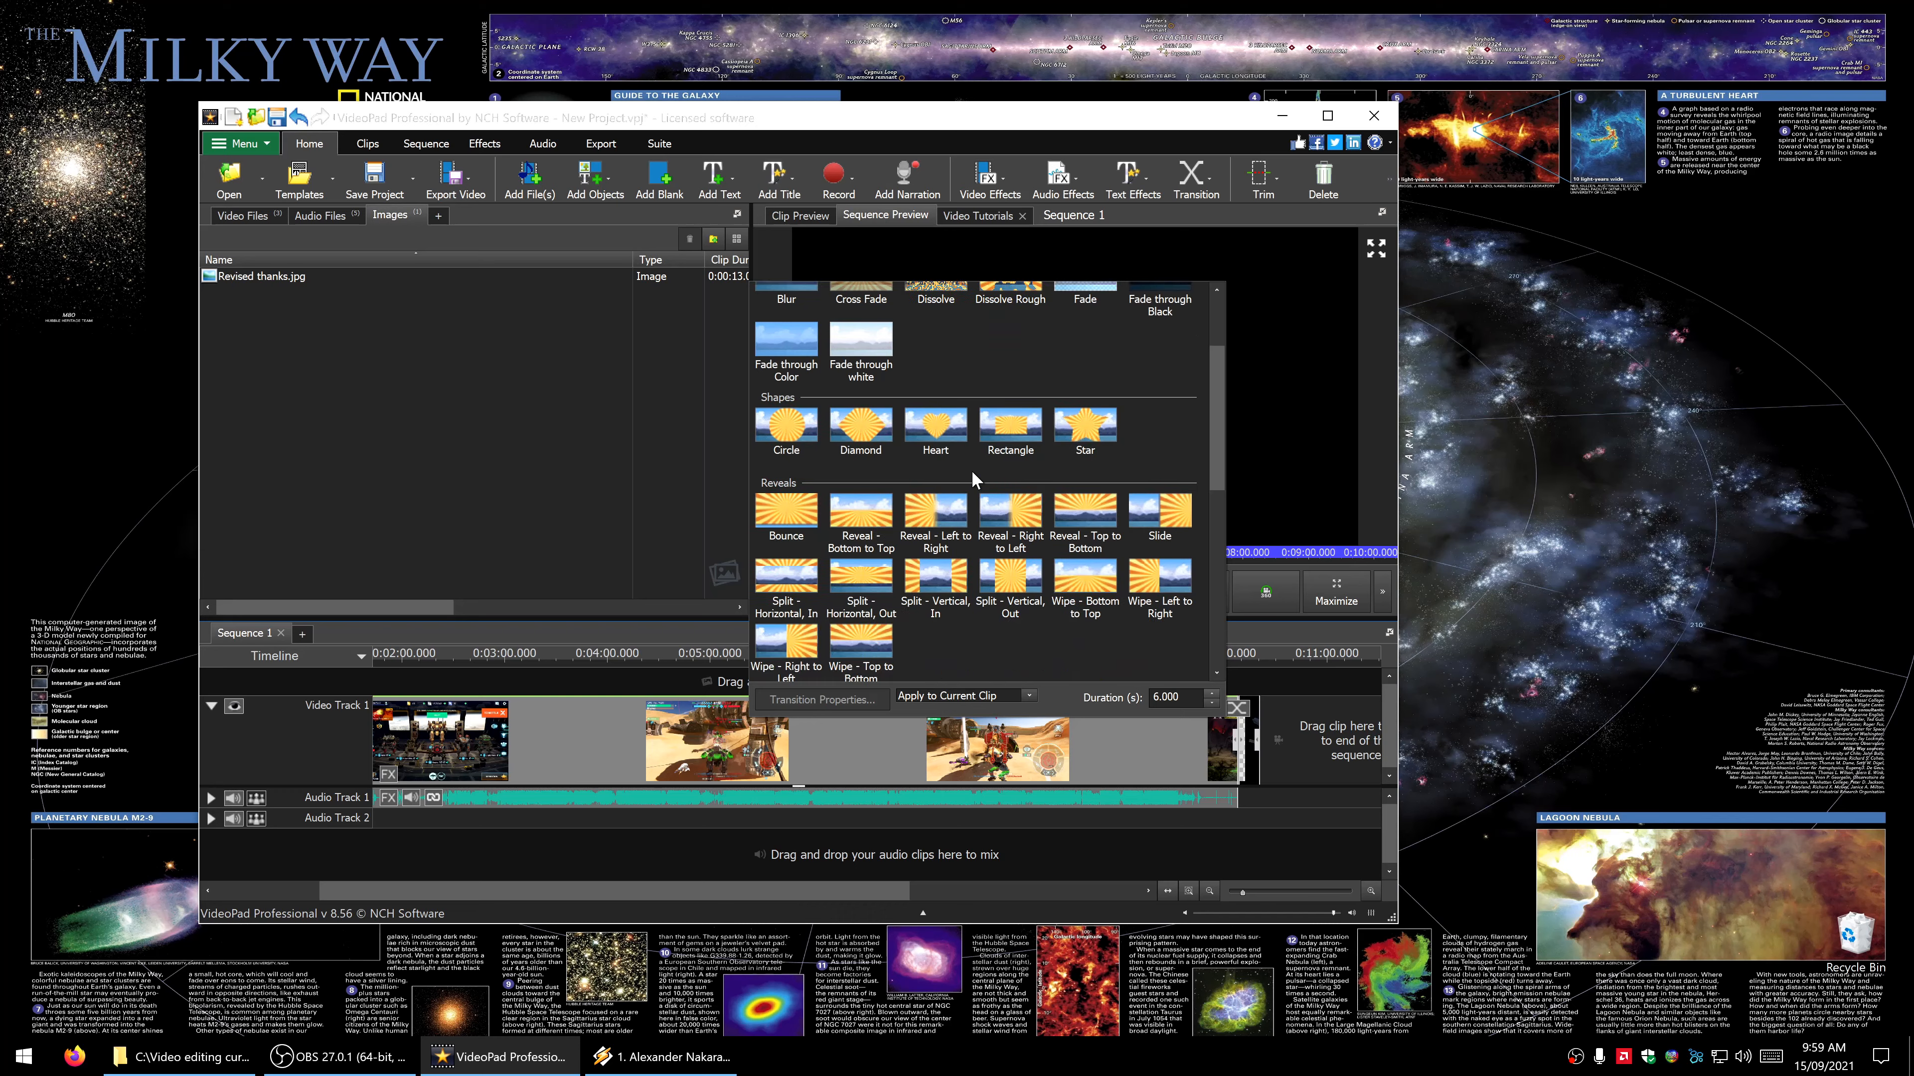
scroll(972, 469, down, 5)
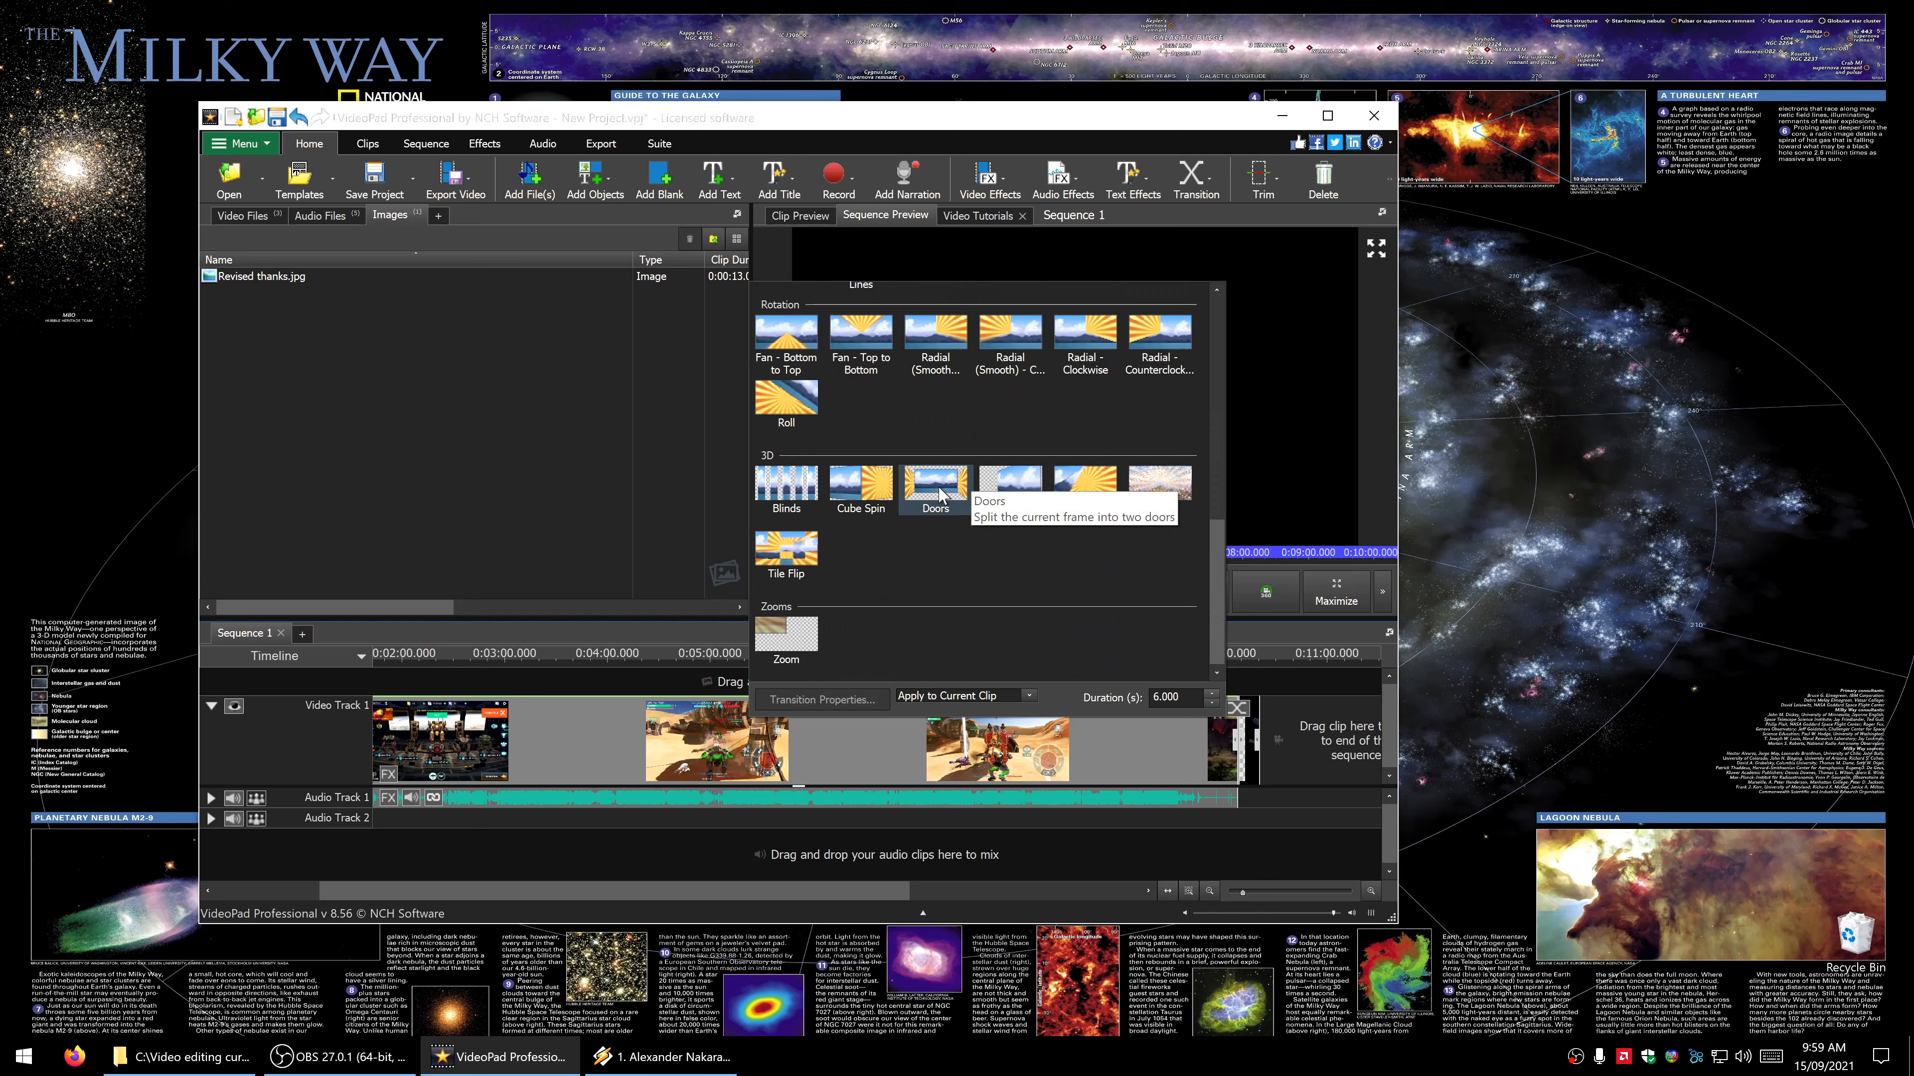
click(939, 495)
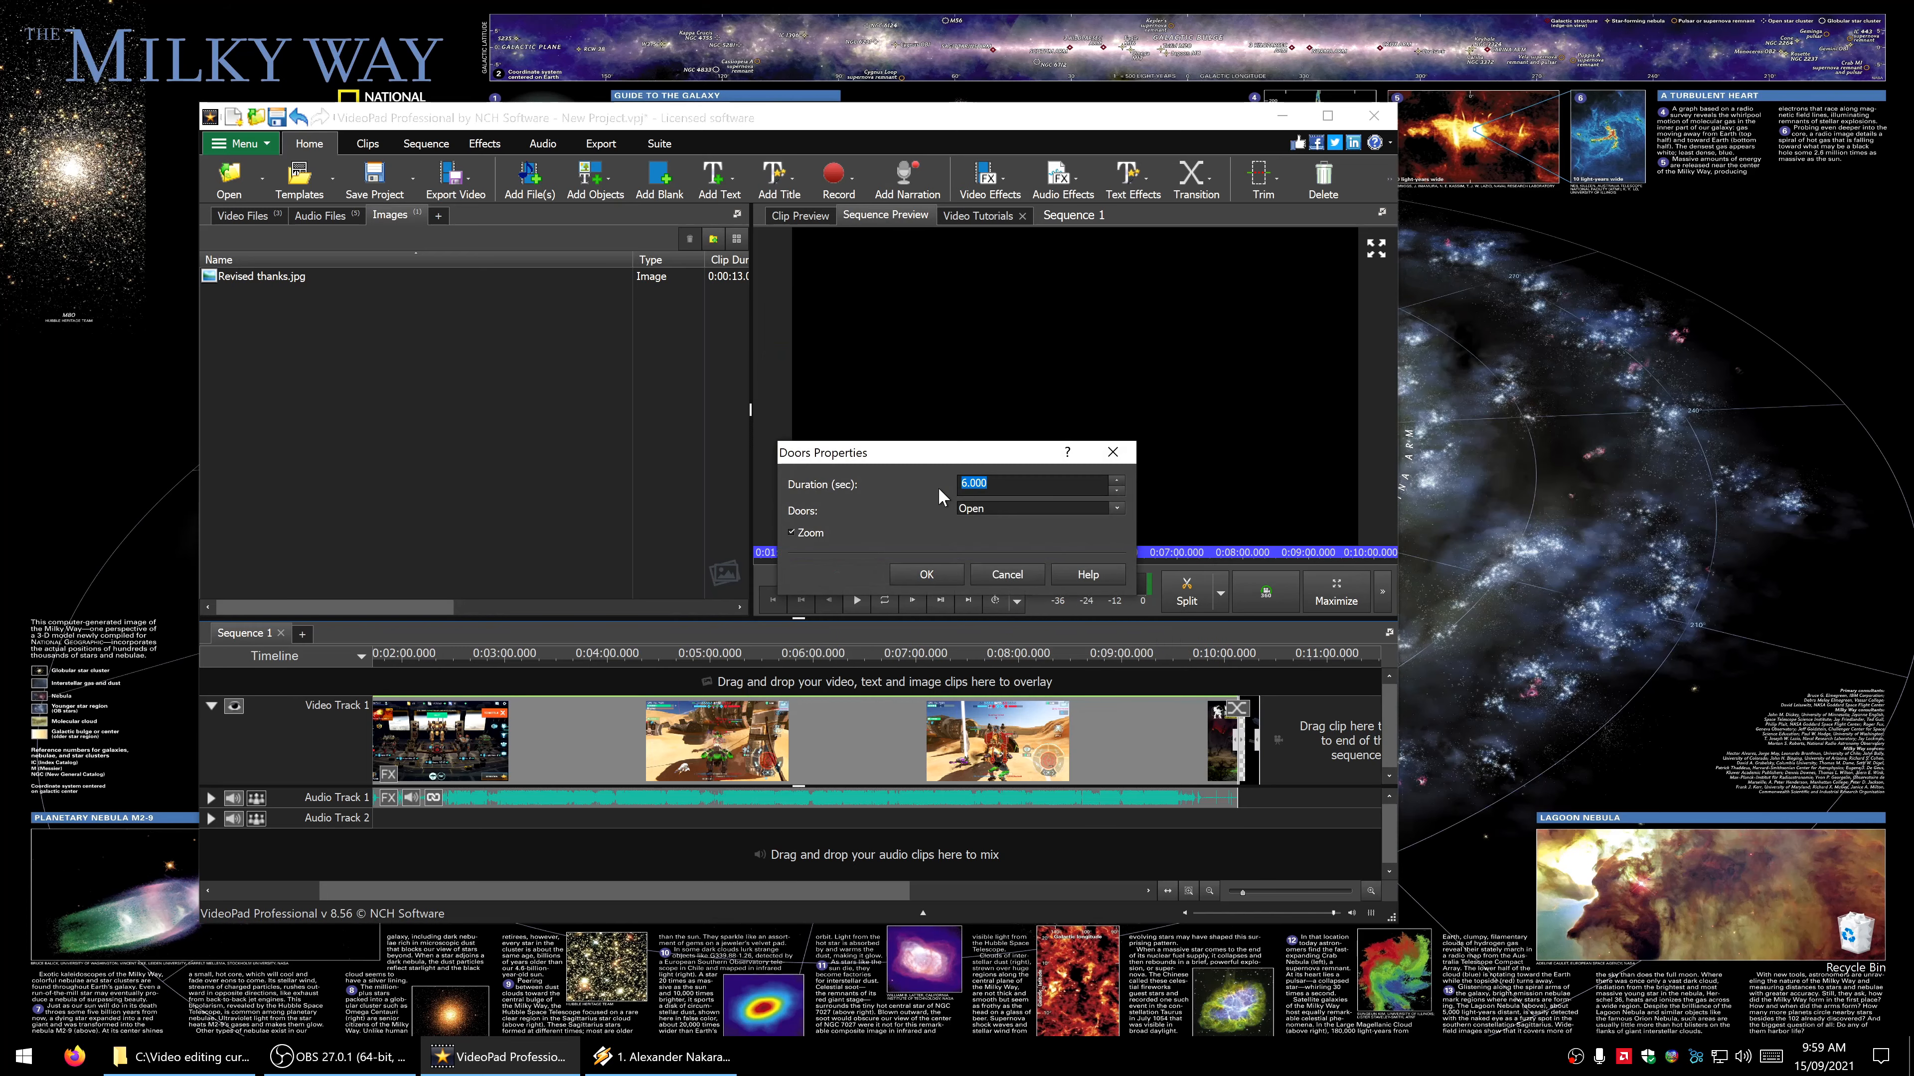
click(975, 507)
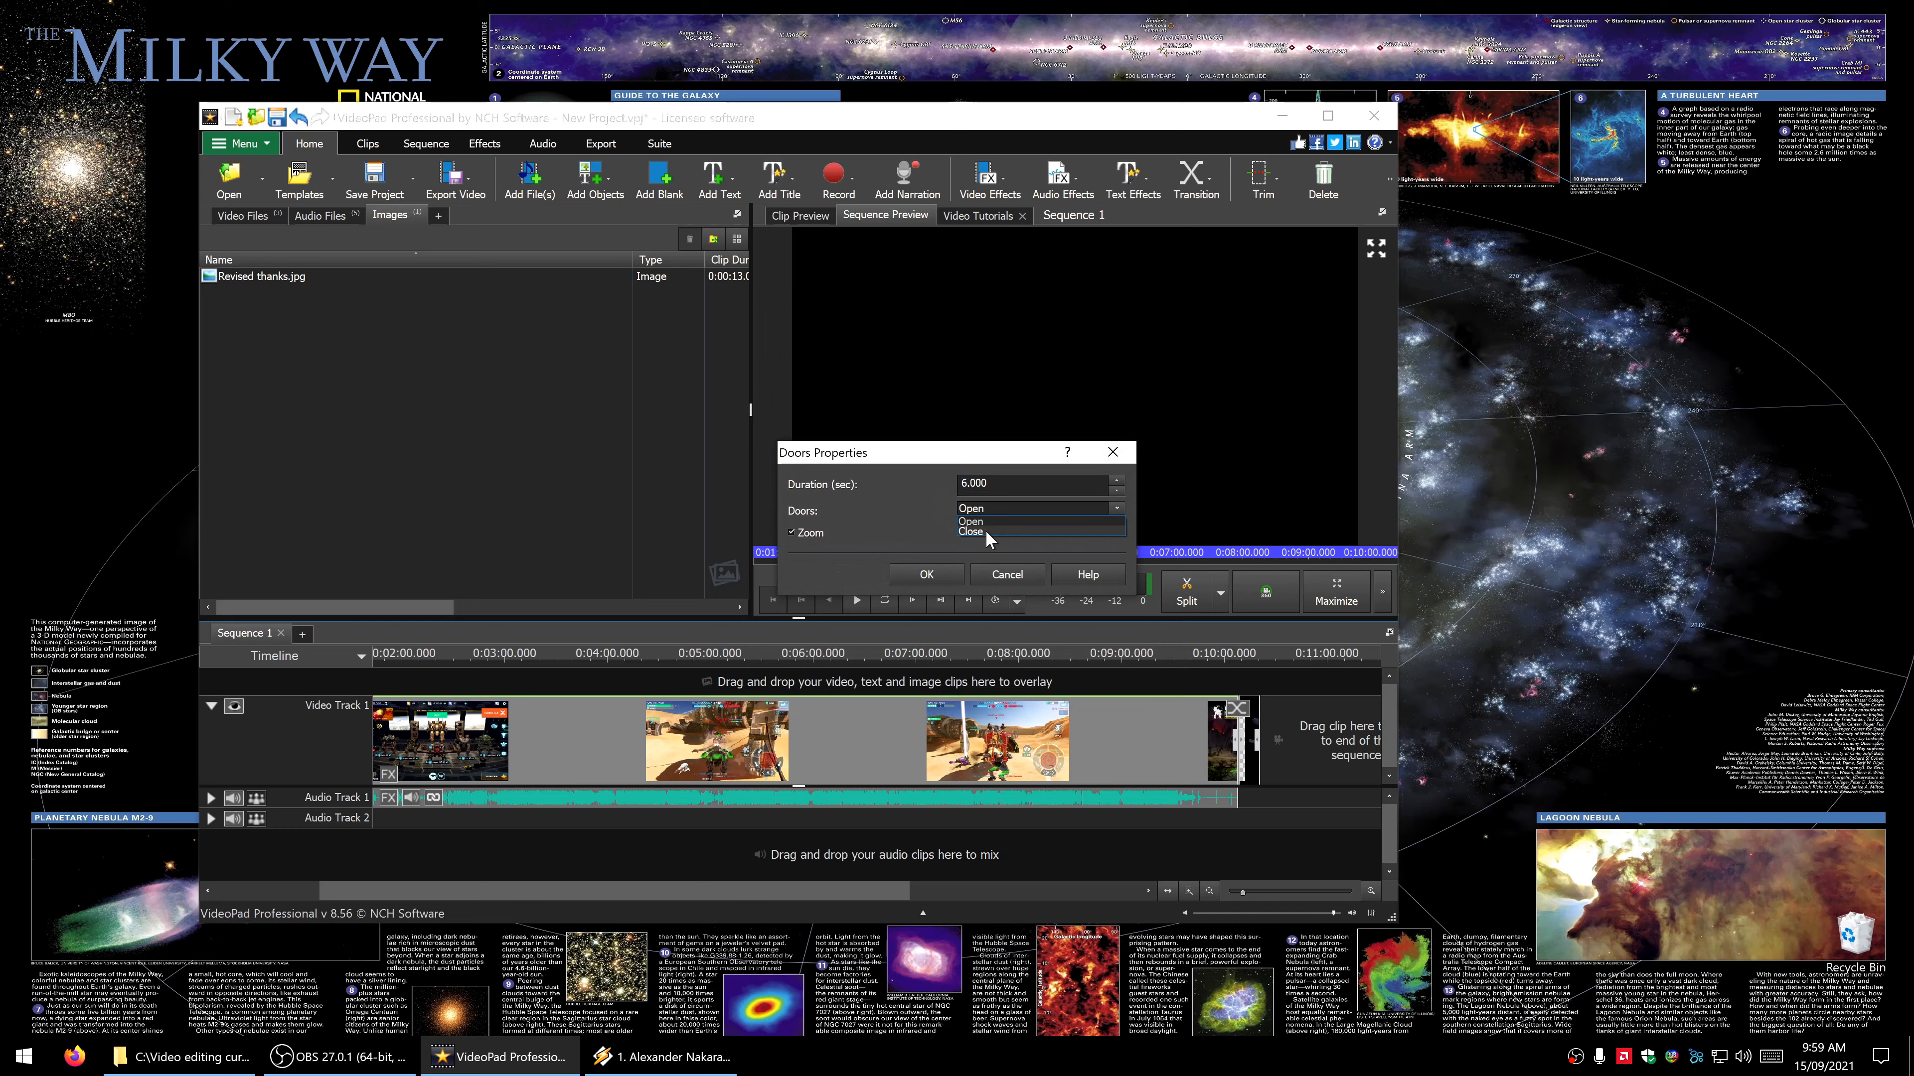
click(985, 529)
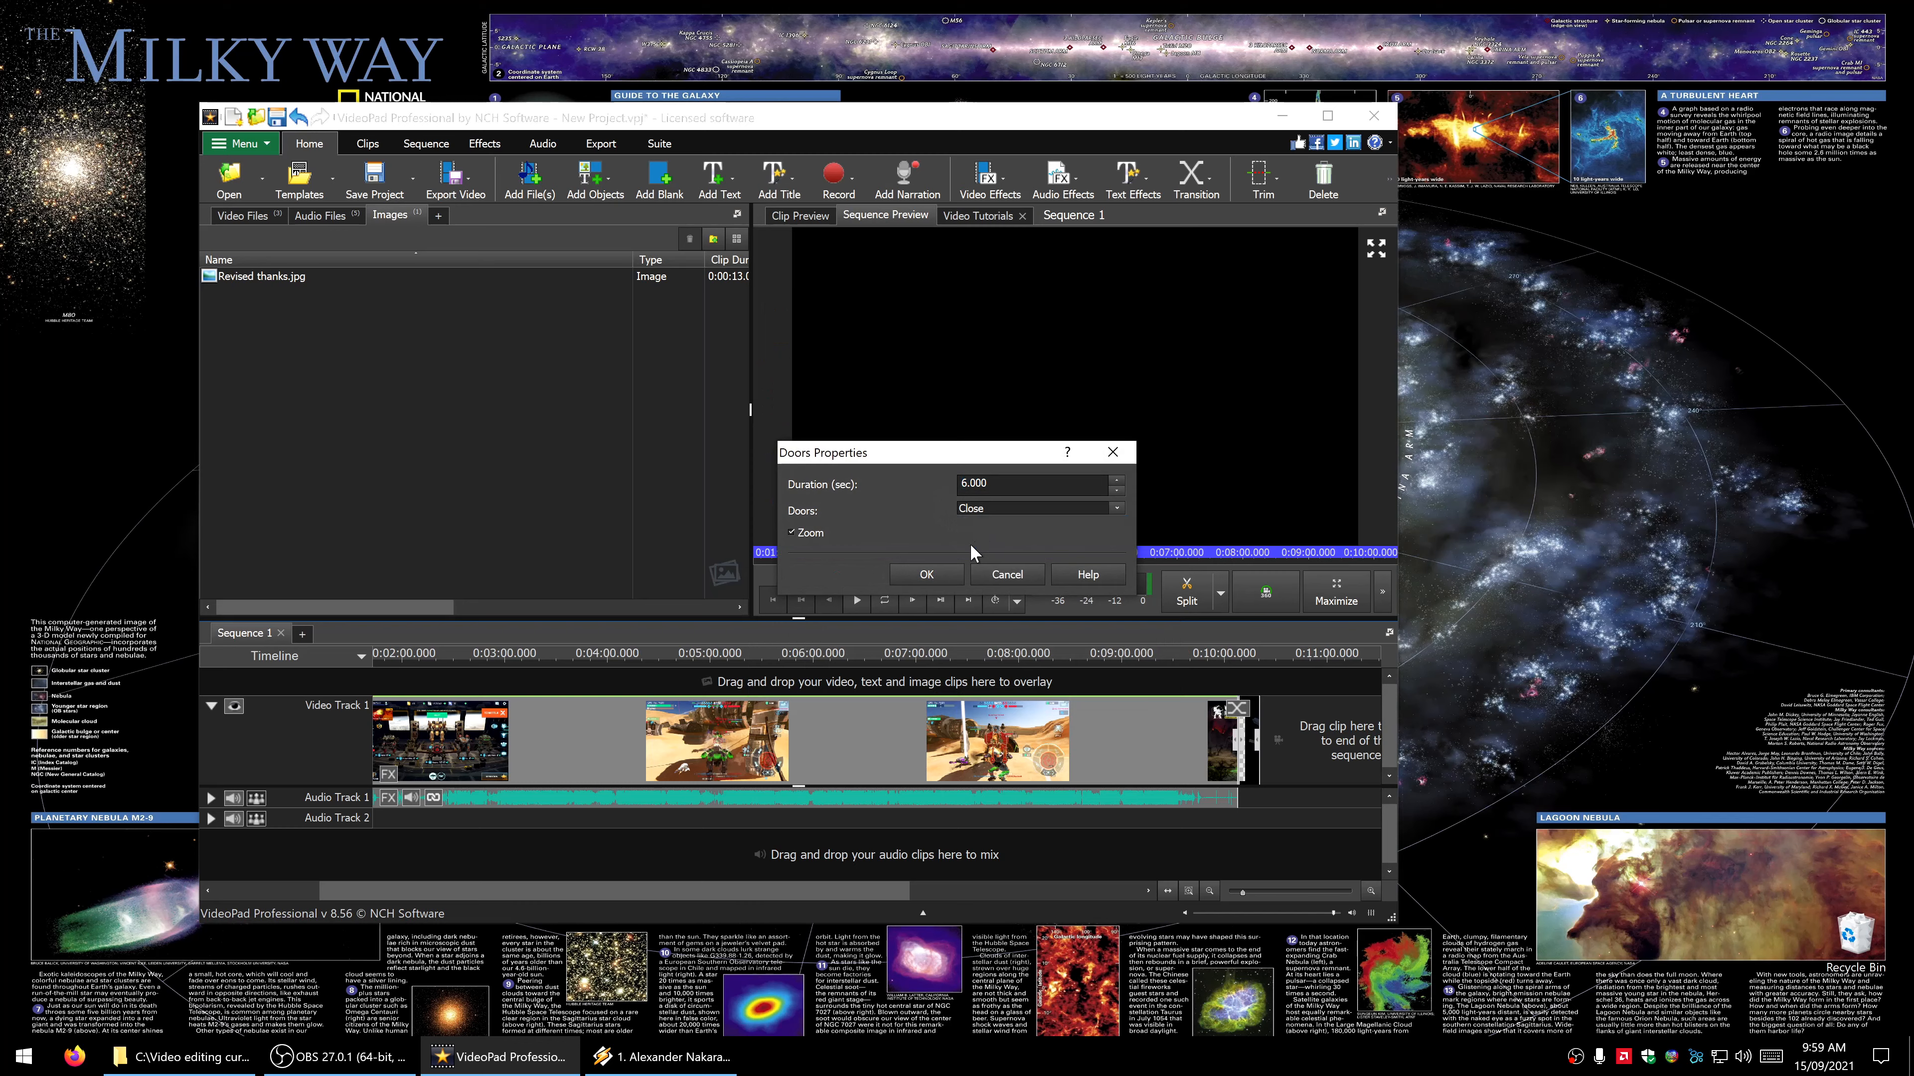
click(938, 574)
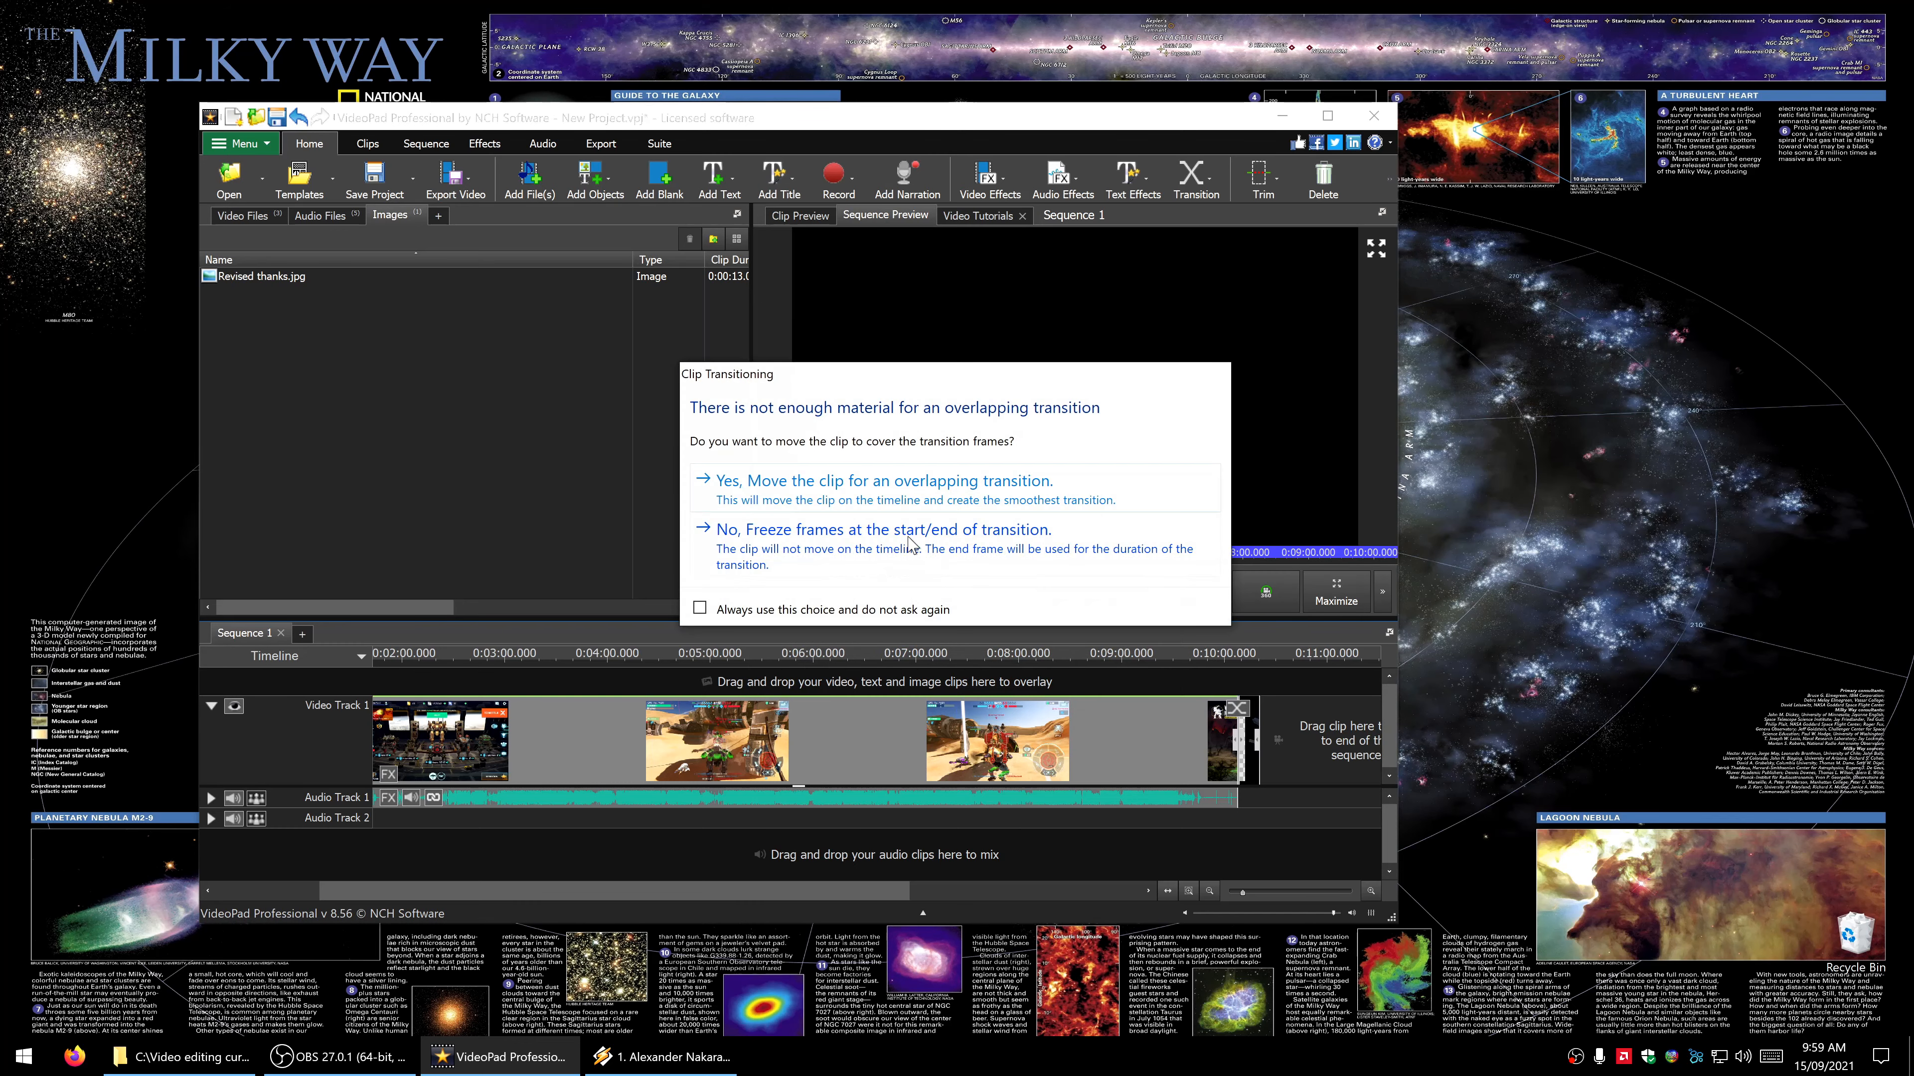
click(910, 556)
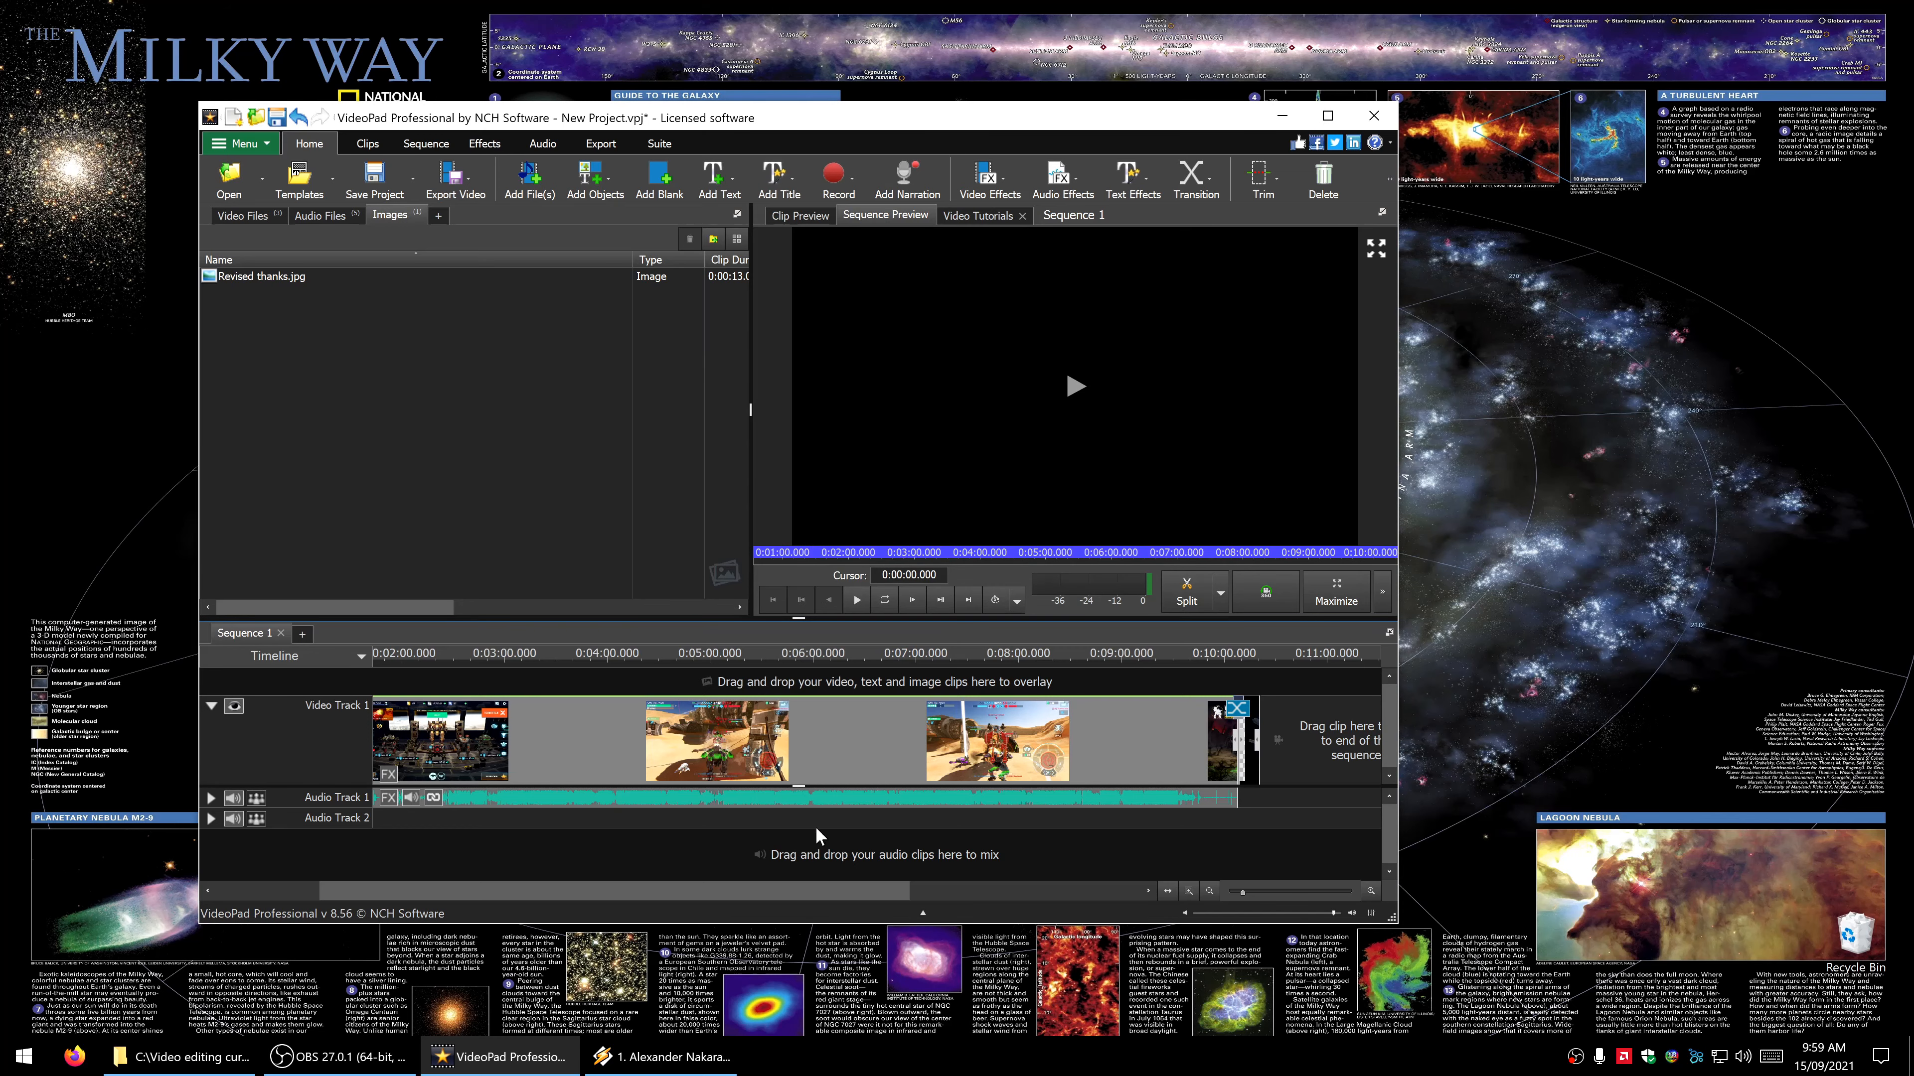
- Apply a 6-second Doors transition set to Open between the two recordings, freezing frames at the start/end of transition
drag(761, 894, 633, 894)
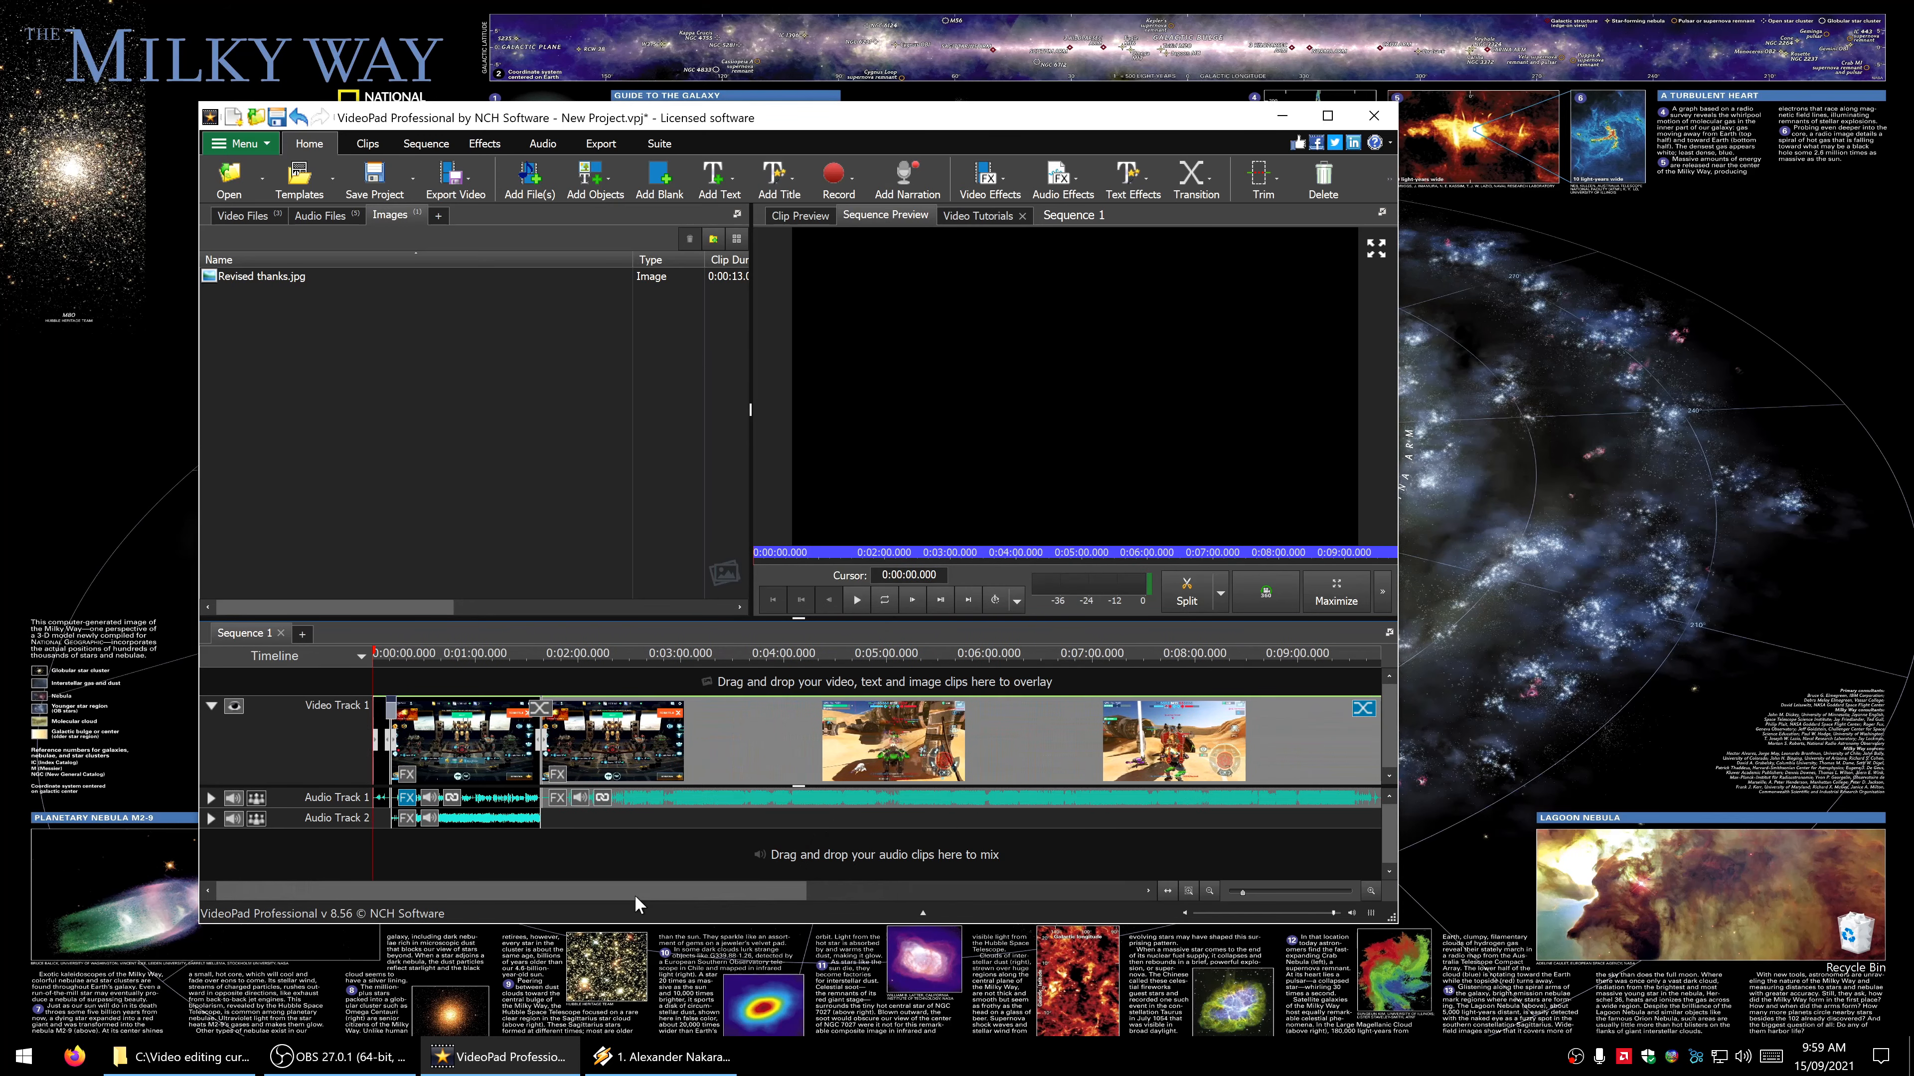
click(549, 714)
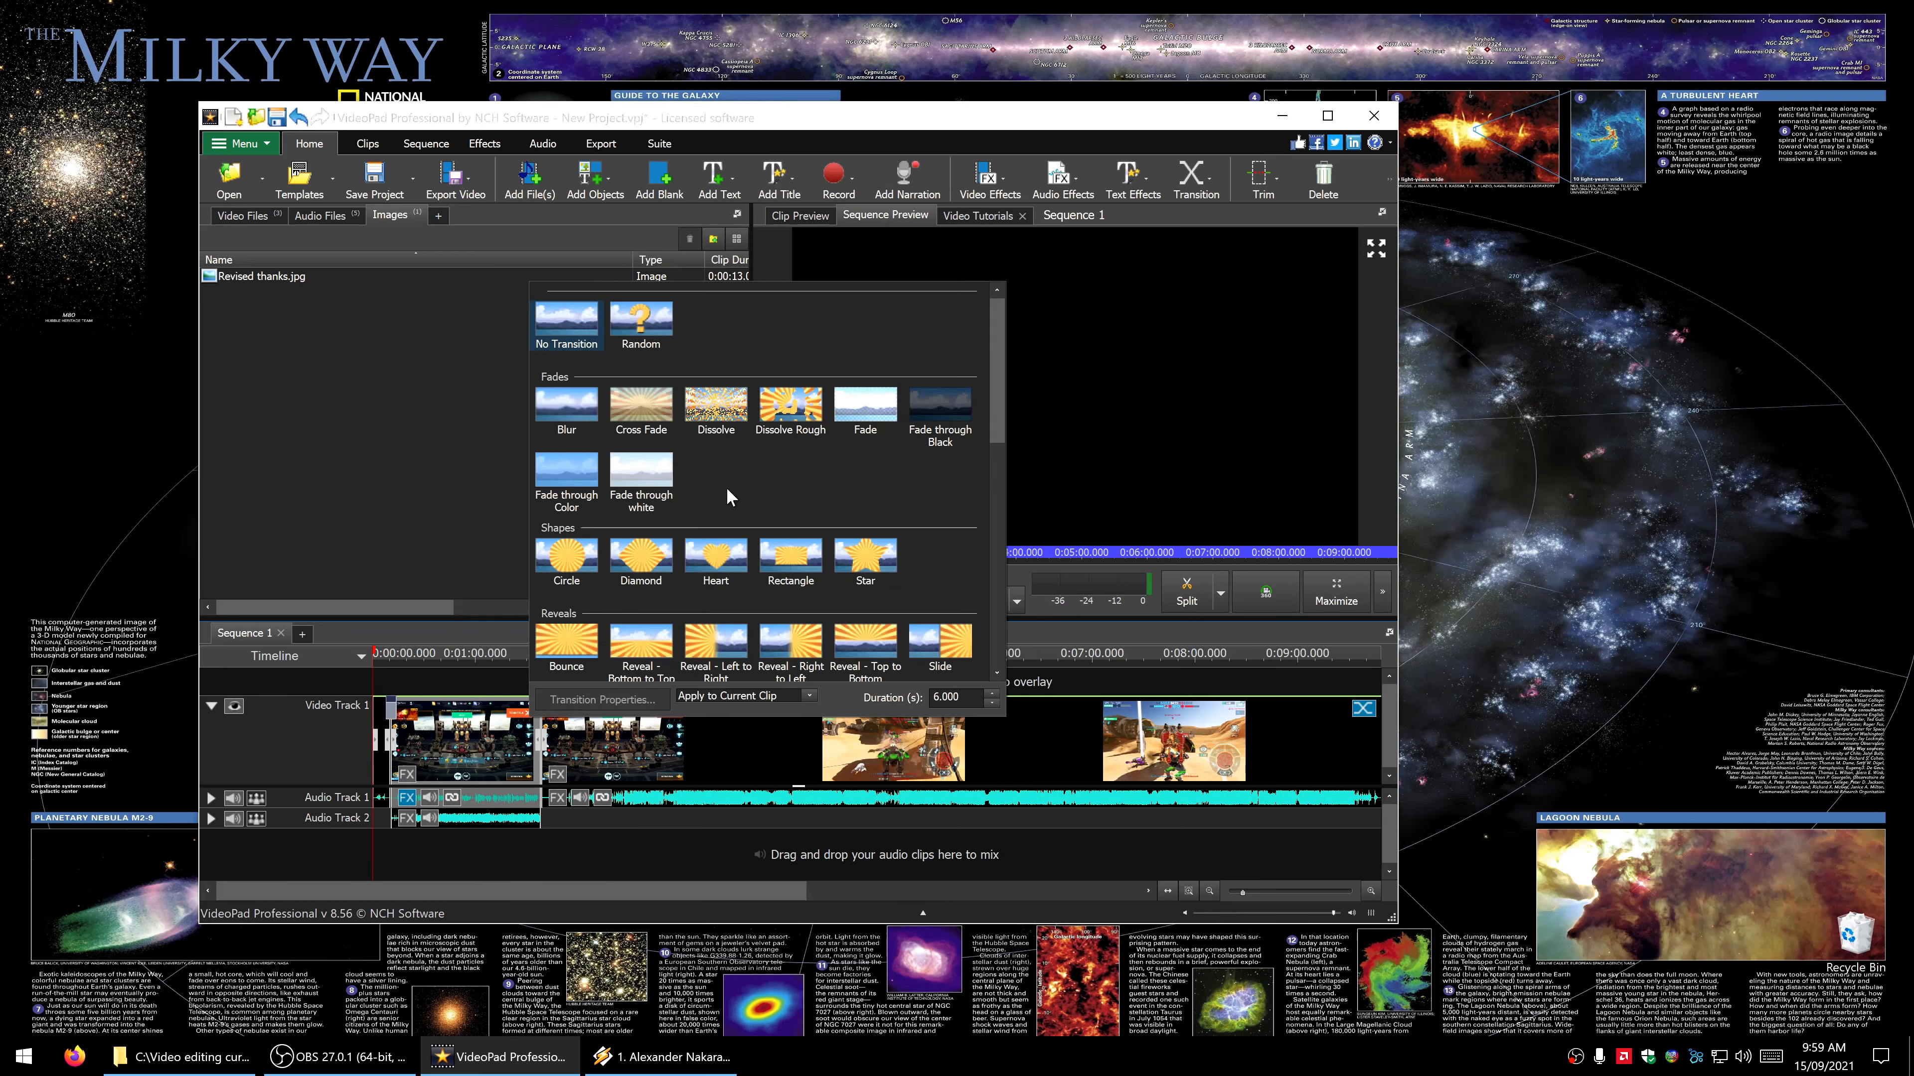
scroll(725, 489, down, 5)
double_click(713, 480)
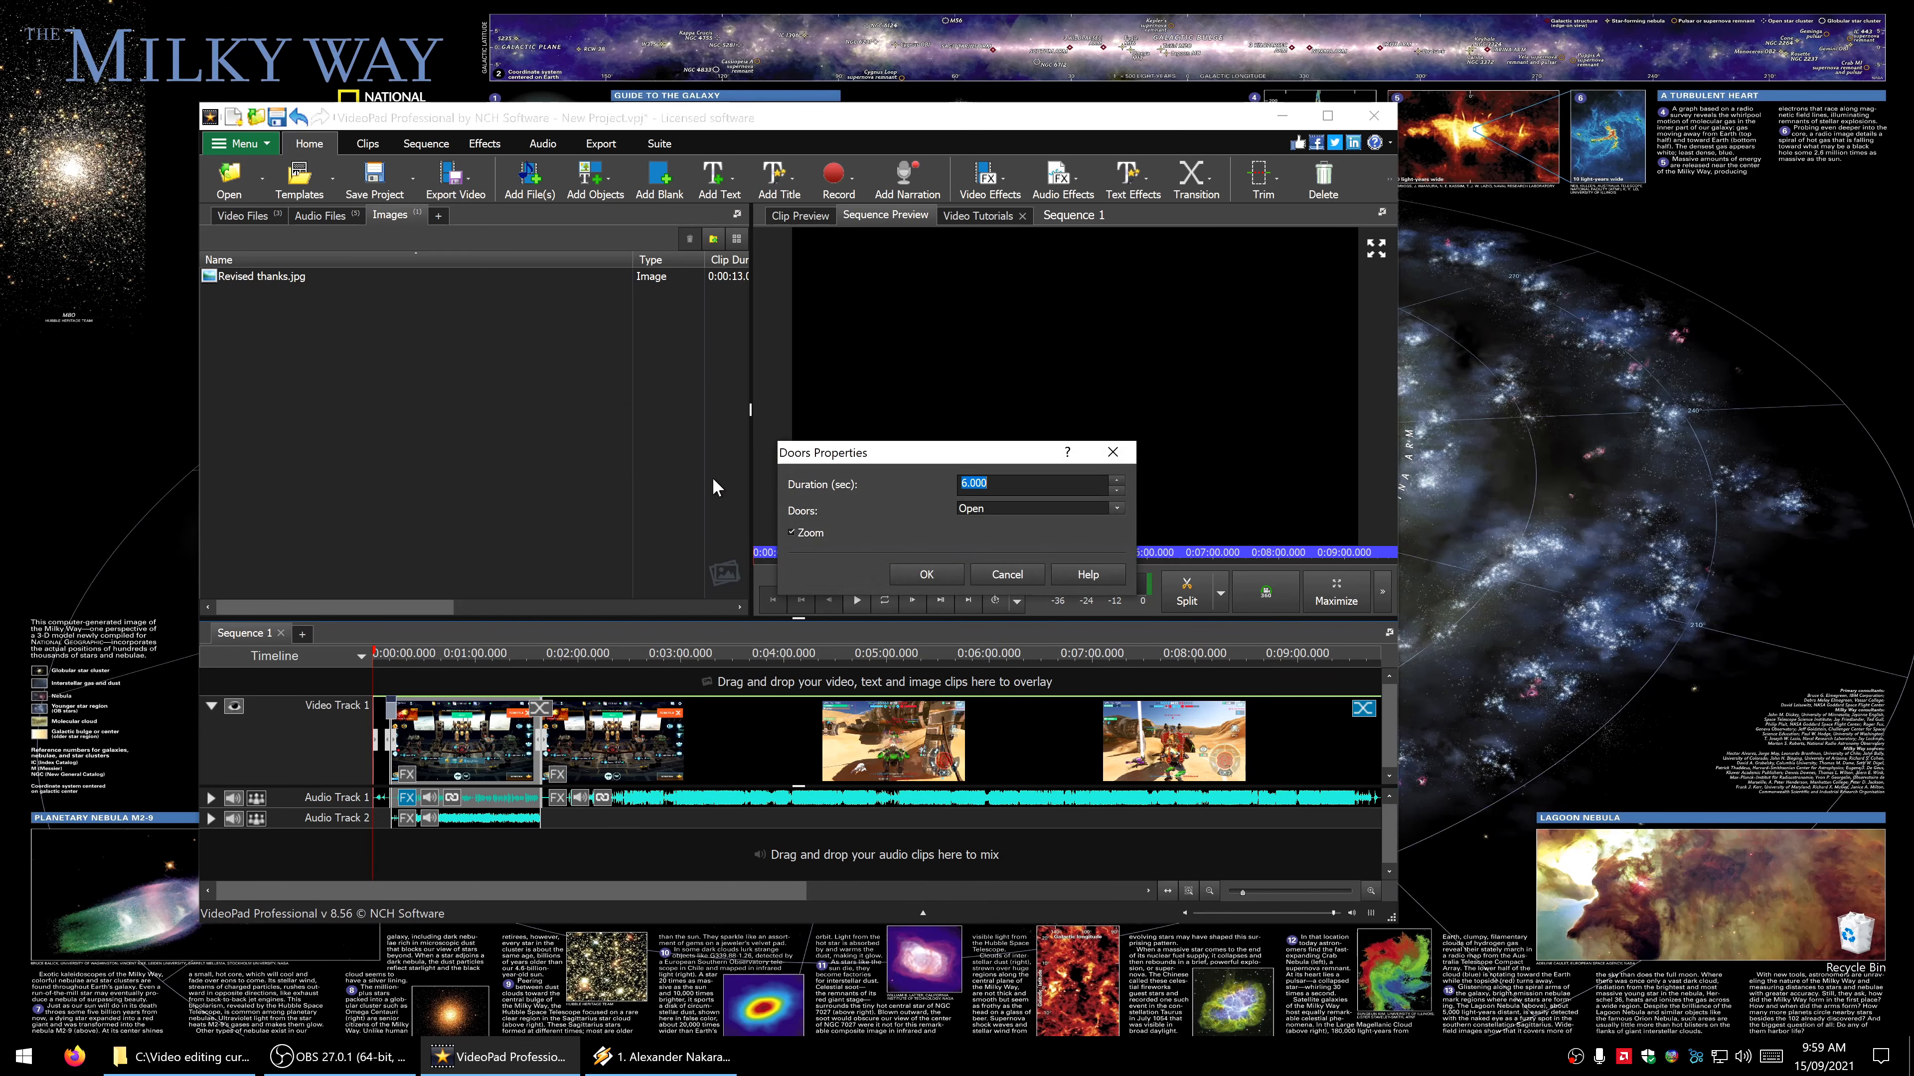
click(921, 575)
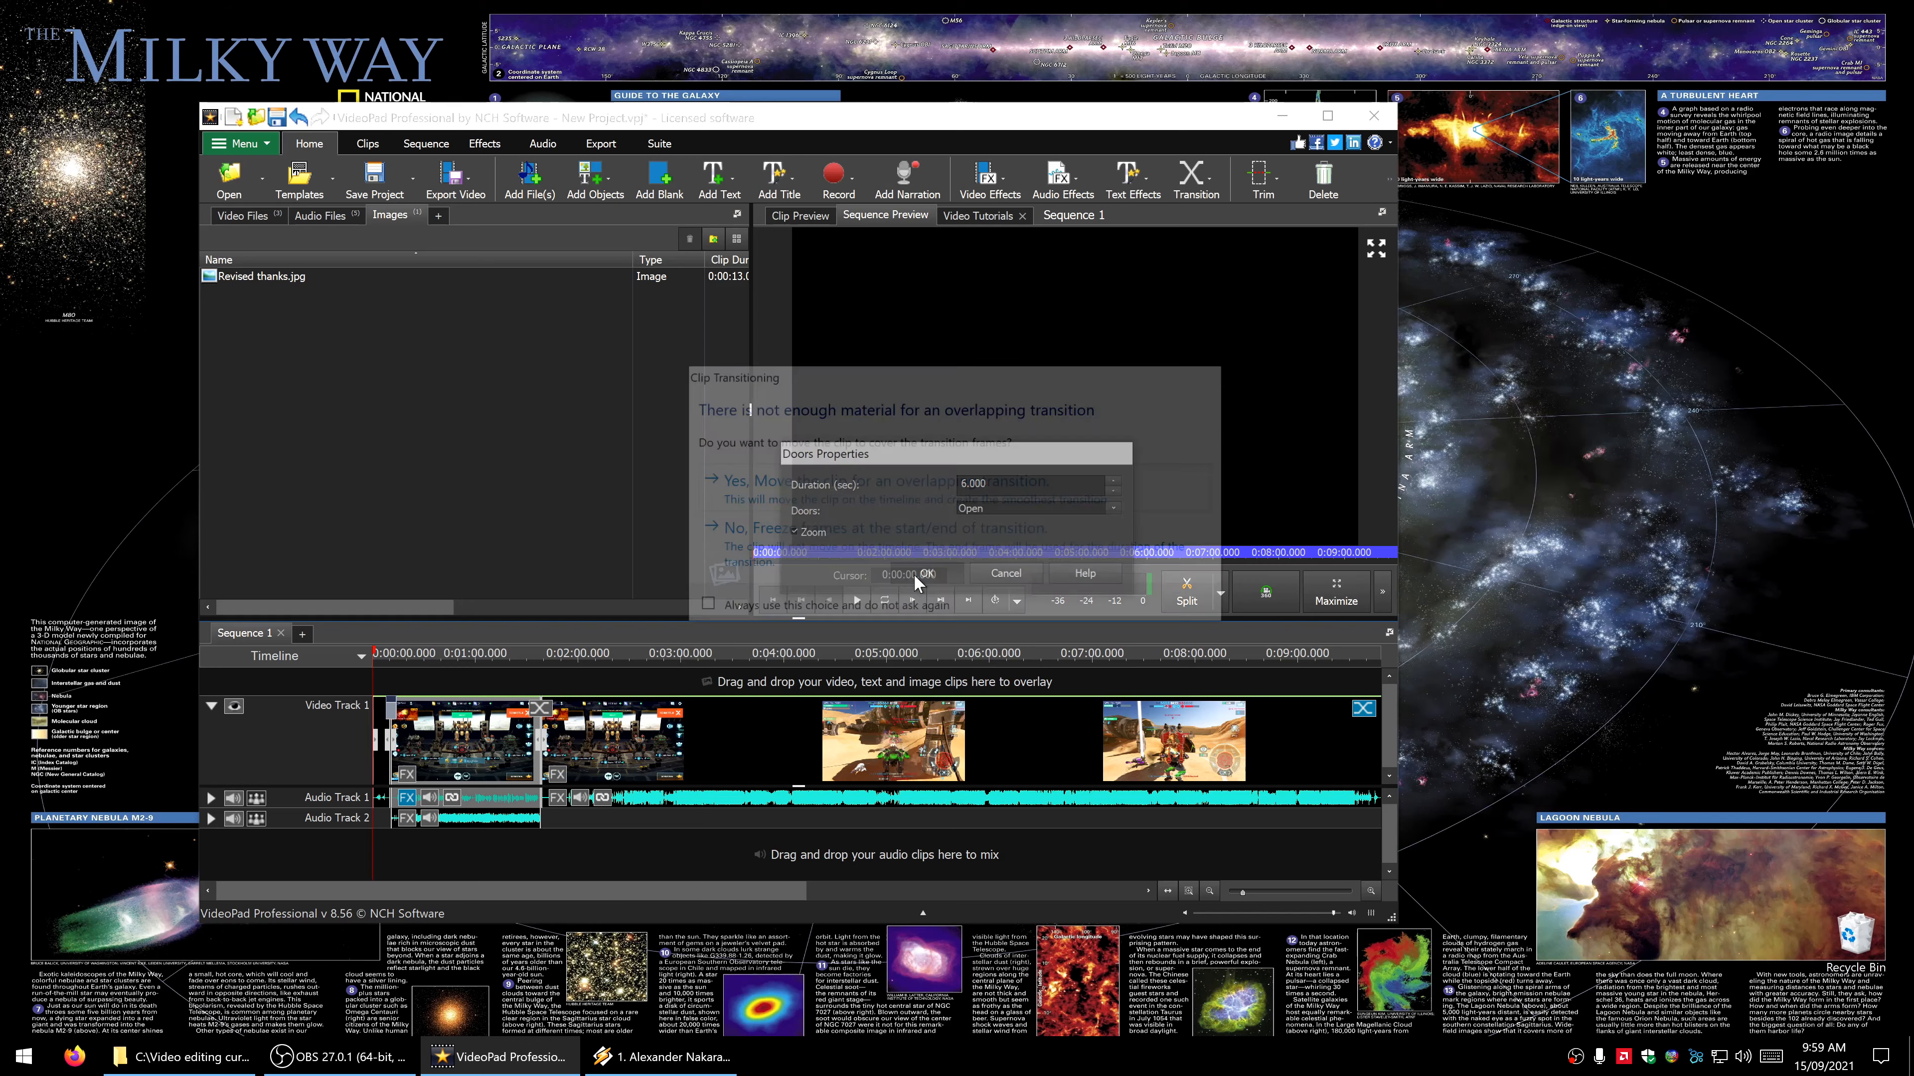
click(895, 561)
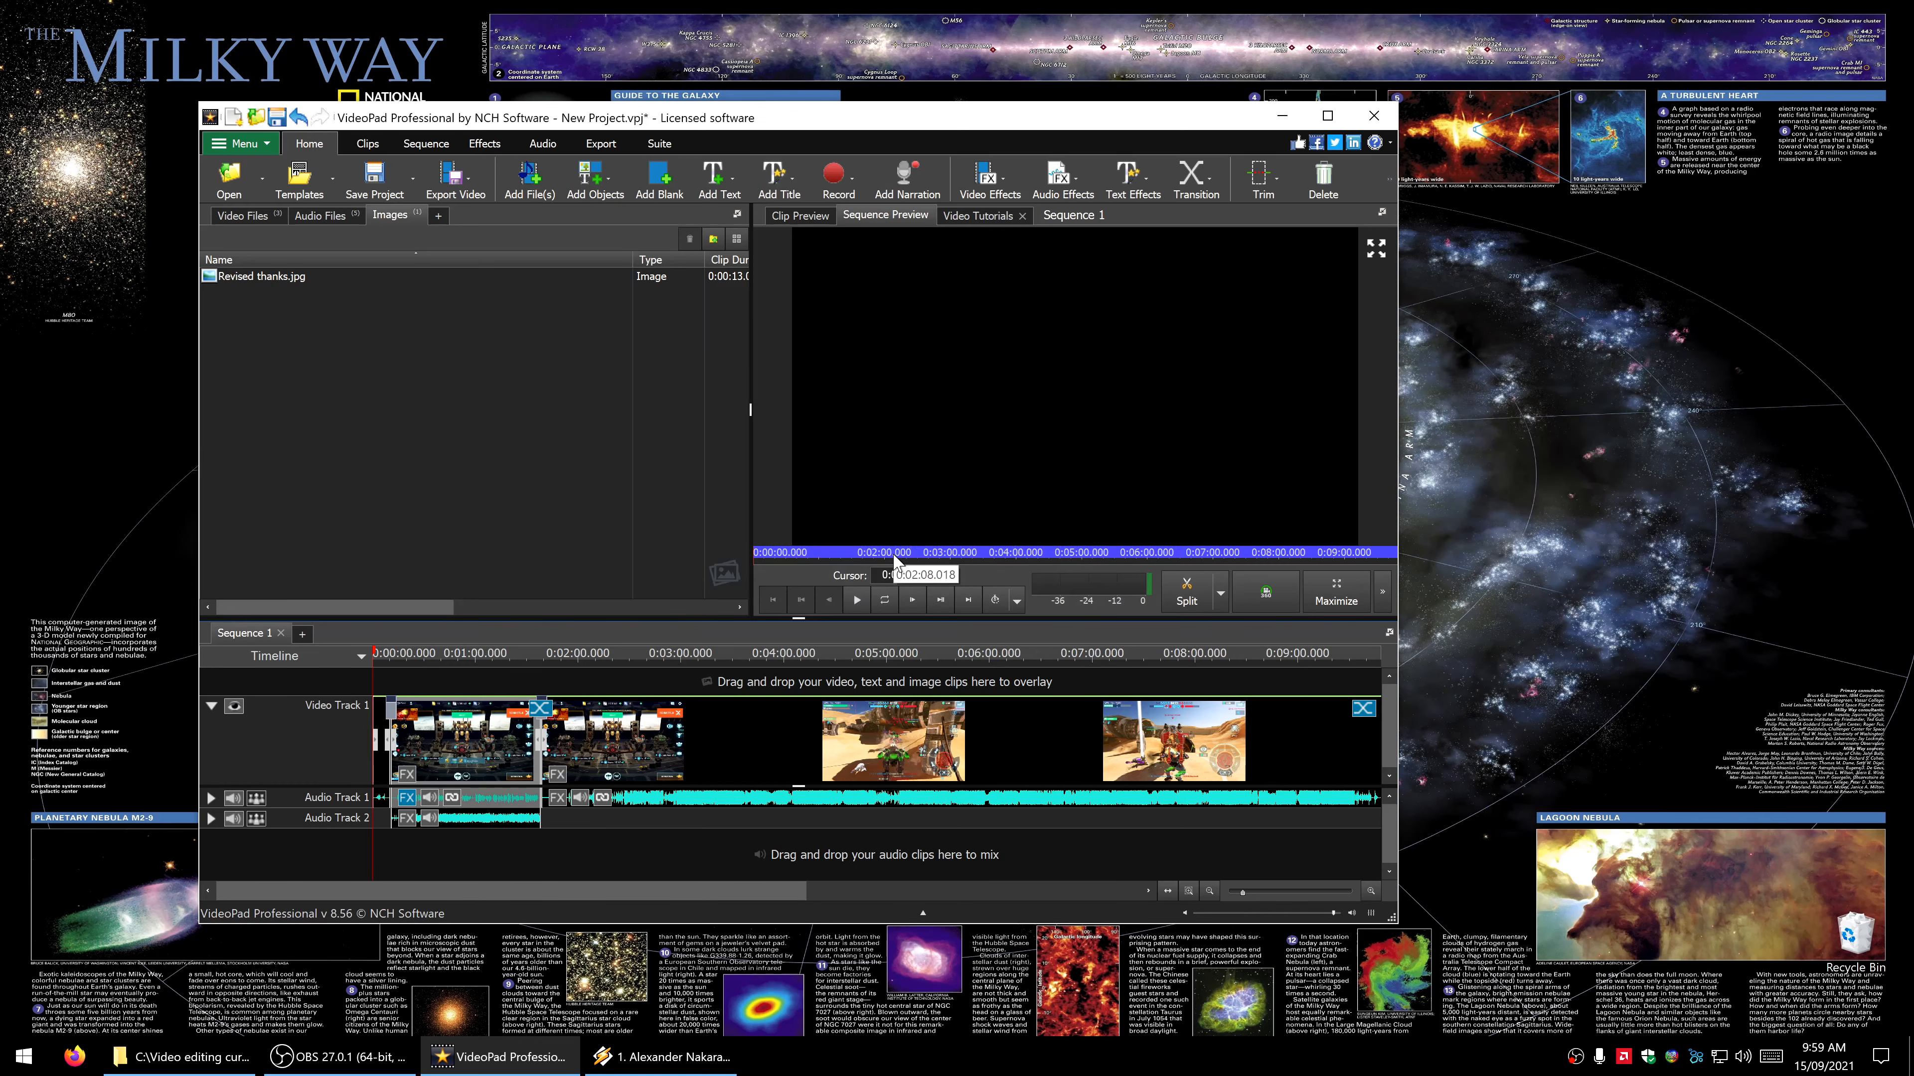
- Add the music track 270 Sandstorm.flac to Audio Track 2 directly after the first music clip
click(320, 218)
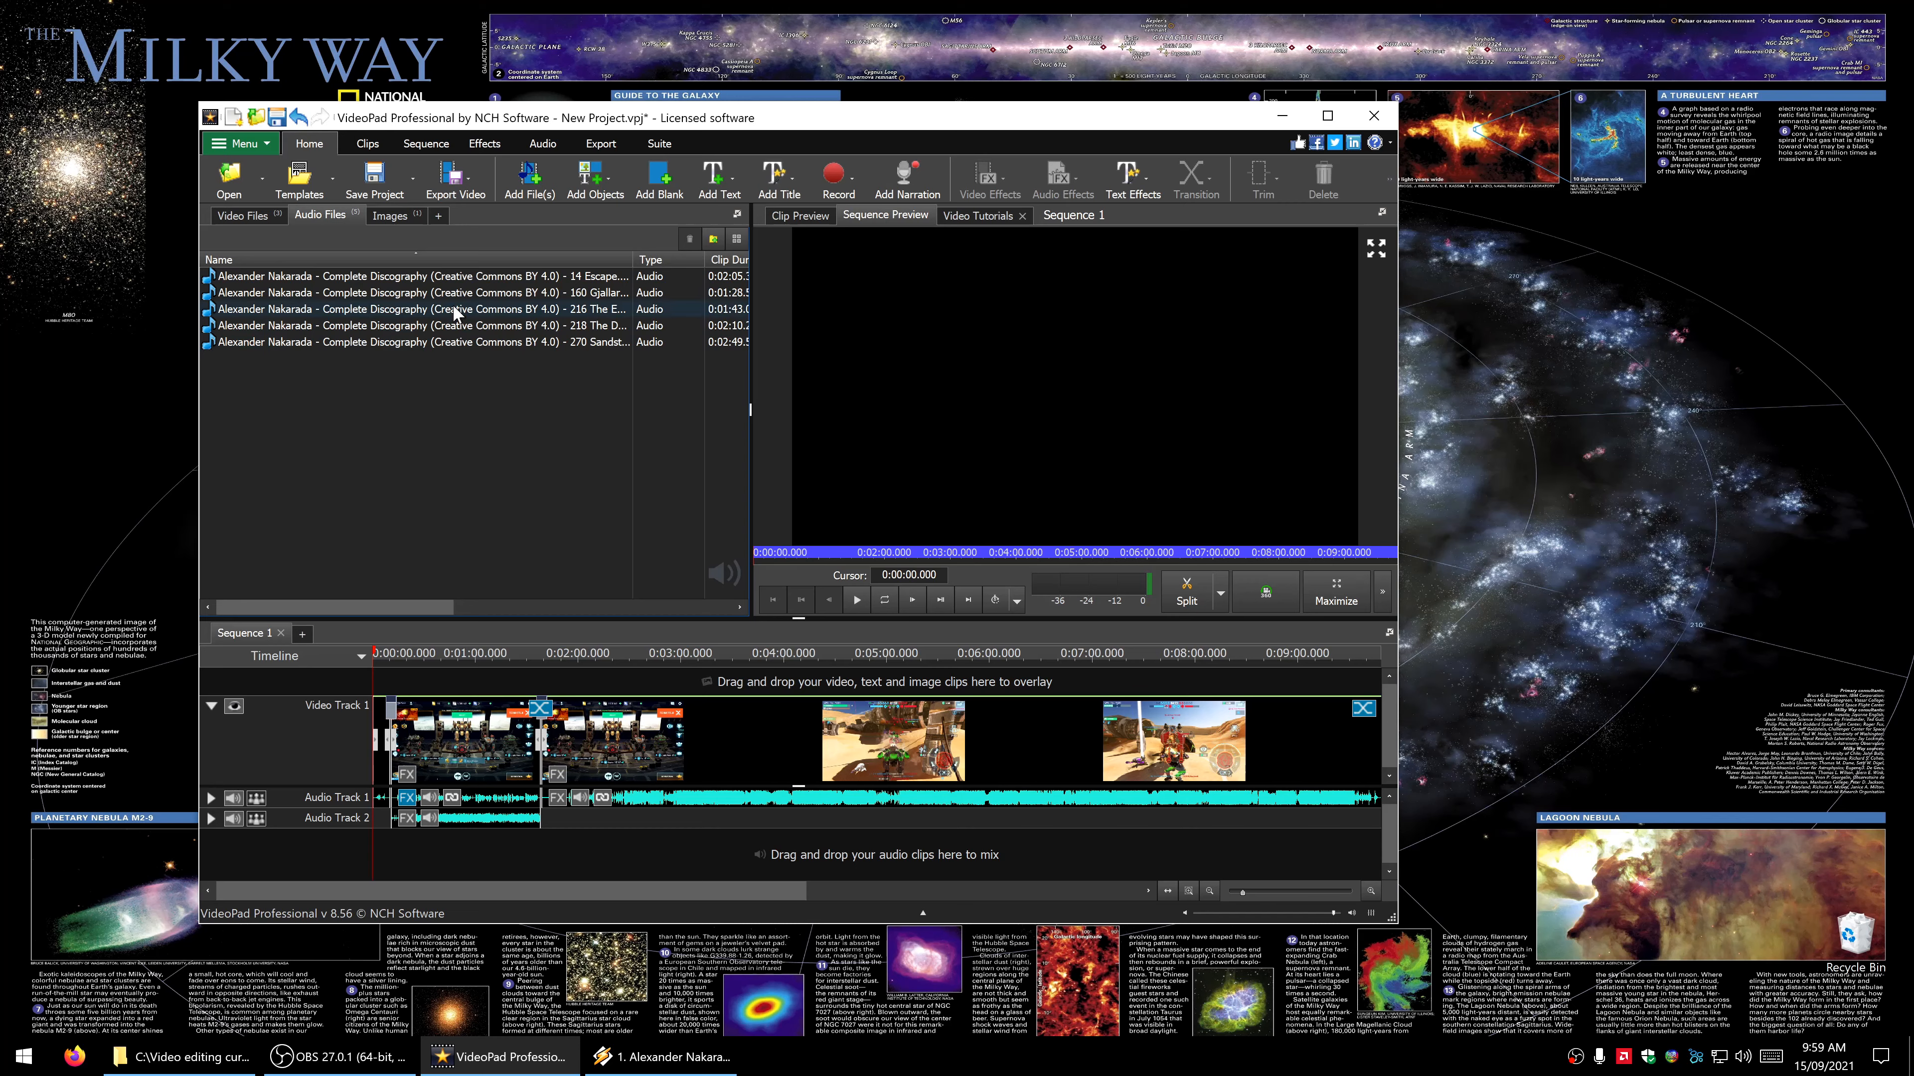
click(402, 344)
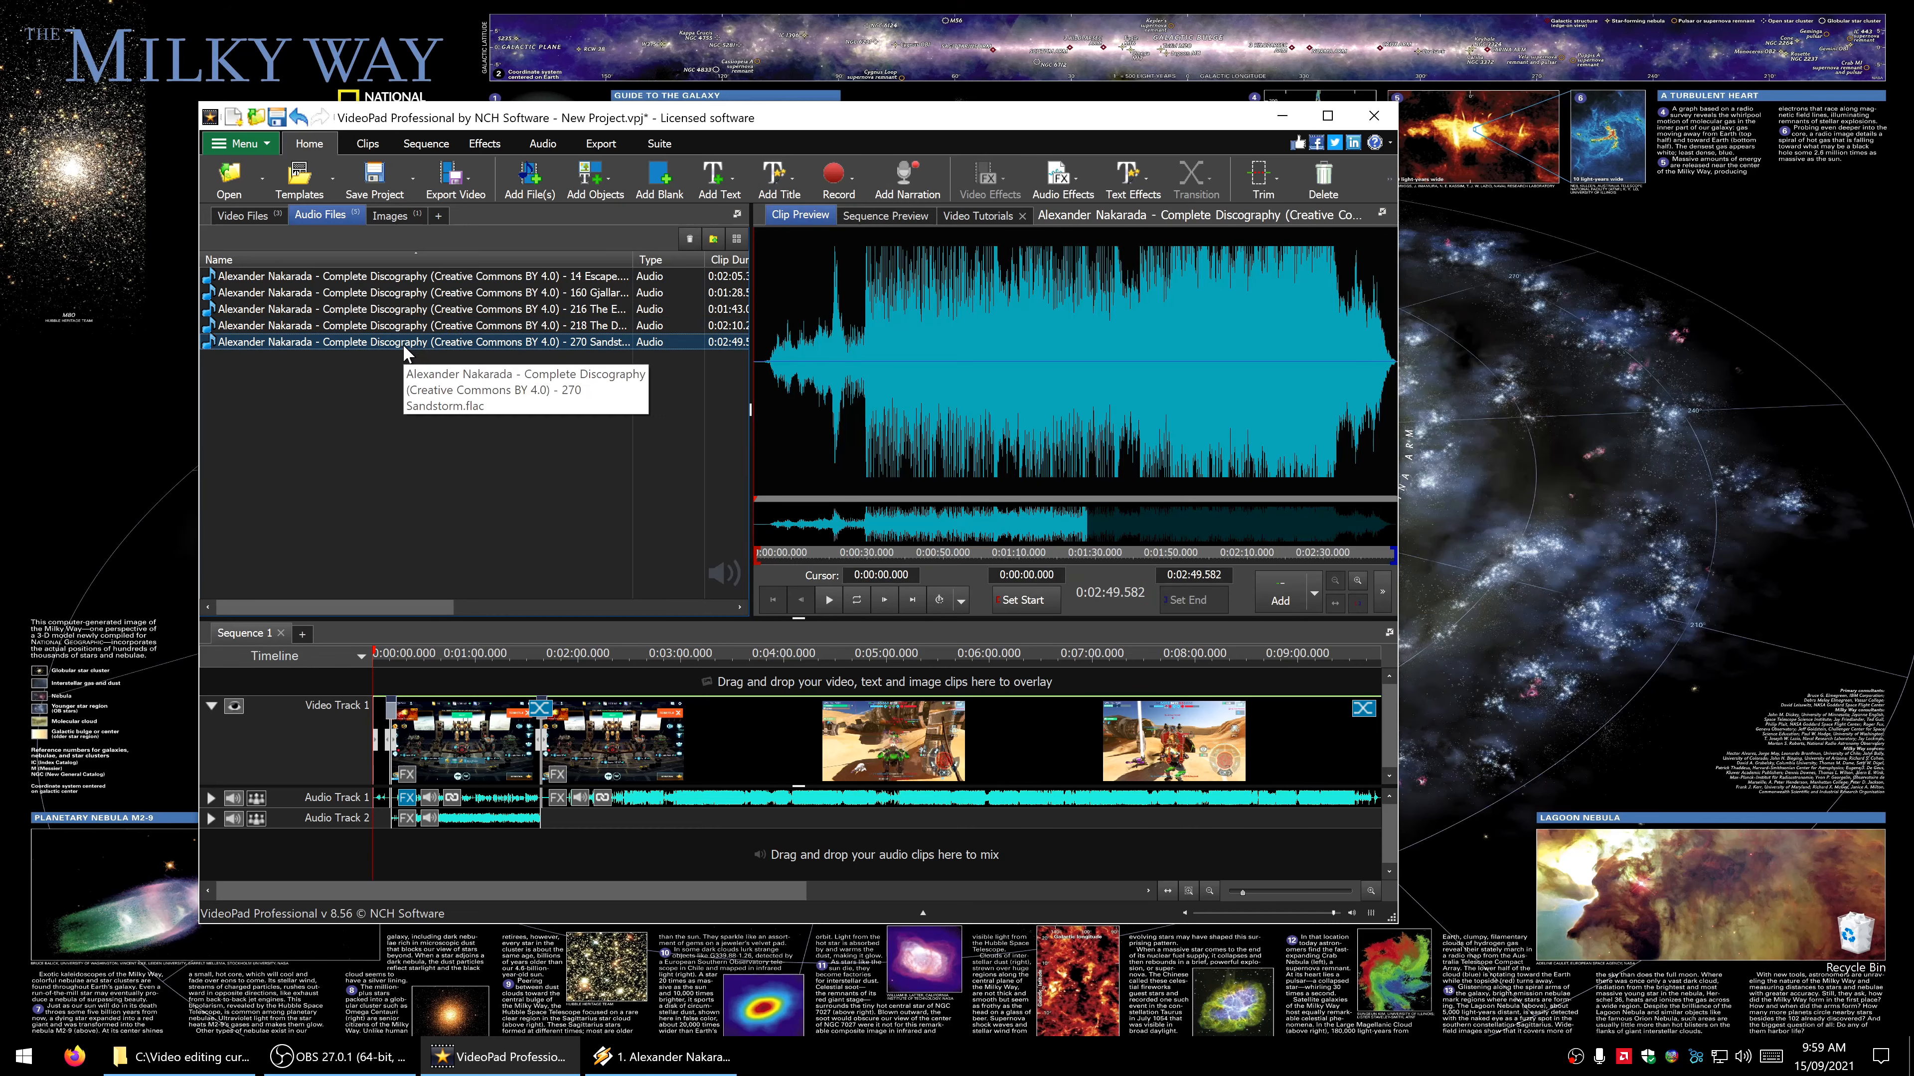
drag(407, 350, 550, 830)
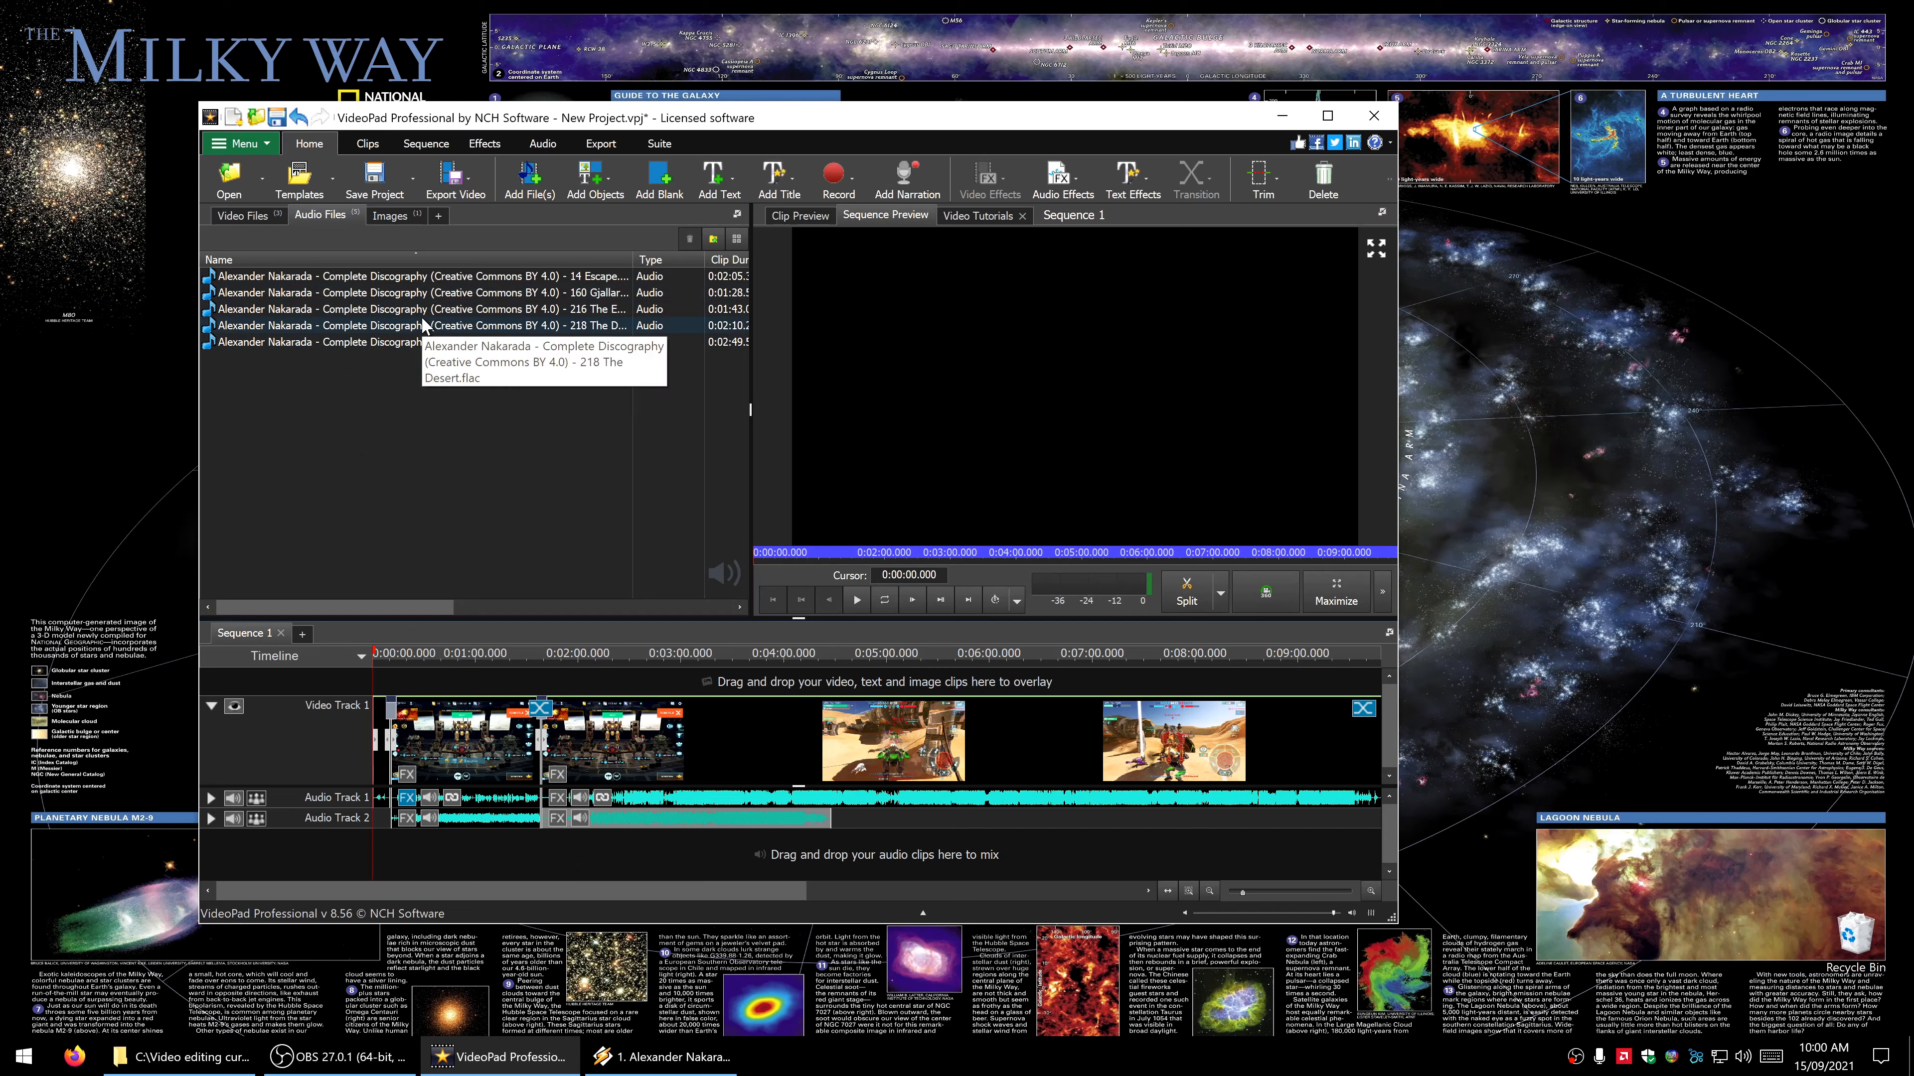
- Place 218 The Desert.flac on a new audio track near the end of the Sandstorm clip and expand Audio Tracks 3 and 2
click(424, 325)
drag(423, 325, 825, 853)
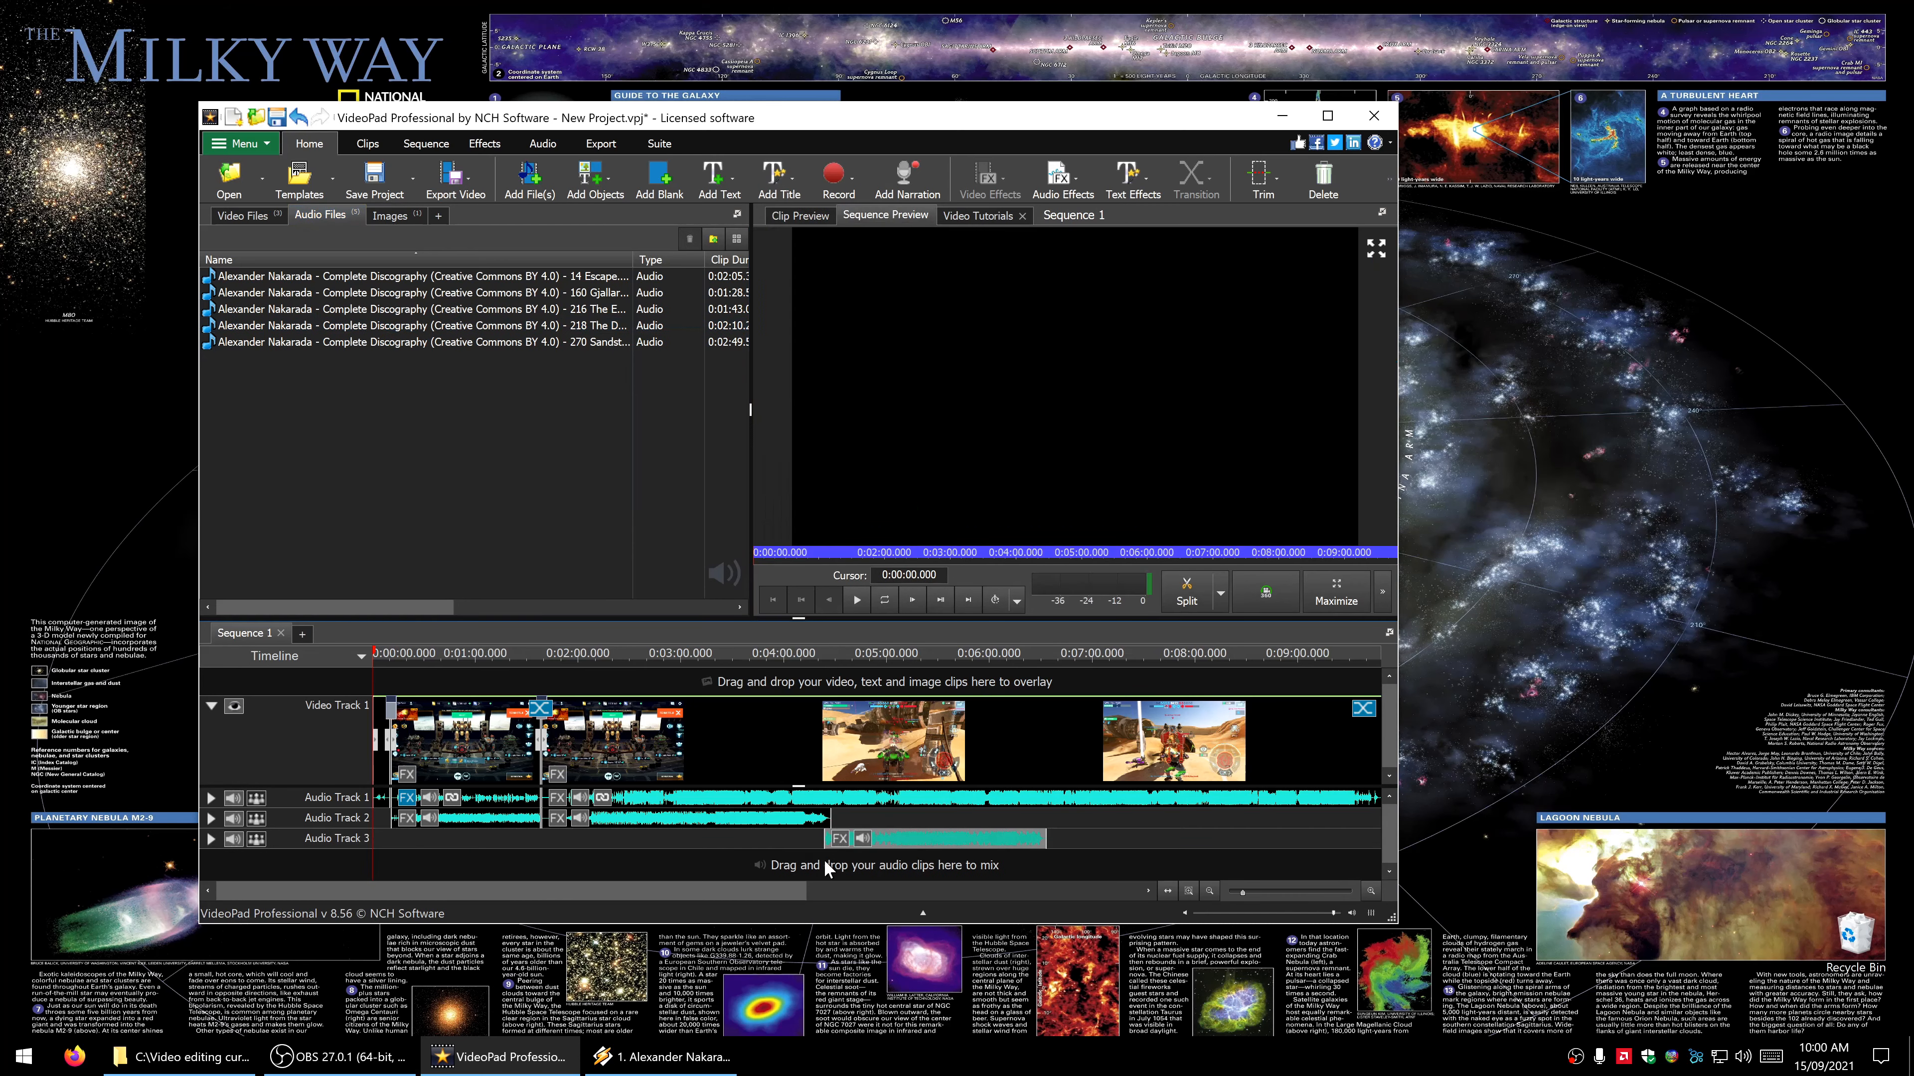
click(210, 838)
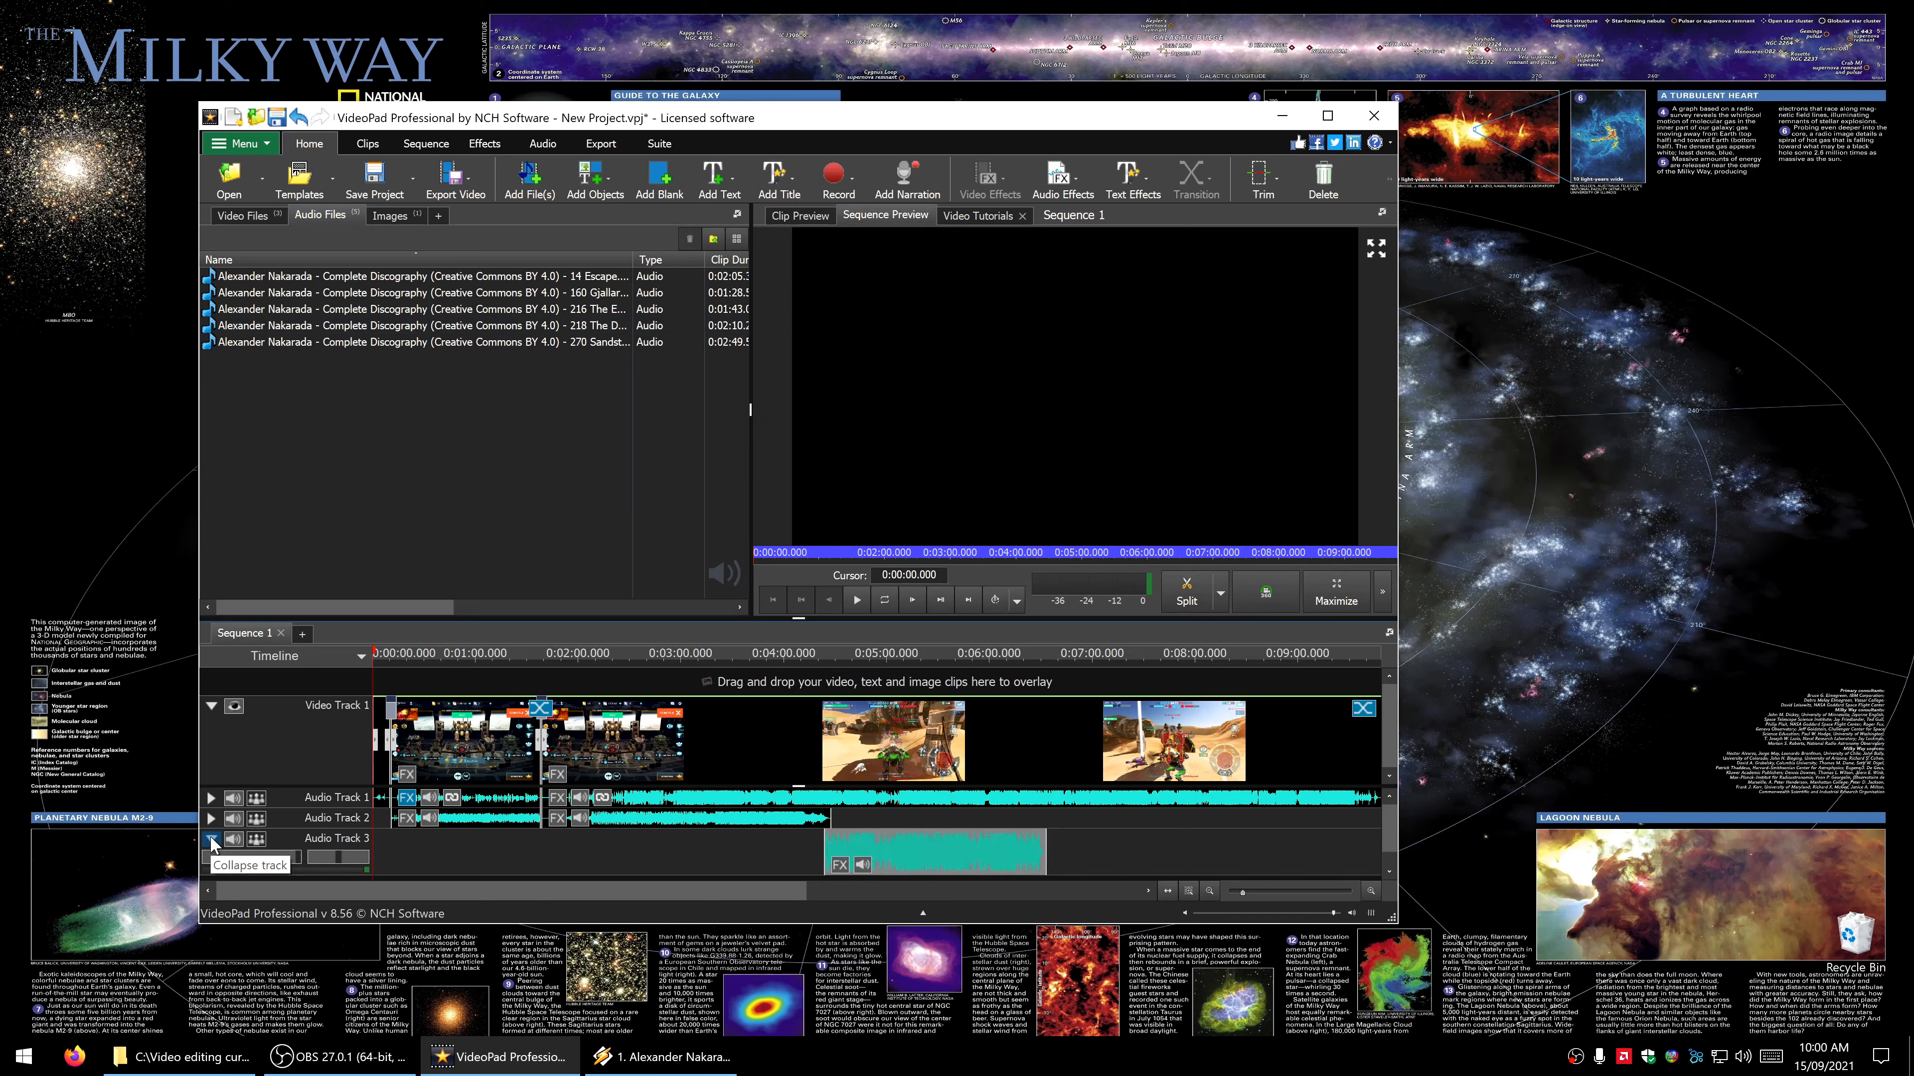
click(212, 821)
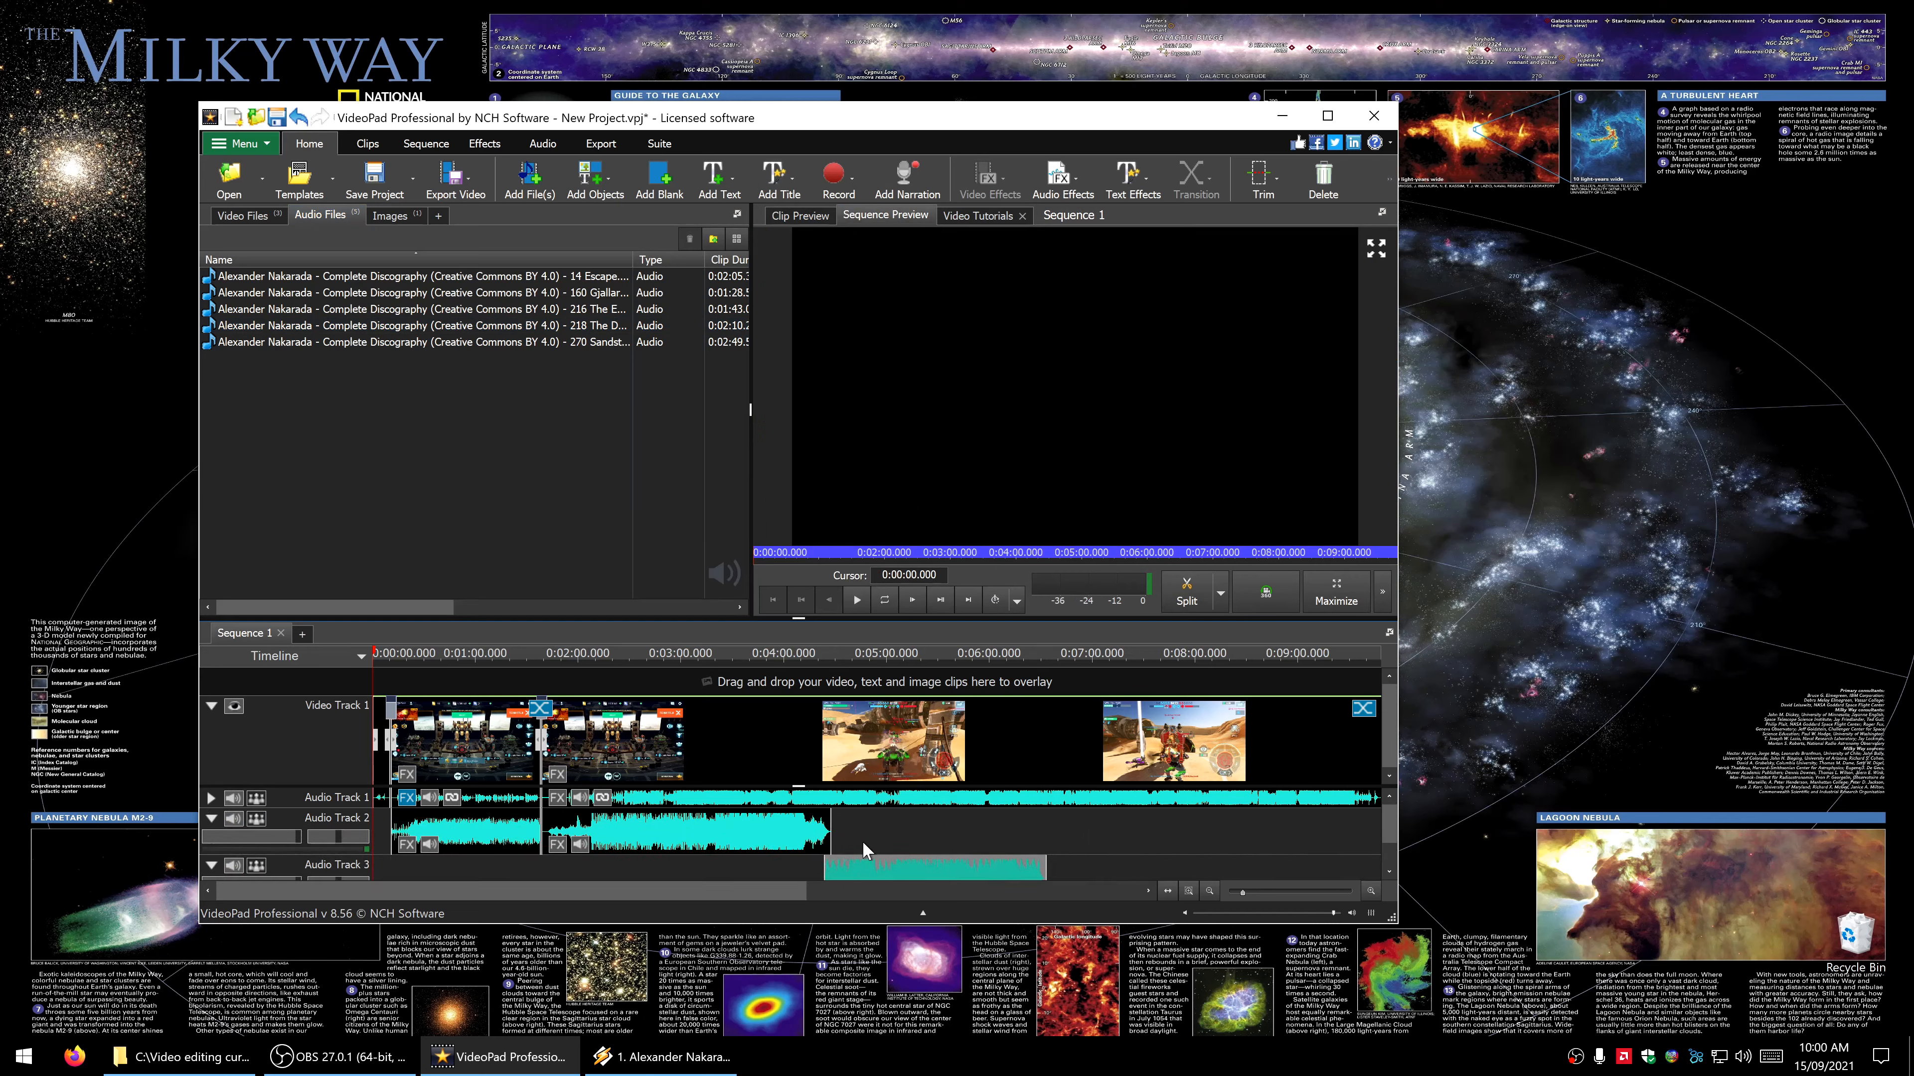
scroll(876, 859, down, 1)
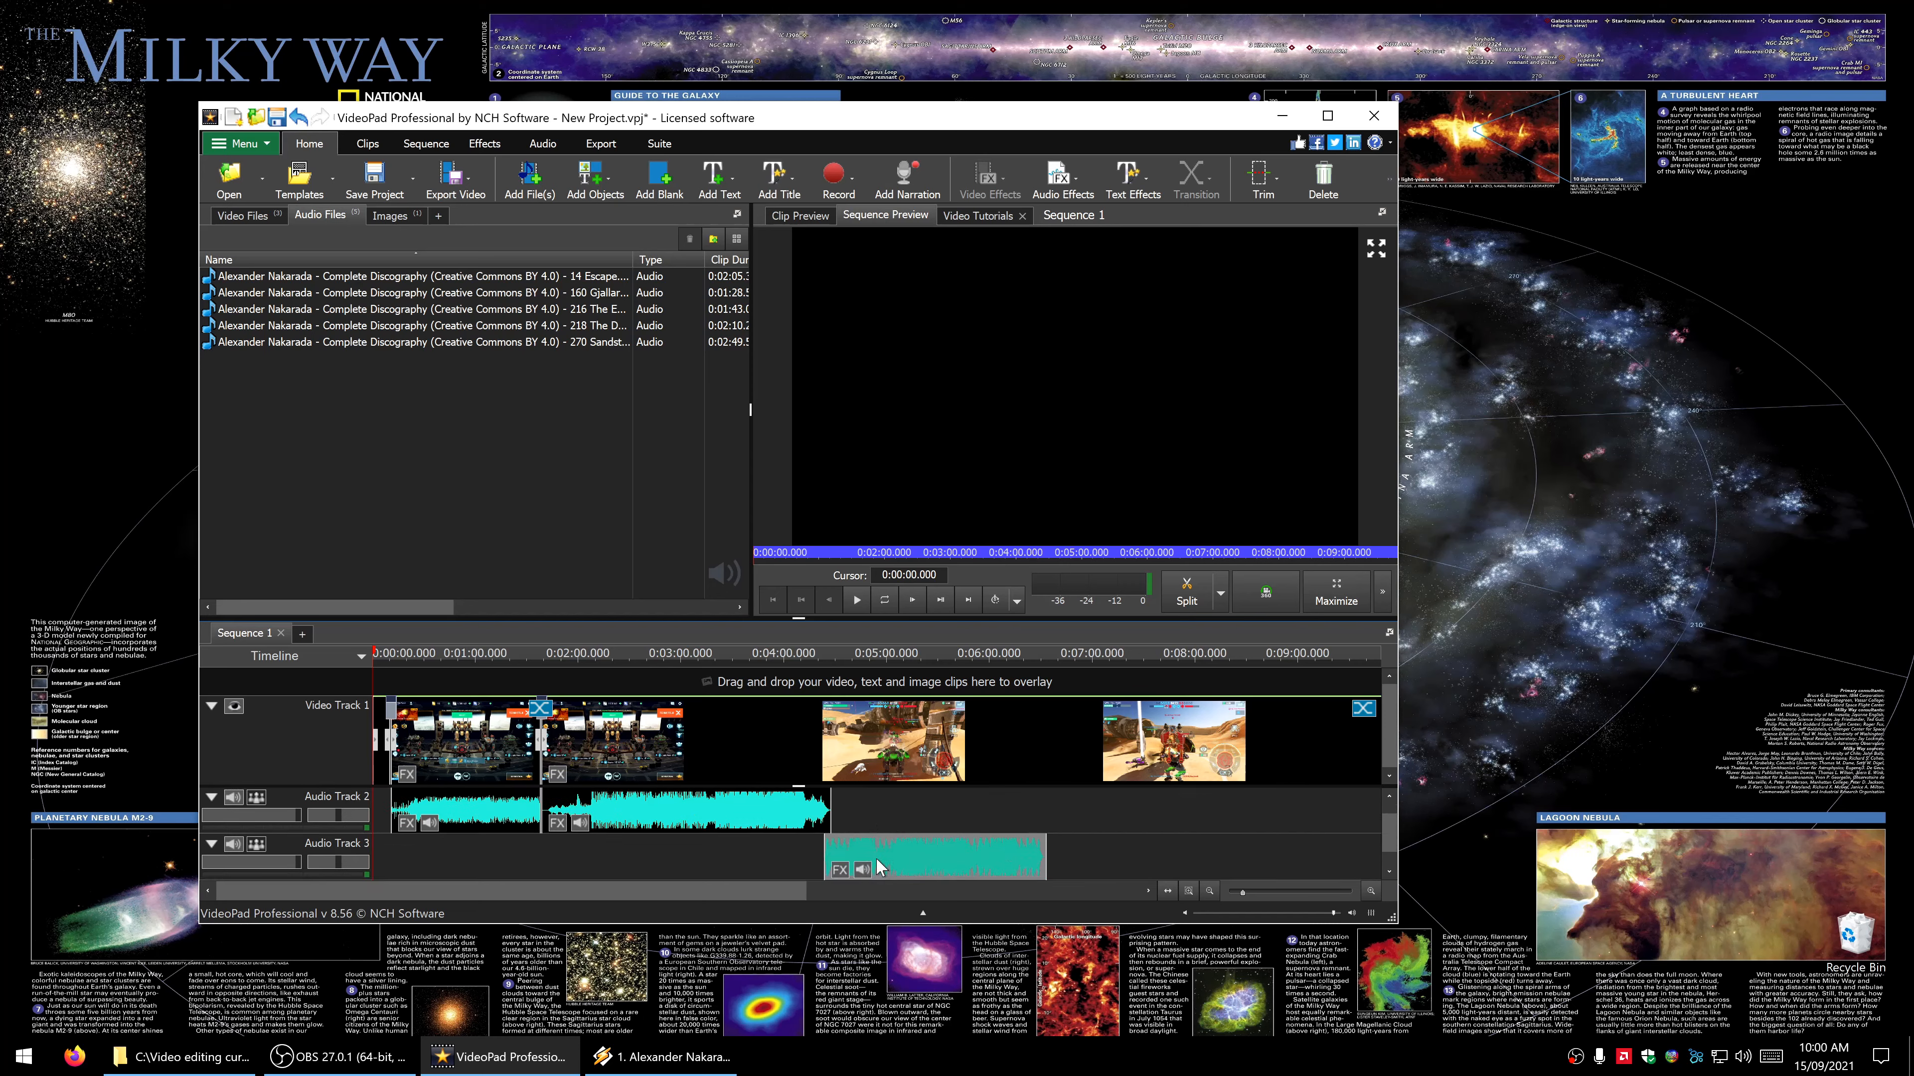
- Shift the music clip on Audio Track 3 to an offset of about 0:04:25, near the end of the Sandstorm clip
click(876, 858)
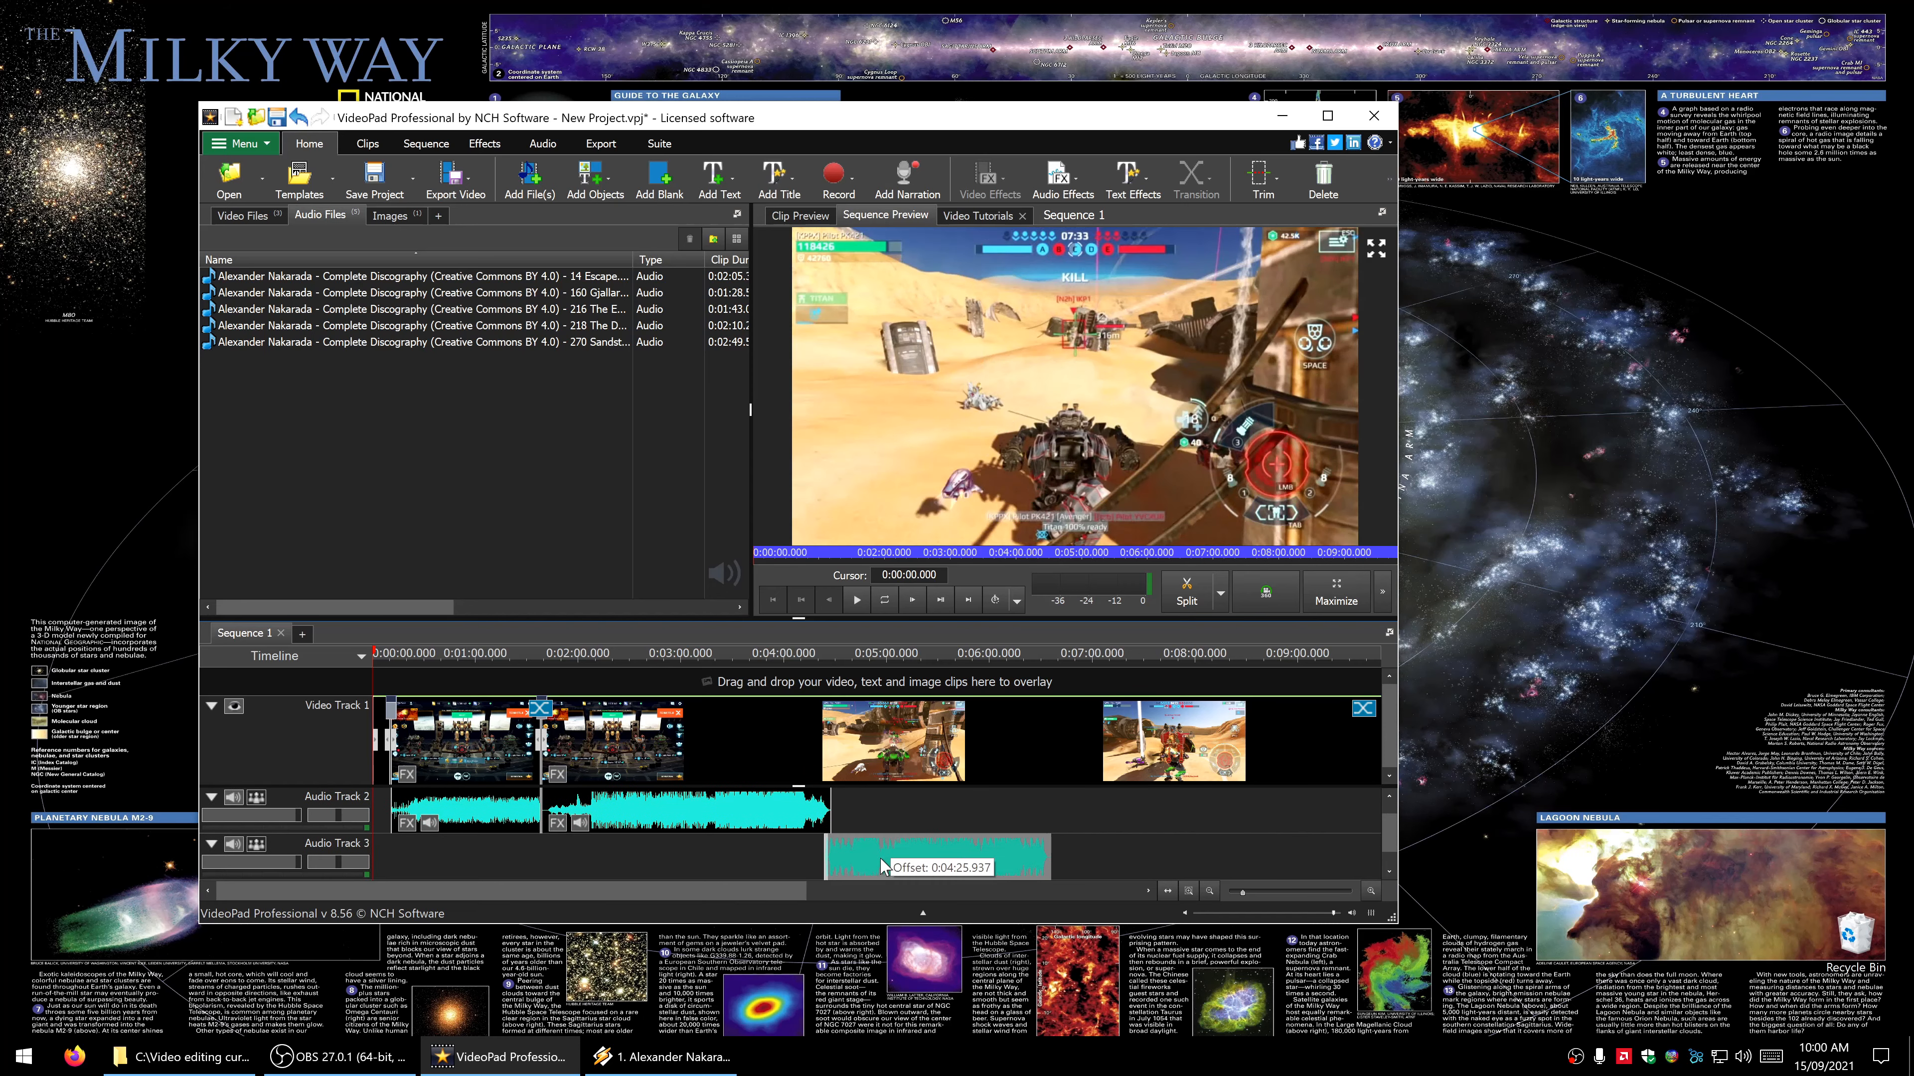
drag(879, 859, 880, 858)
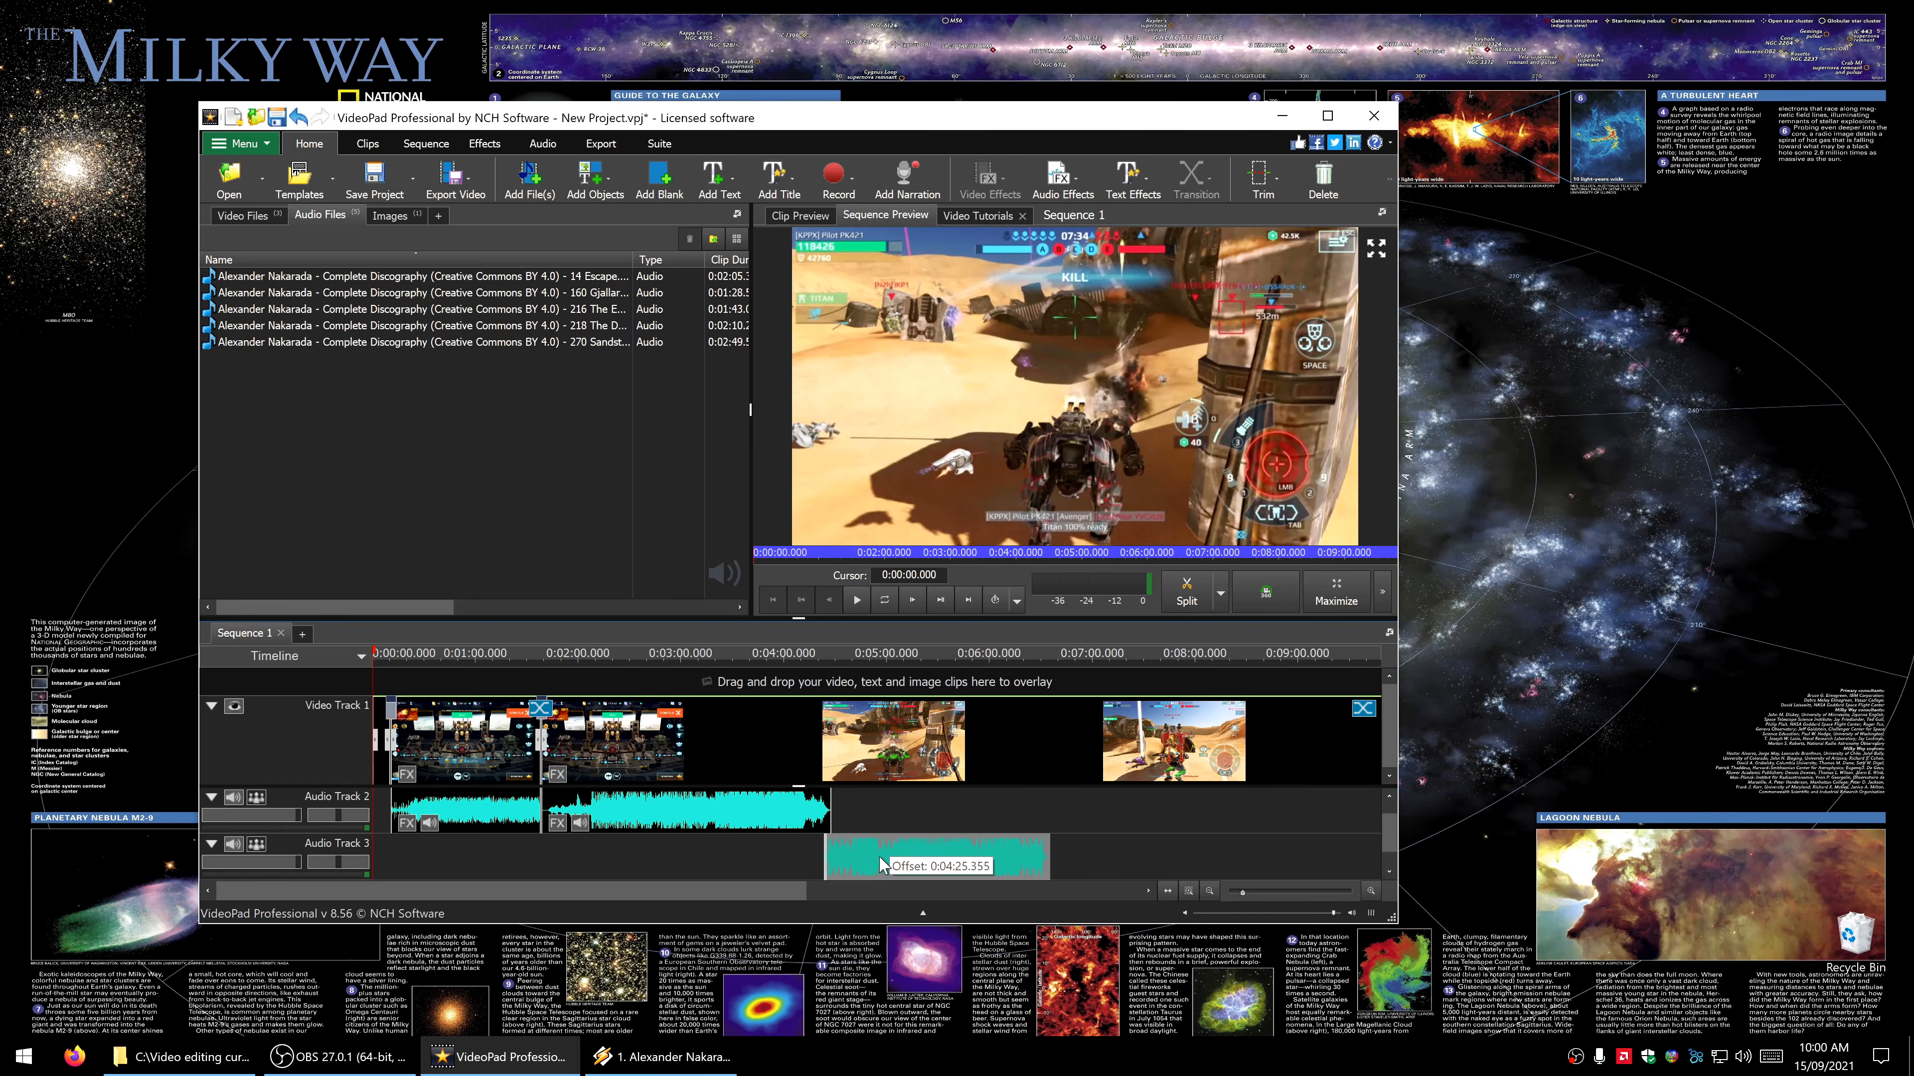
drag(883, 863, 883, 865)
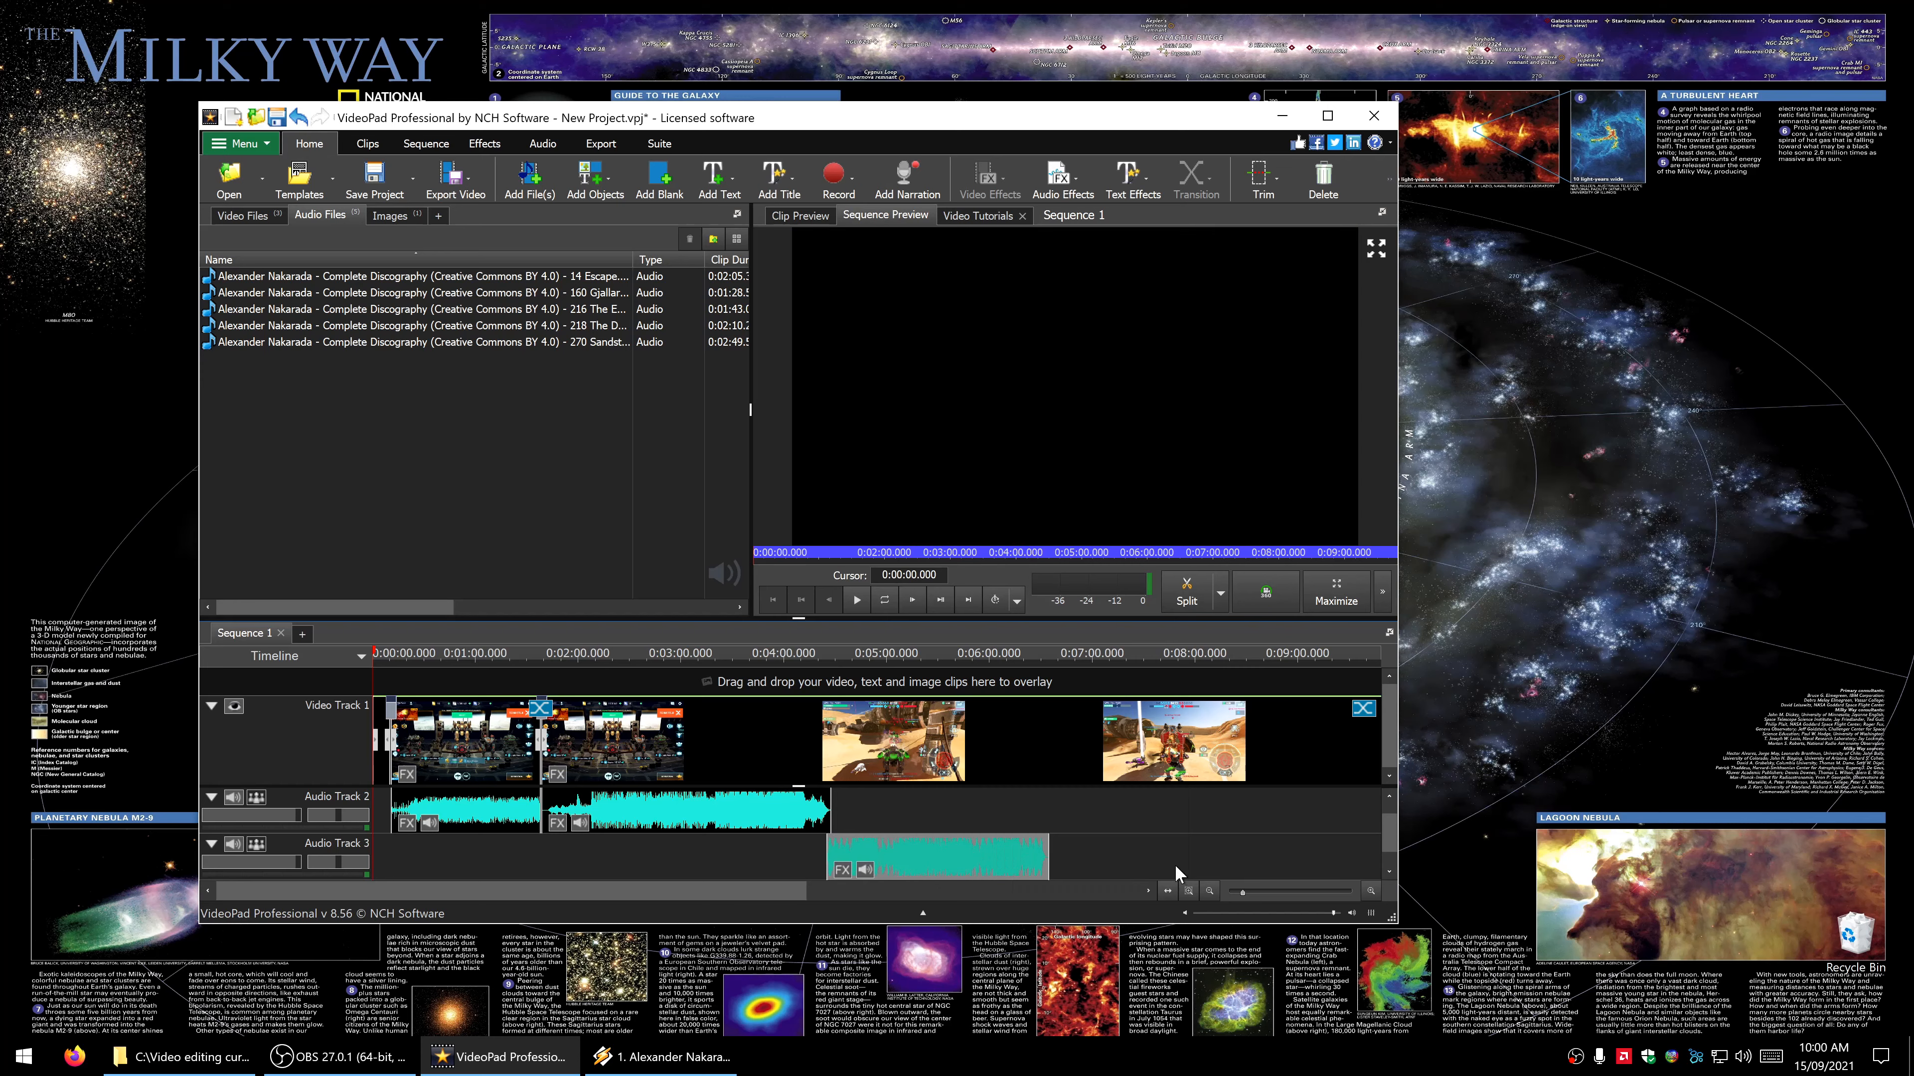
- Add the music track 216 The Enemy.flac to Audio Track 2, starting where The Desert clip on Audio Track 3 ends
click(455, 309)
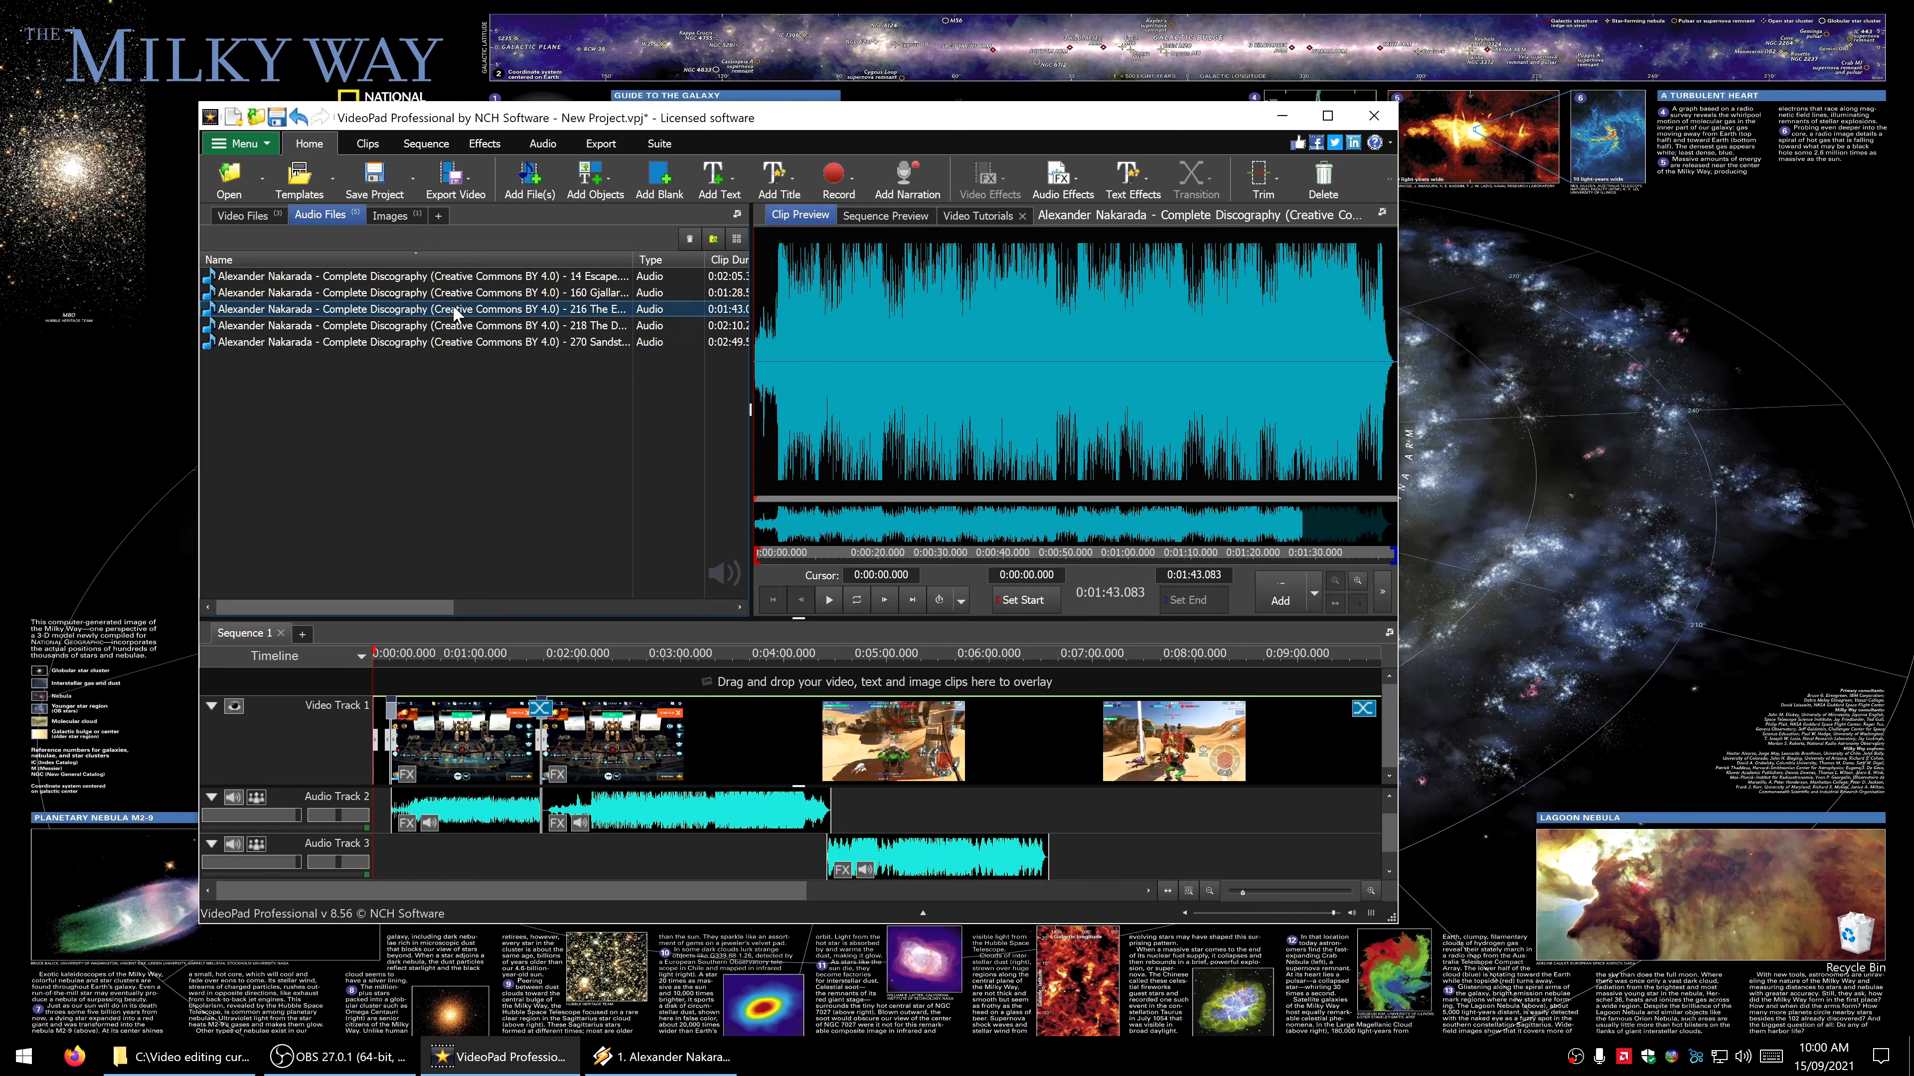
drag(455, 310, 1043, 816)
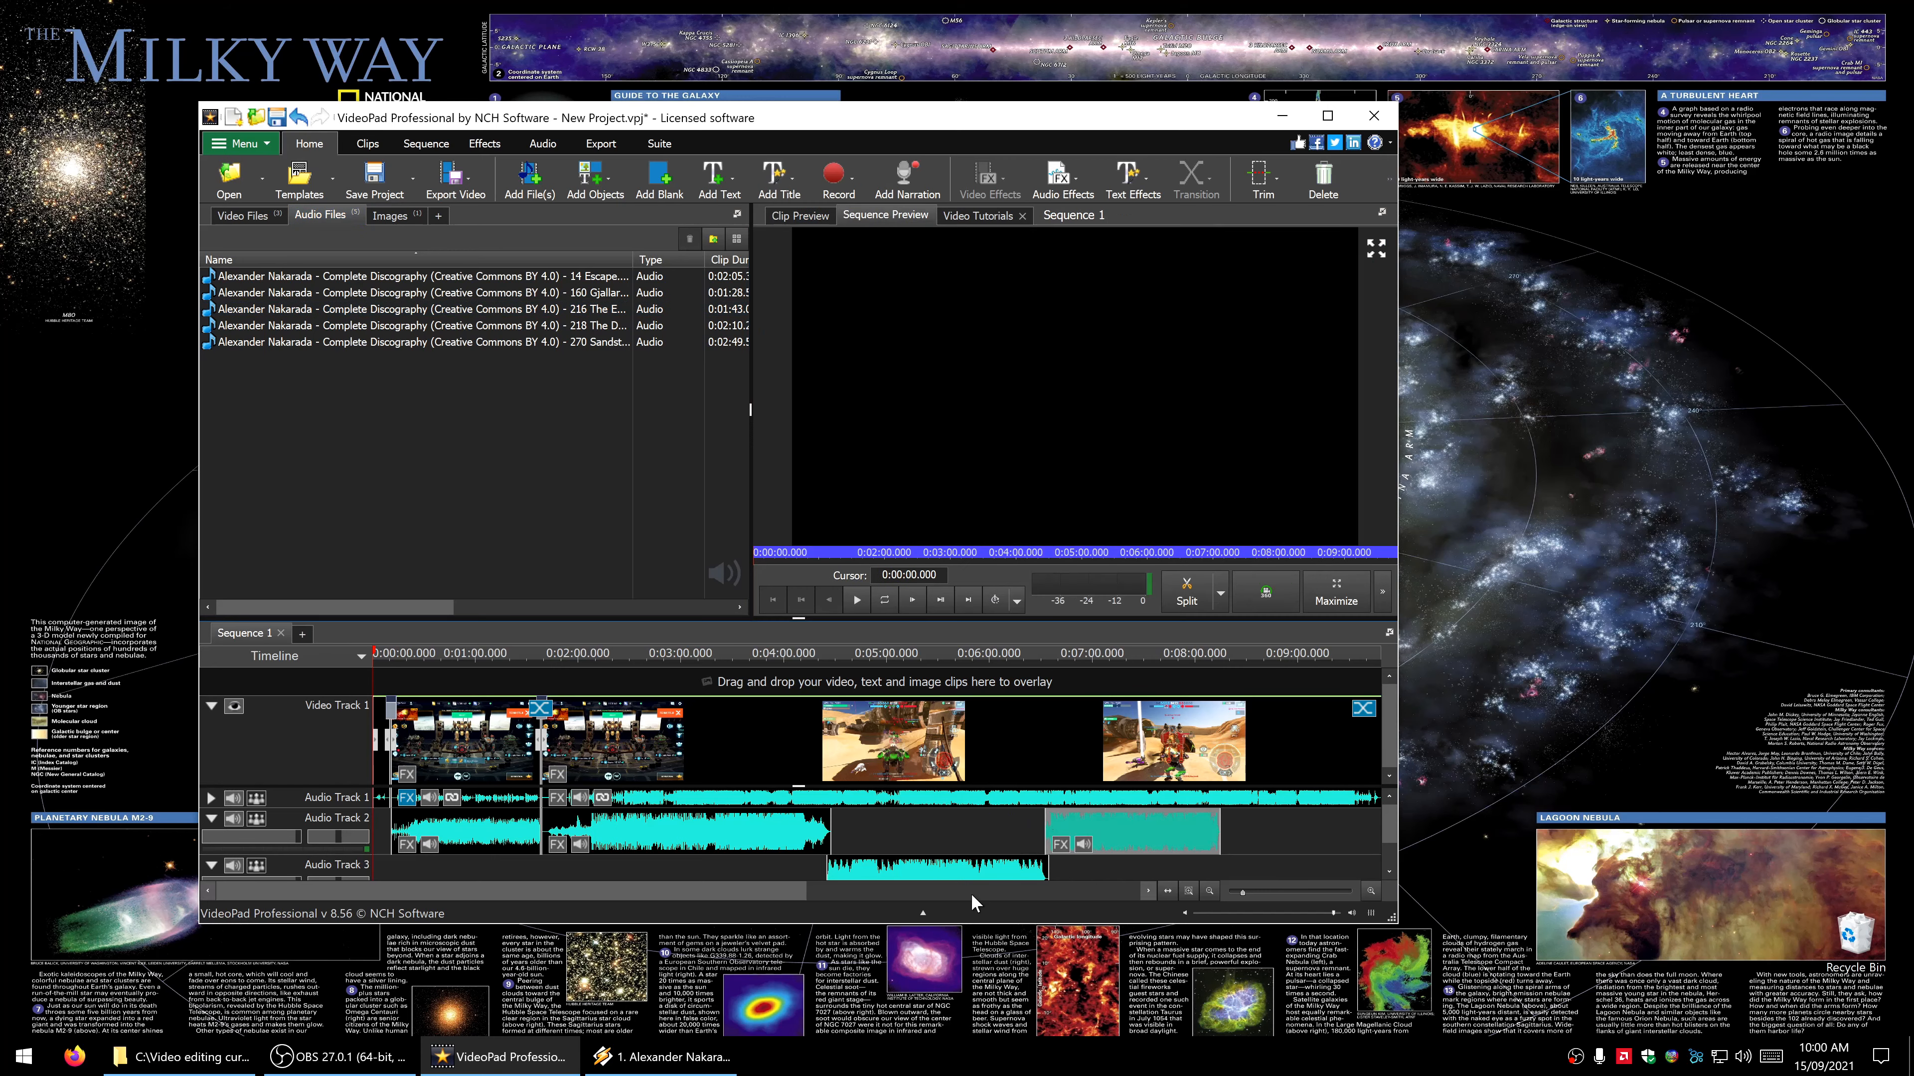
- Add the music file numbered 14 Escape to Audio Track 3, starting where The Enemy clip on Audio Track 2 ends
drag(740, 891, 848, 905)
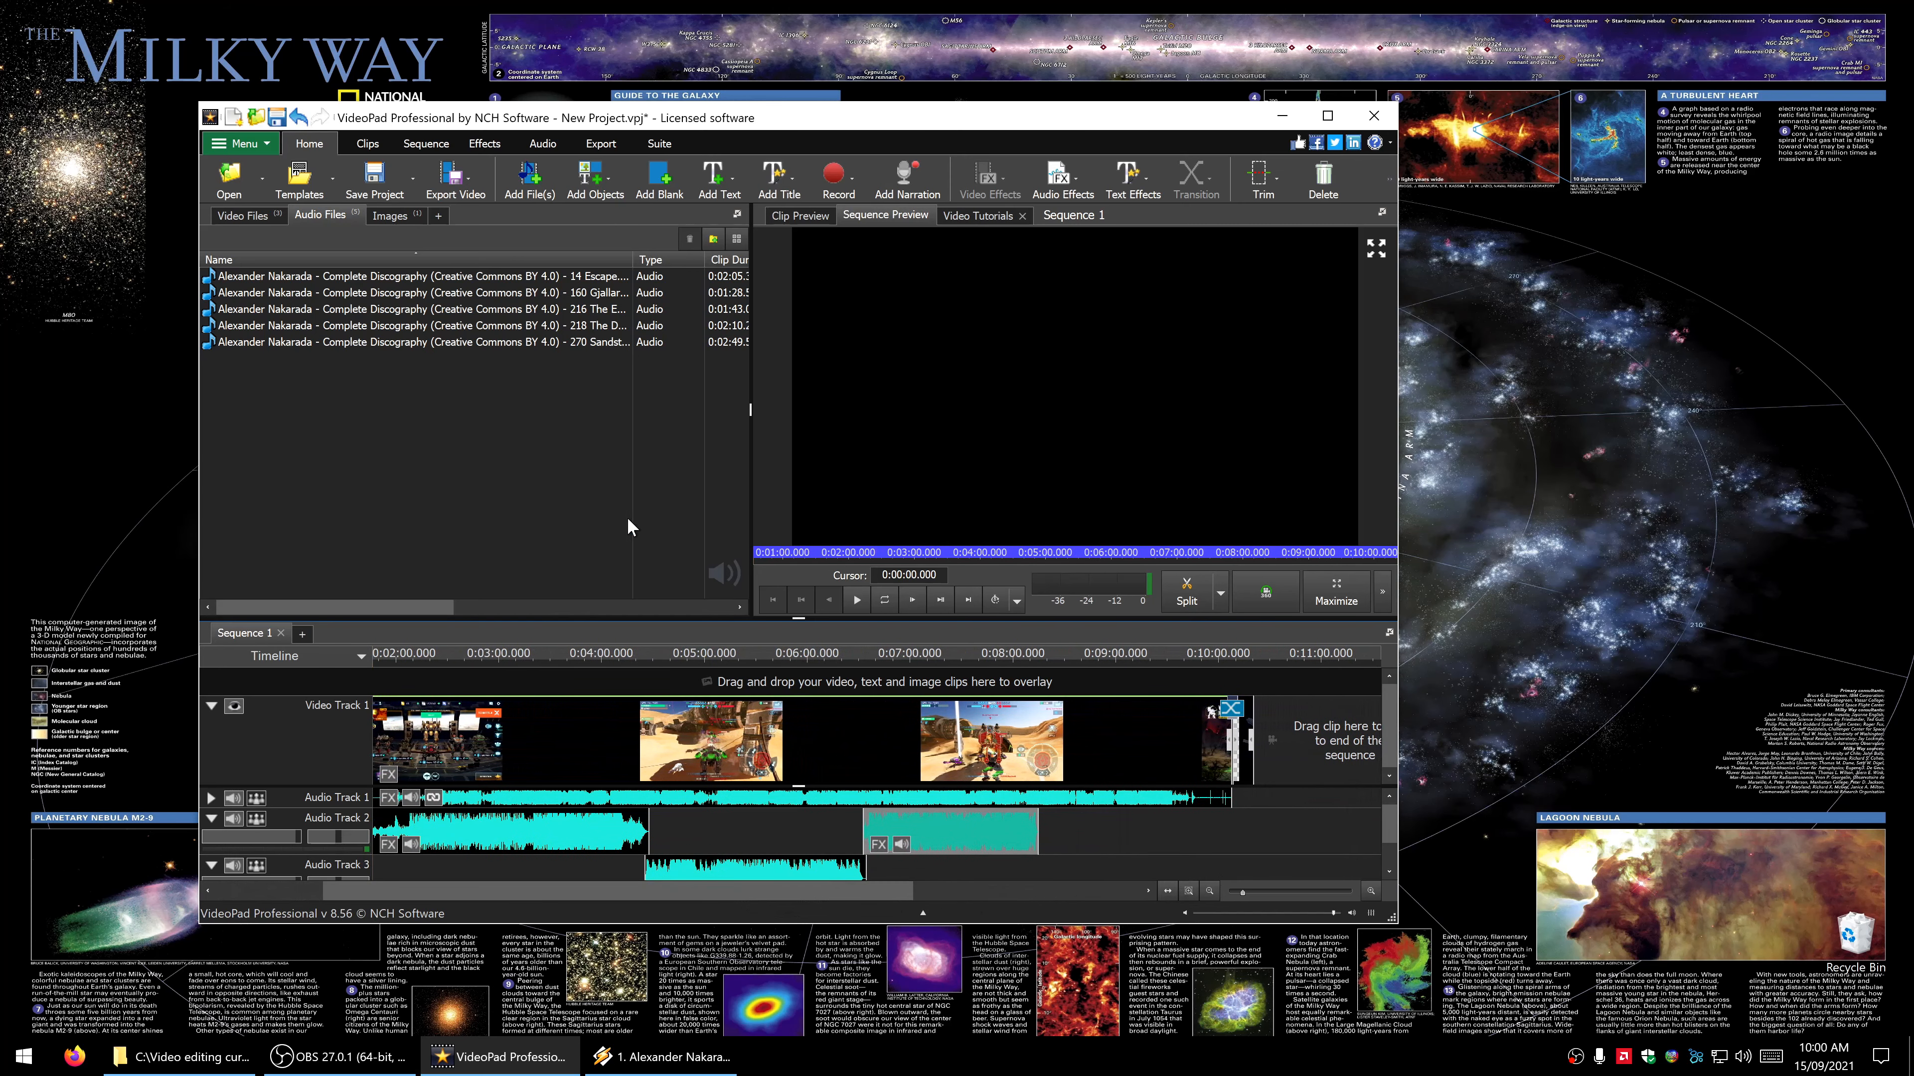
click(551, 272)
drag(554, 279, 1035, 833)
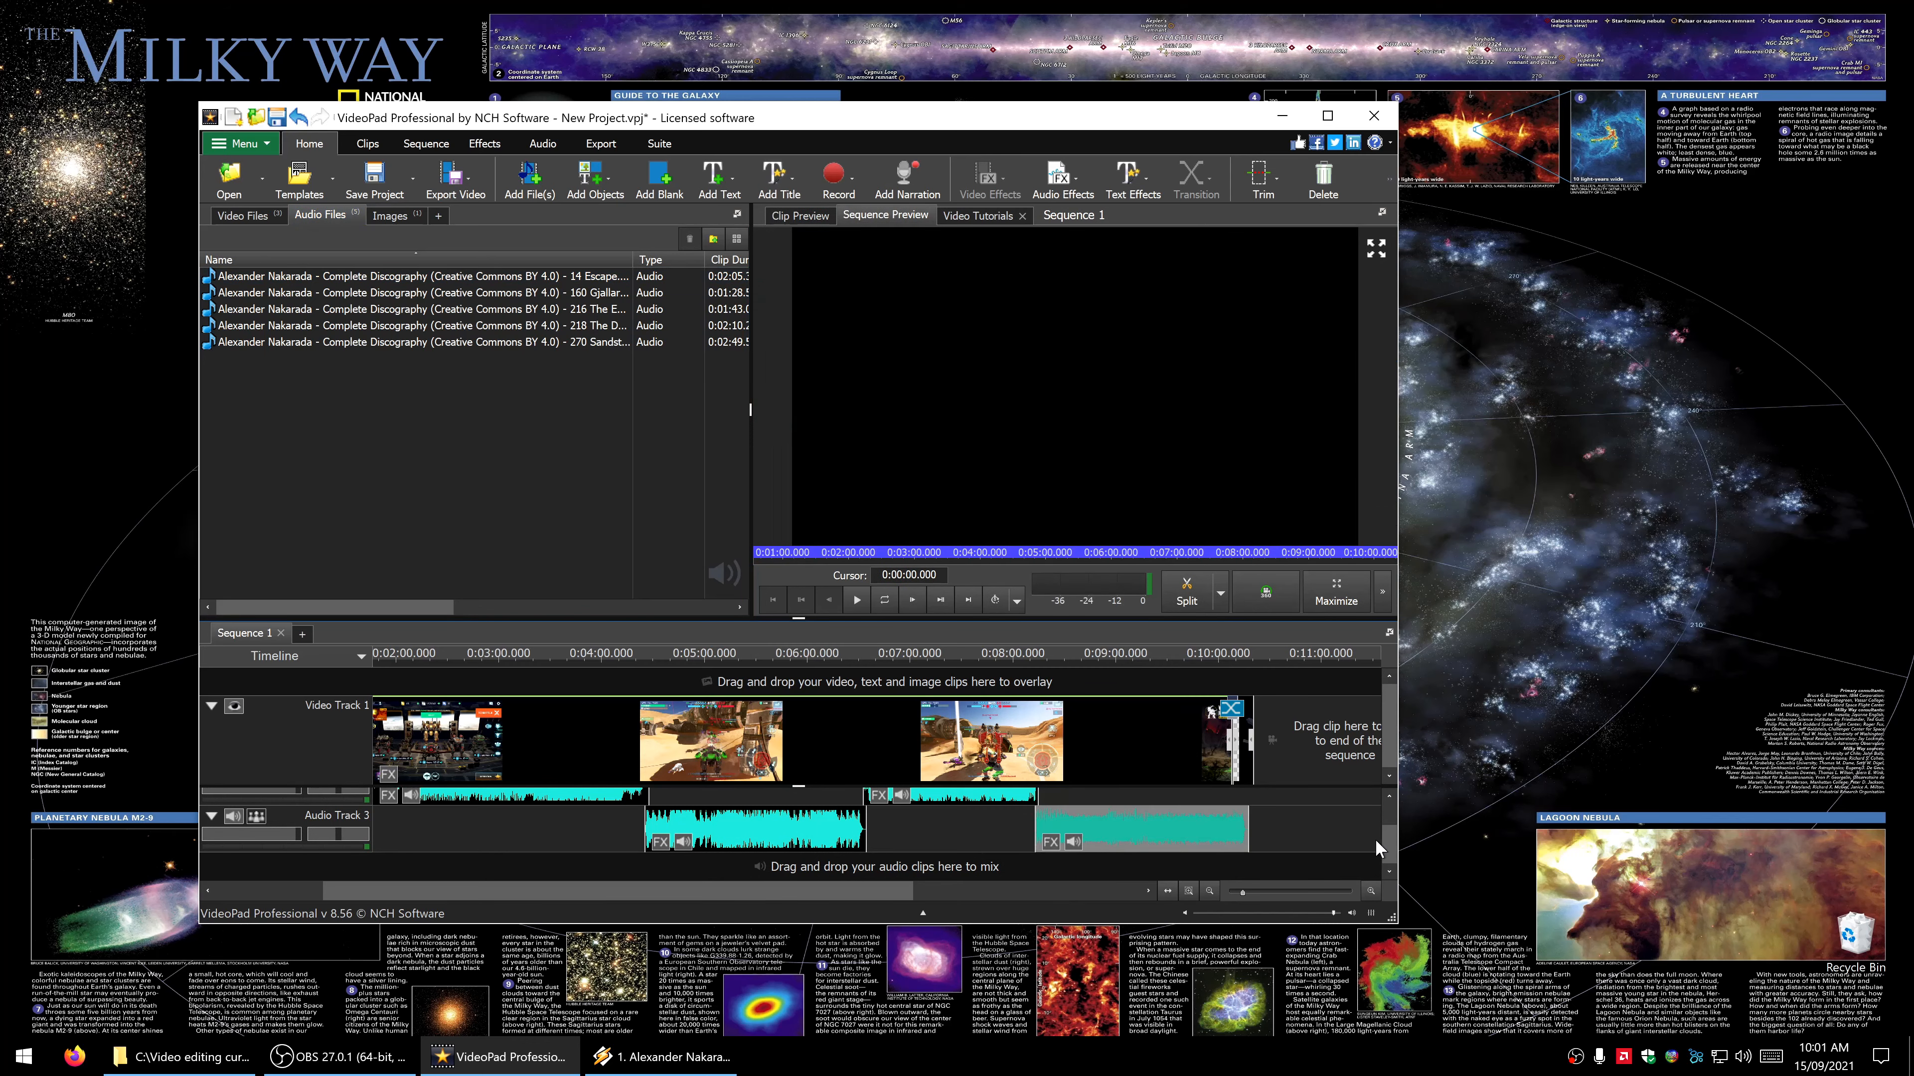
drag(1387, 843, 1387, 828)
scroll(1386, 826, up, 2)
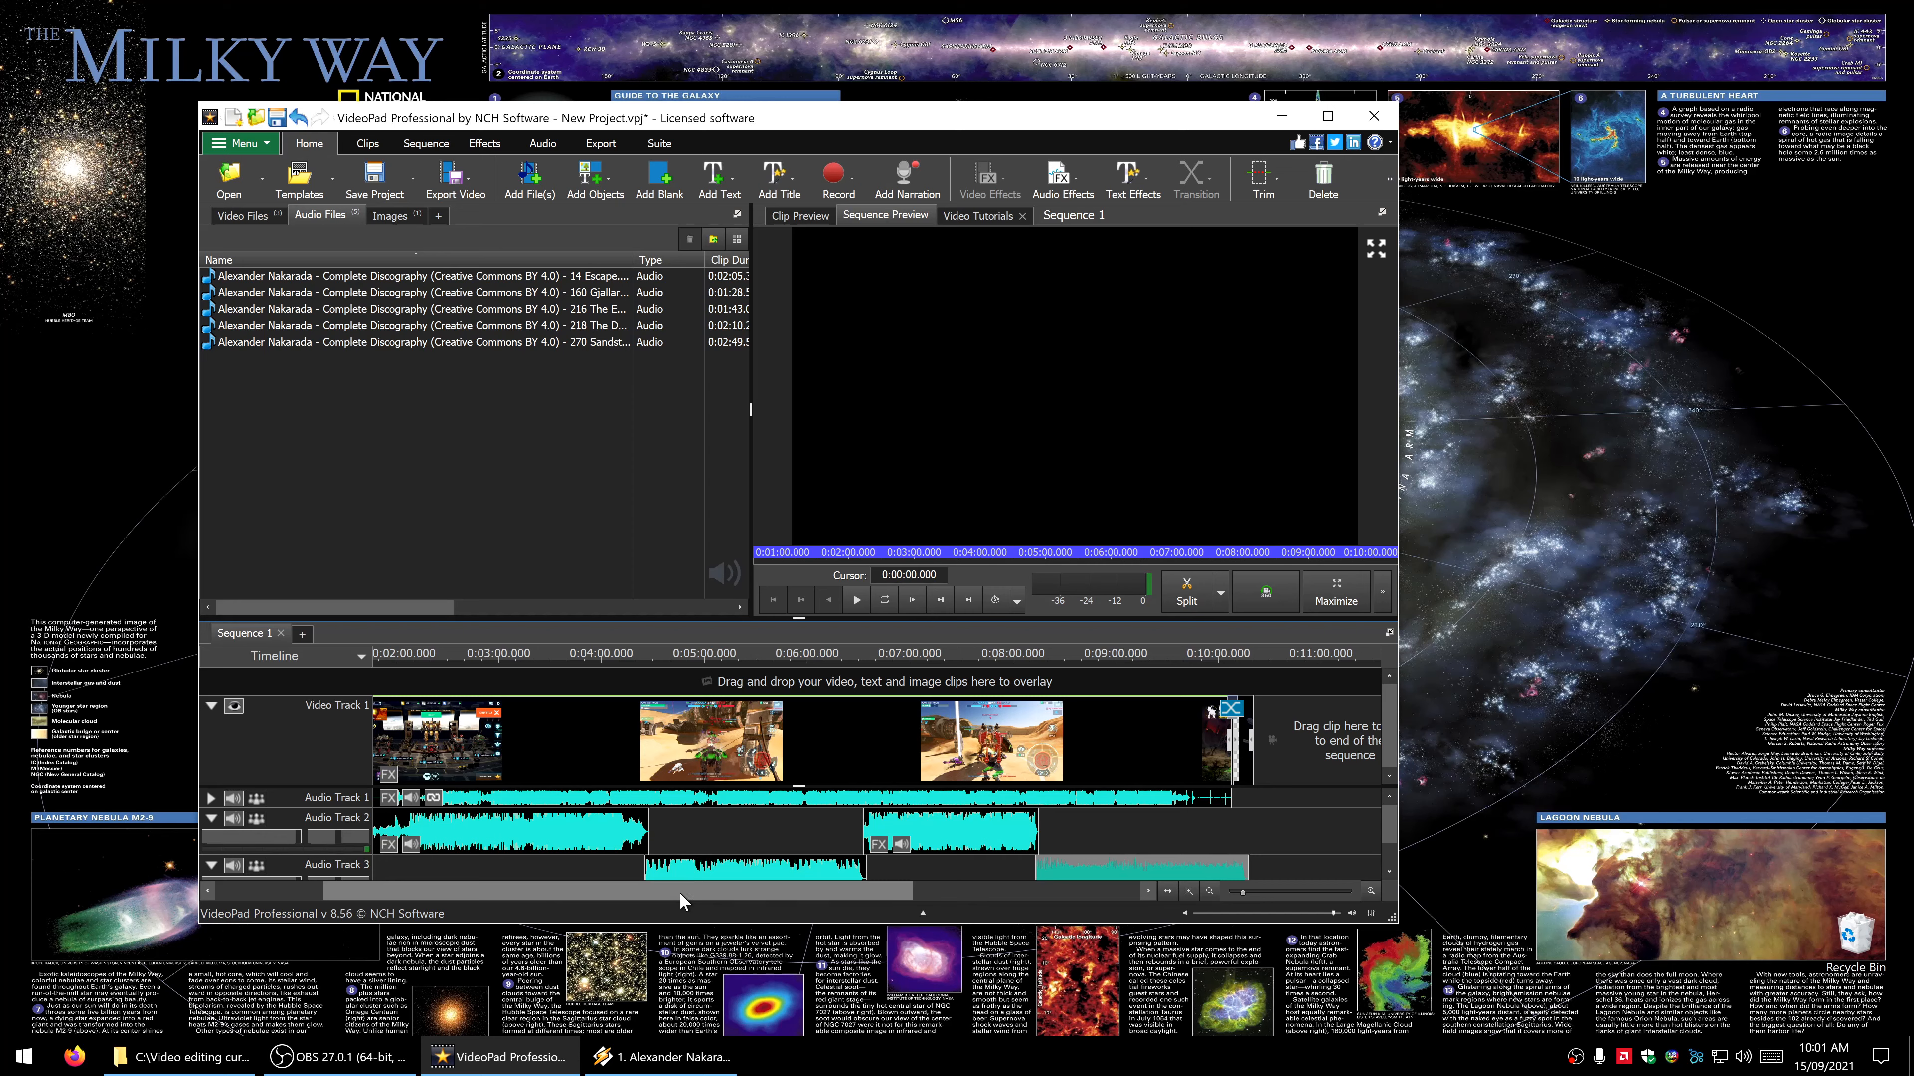
- Shift The Enemy clip to an offset of about 0:06:35 and the last music clip on Audio Track 3 to start at its end
click(1093, 864)
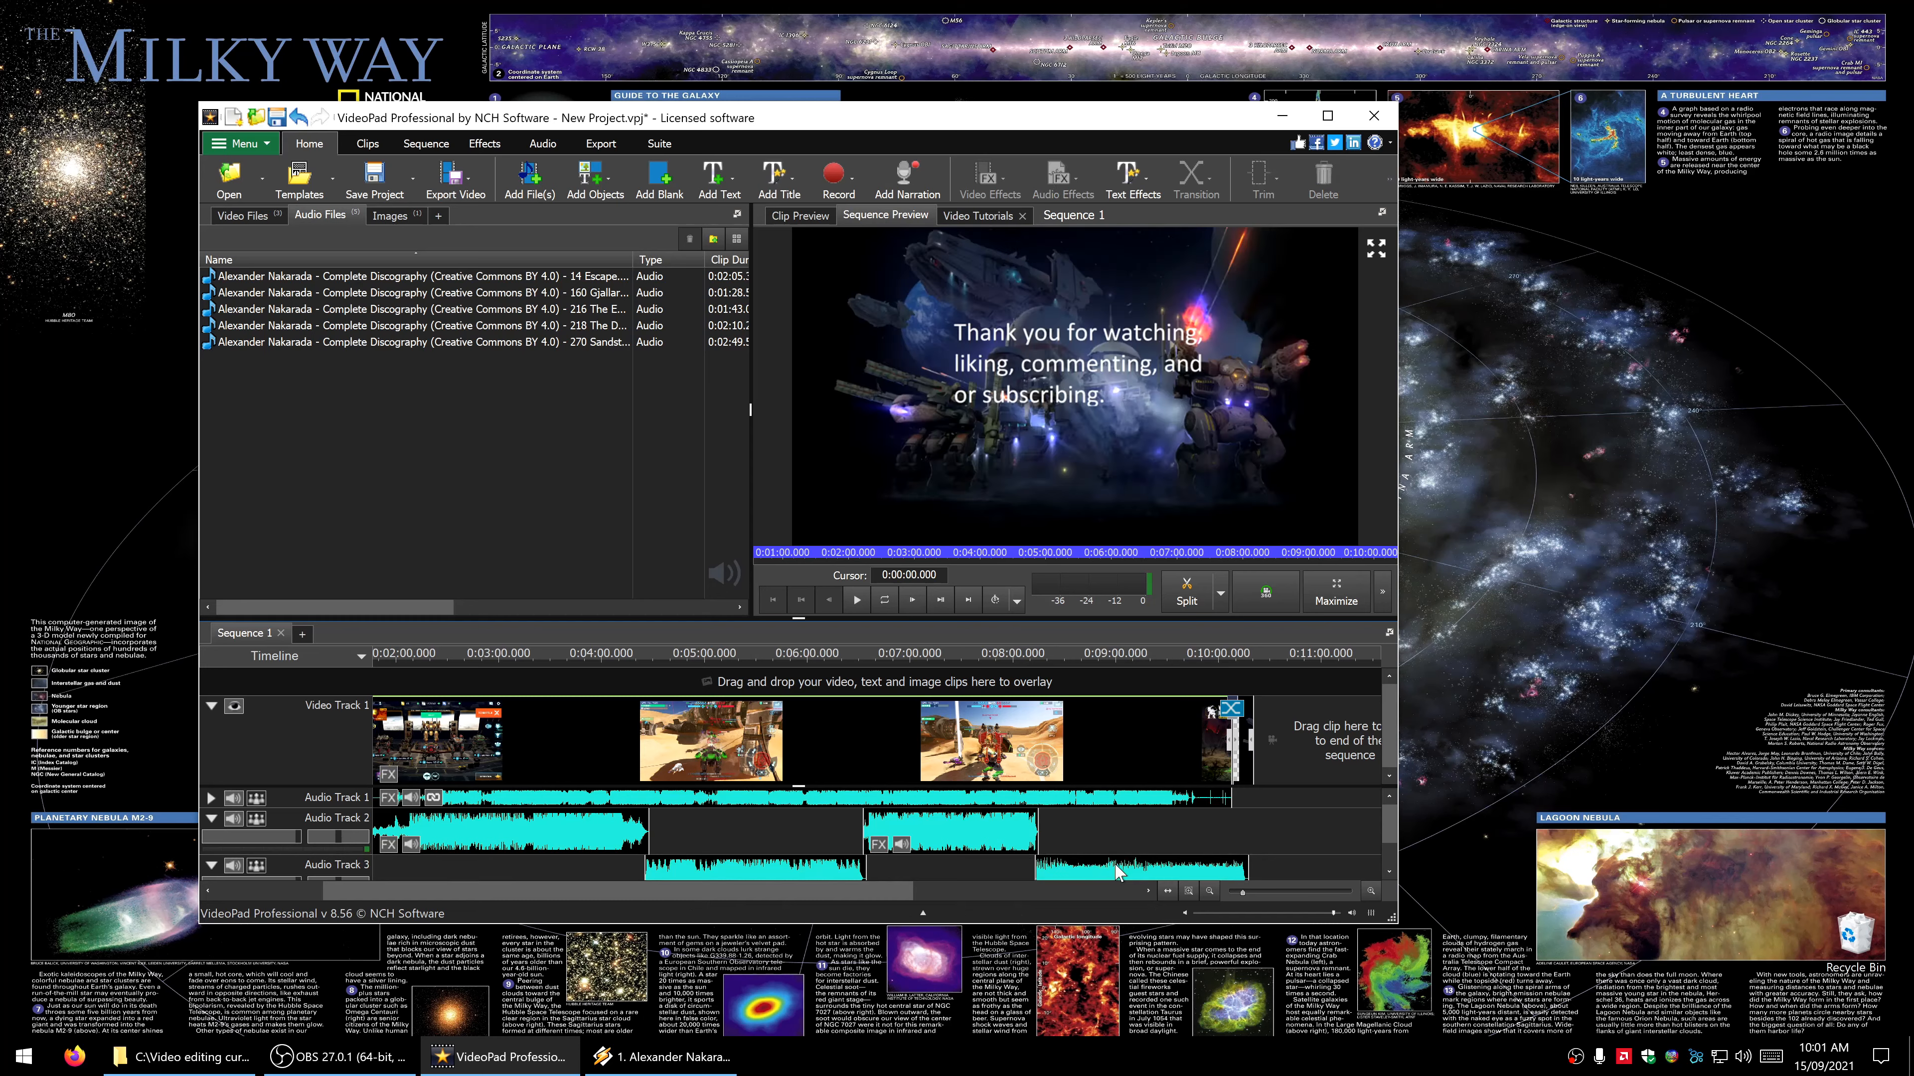
drag(1093, 872, 1105, 871)
drag(981, 817, 973, 820)
drag(1171, 859, 1168, 856)
drag(942, 813, 953, 814)
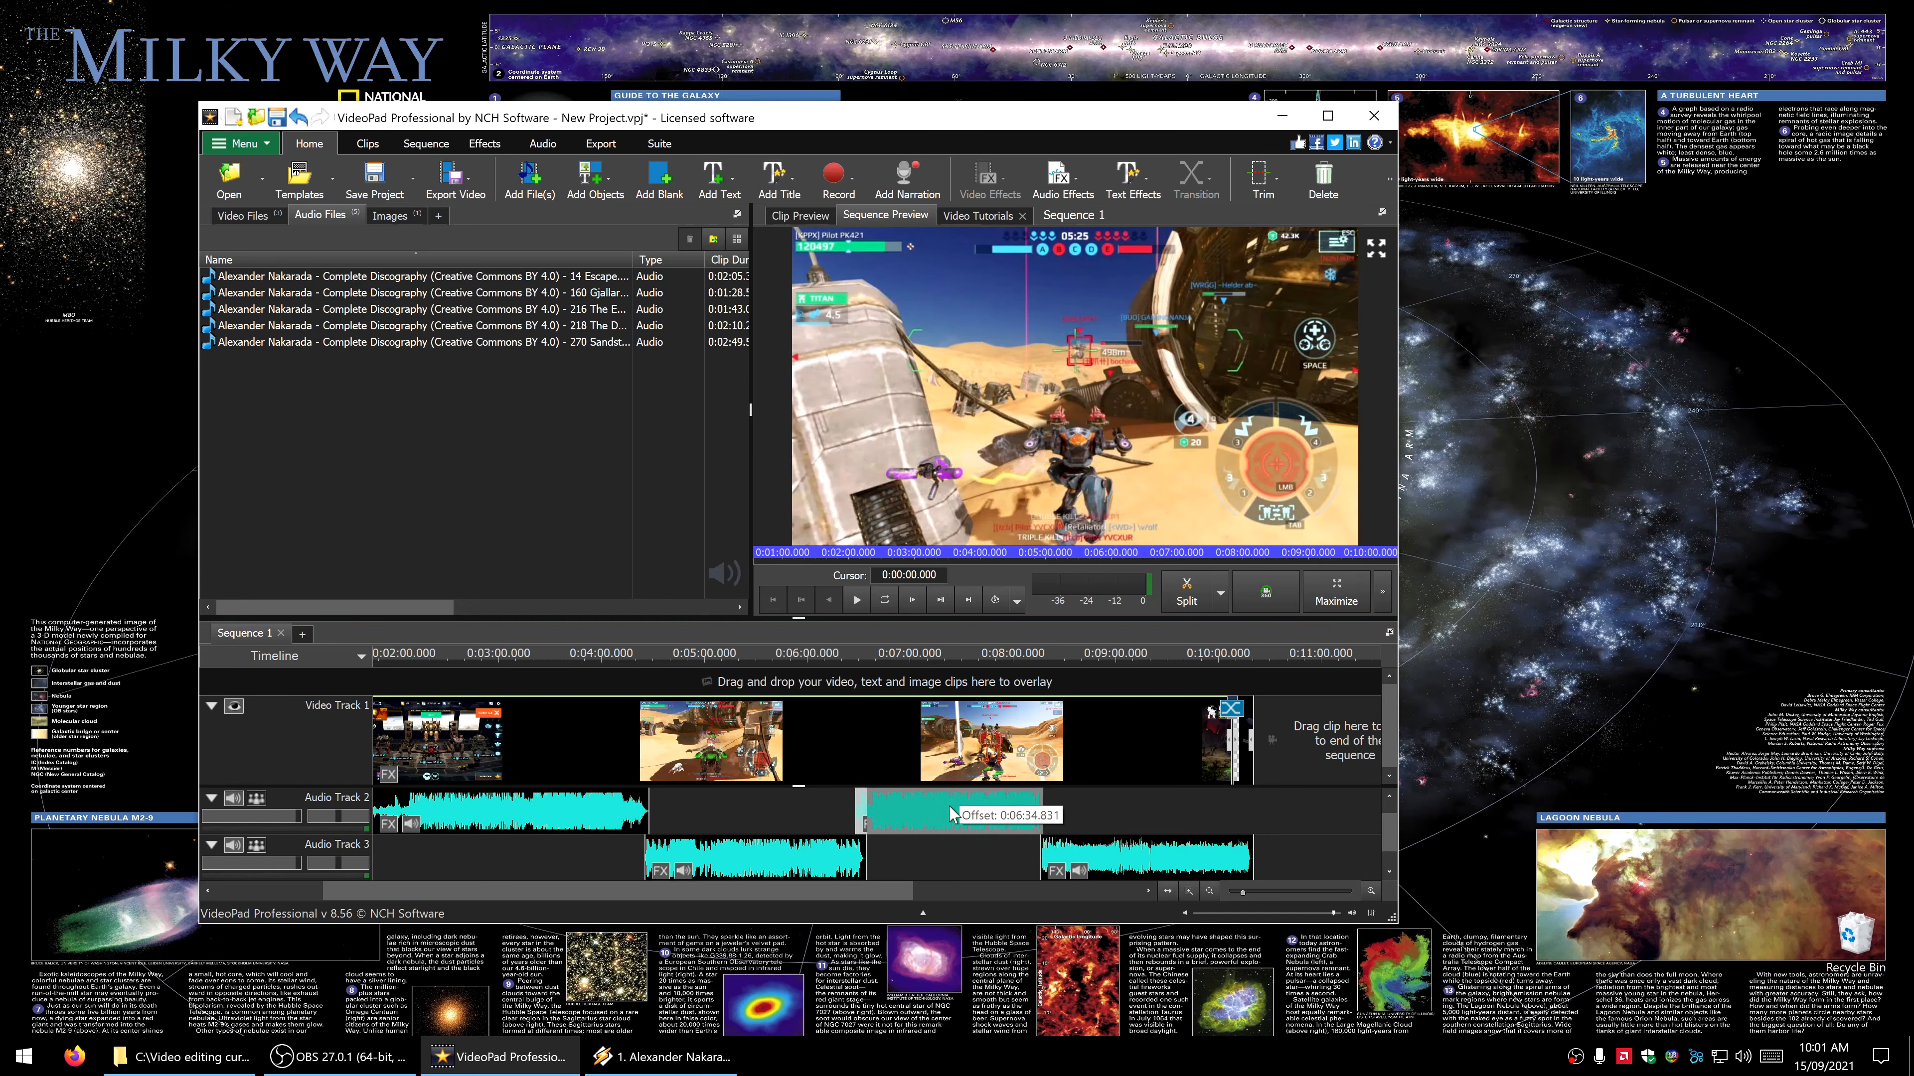
drag(951, 813, 951, 815)
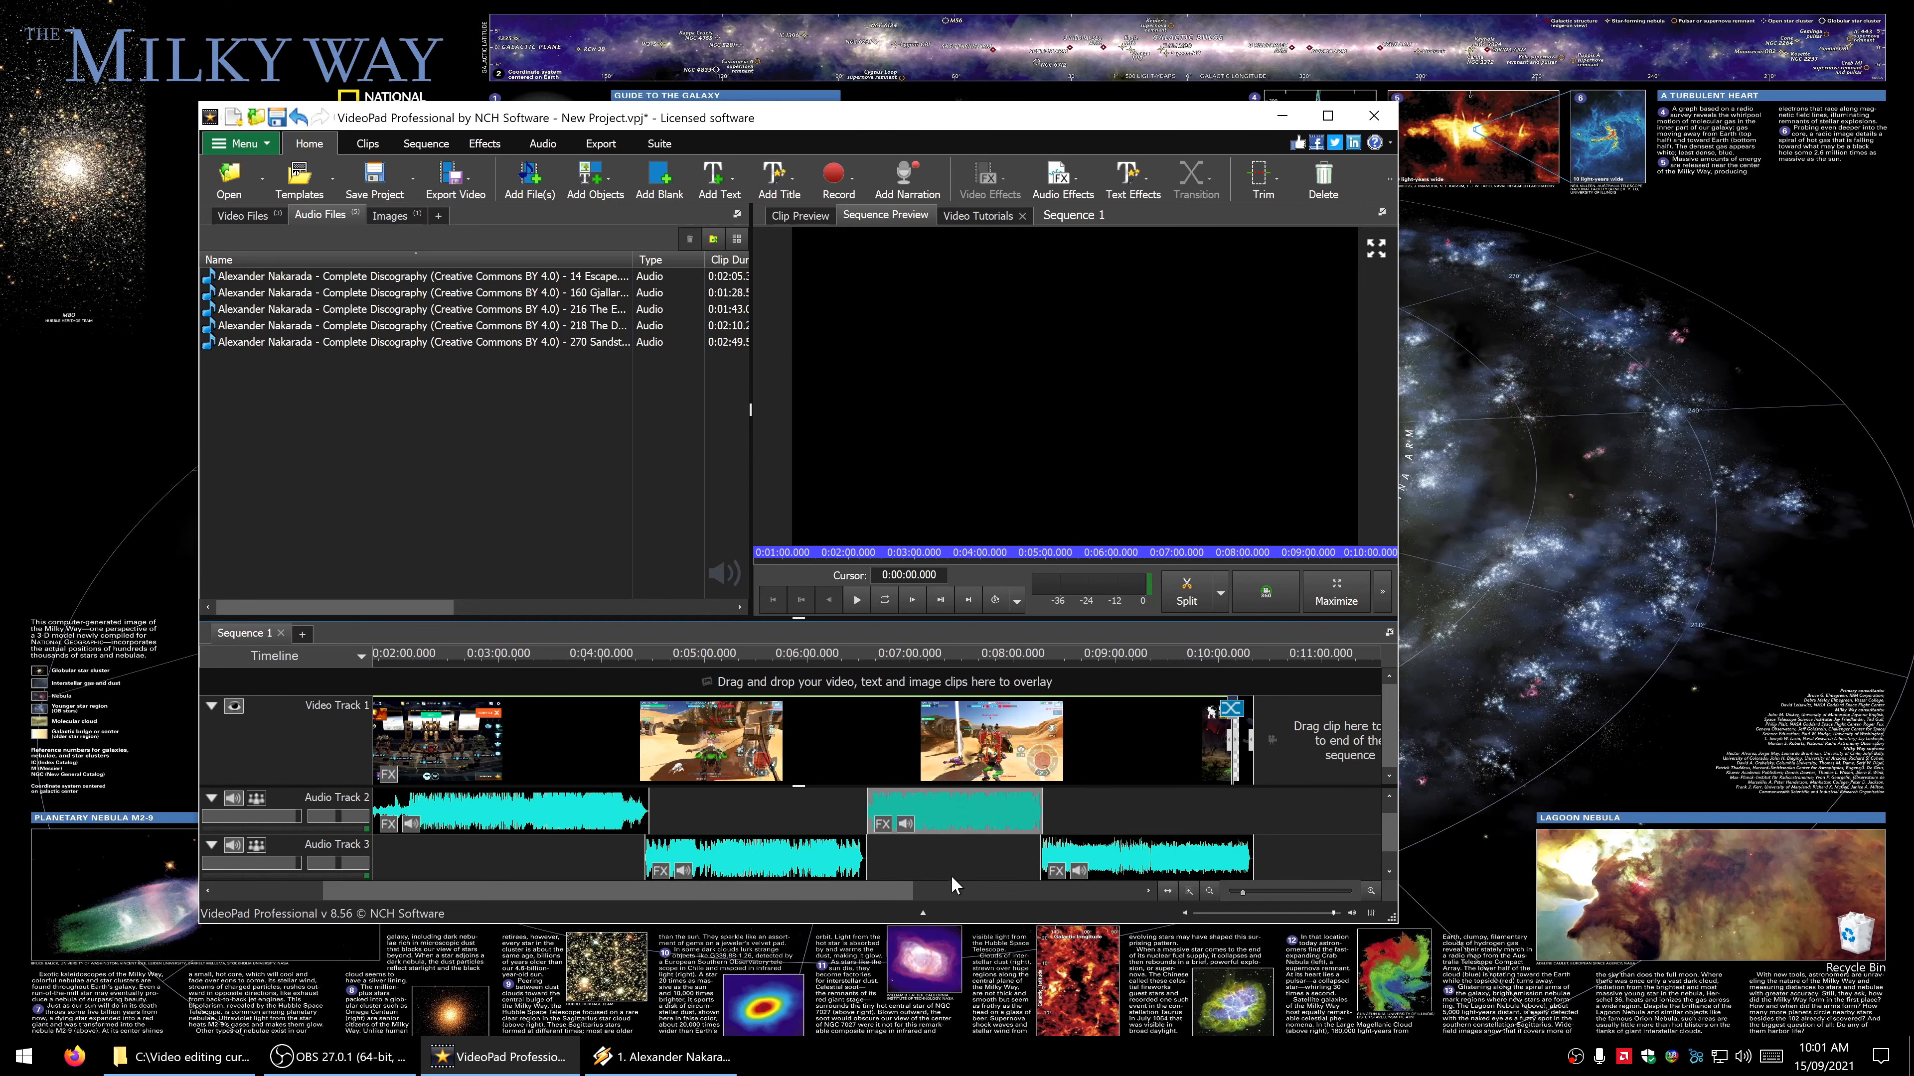
- Check how The Desert clip on Audio Track 3 lines up with the start of The Enemy clip on Audio Track 2
drag(805, 858, 806, 861)
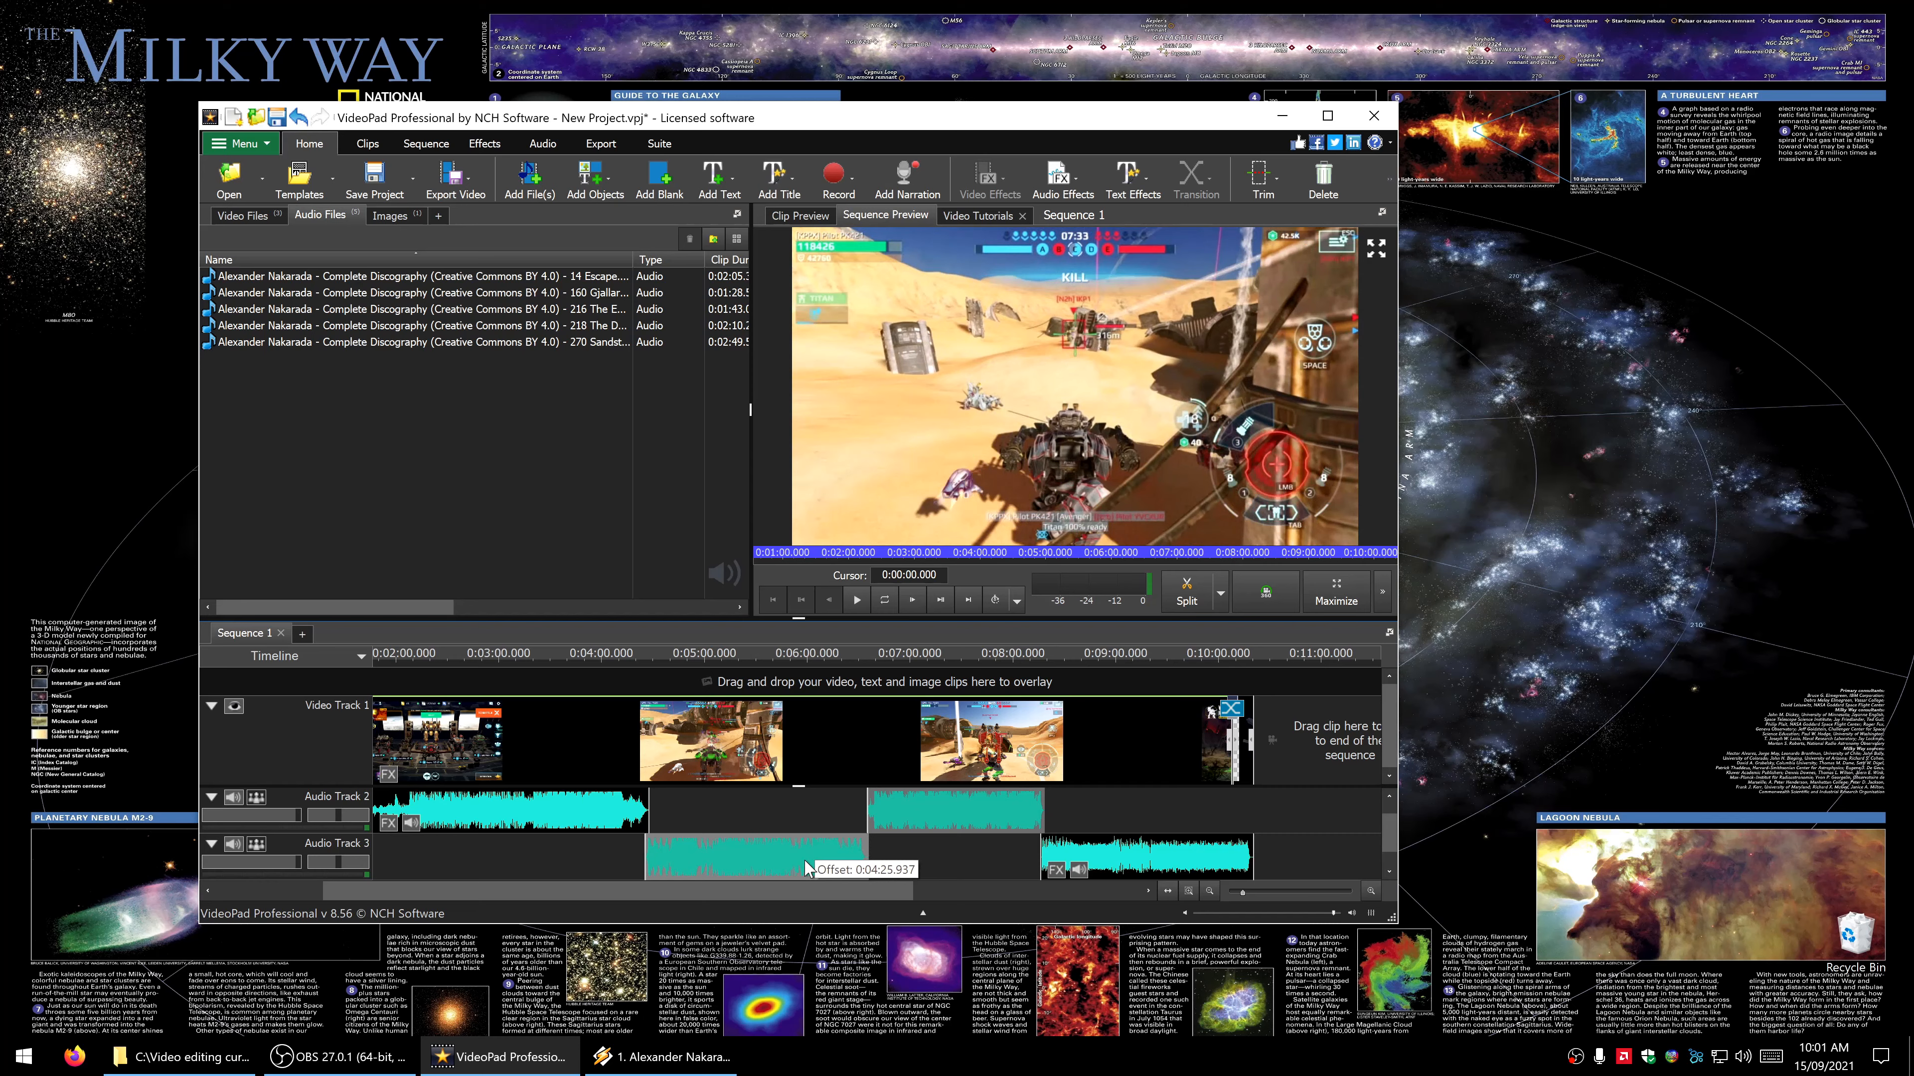
drag(805, 862, 804, 862)
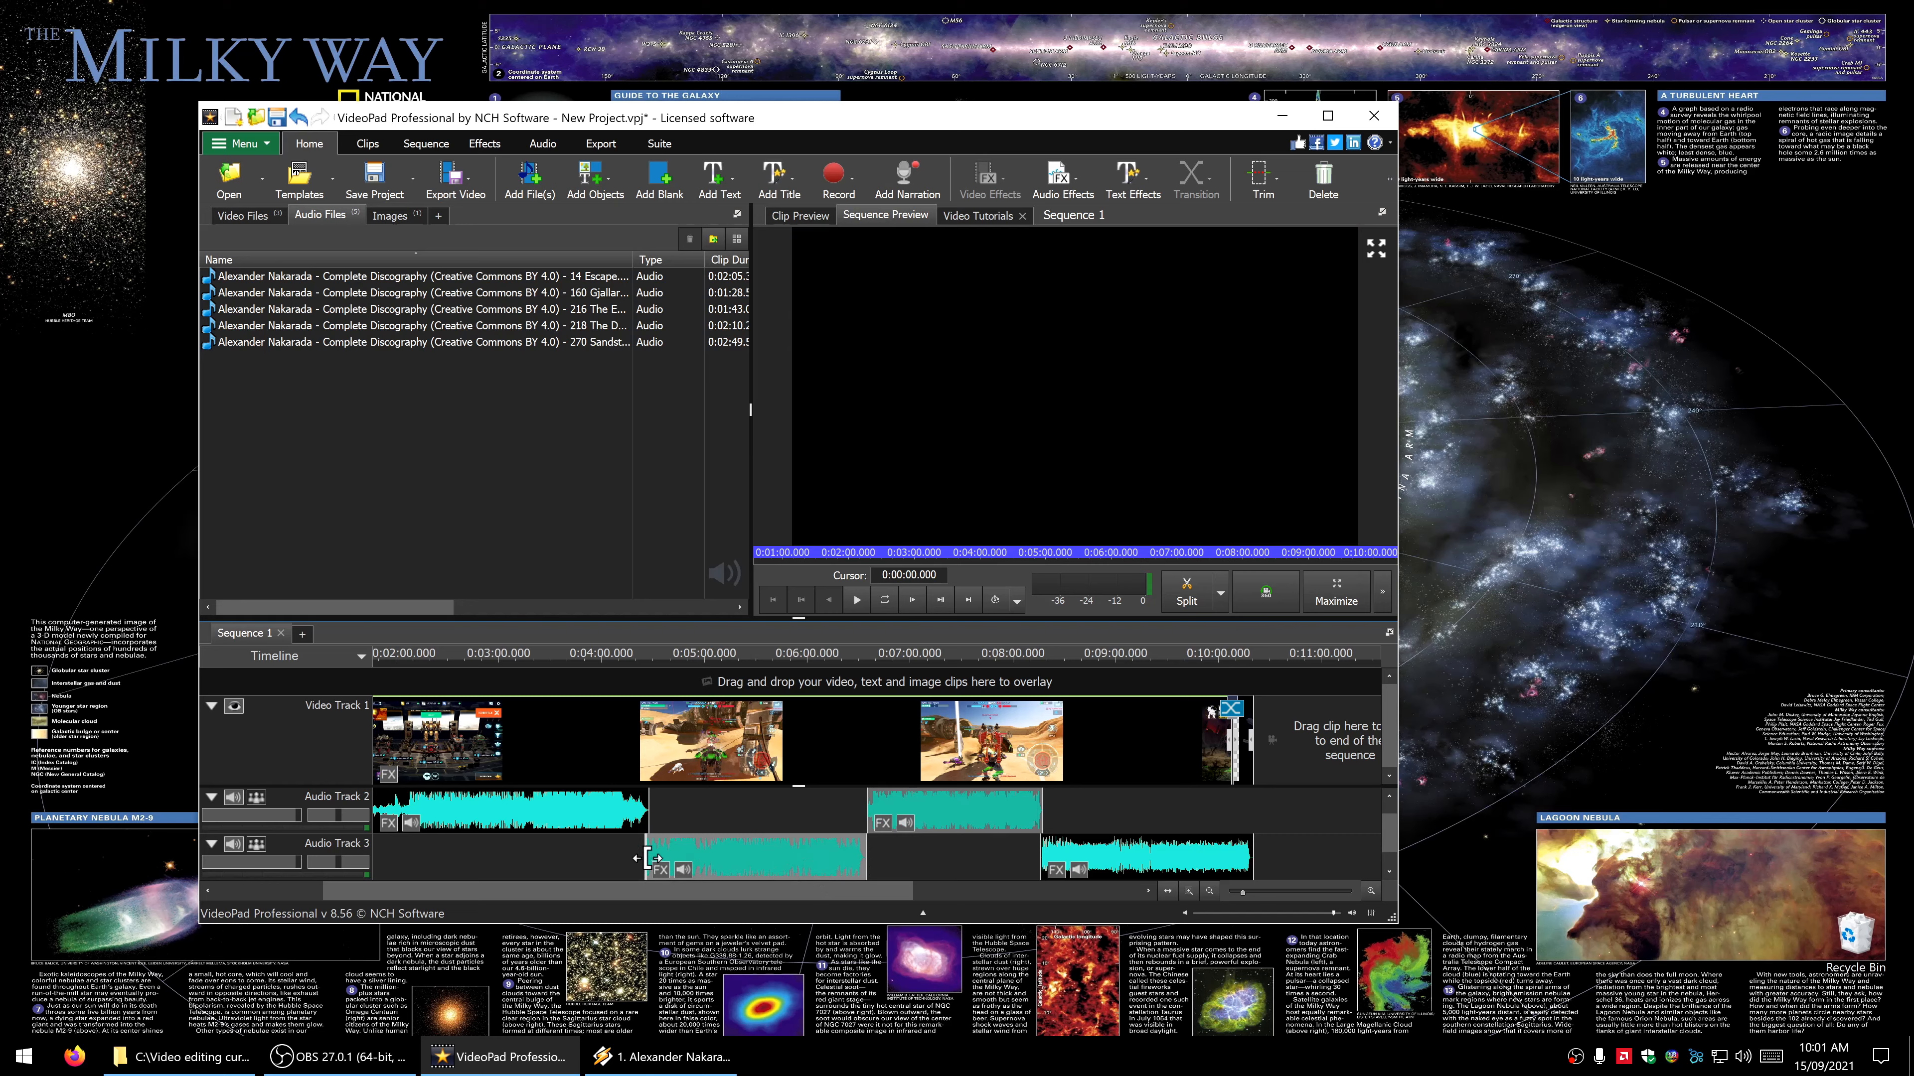
click(935, 856)
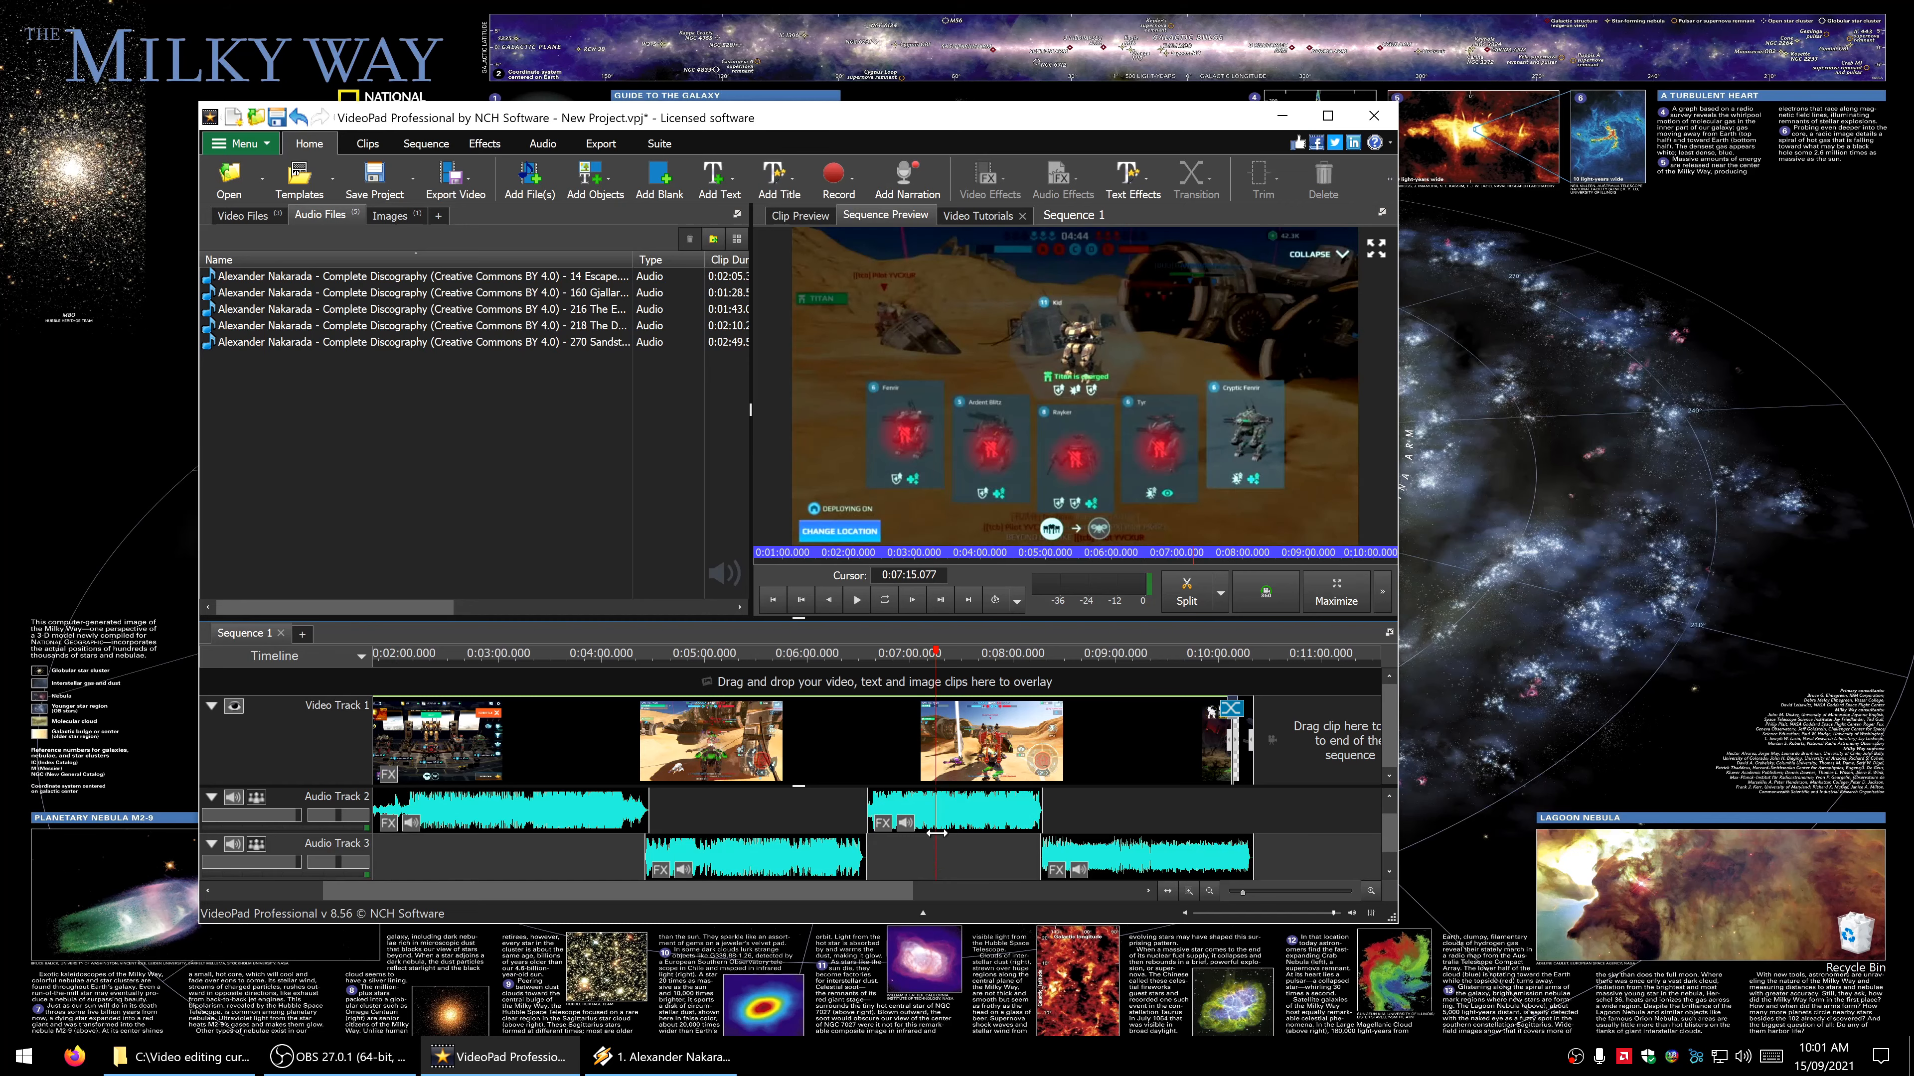
click(904, 810)
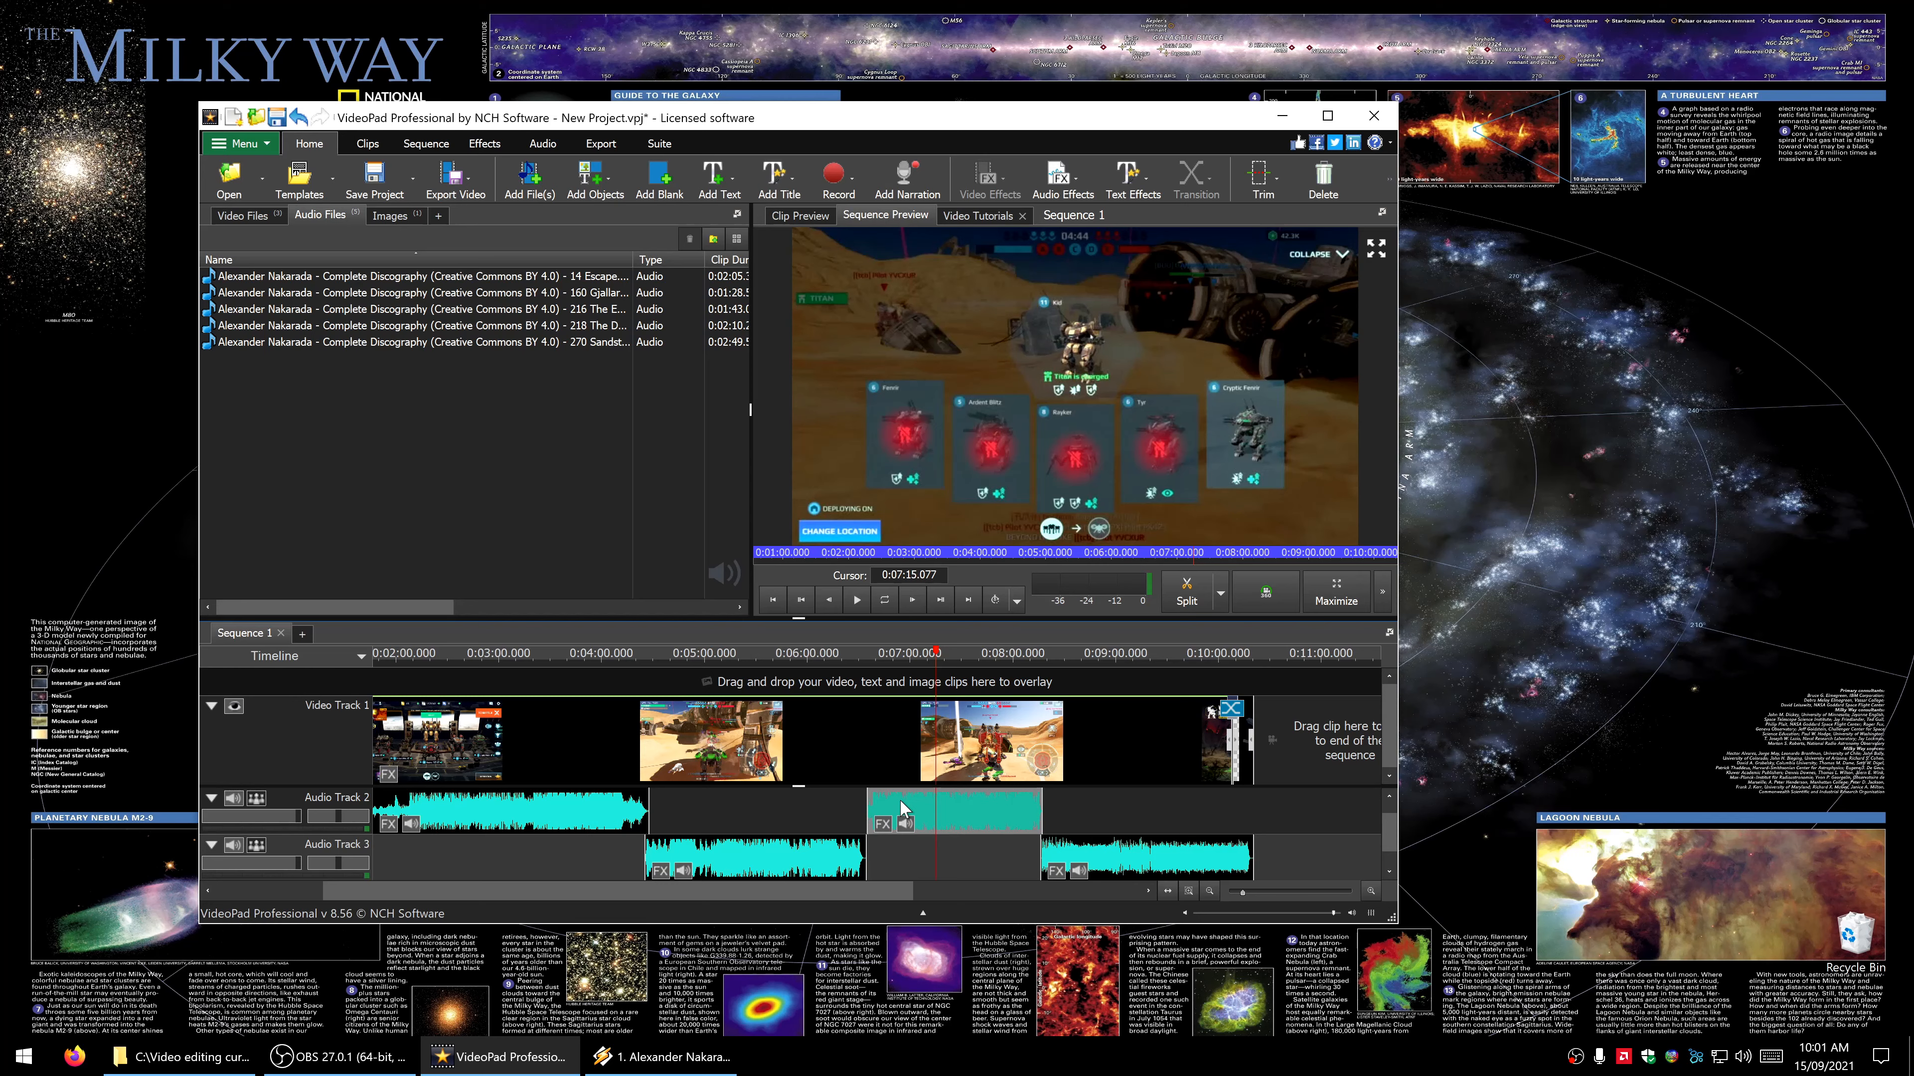
click(818, 860)
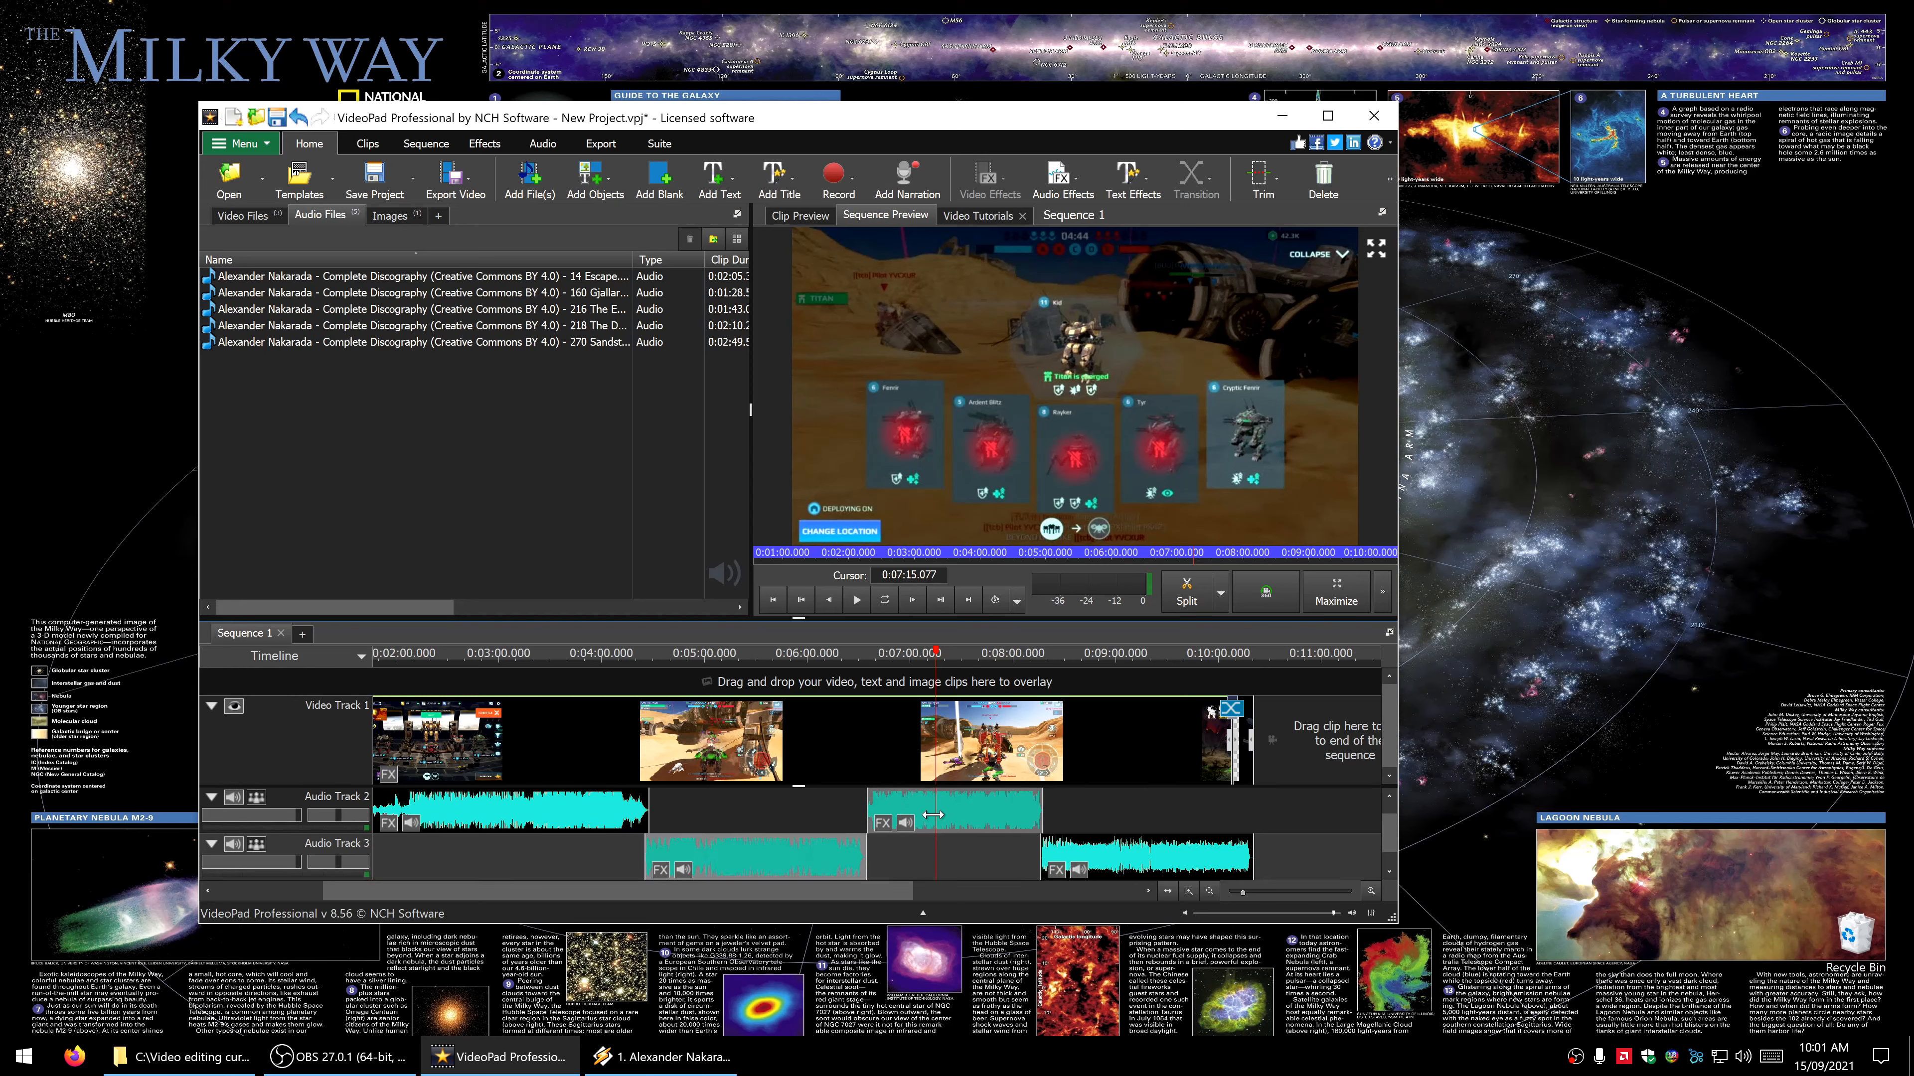
click(934, 853)
click(889, 867)
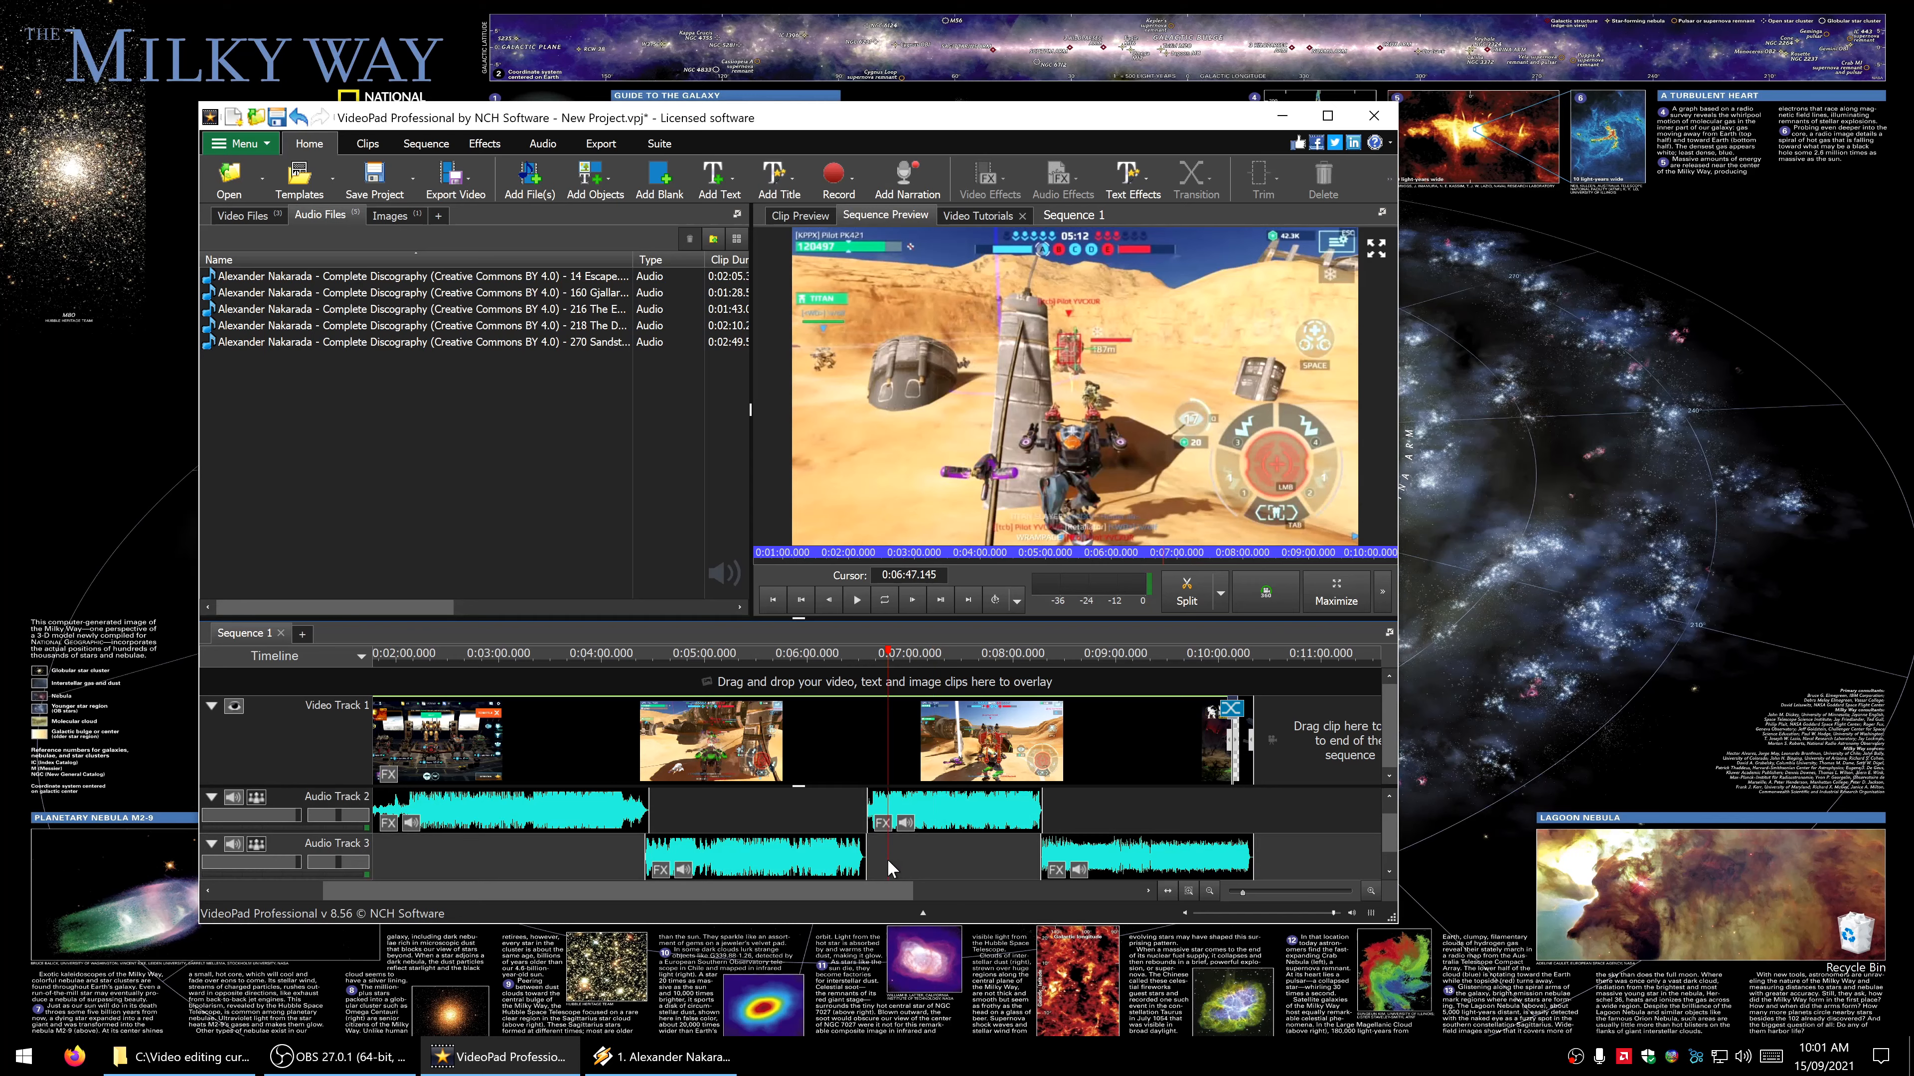
click(825, 861)
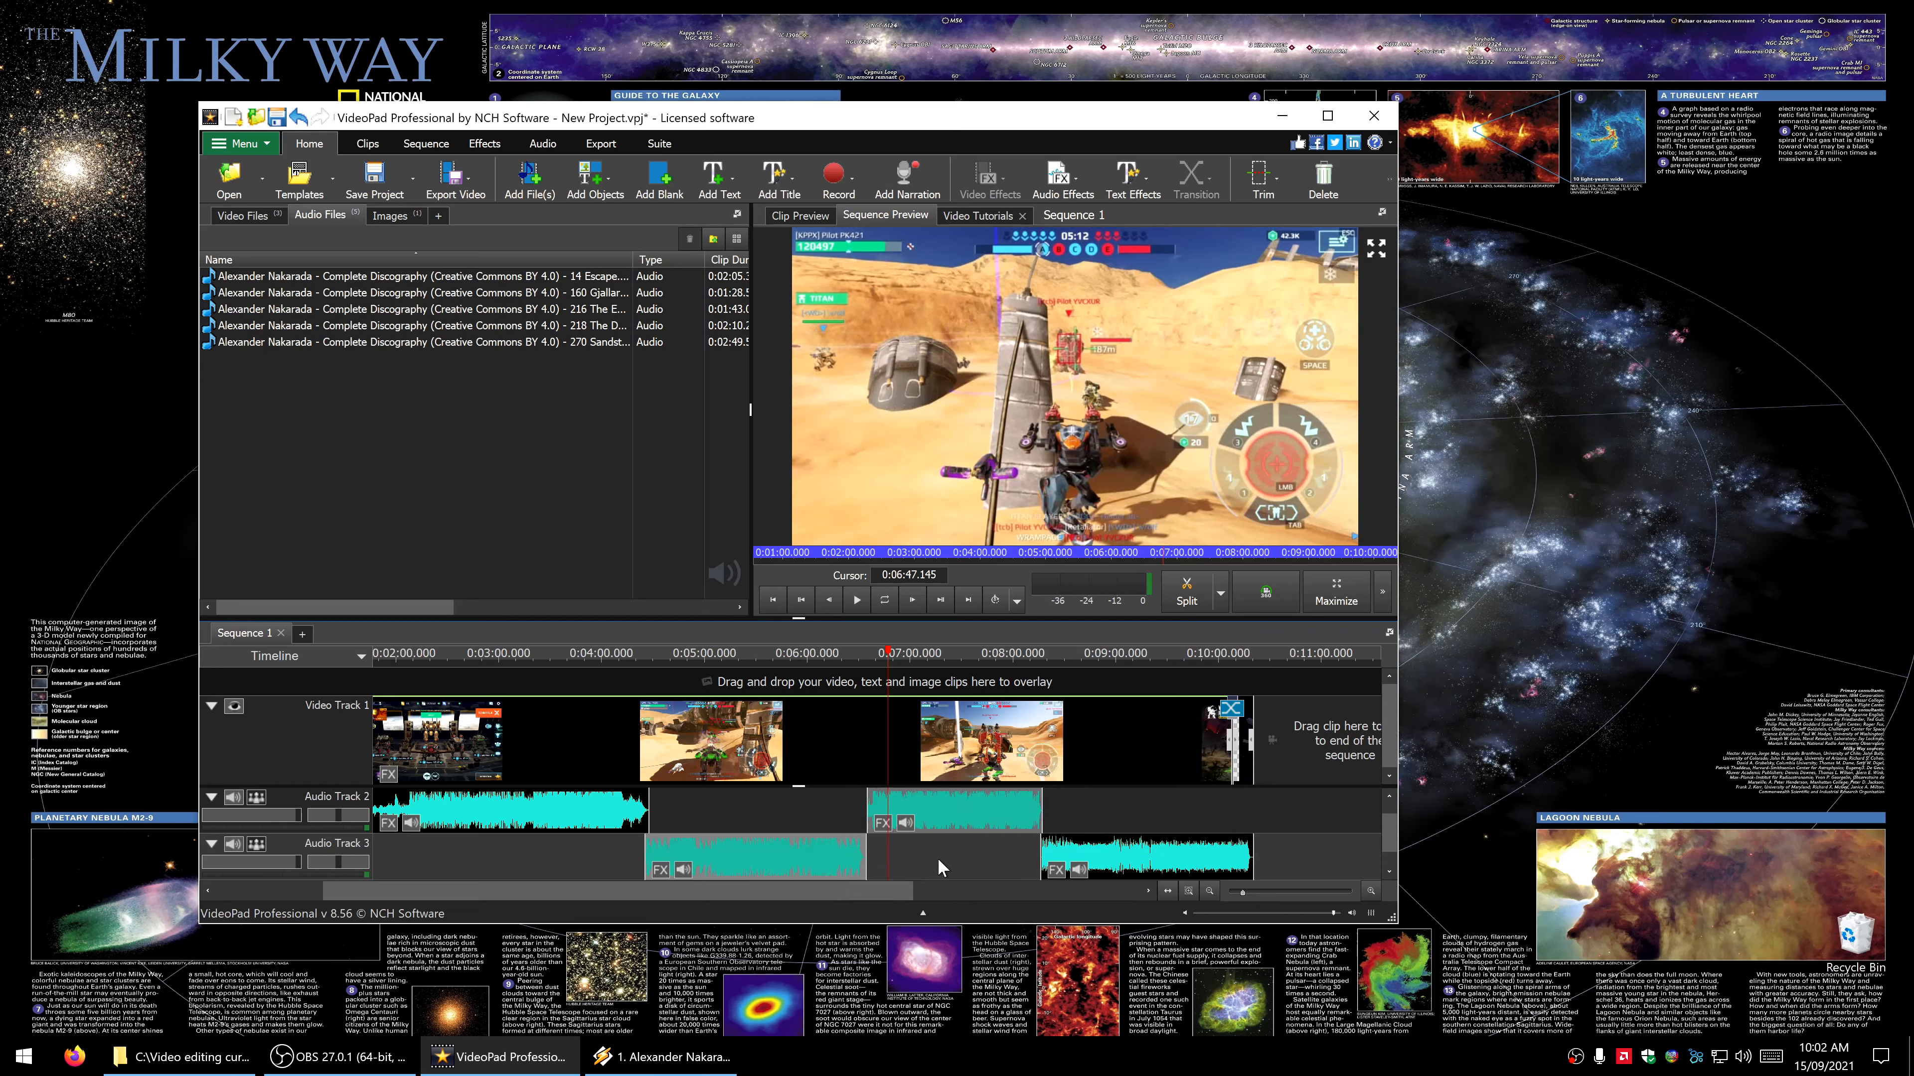
click(947, 825)
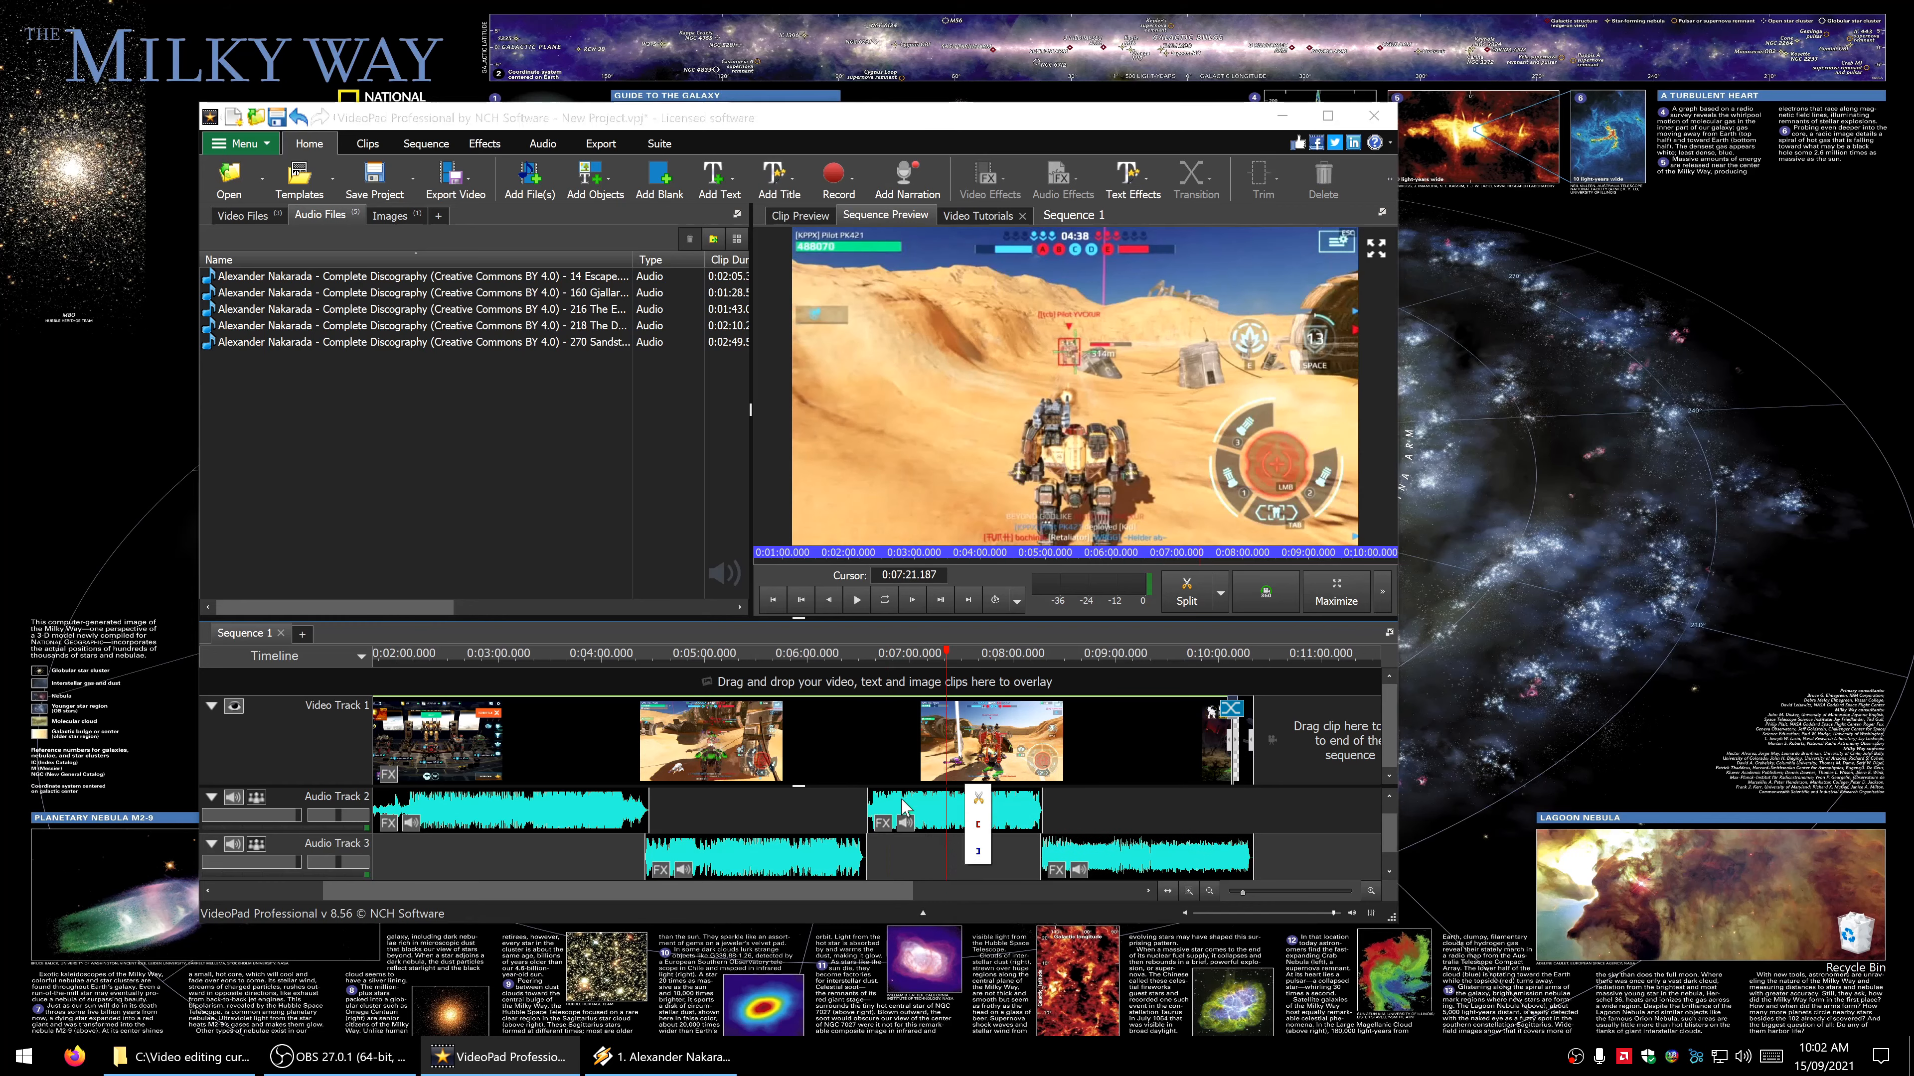
click(815, 861)
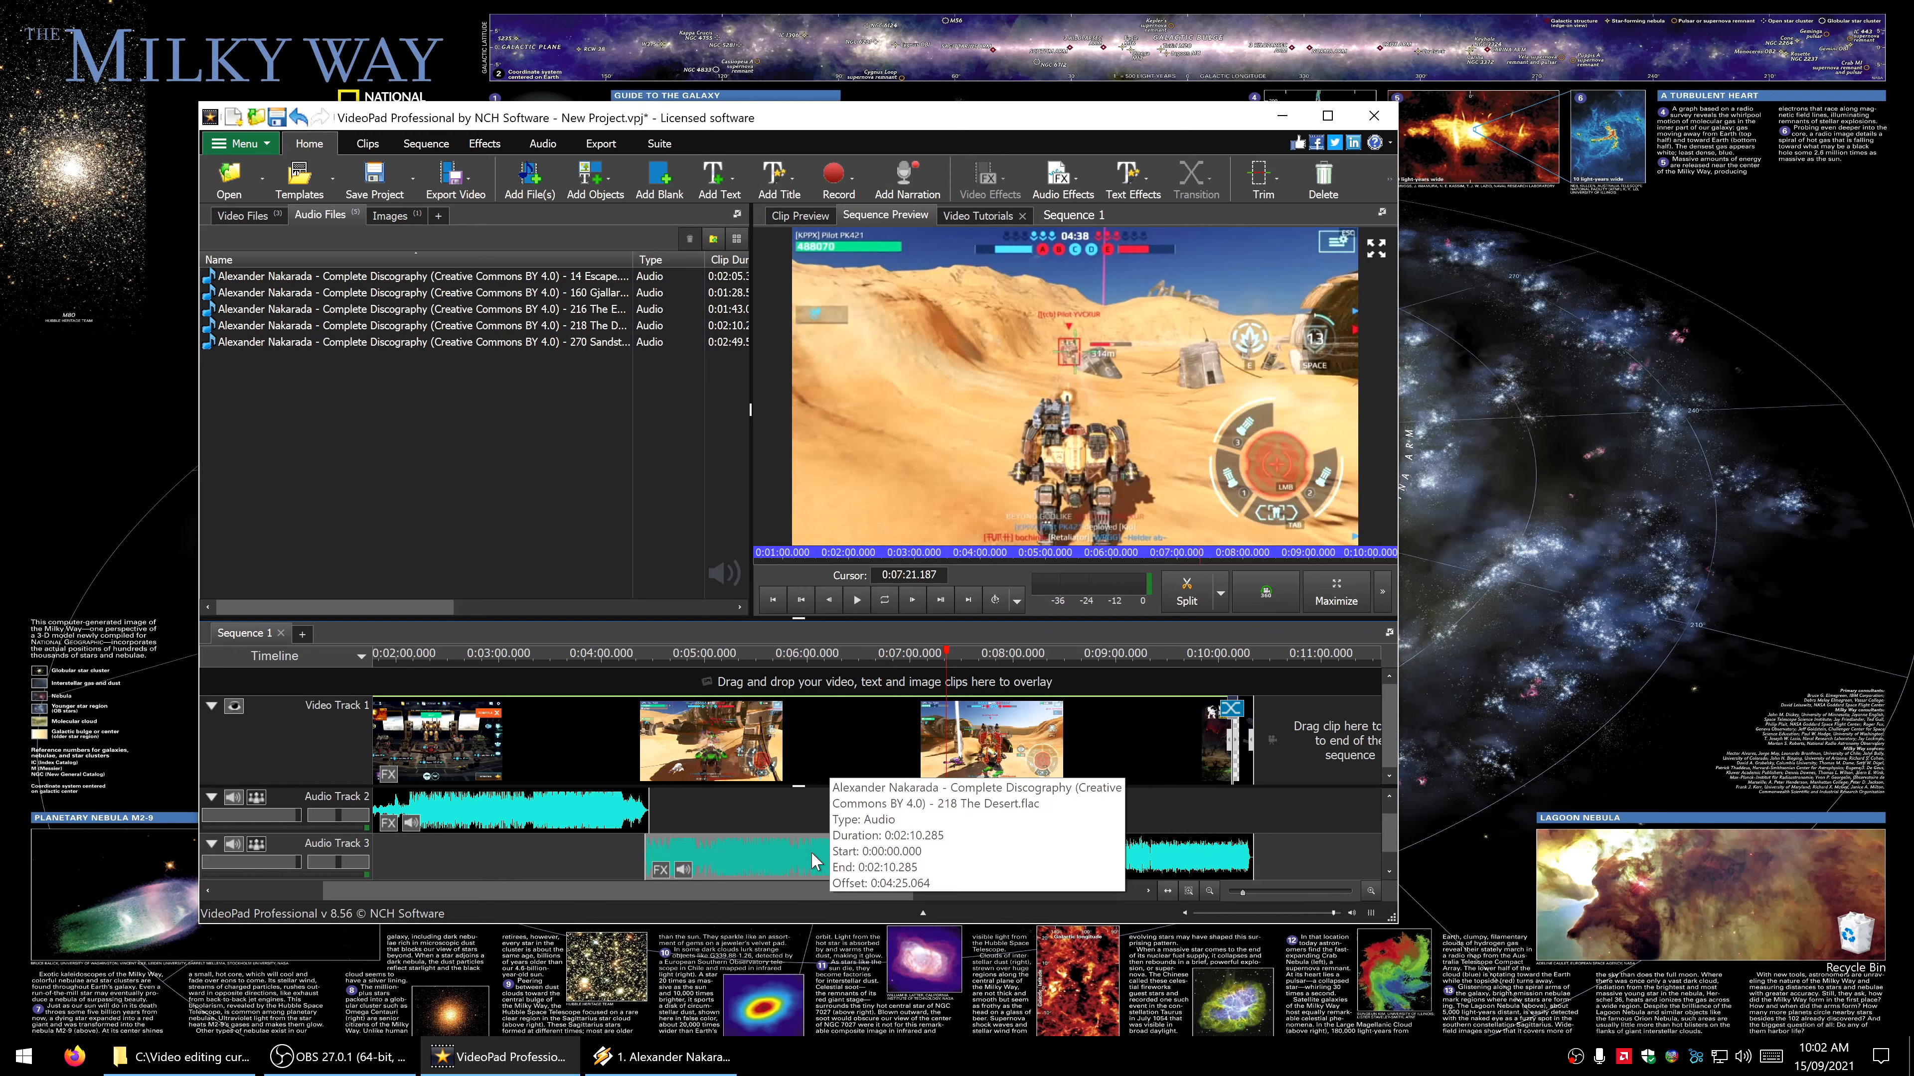
- Nudge The Desert clip slightly later to meet The Enemy clip, and the Sandstorm clip slightly later to close the gap before The Desert
click(730, 862)
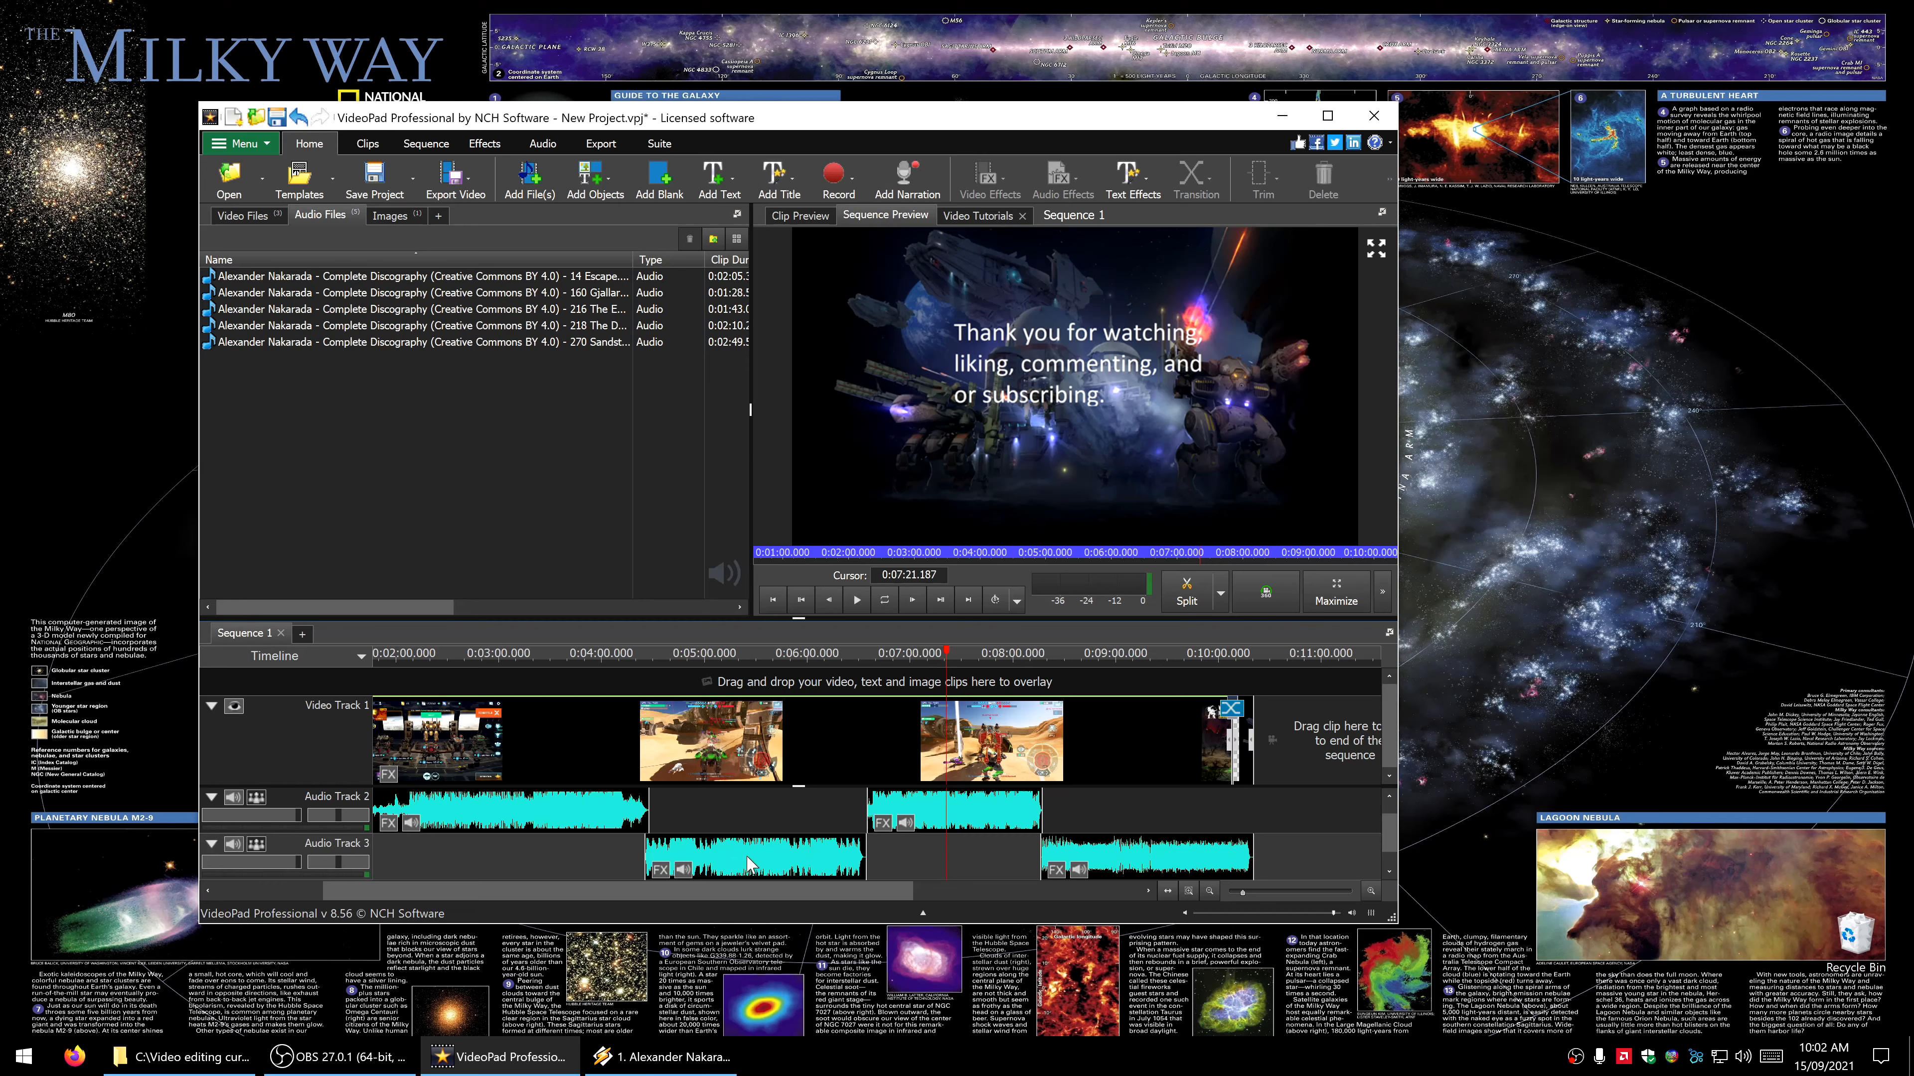
key(space)
drag(742, 862, 745, 862)
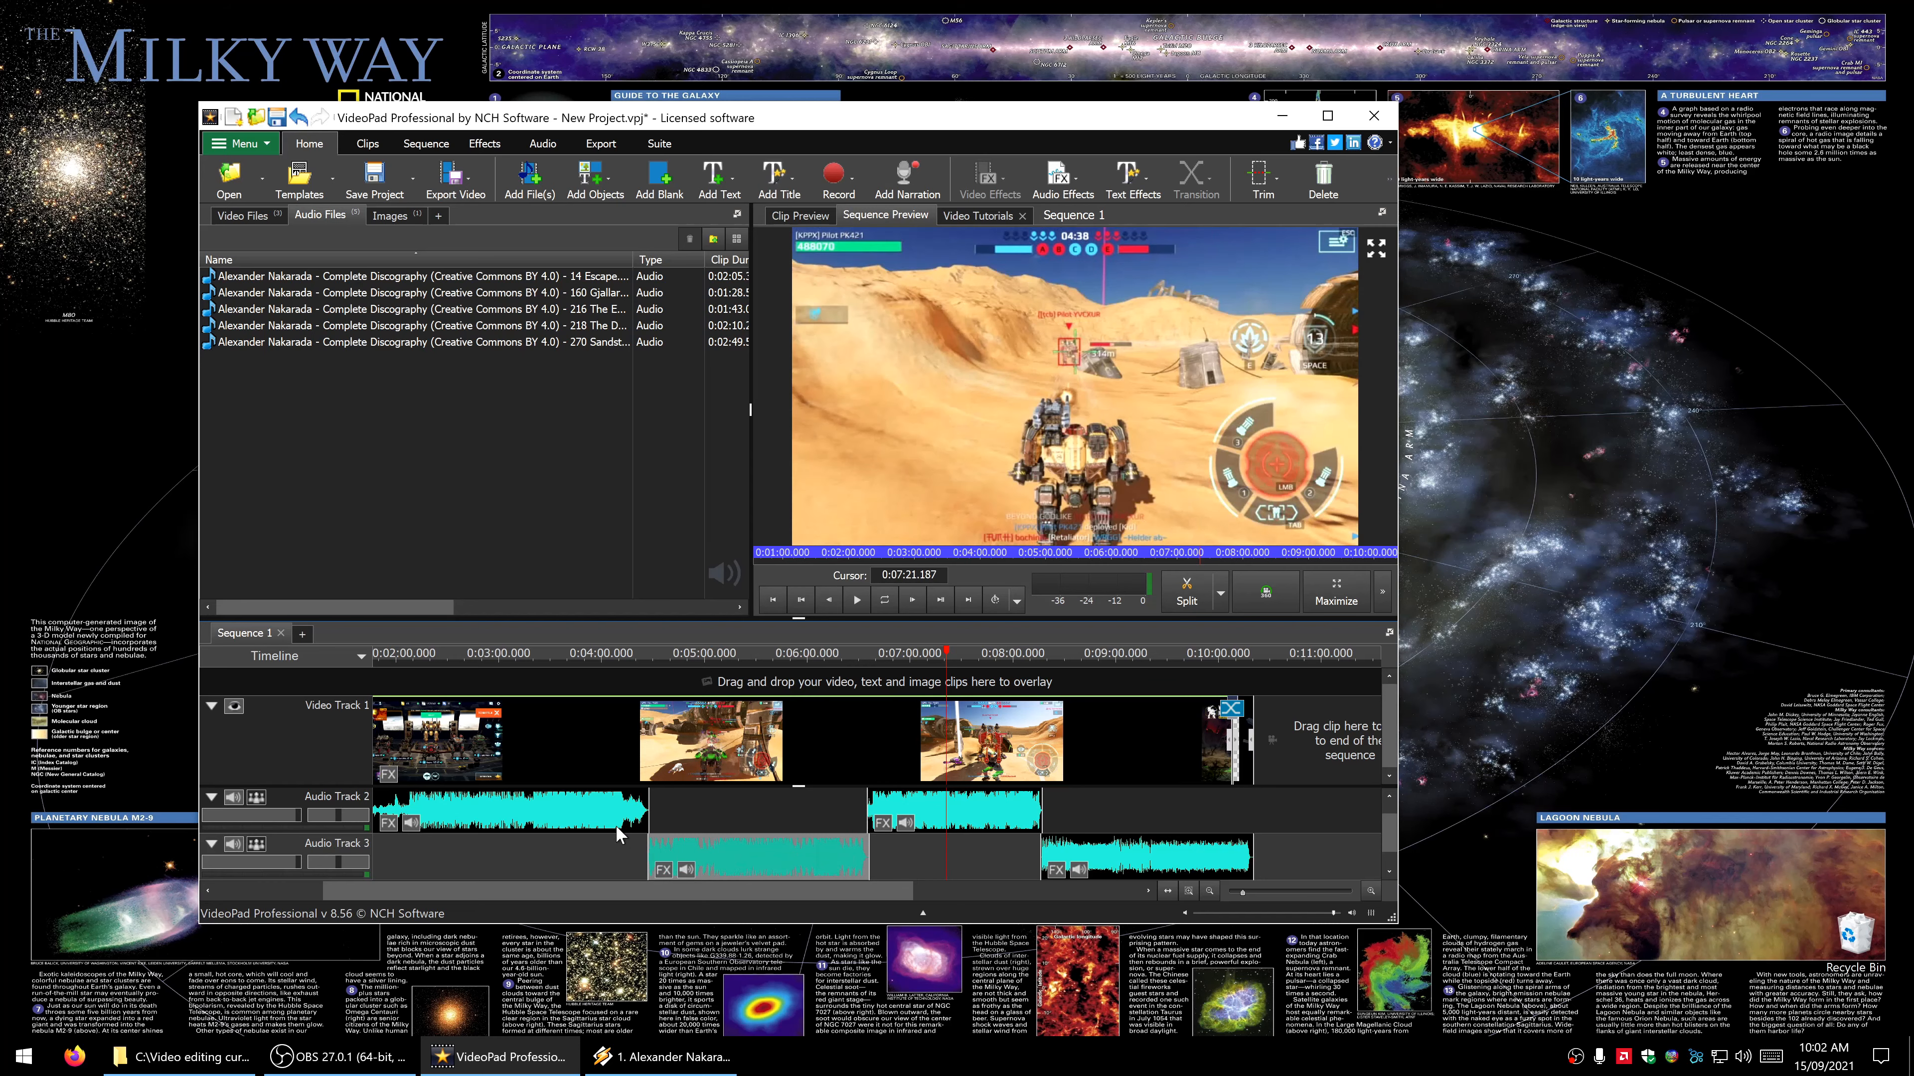
click(577, 816)
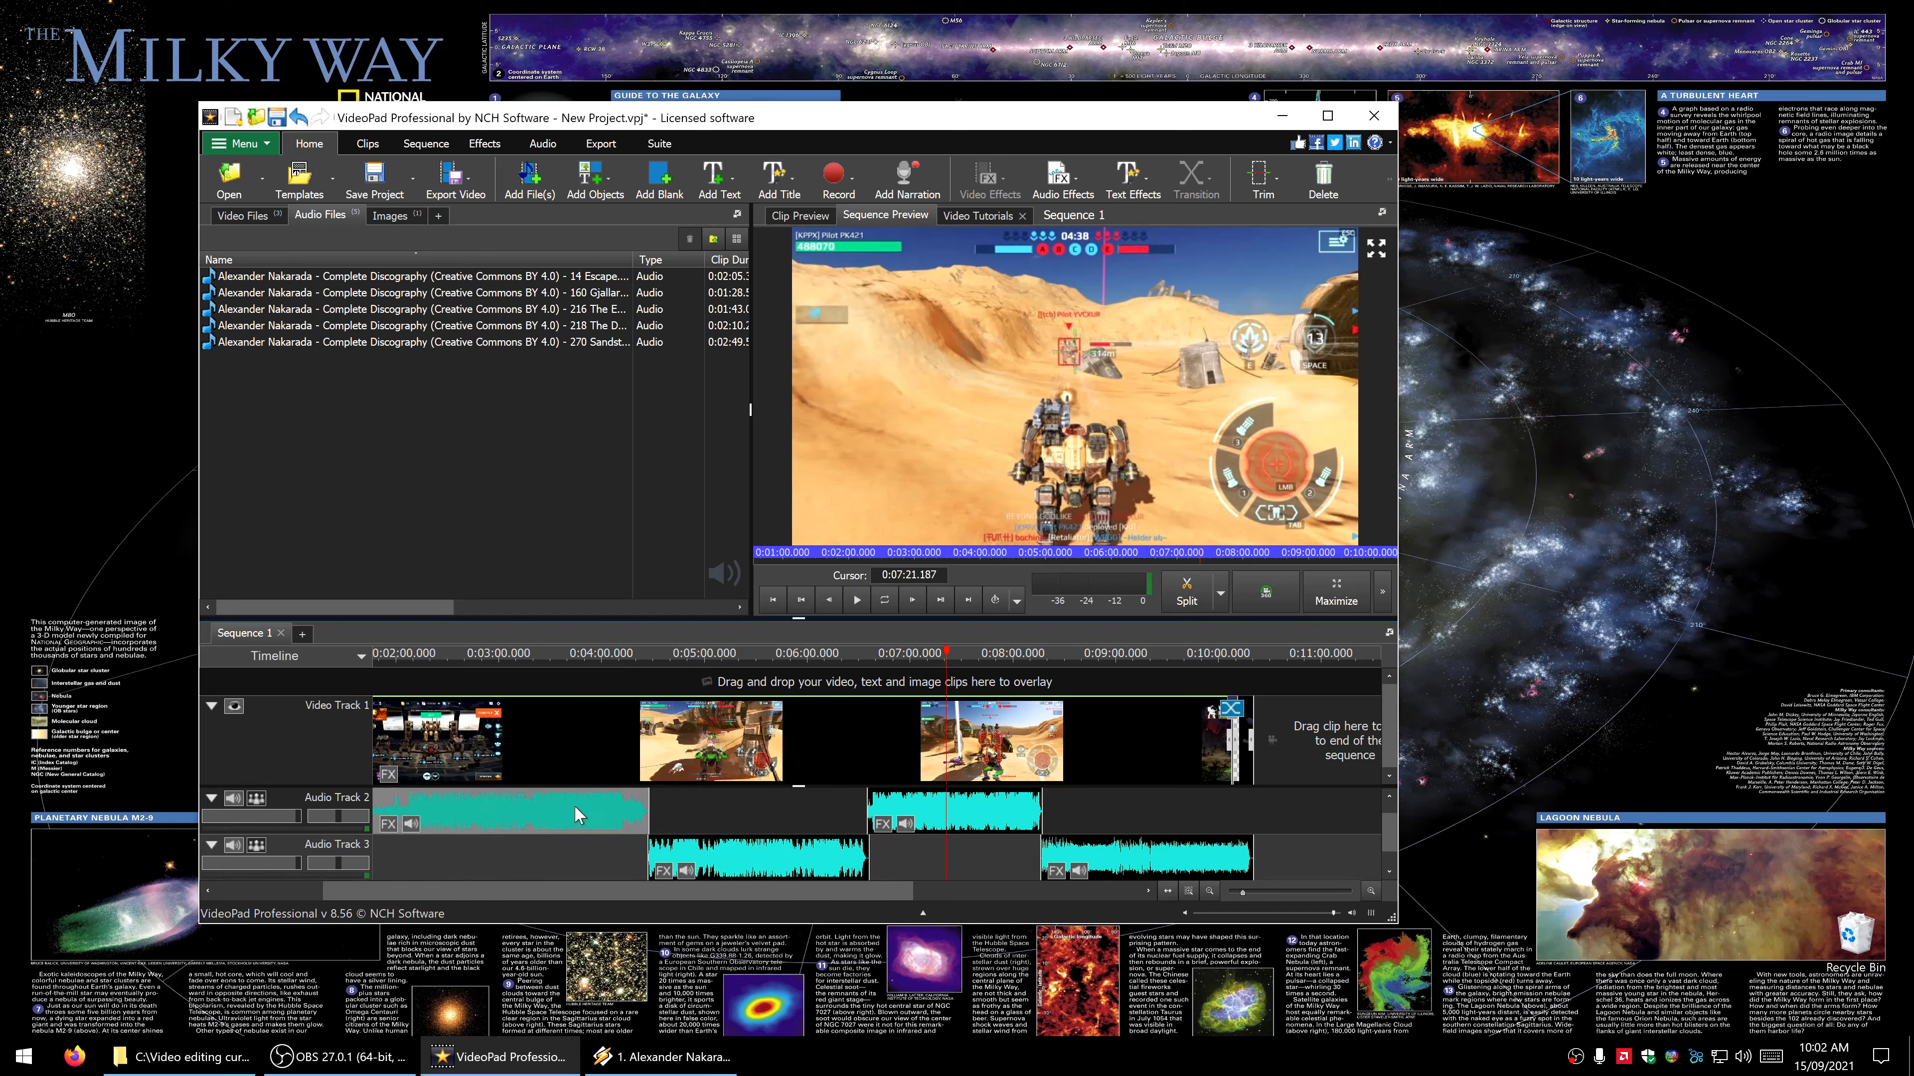
drag(575, 808, 578, 808)
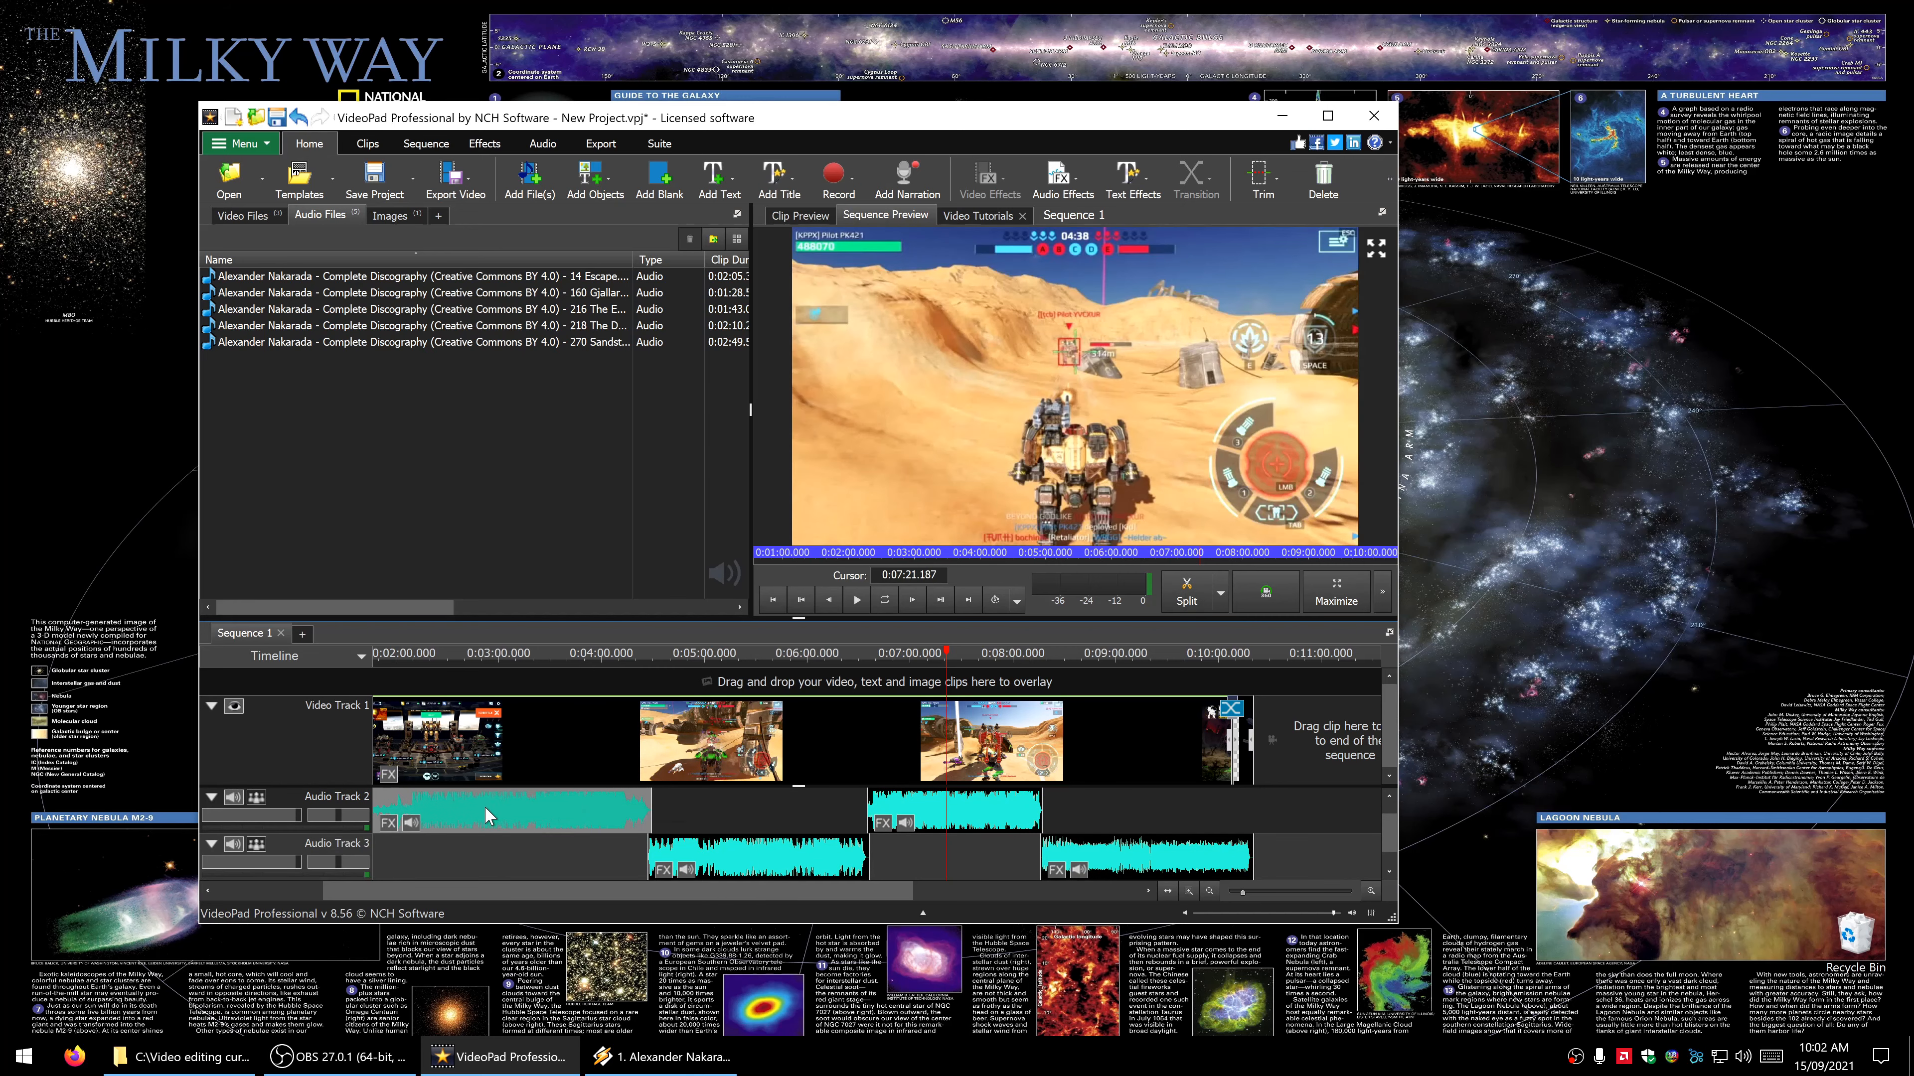
drag(457, 812, 458, 805)
- Save the project as Beacon sitting.vpj in the folder Sometime you just have to Beacon sit
click(412, 181)
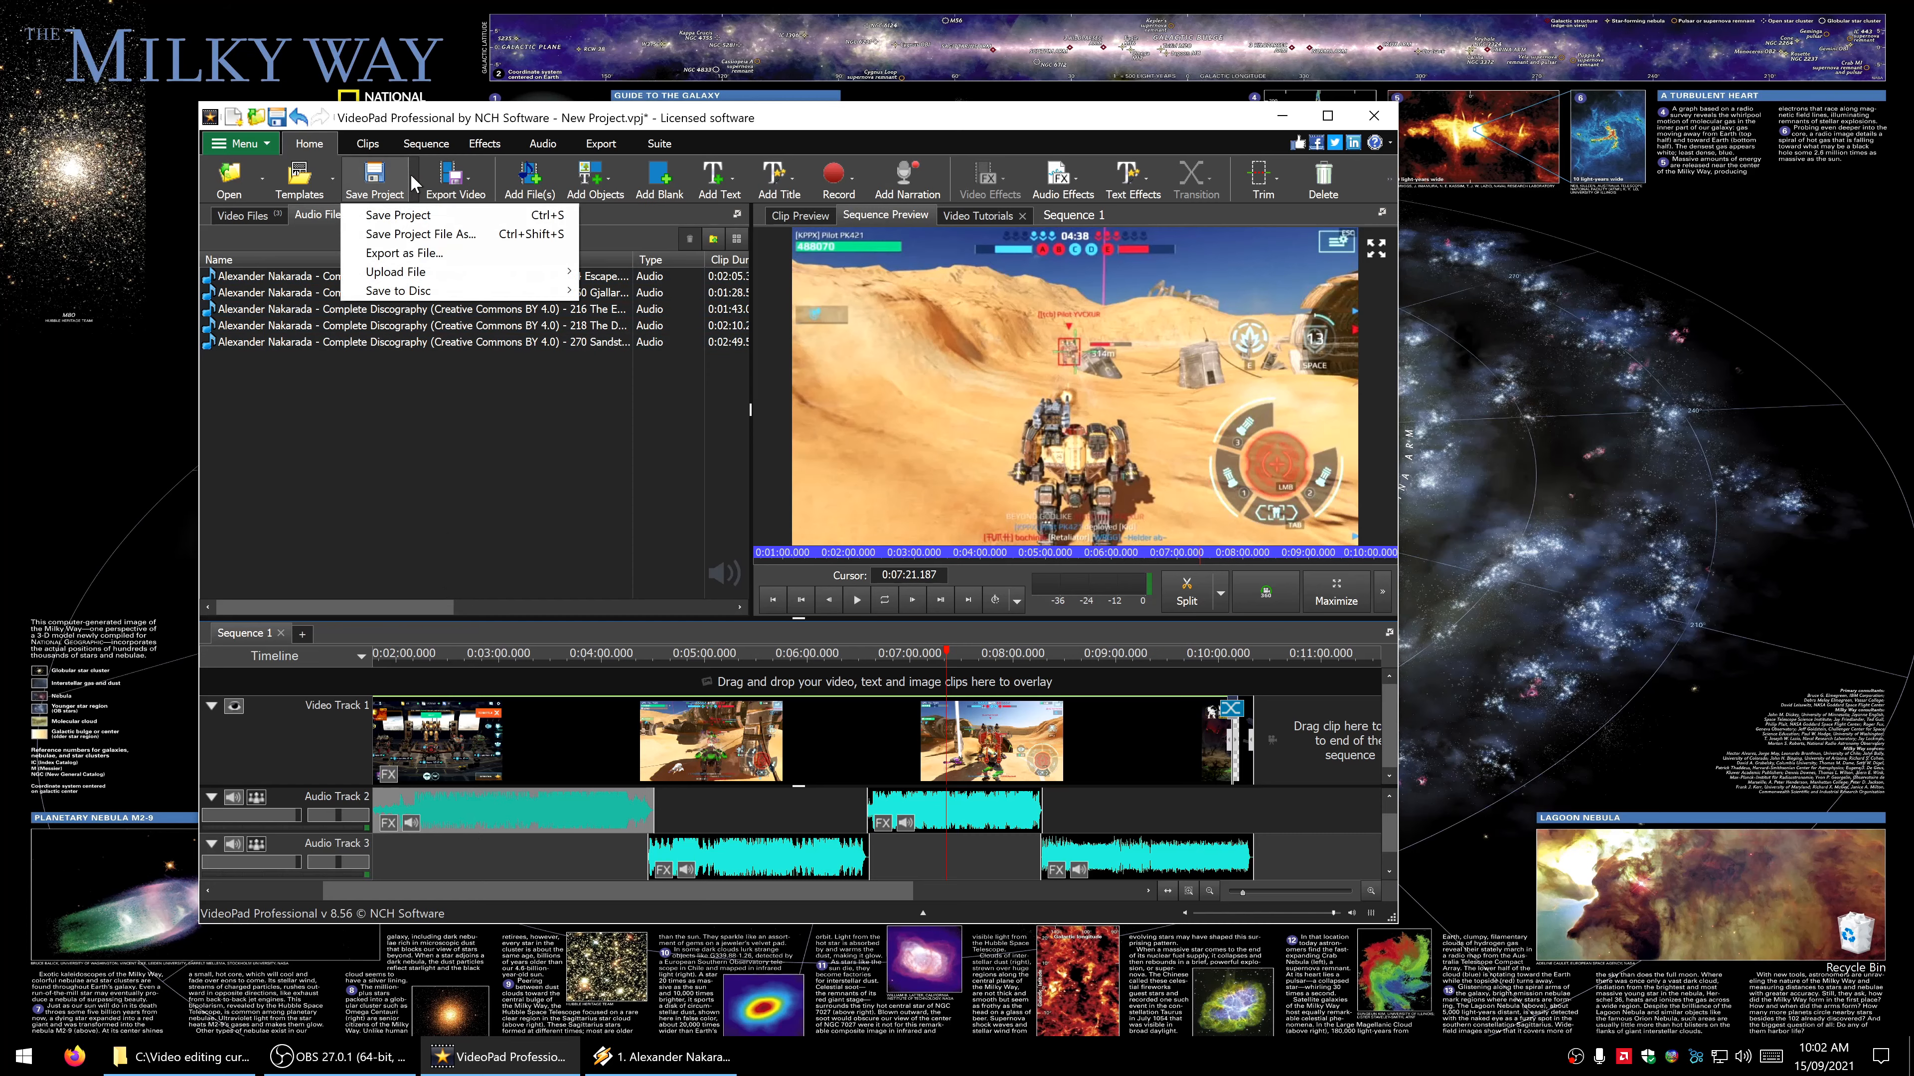
click(406, 234)
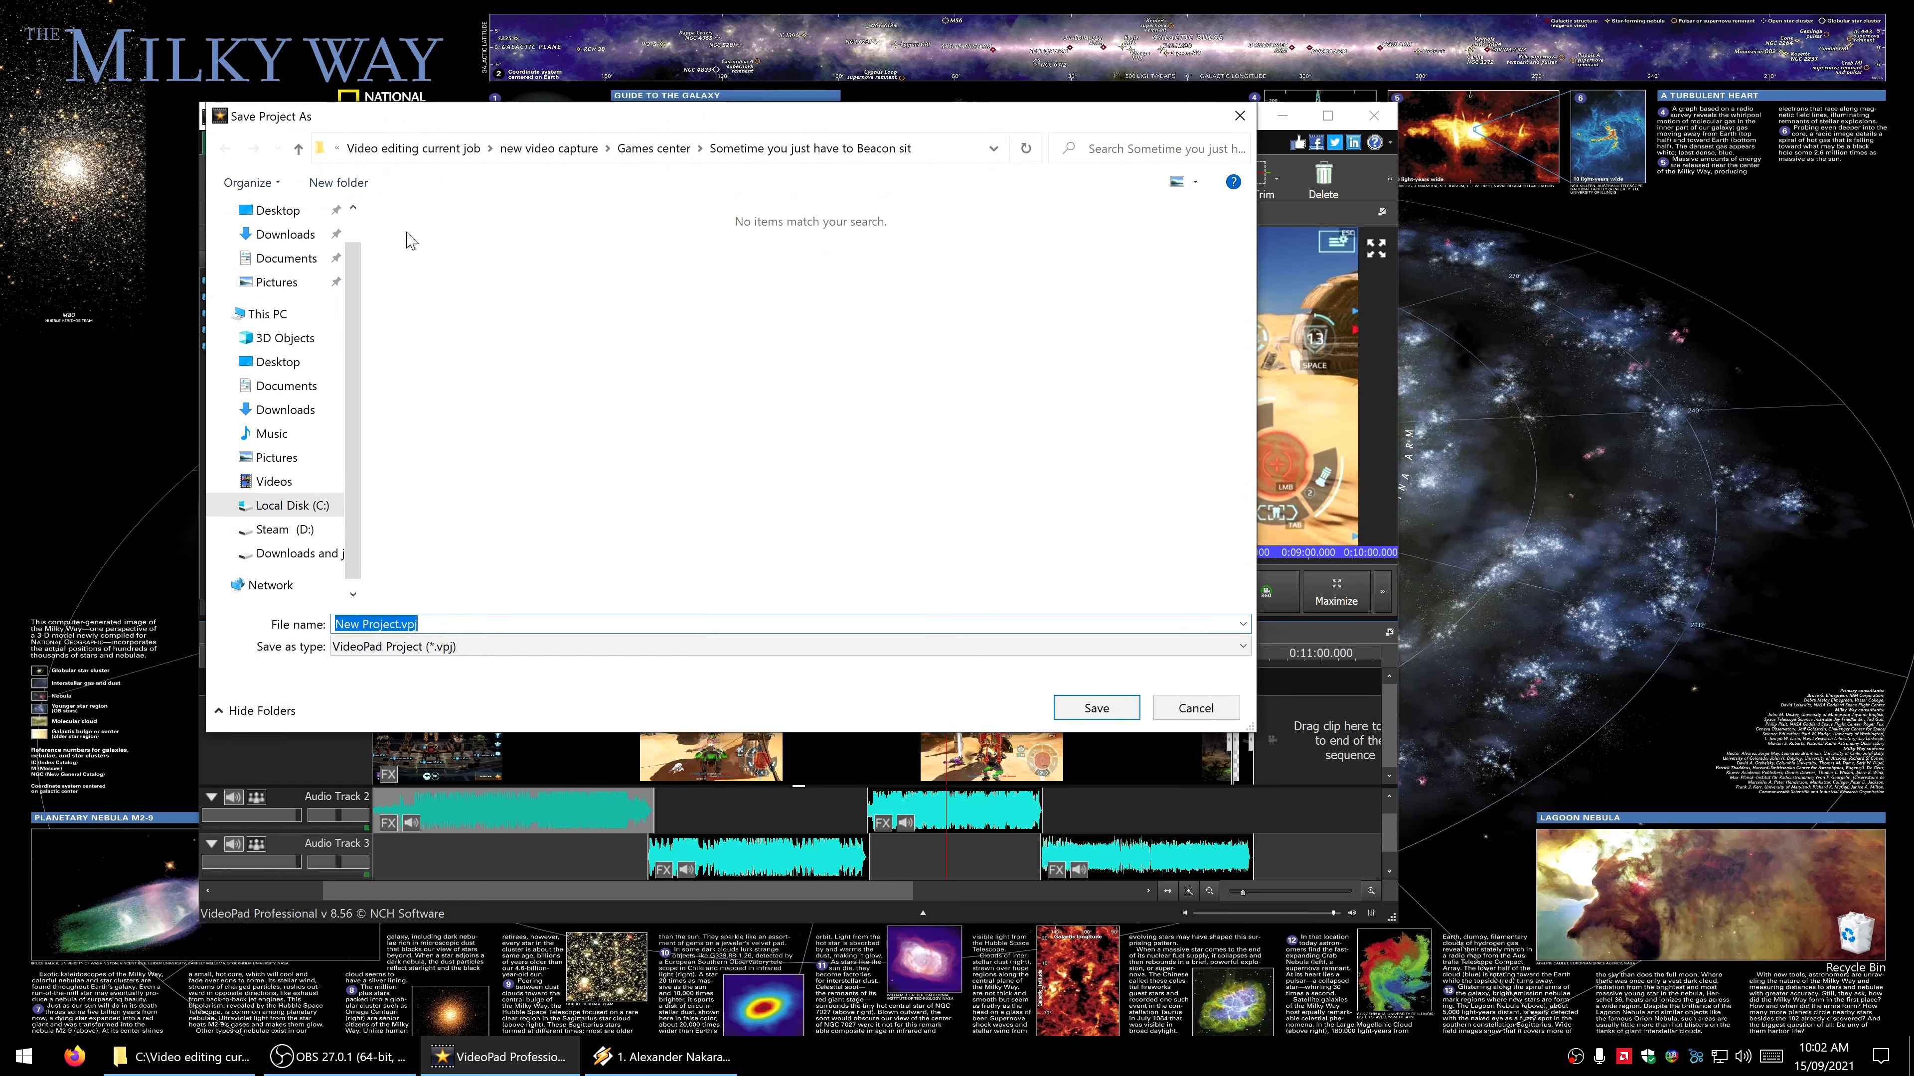
click(395, 626)
drag(399, 625, 329, 625)
text(Beacon sitting)
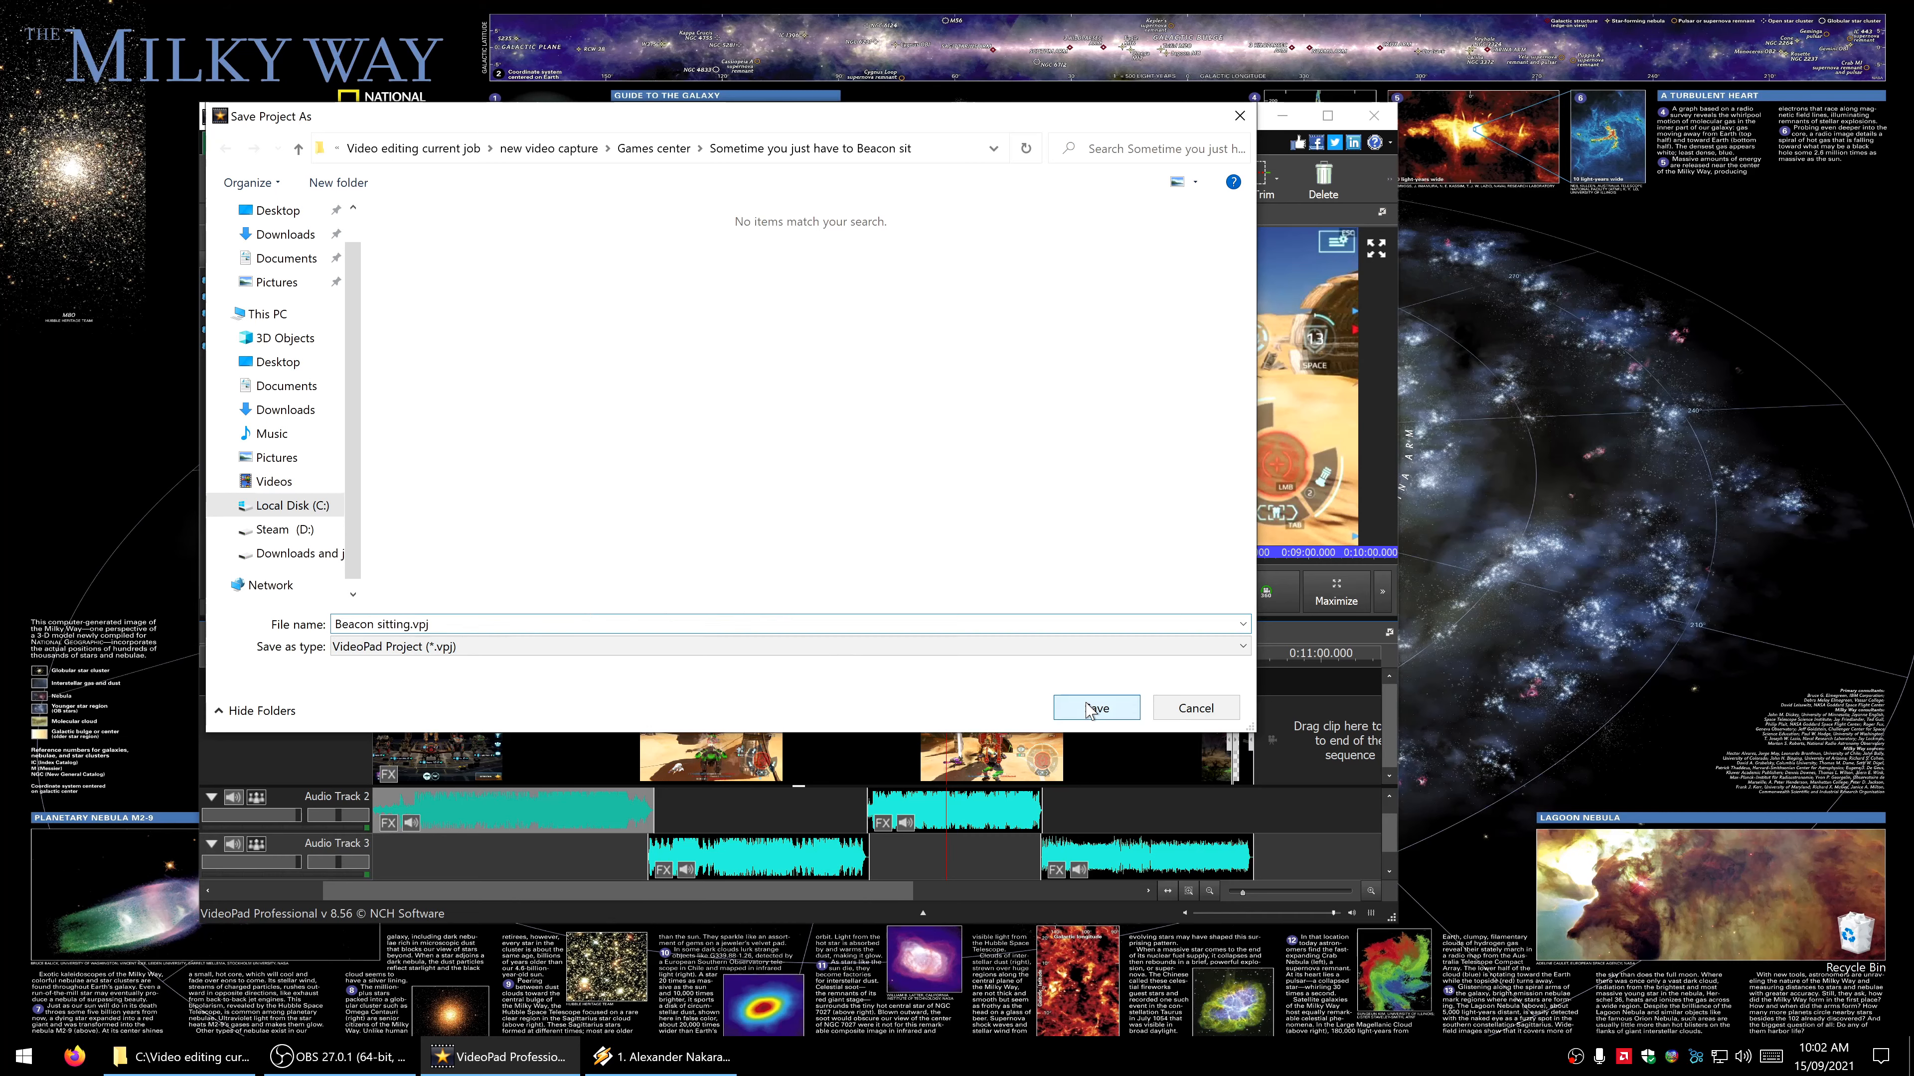
click(1064, 713)
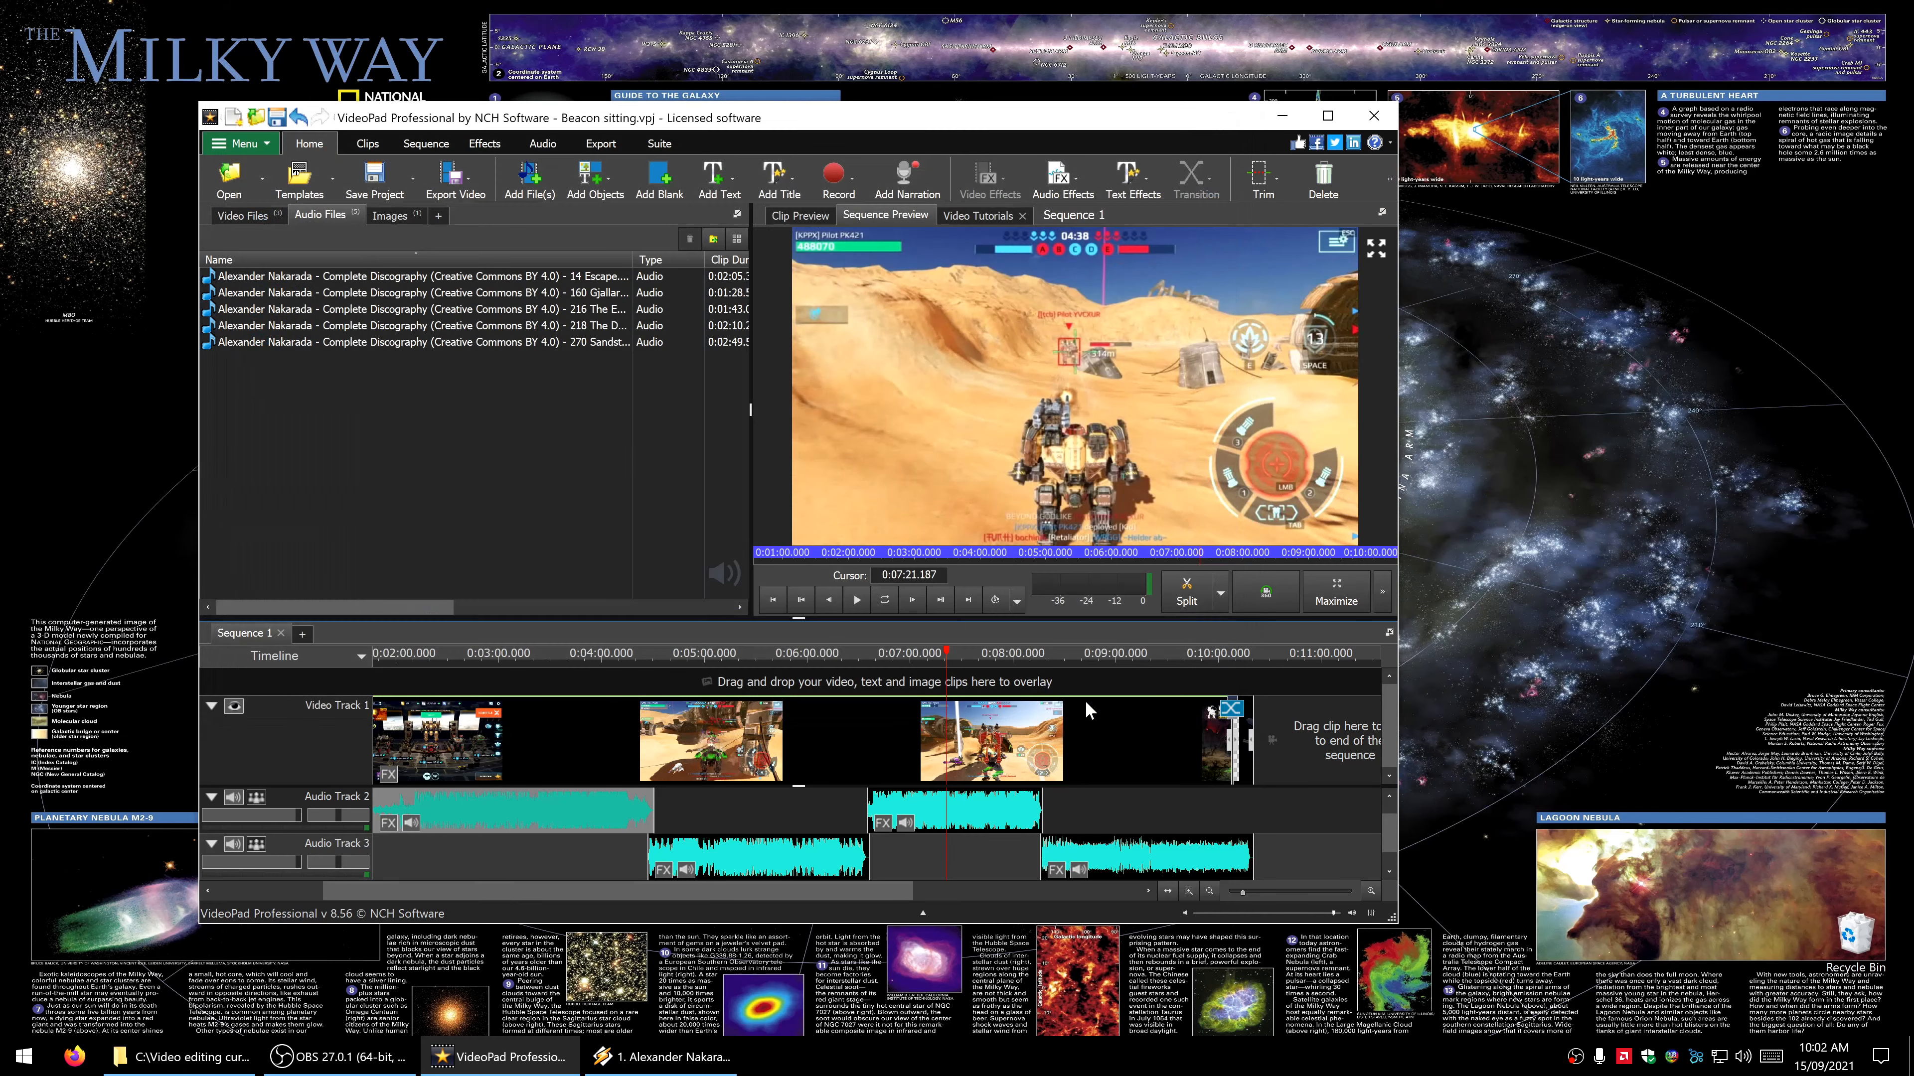
- Review the video file export settings and the MP4 video quality/bitrate options, leaving the export without creating a file
click(464, 190)
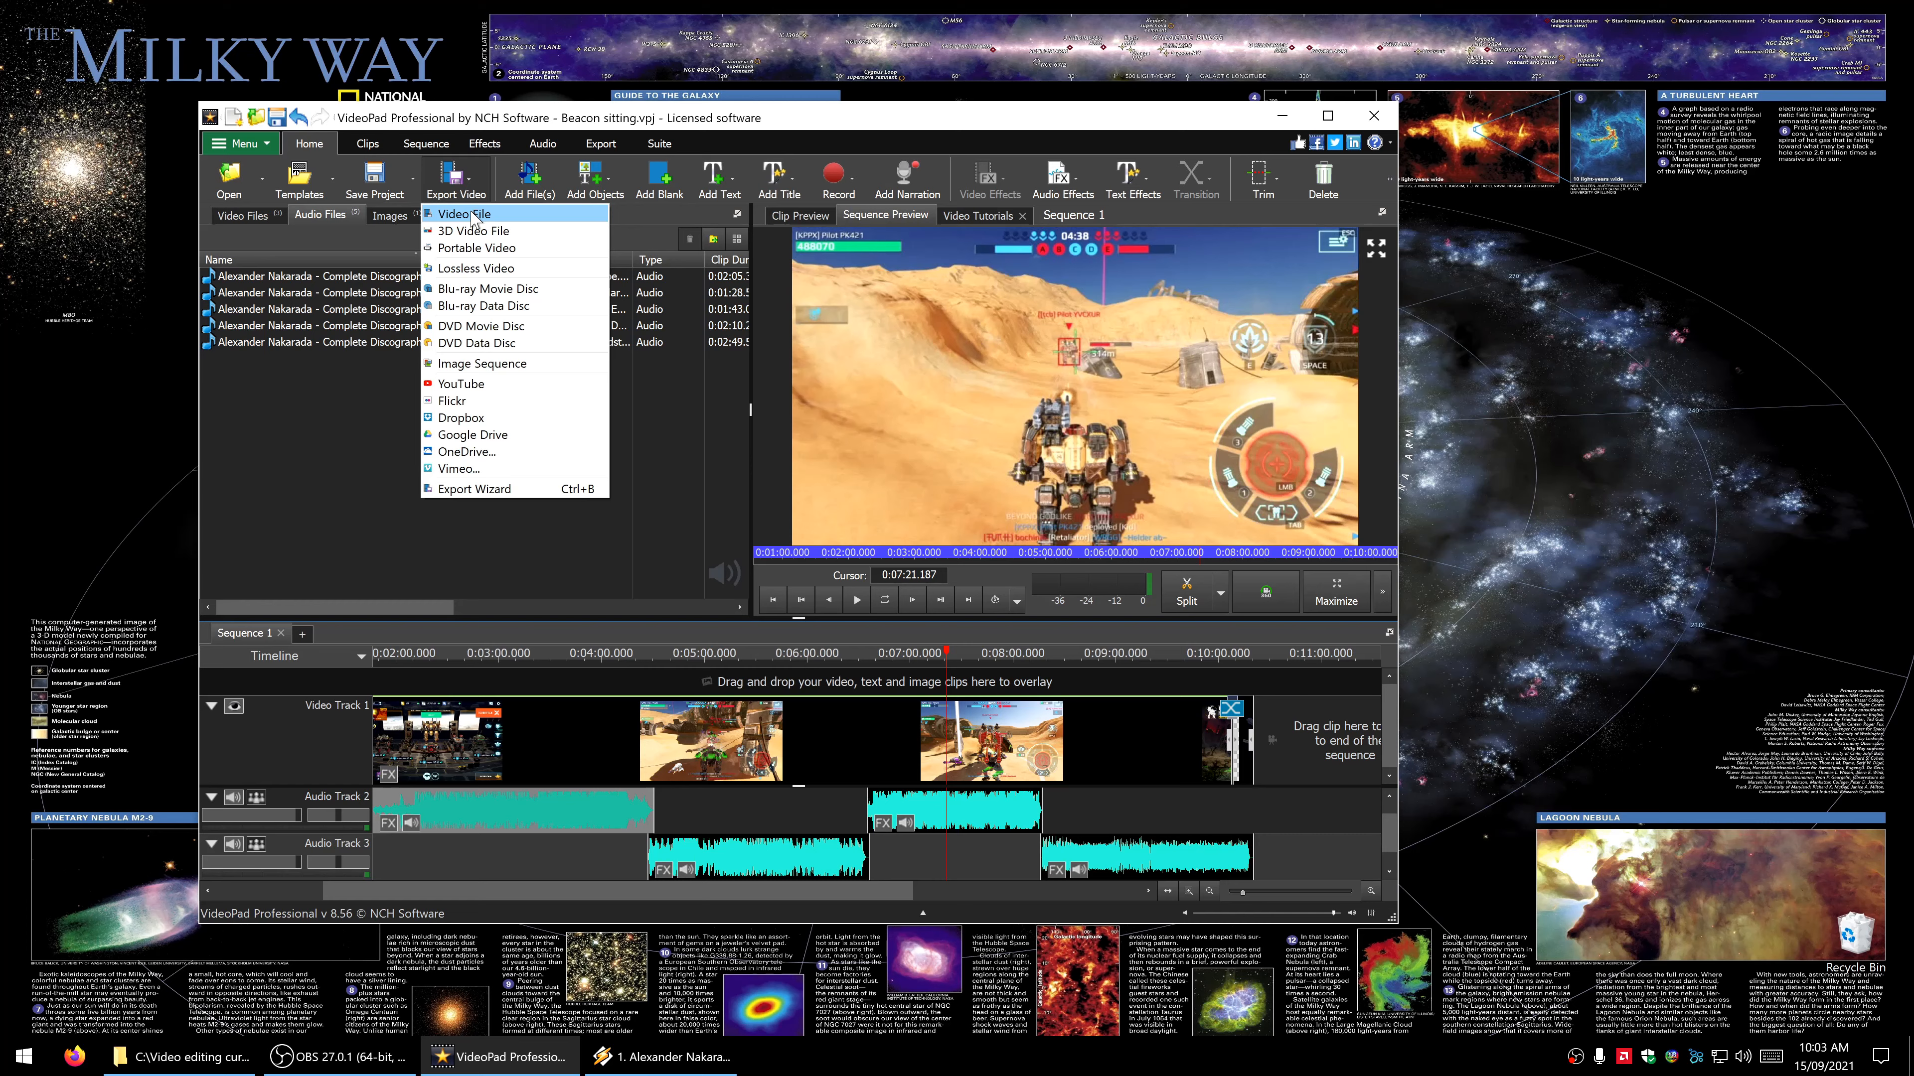
click(472, 217)
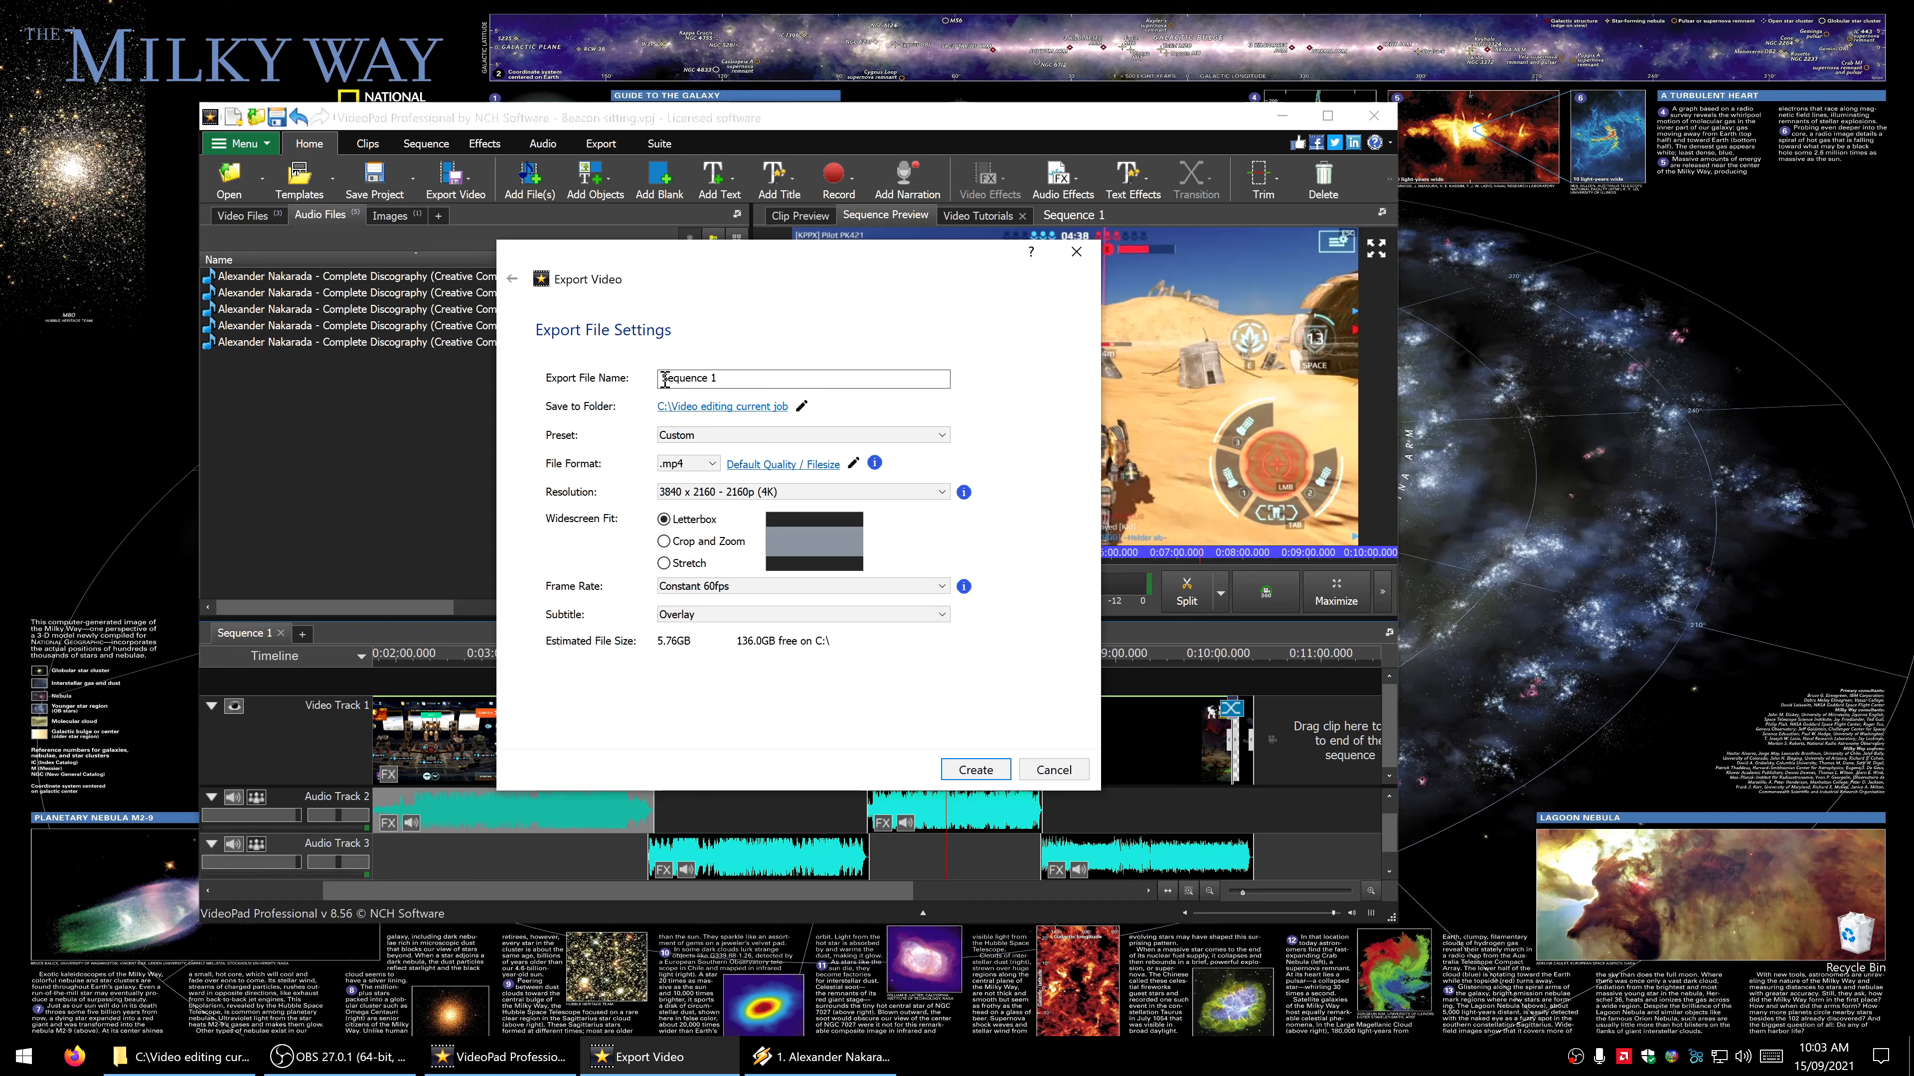
drag(666, 379, 746, 378)
click(806, 470)
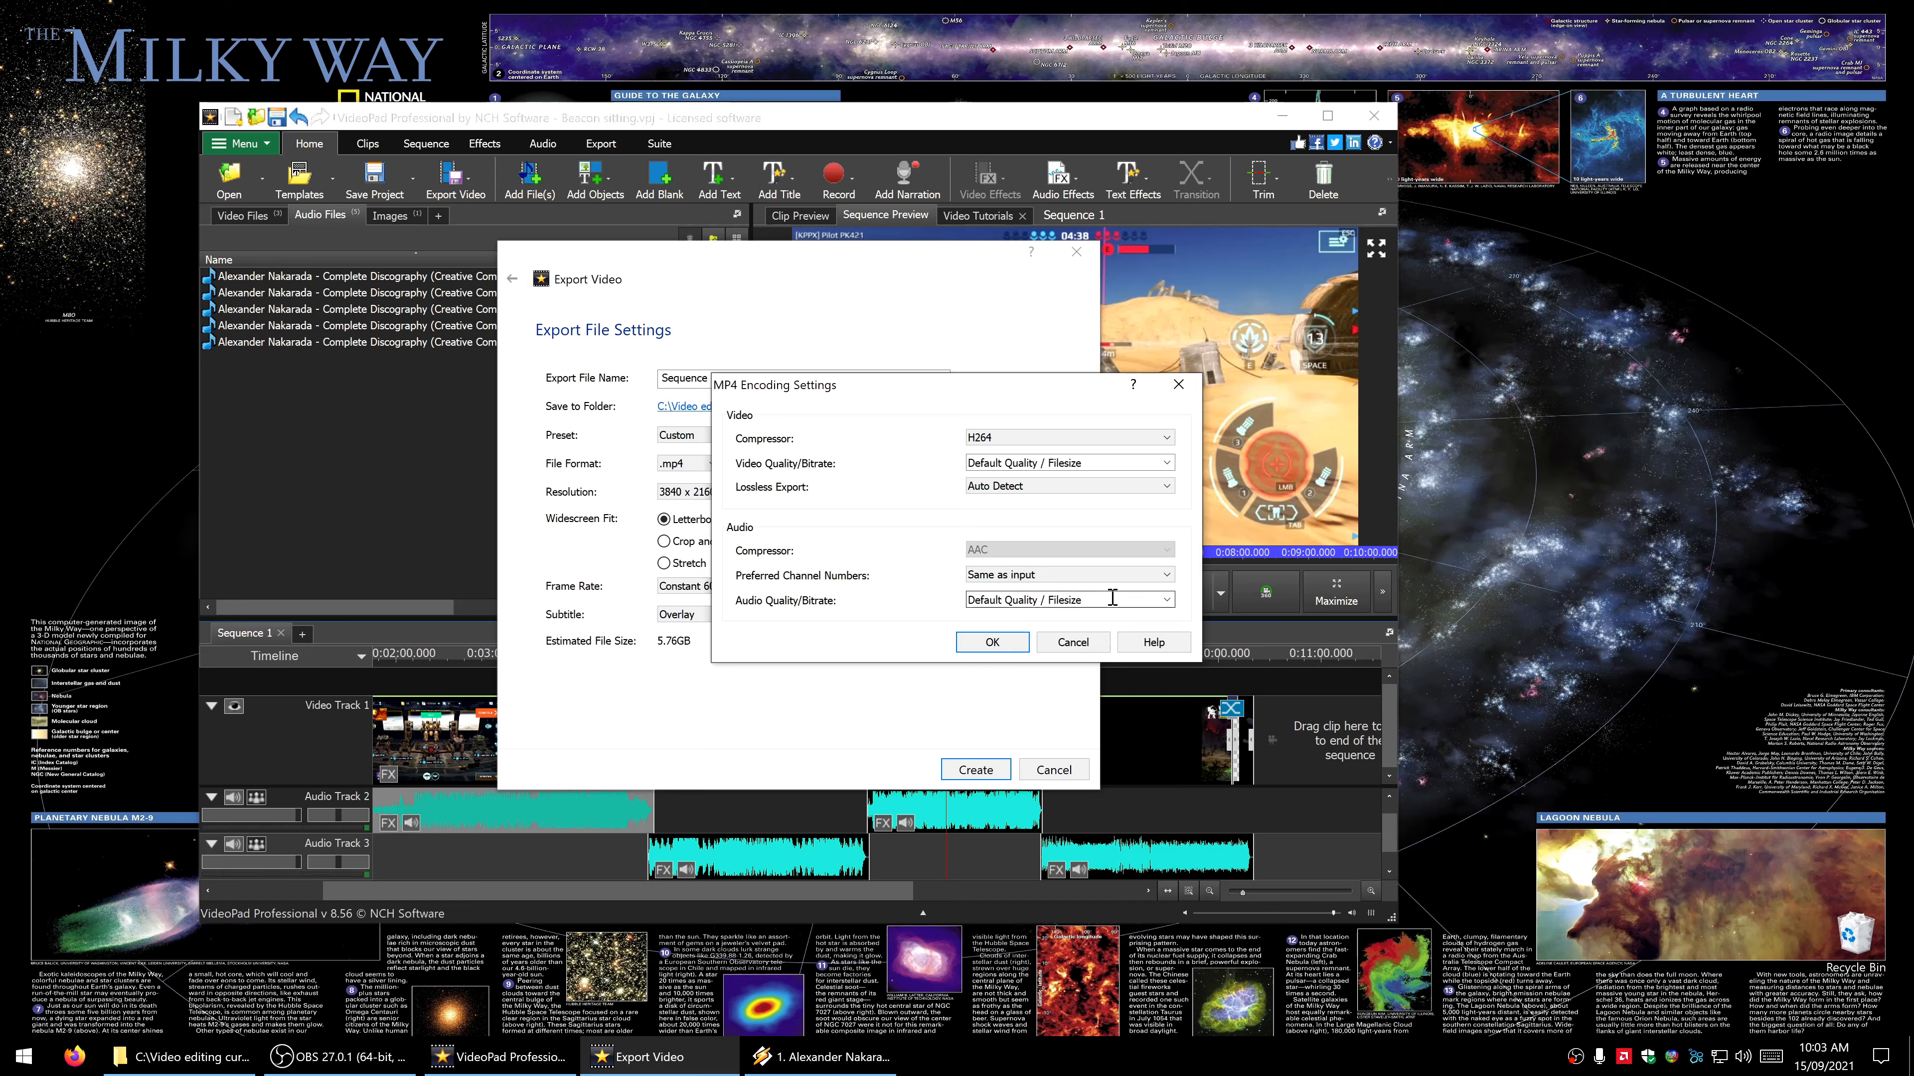
click(1087, 462)
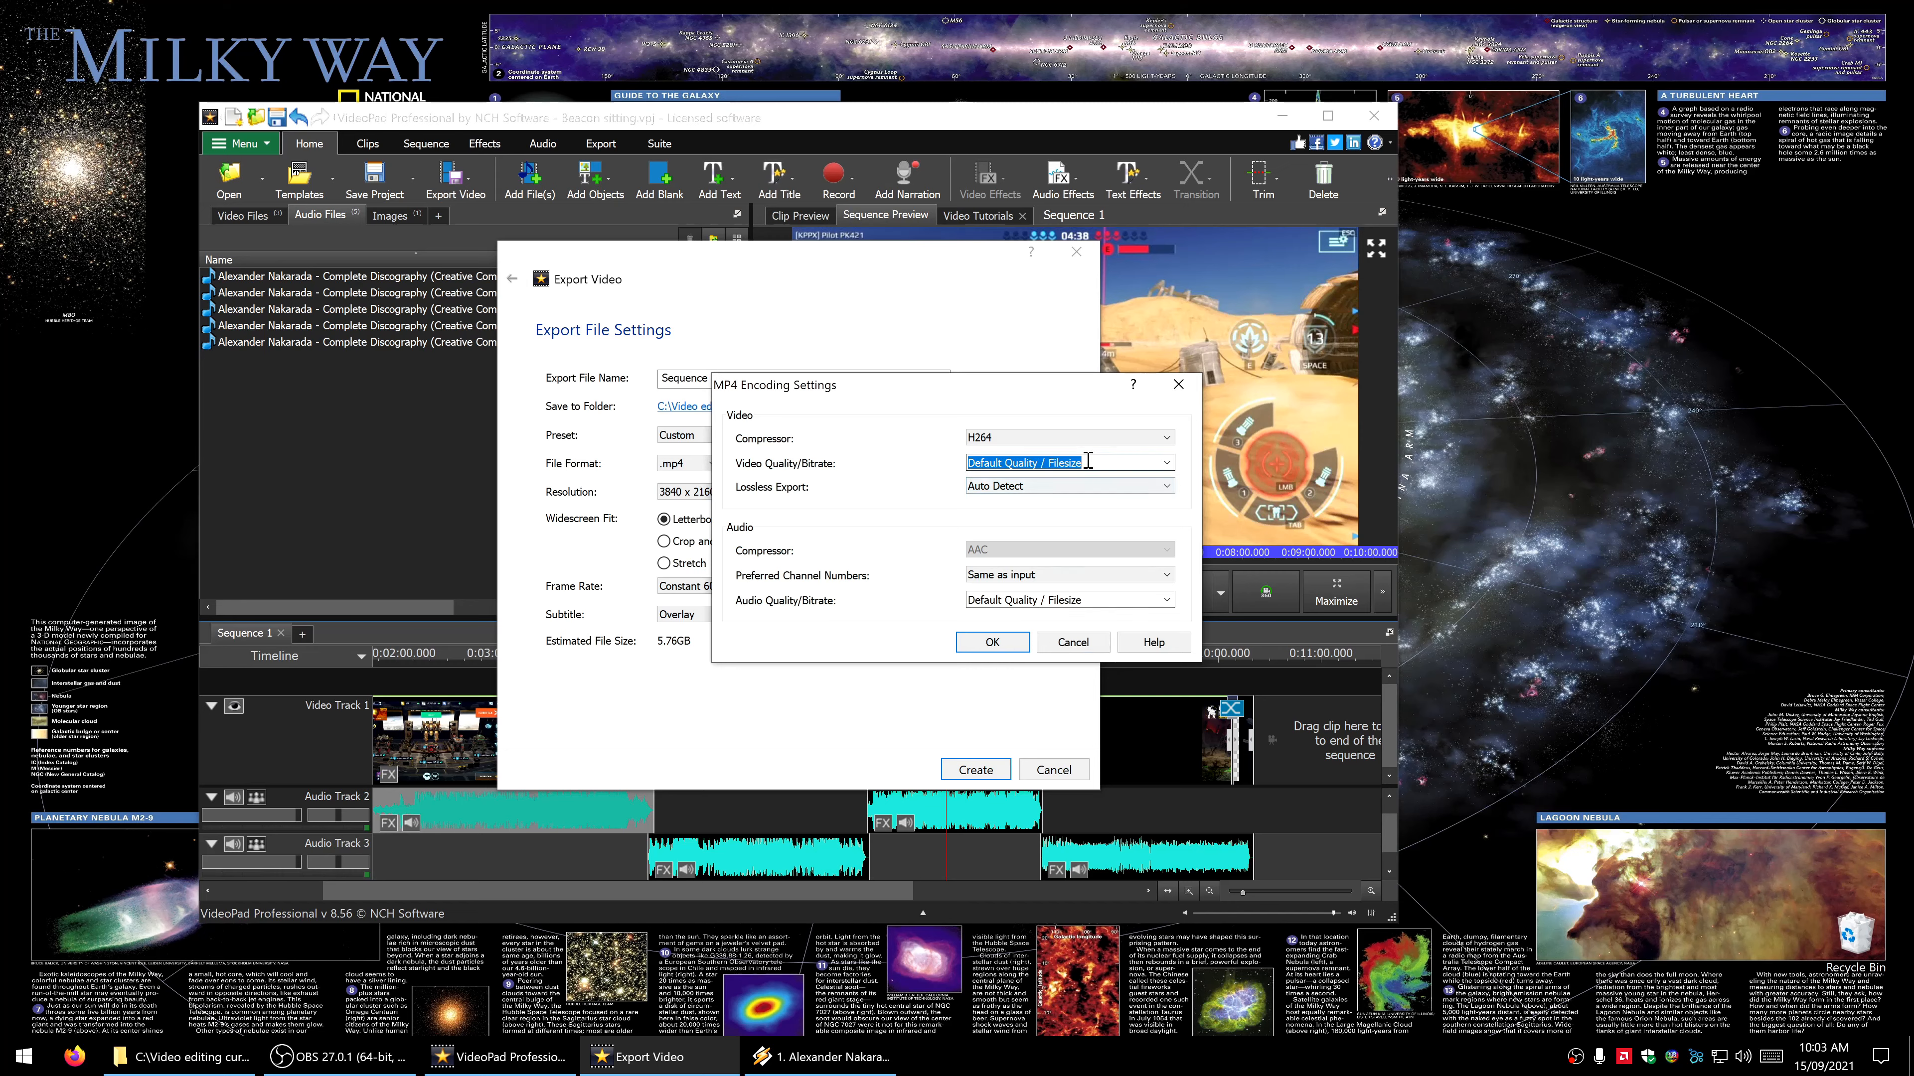
click(1167, 463)
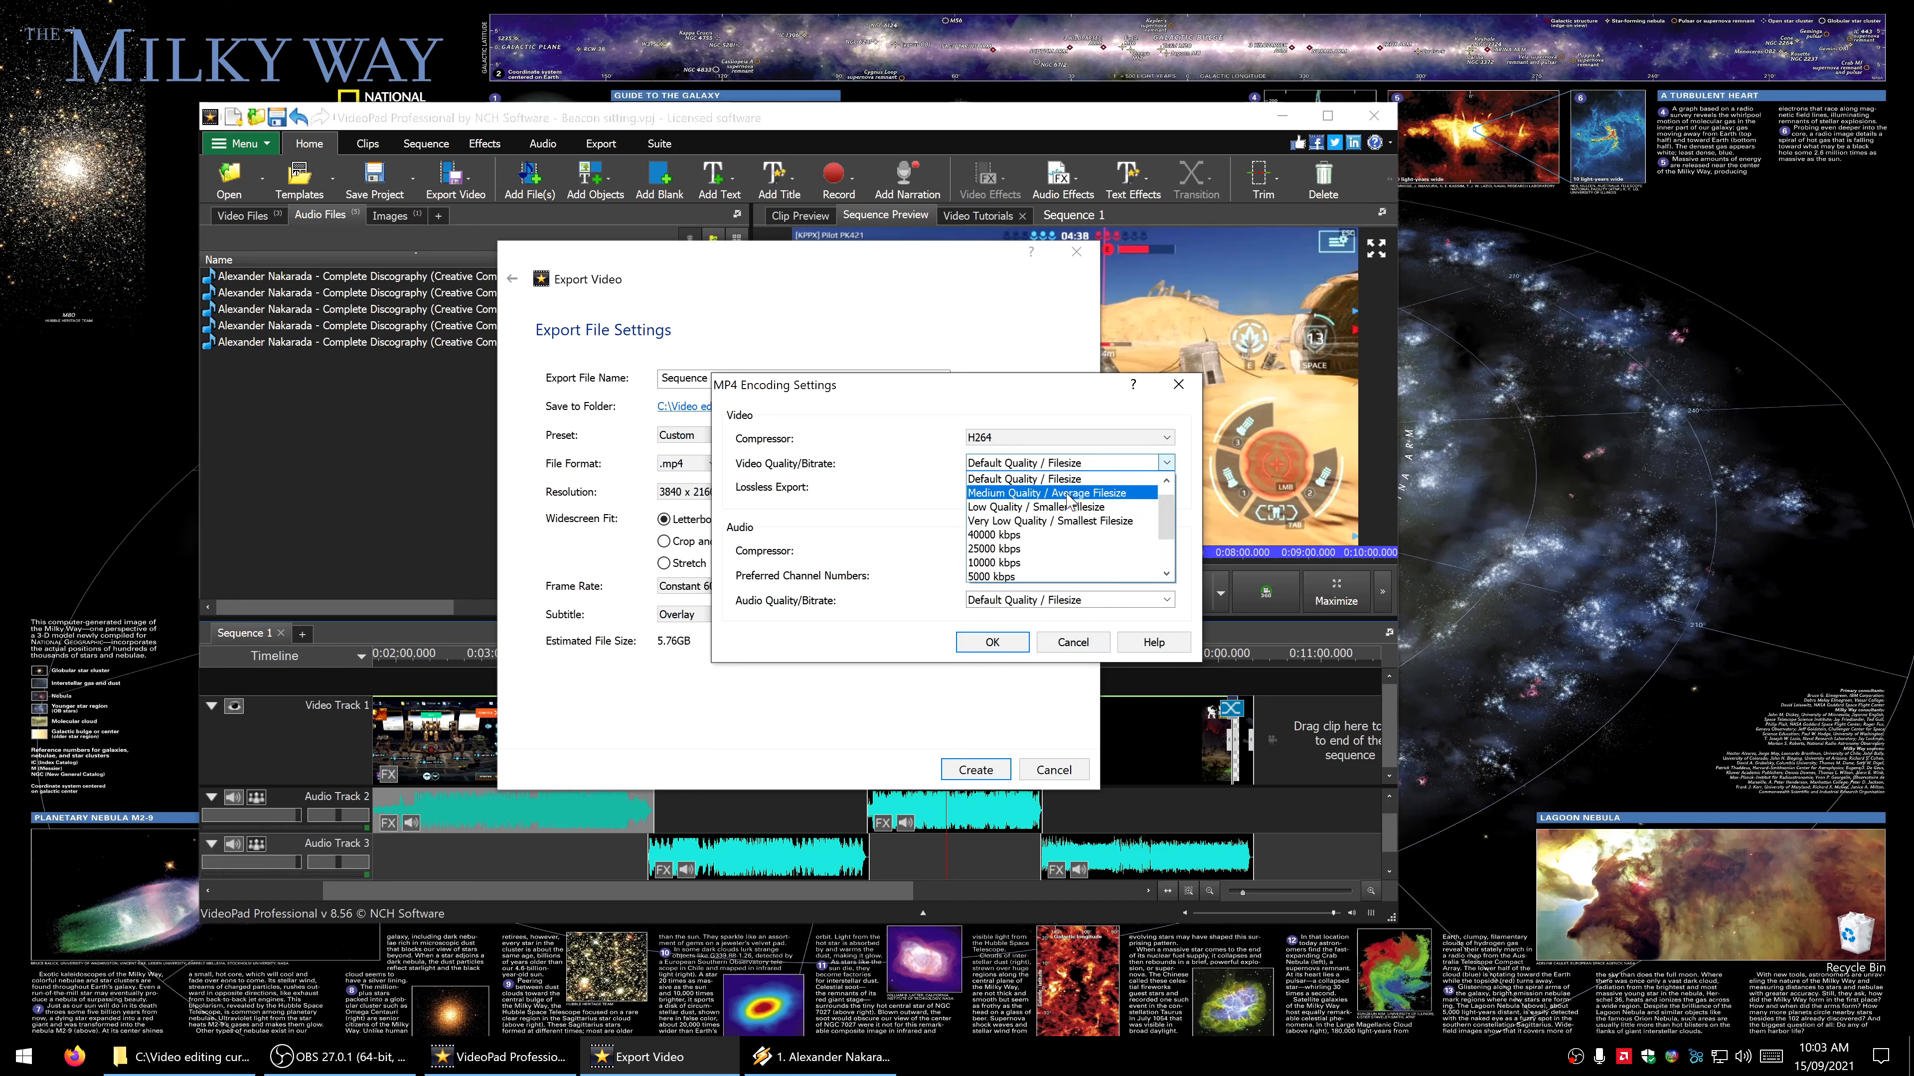
scroll(1045, 520, up, 2)
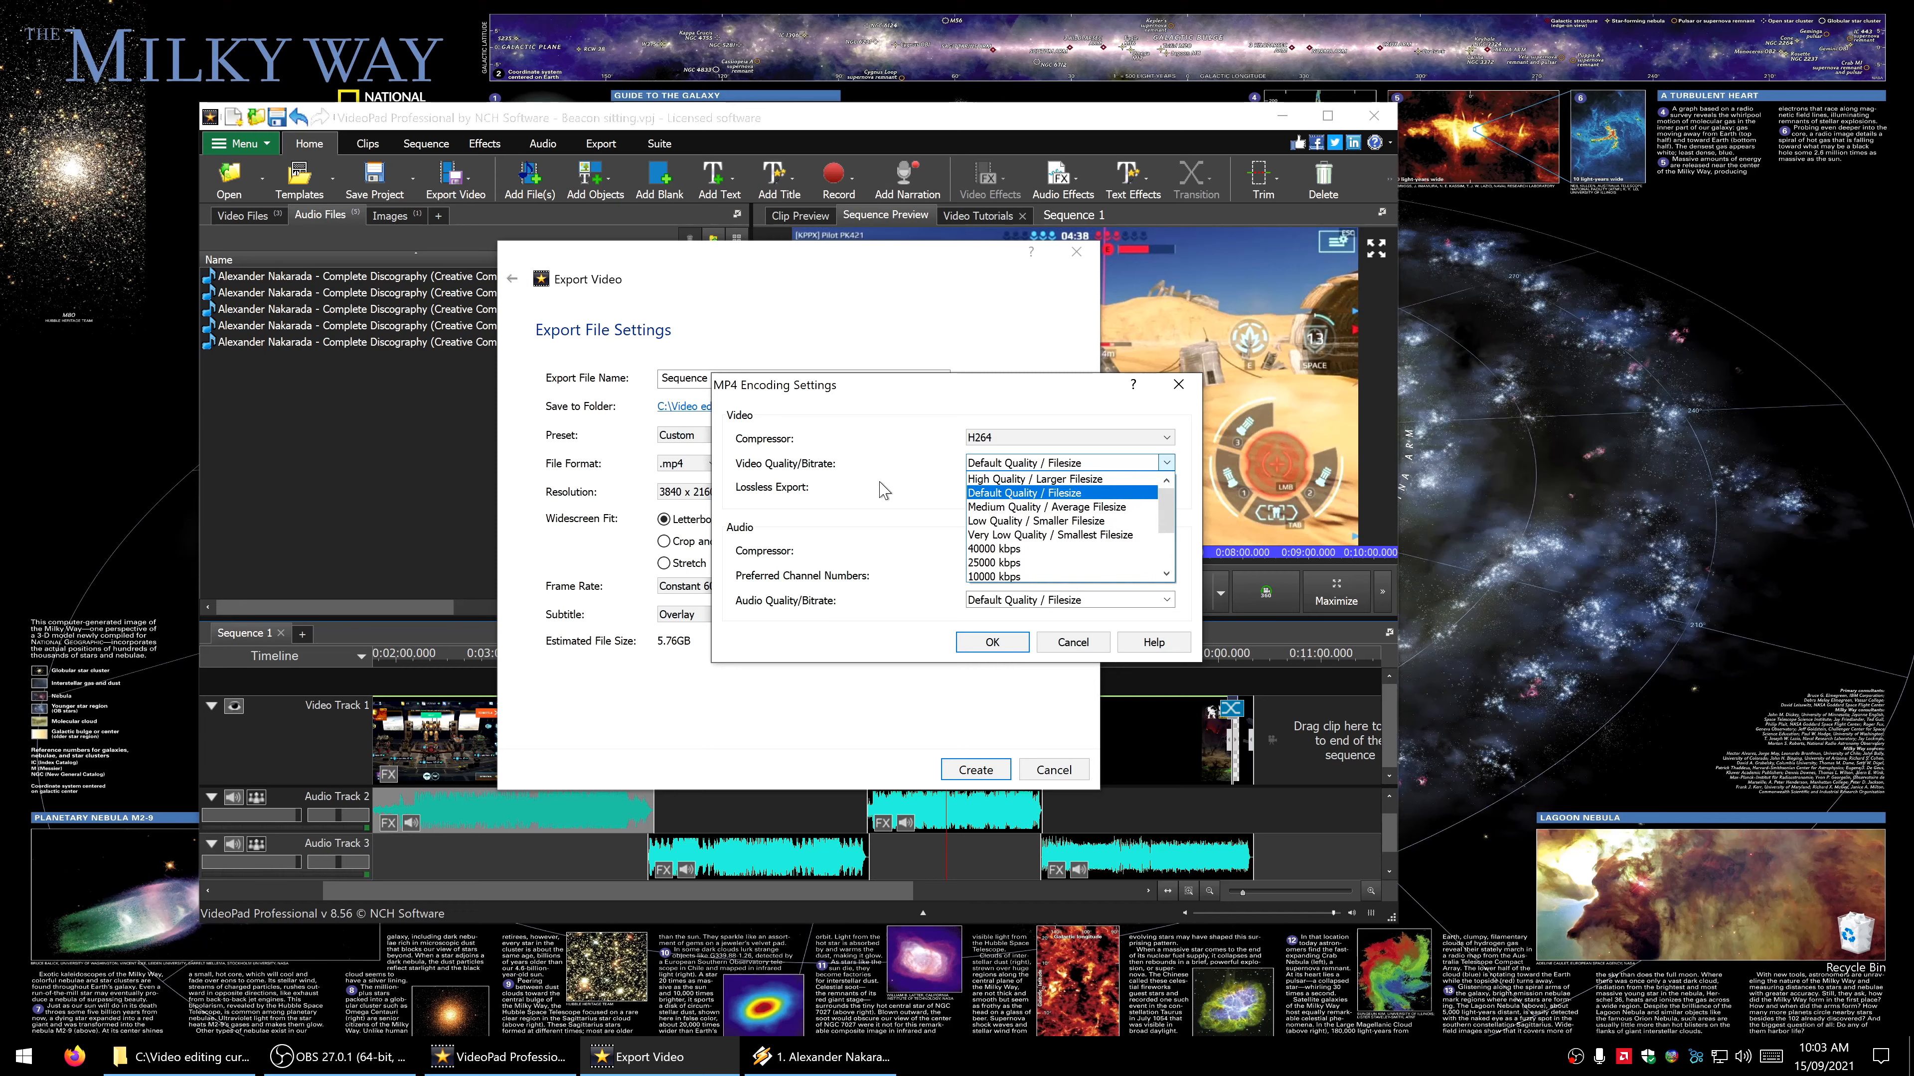
click(1024, 494)
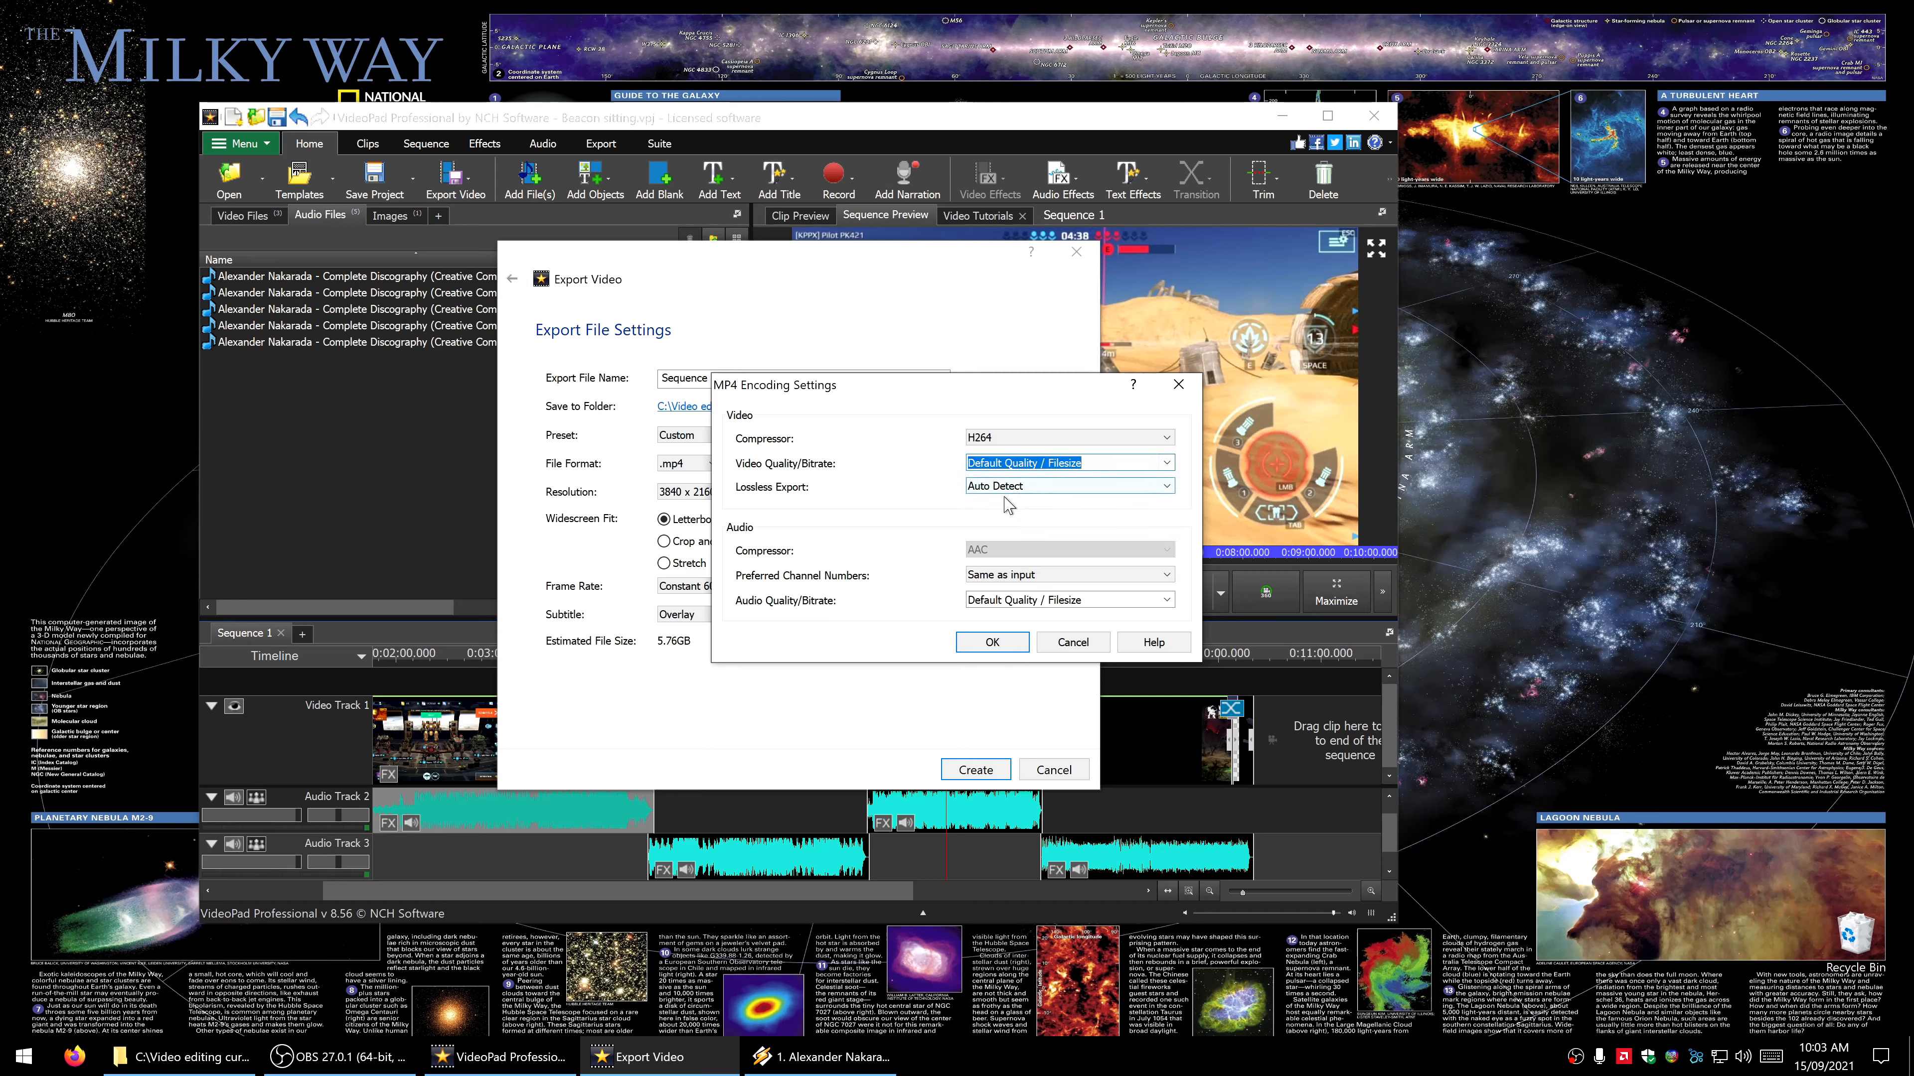
click(1070, 644)
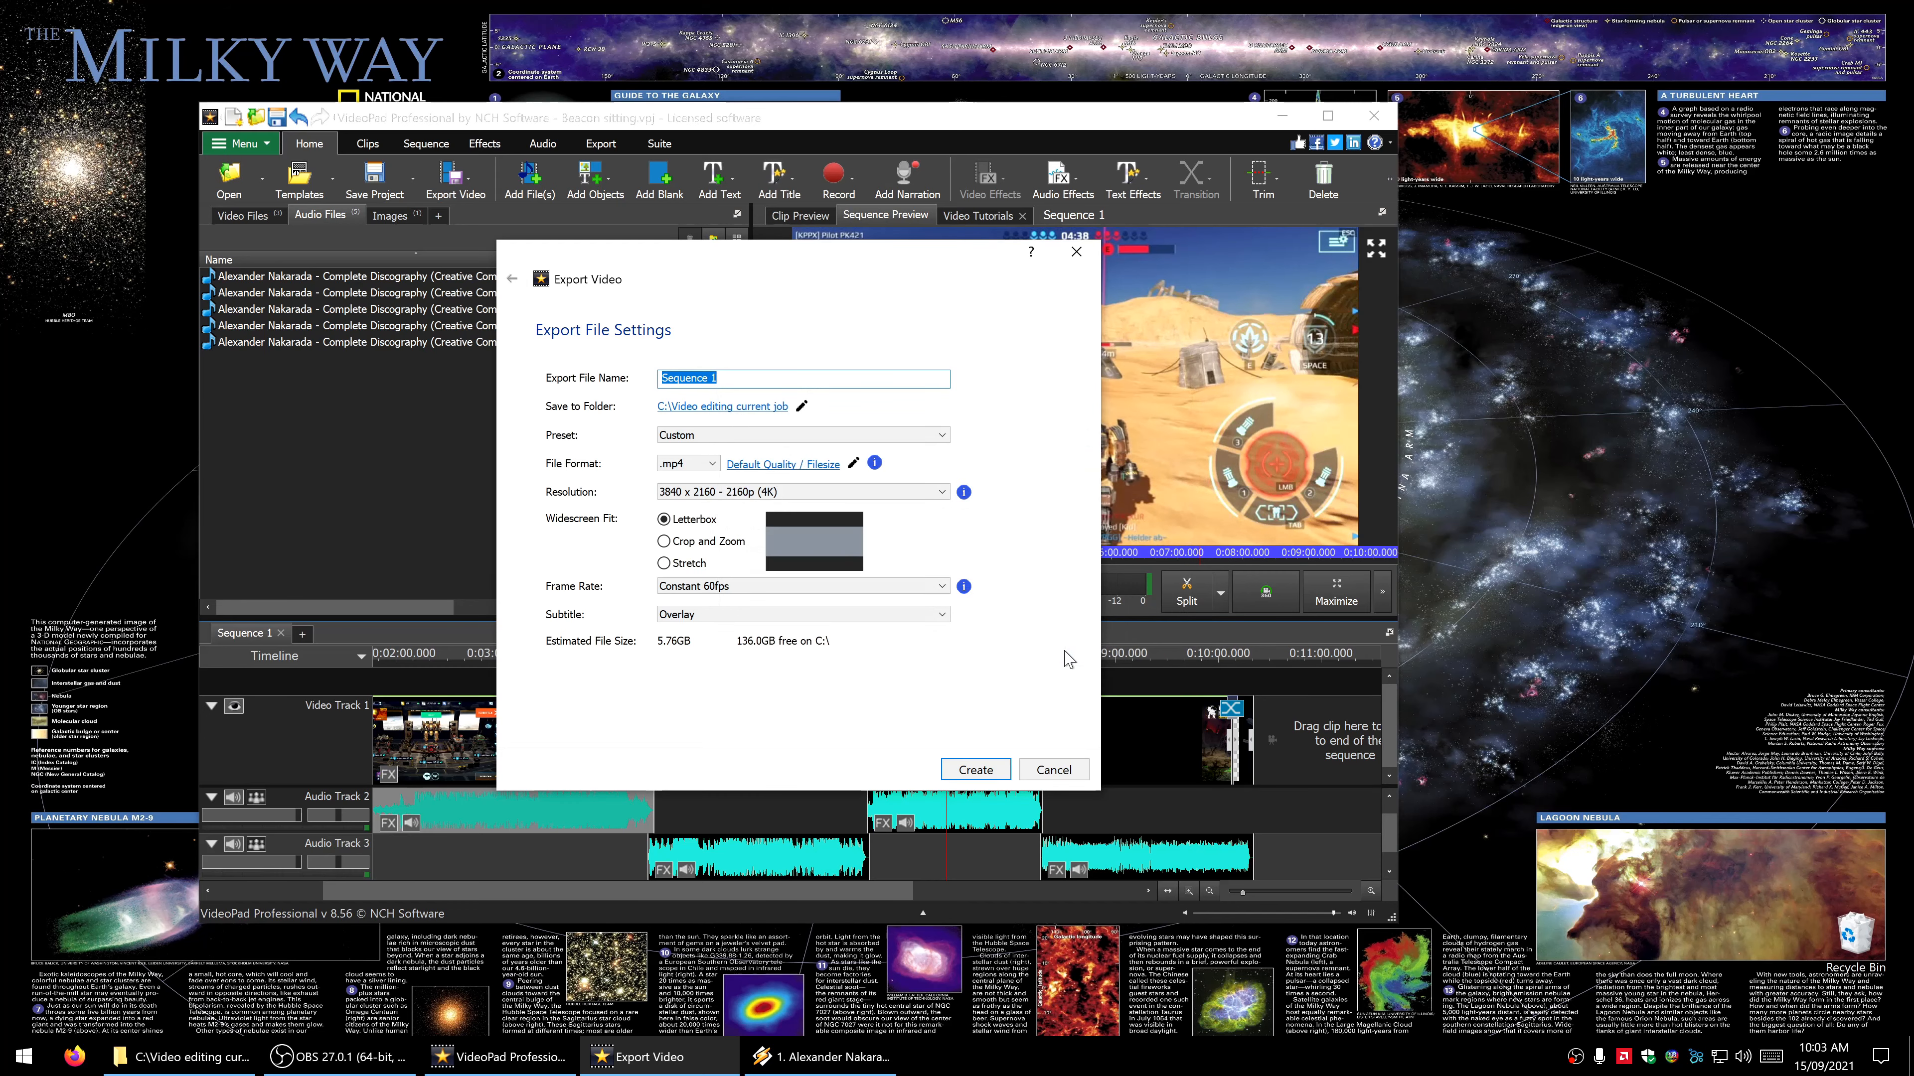
click(1043, 775)
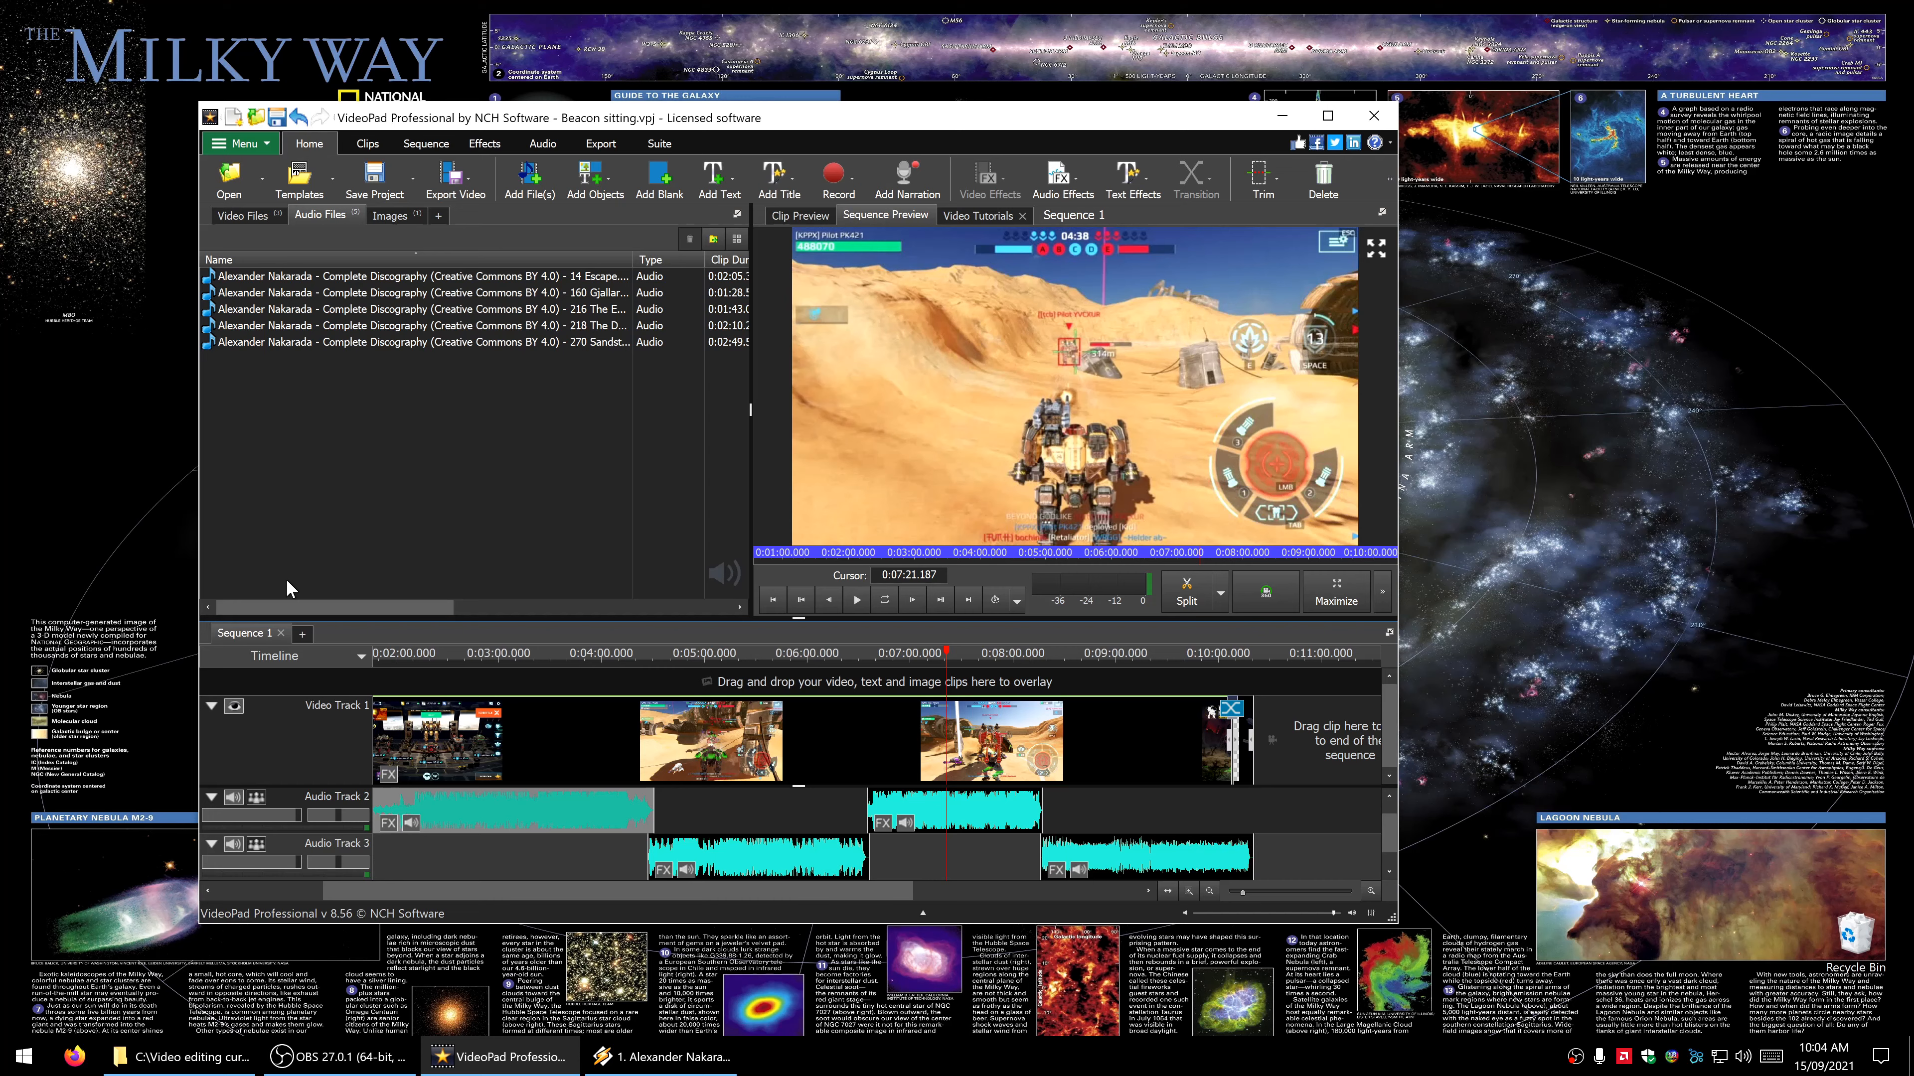
key(alt+Tab)
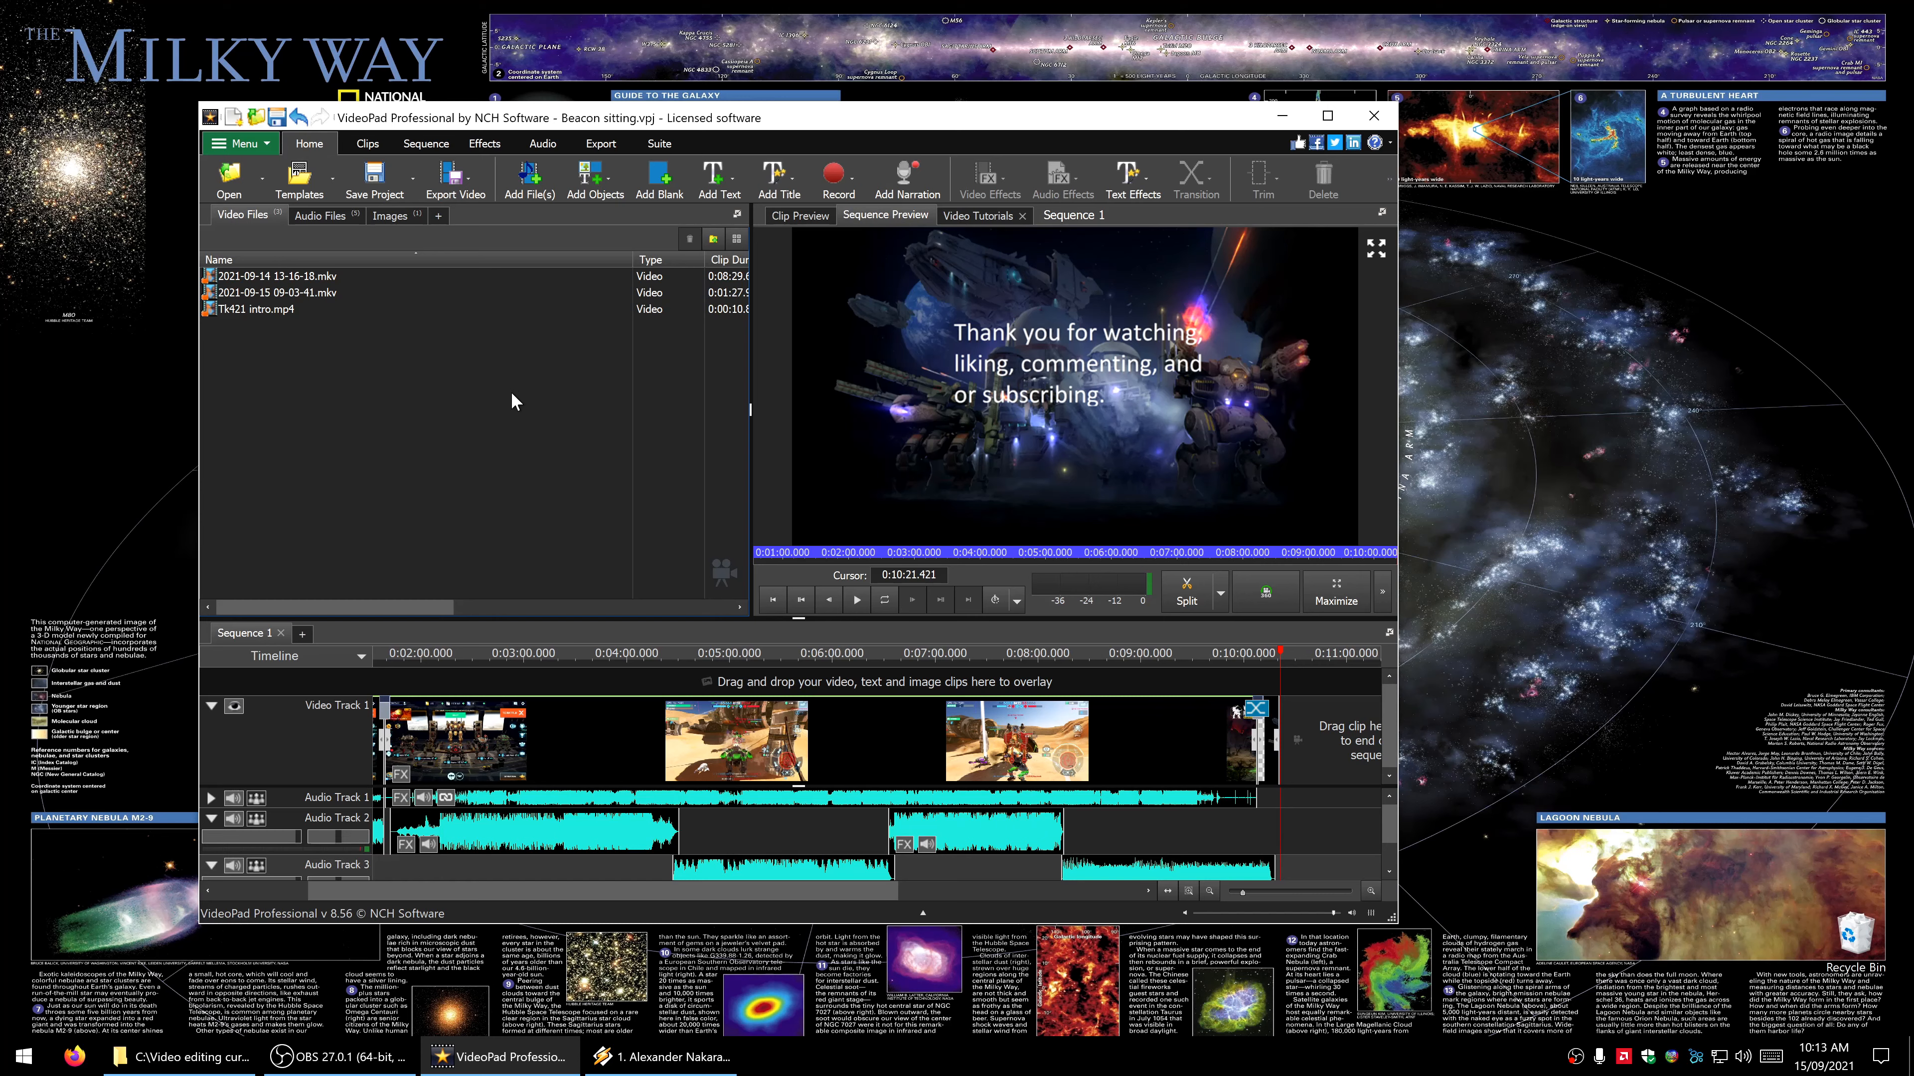
- Set up a video file export and name the export file Sometimes You Just Need To Sit
click(452, 195)
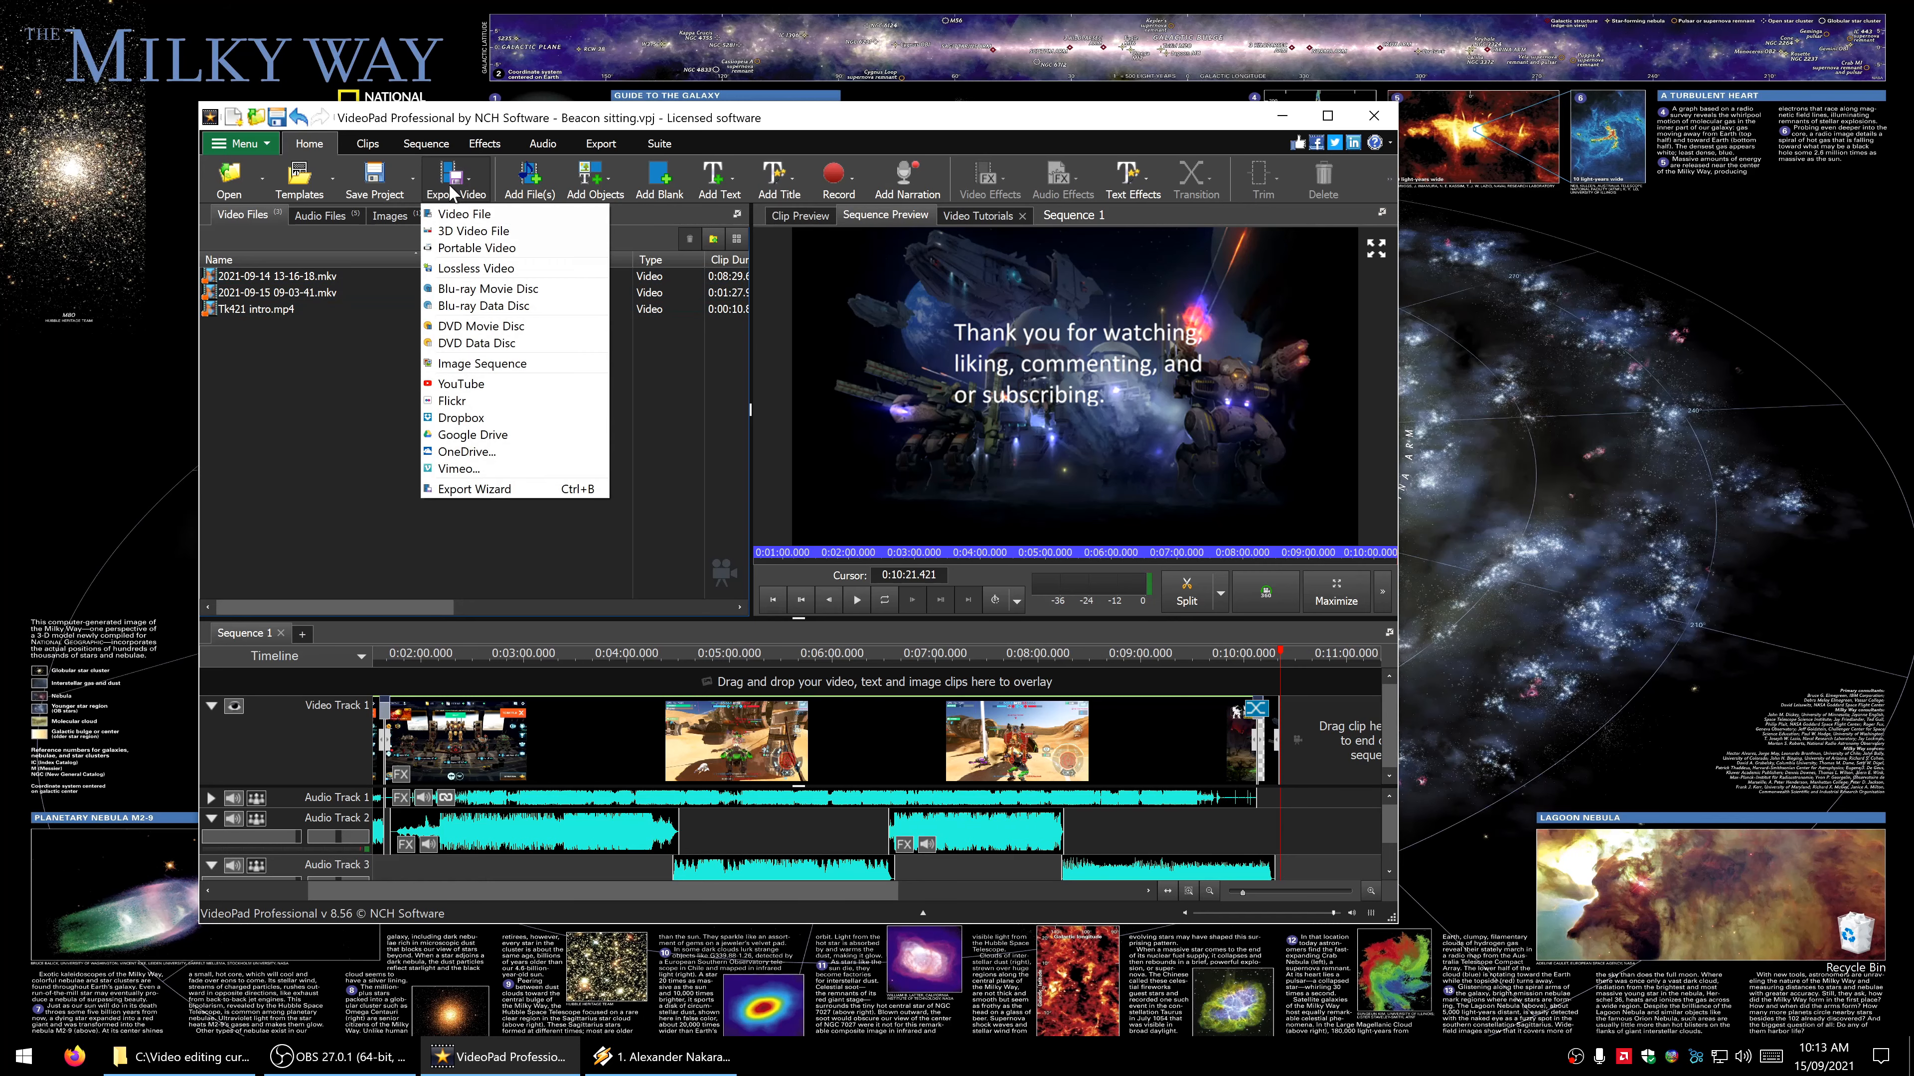
click(472, 216)
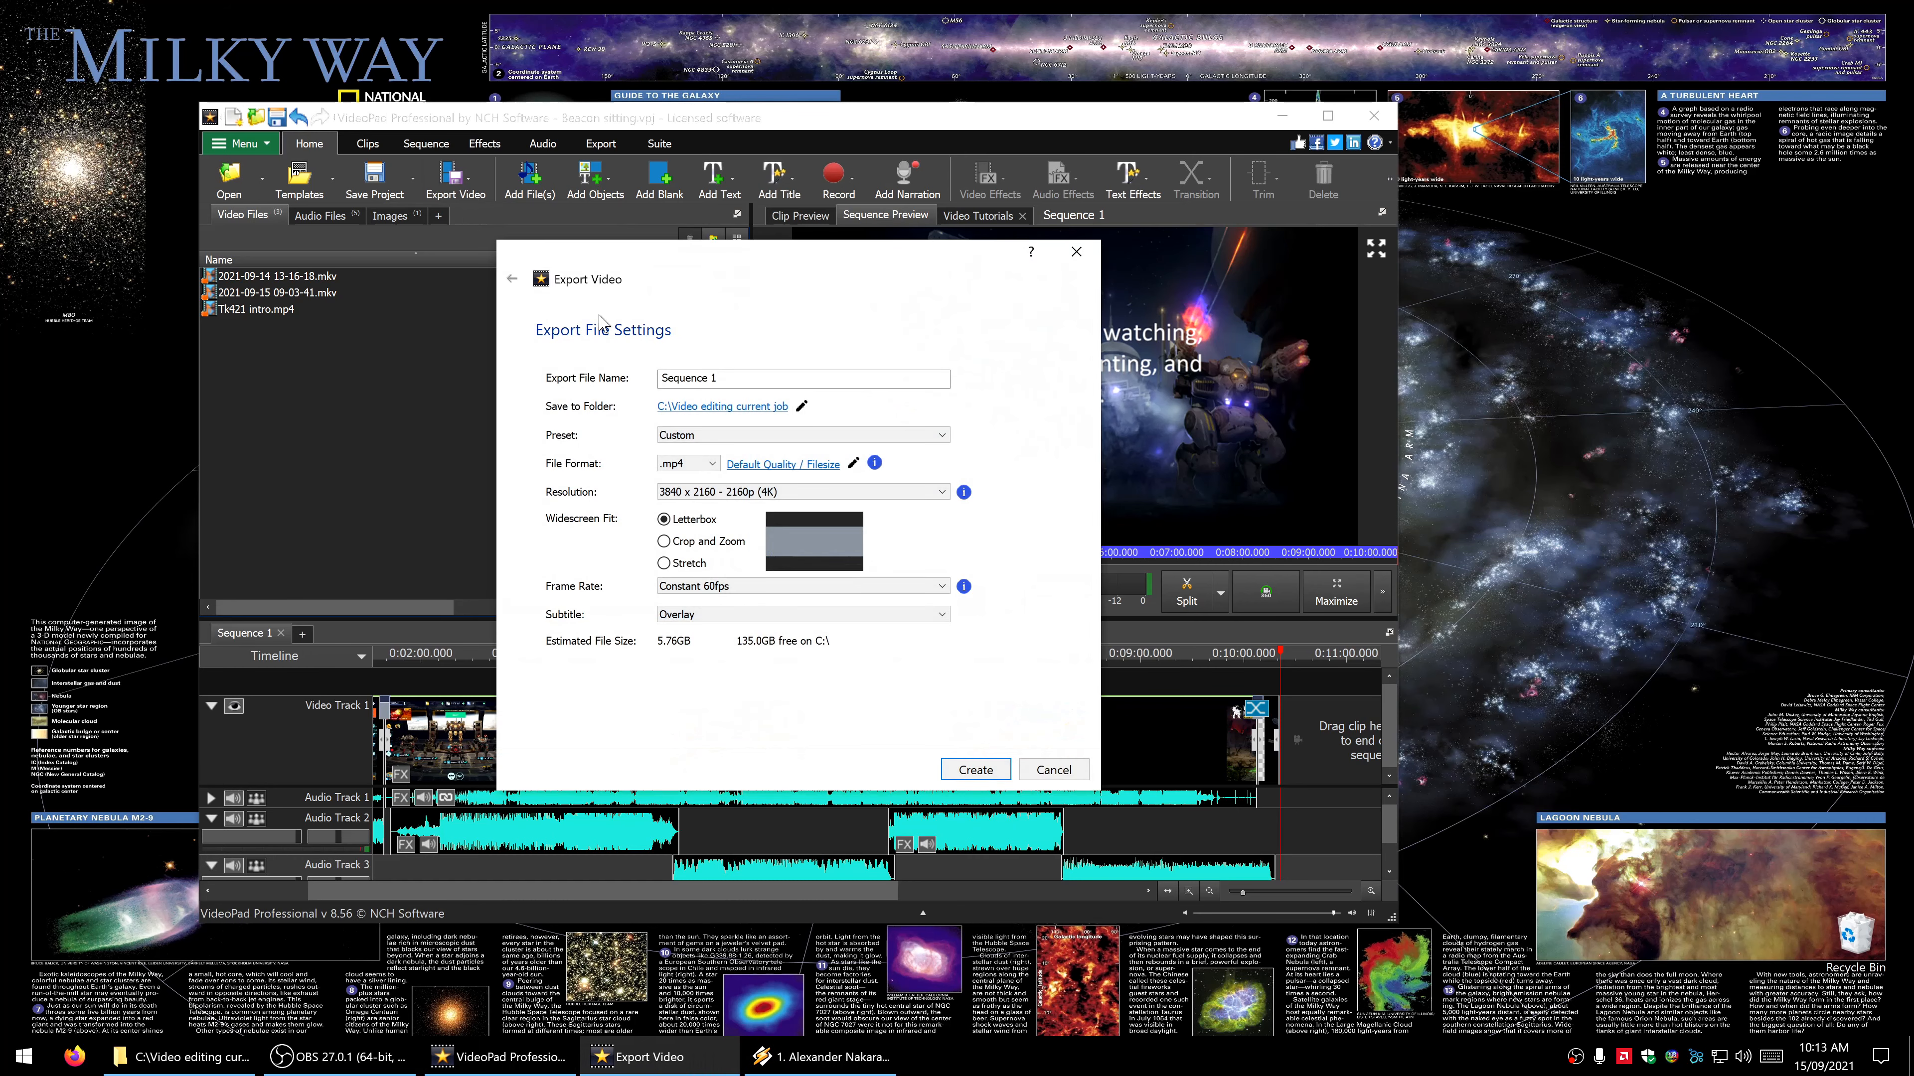
triple_click(687, 378)
key(BackSpace)
key(ctrl+z)
text(Somethimes you just n)
key(BackSpace)
key(BackSpace)
key(BackSpace)
key(BackSpace)
key(BackSpace)
key(BackSpace)
key(BackSpace)
key(BackSpace)
key(BackSpace)
key(BackSpace)
key(BackSpace)
key(BackSpace)
key(BackSpace)
text(imes You Just Neaed)
text(To Sit)
- Accept the MP4 encoding settings with default quality and filesize, and start exporting the 3840 x 2160, constant 60fps video file
click(825, 465)
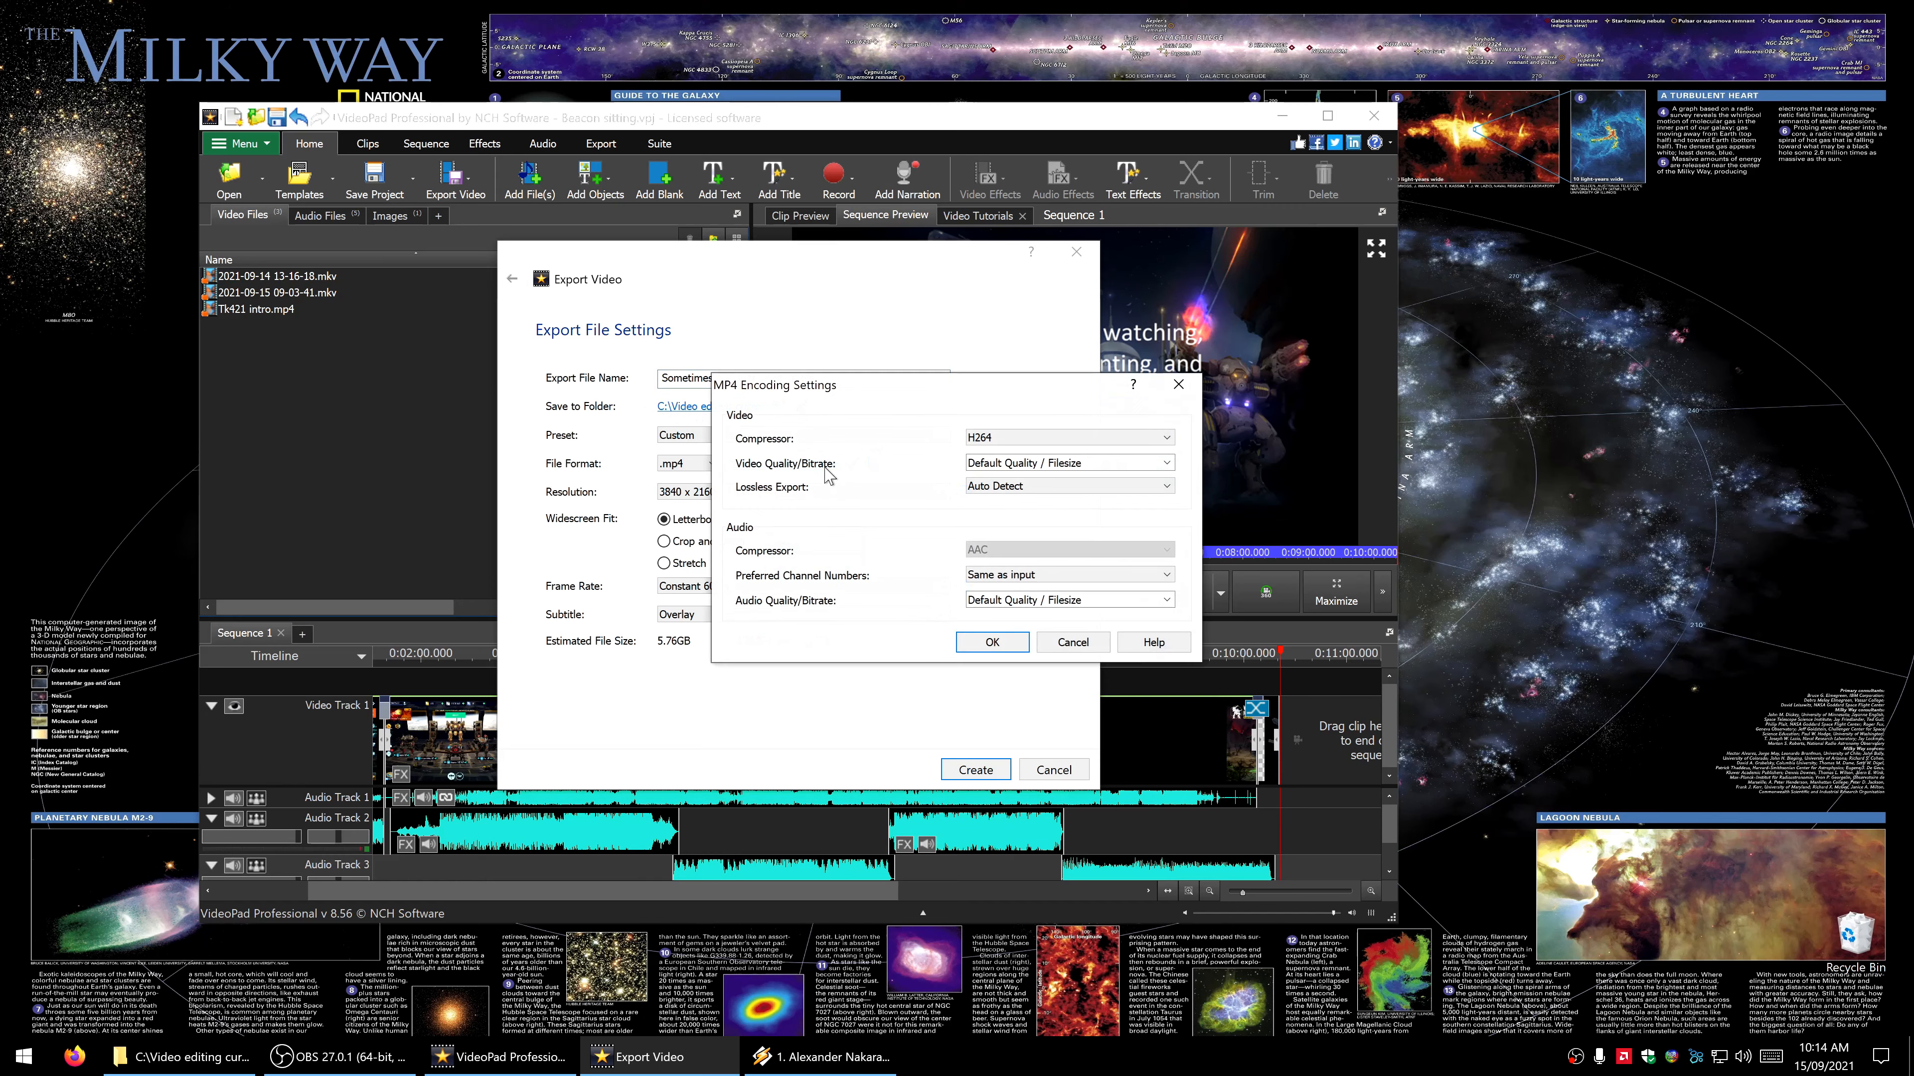
click(975, 645)
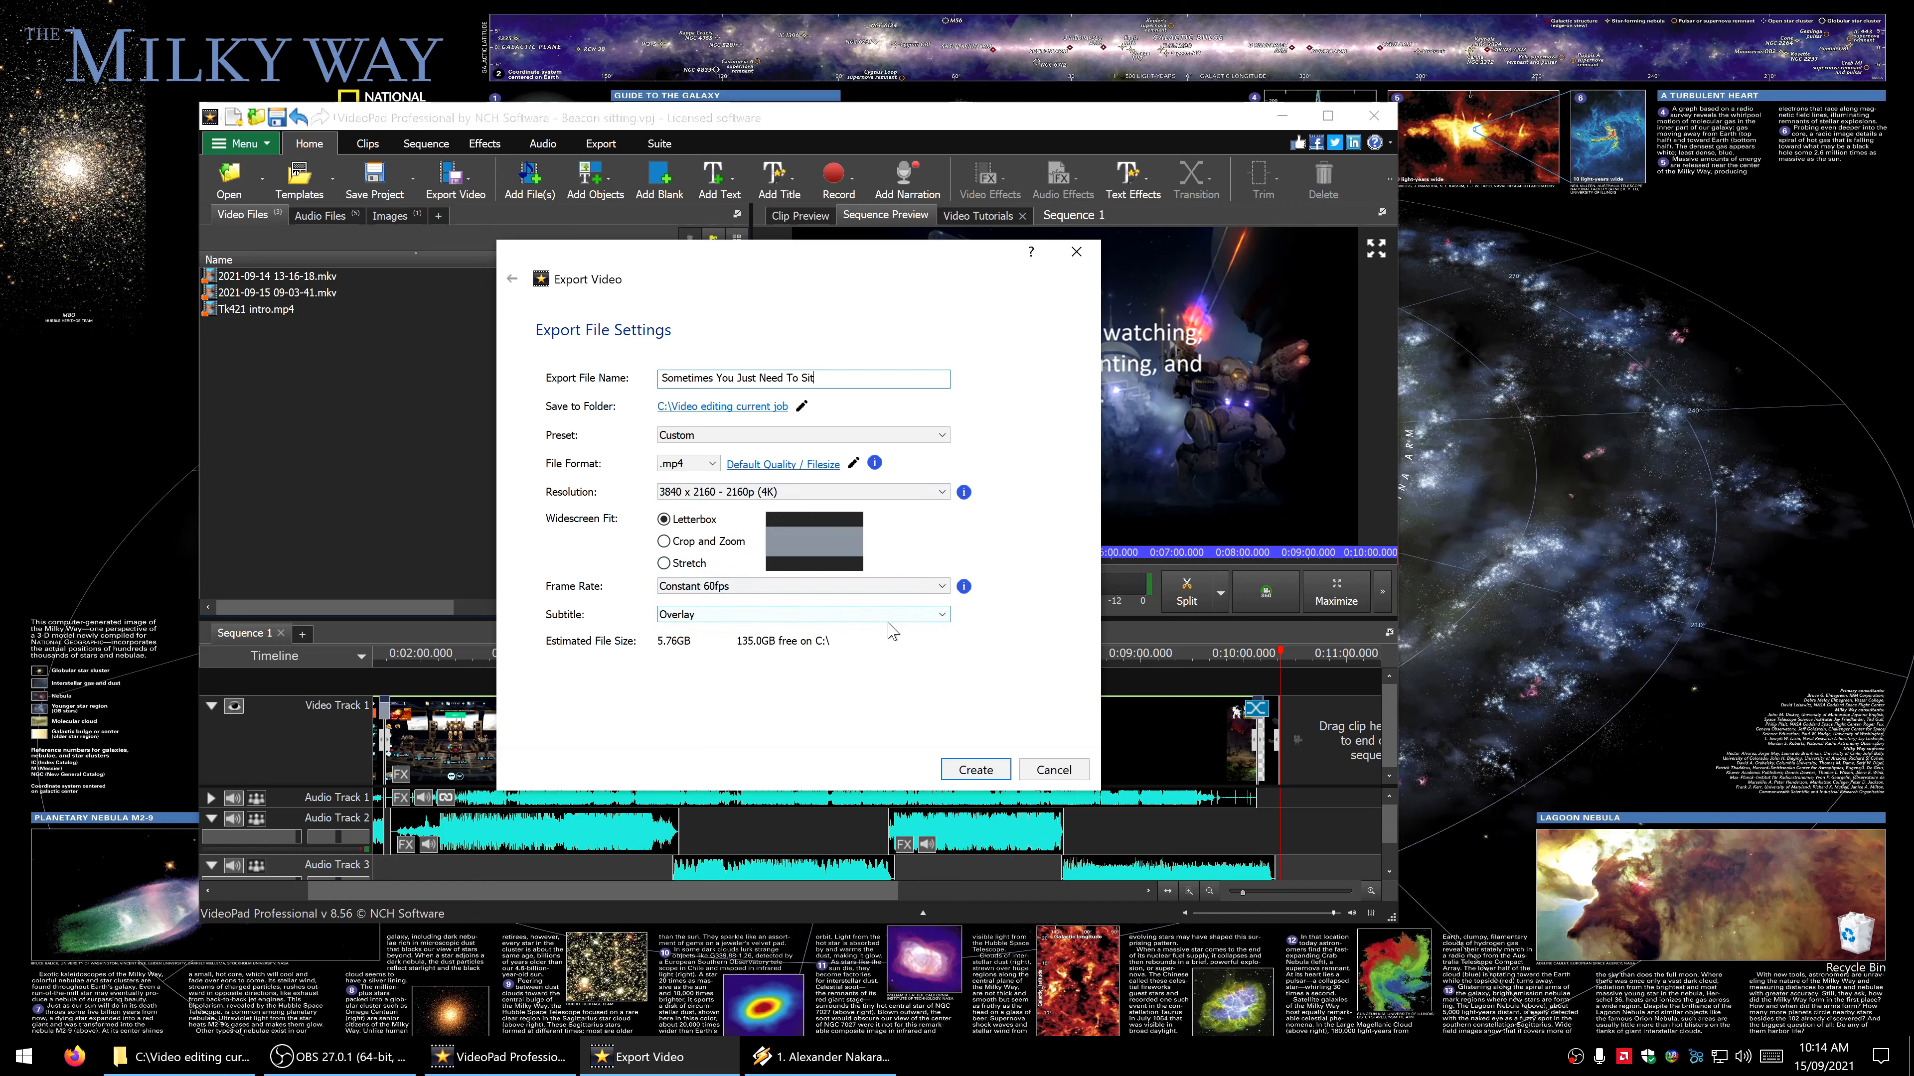
click(975, 770)
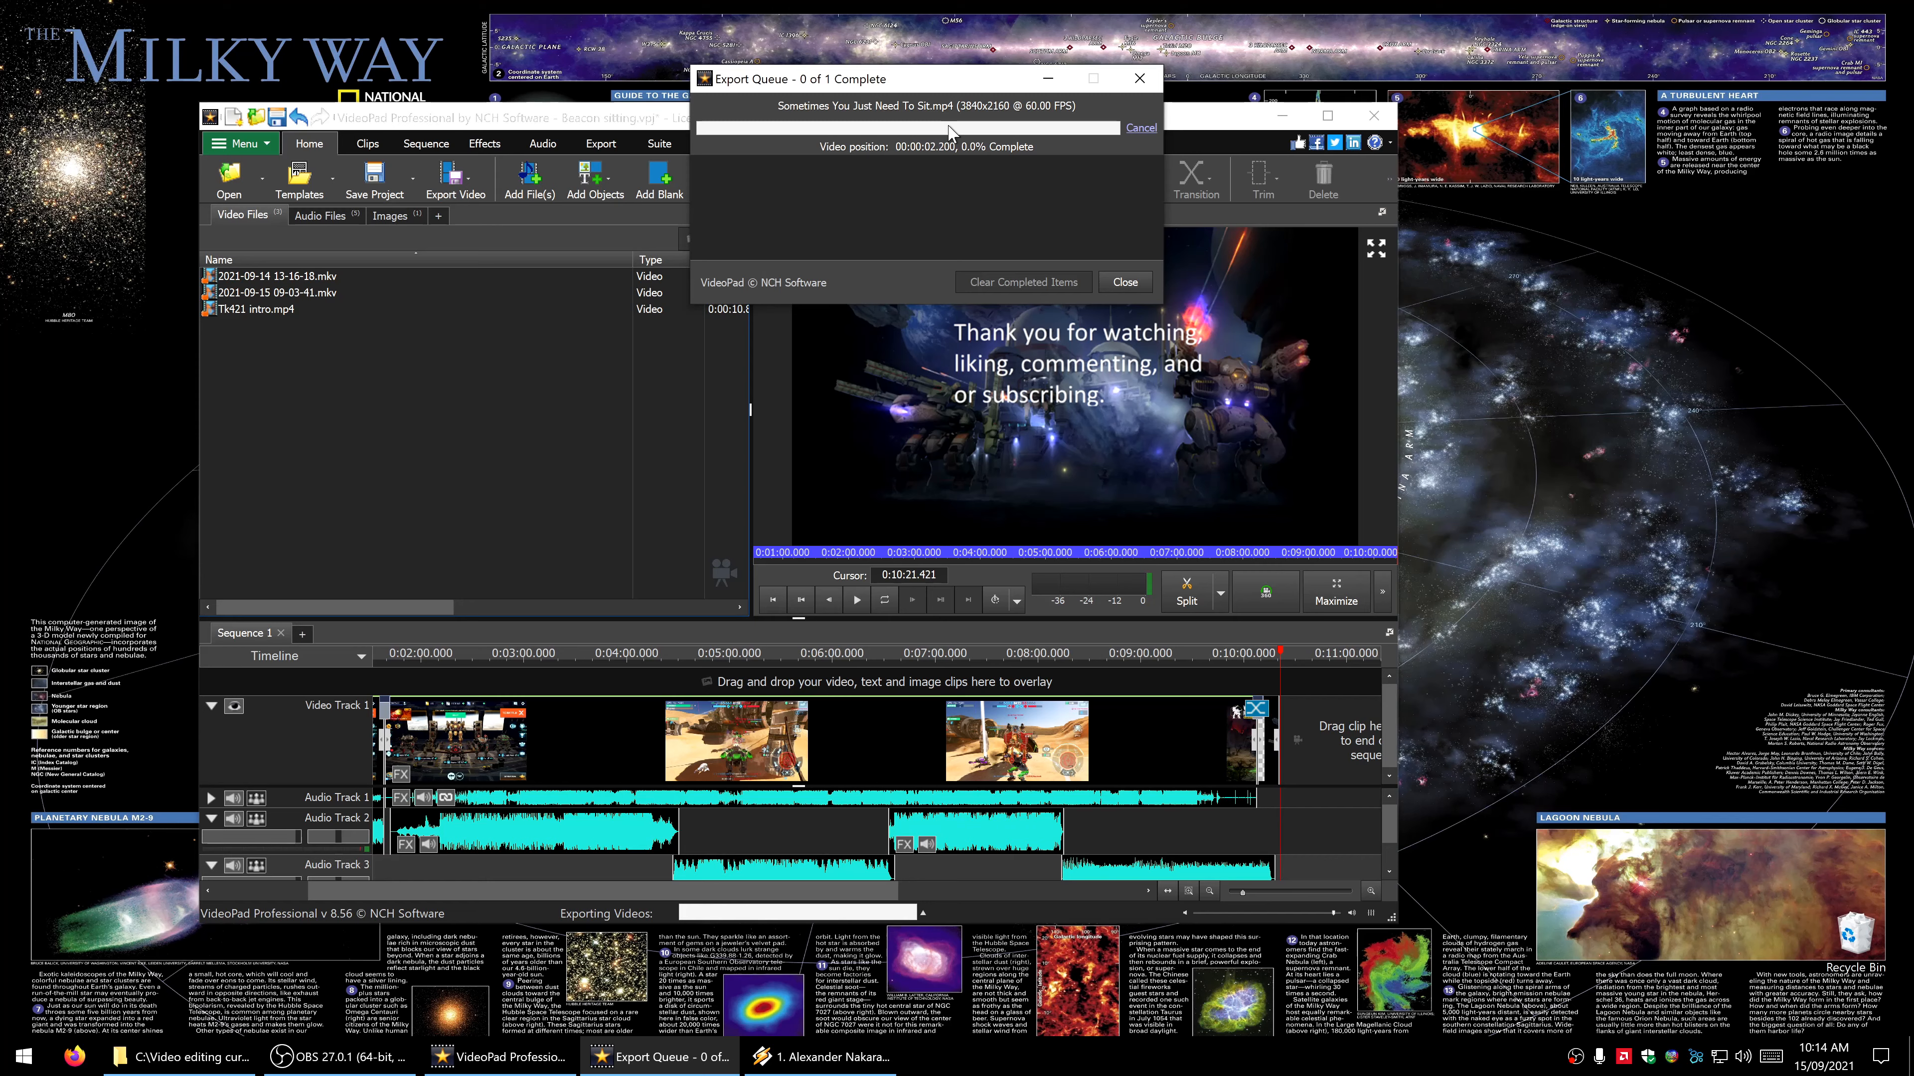
drag(921, 90, 797, 100)
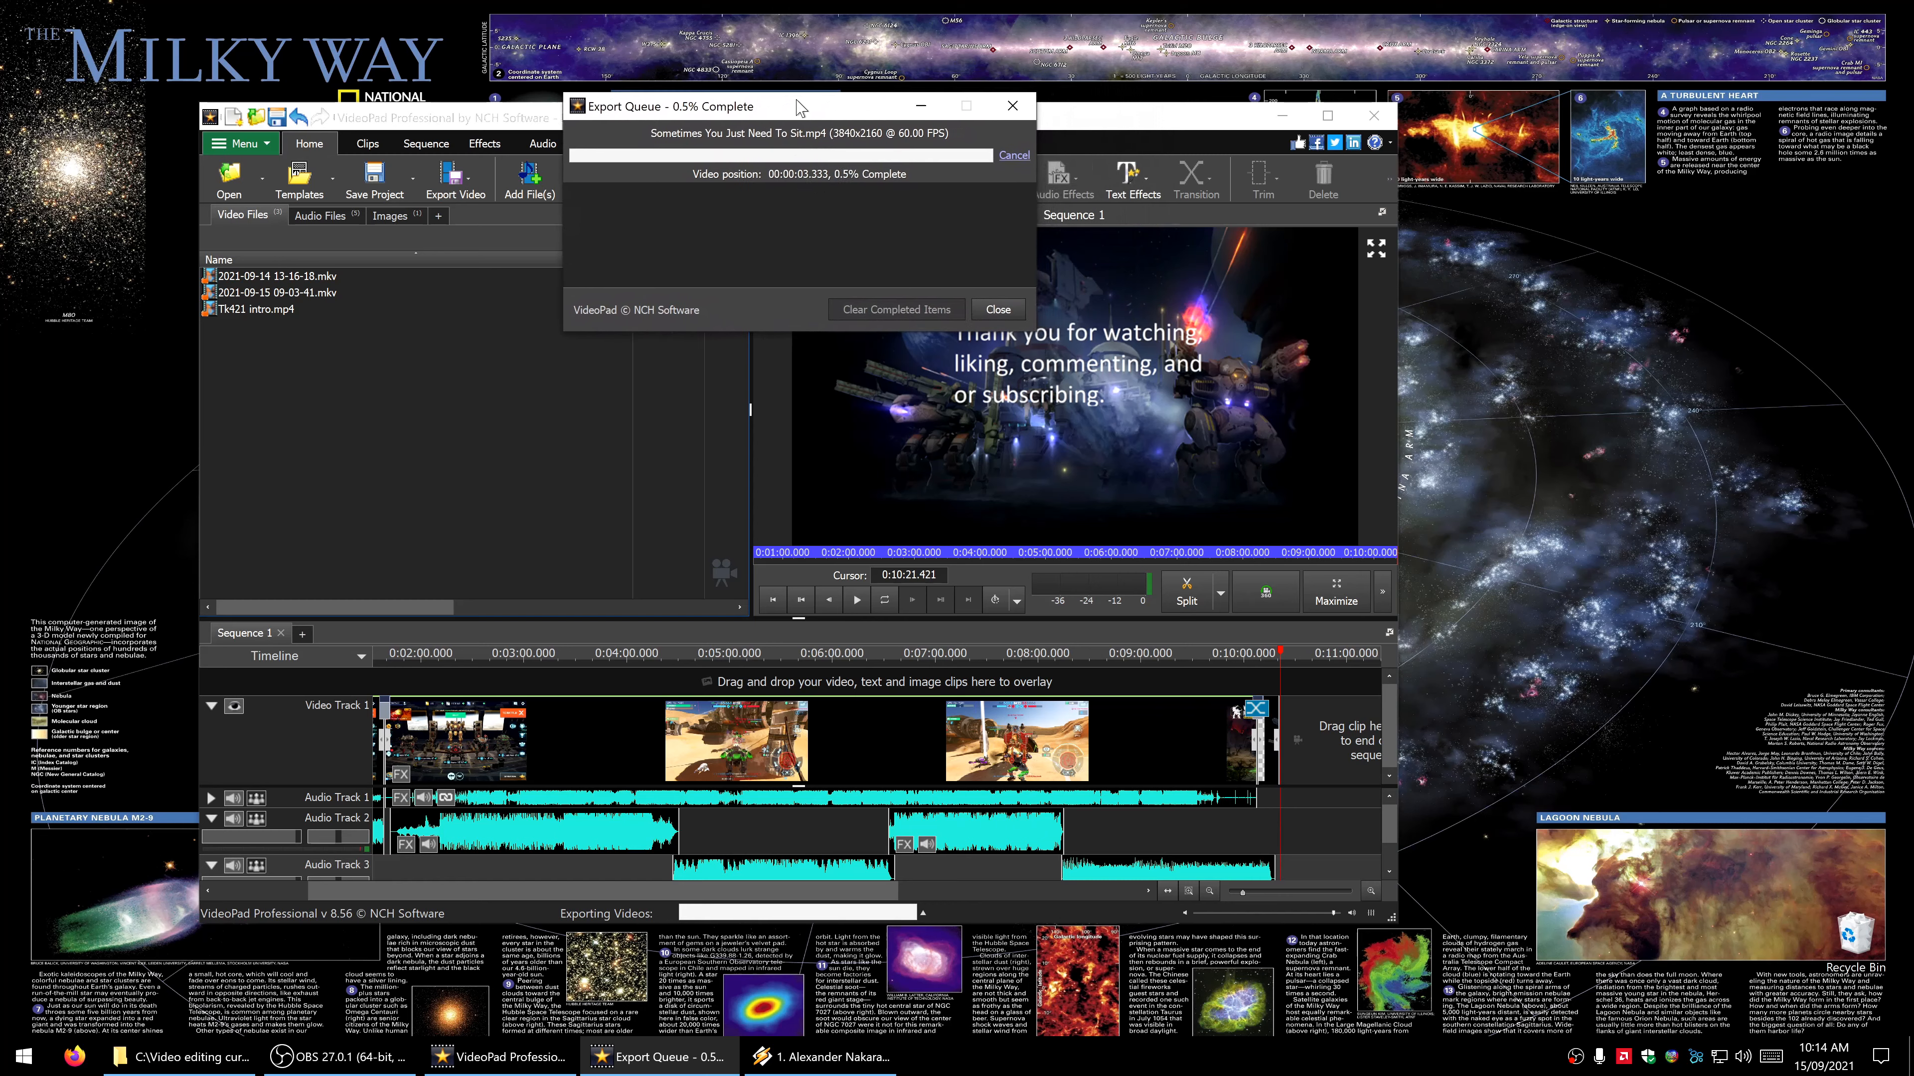